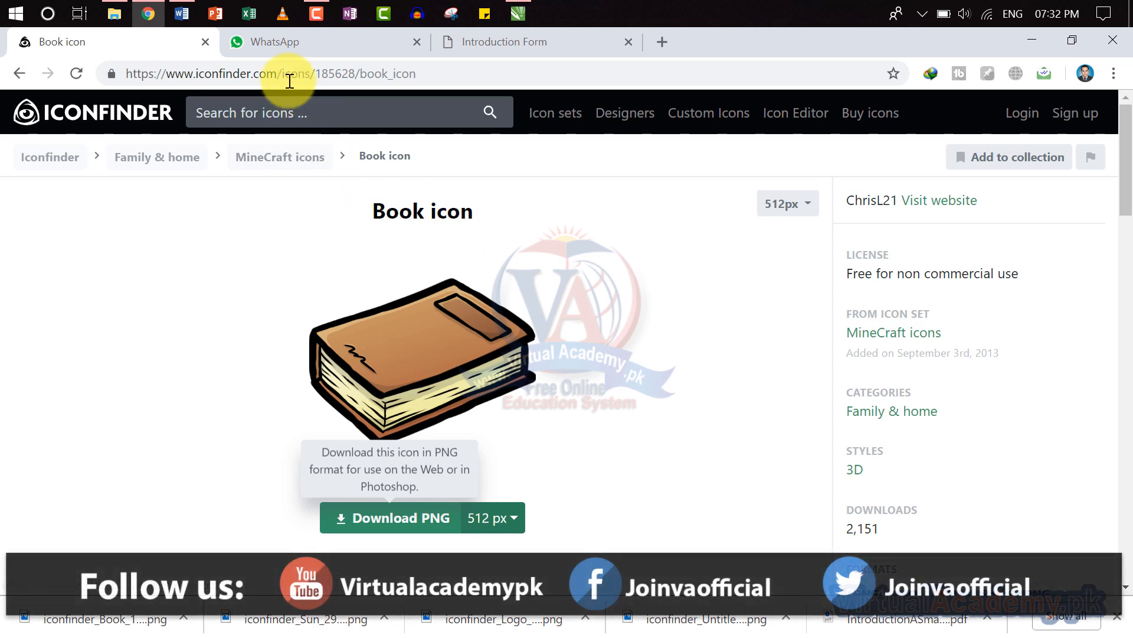
- Search Google Images for "education logo" in a new browser tab and browse the resulting logo designs
left_click(656, 43)
left_click(639, 75)
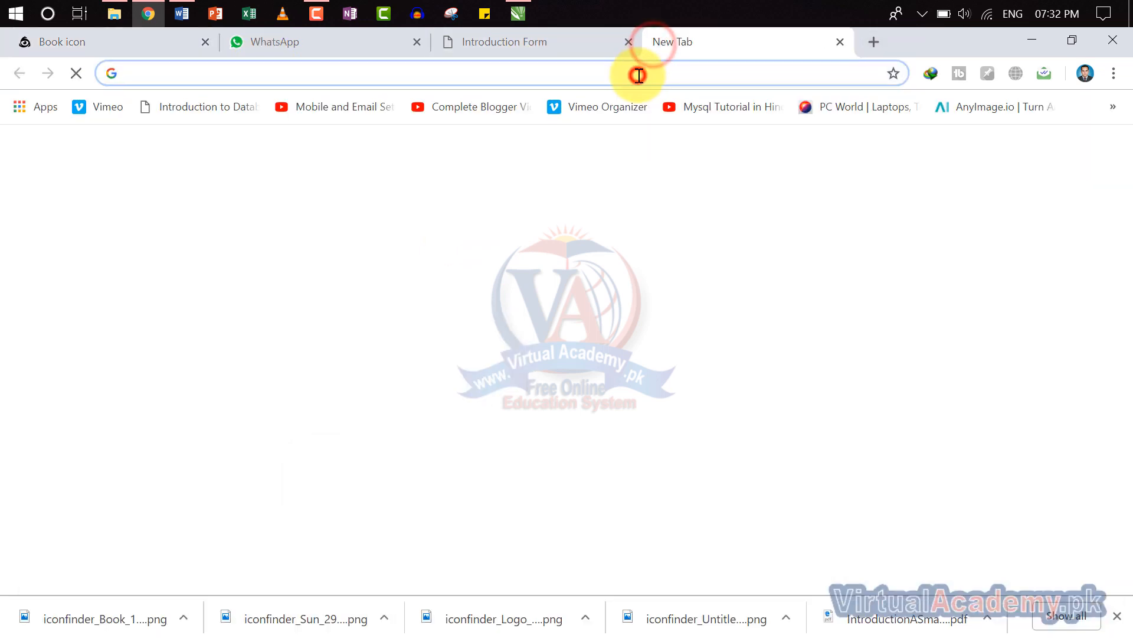
type("w")
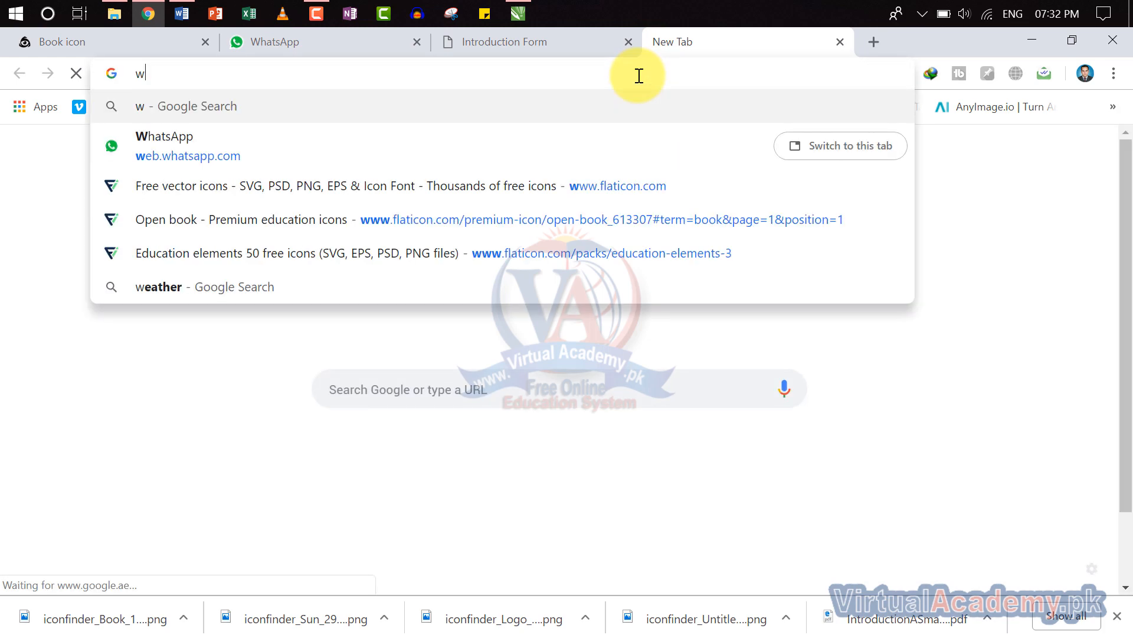
key("BackSpace")
type("education lo")
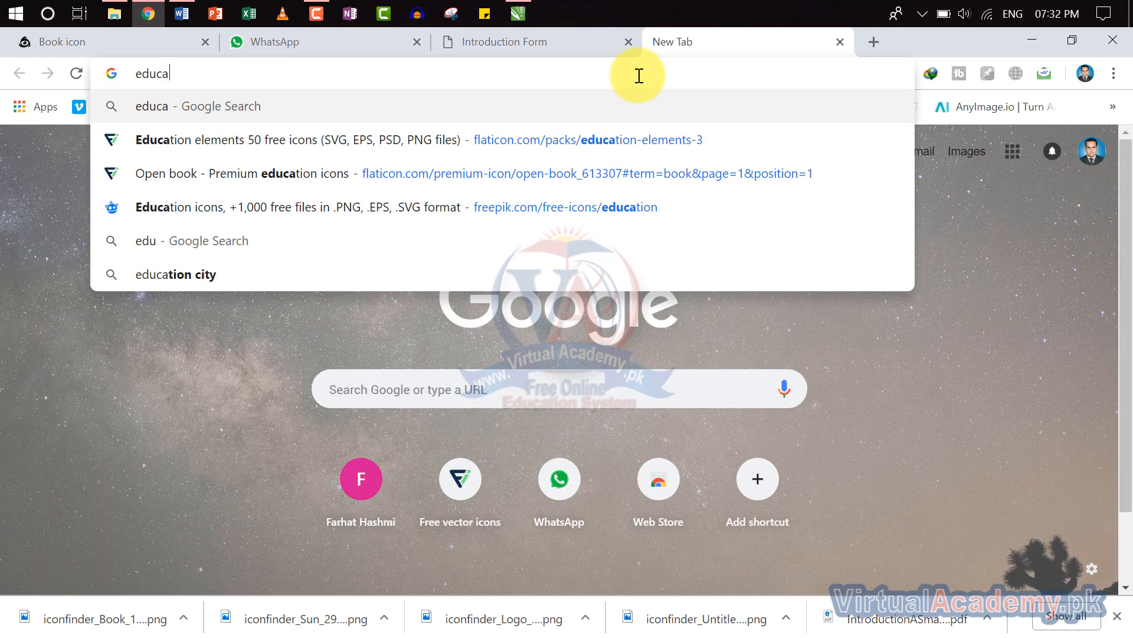
type("go")
key("Return")
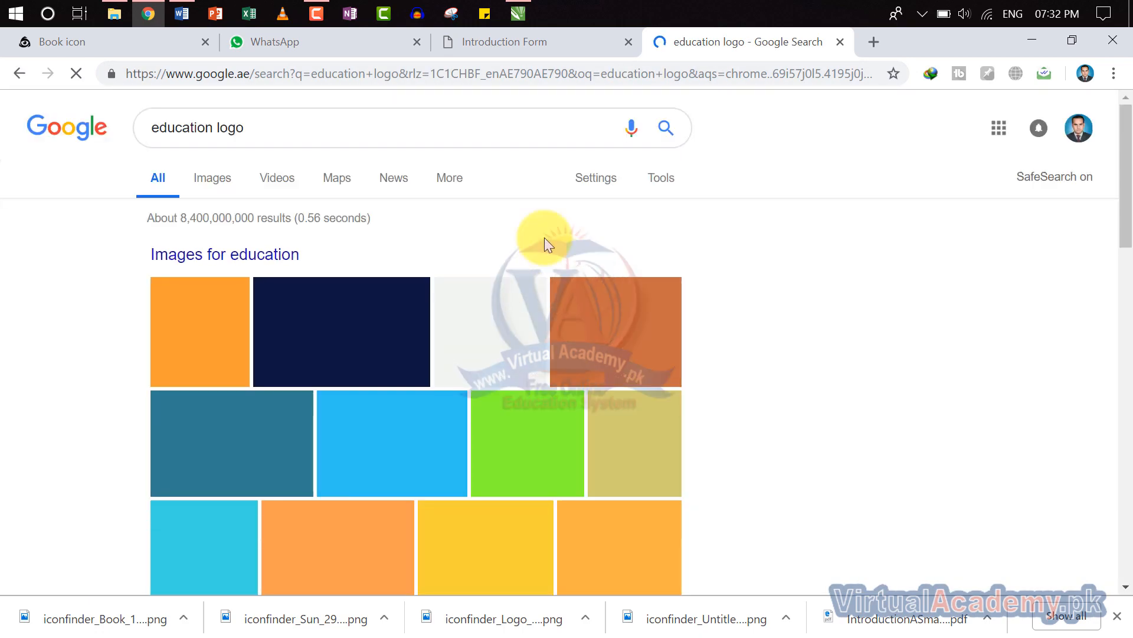
left_click(212, 179)
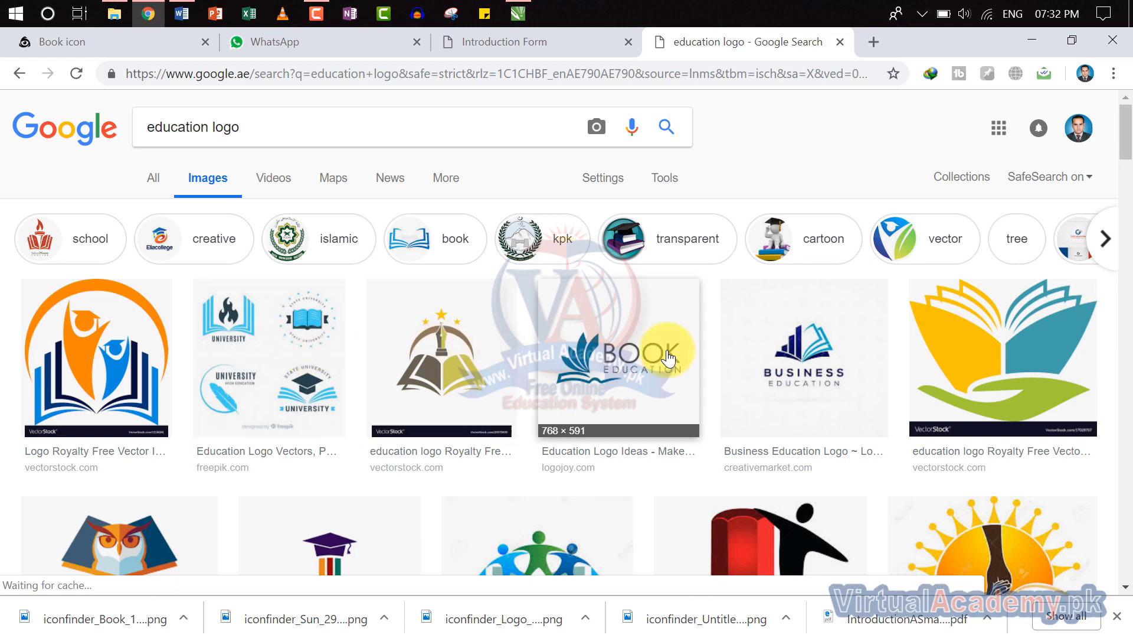
scroll(882, 362, "down", 2)
scroll(883, 362, "down", 1)
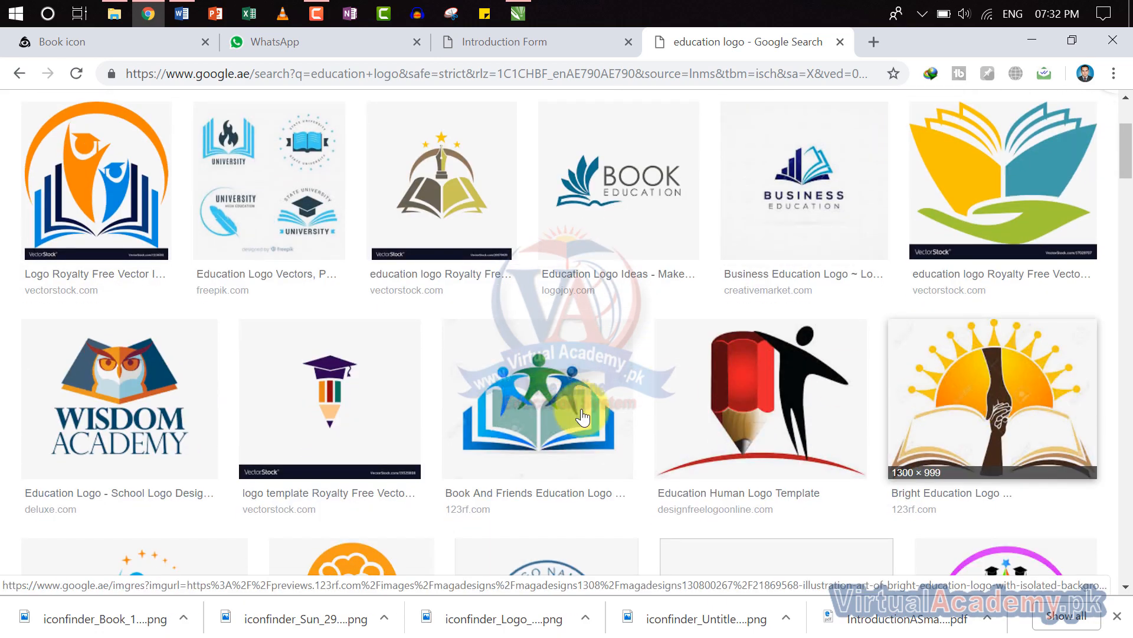
scroll(191, 379, "down", 4)
scroll(189, 374, "up", 8)
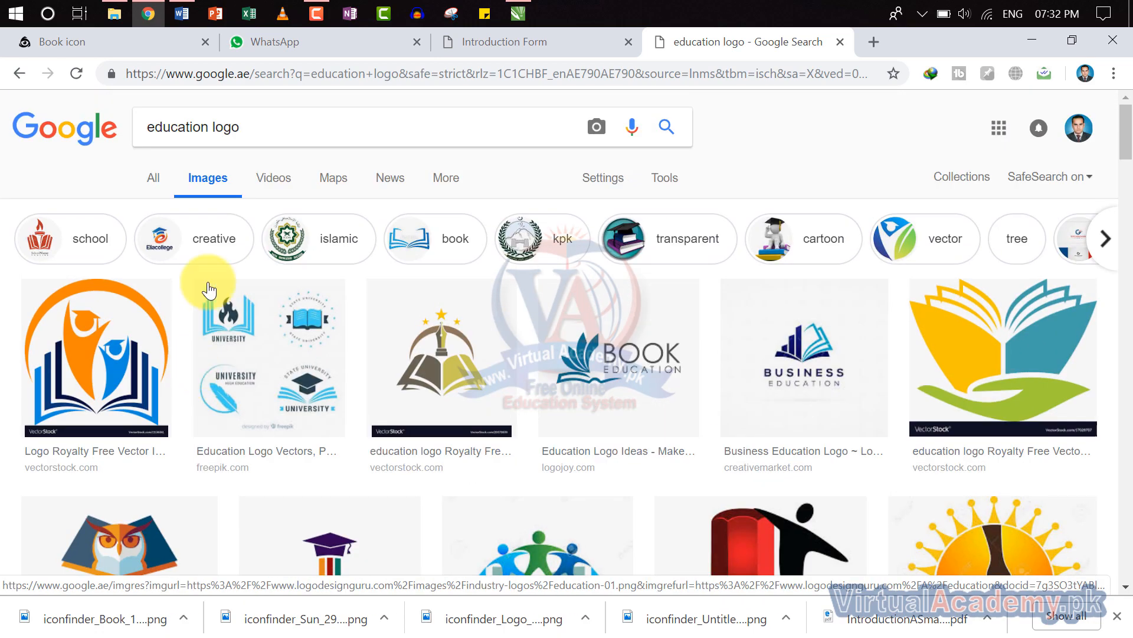
- Change the image search to "school logo" and look through the designs for ideas
left_click_drag(261, 135, 3, 137)
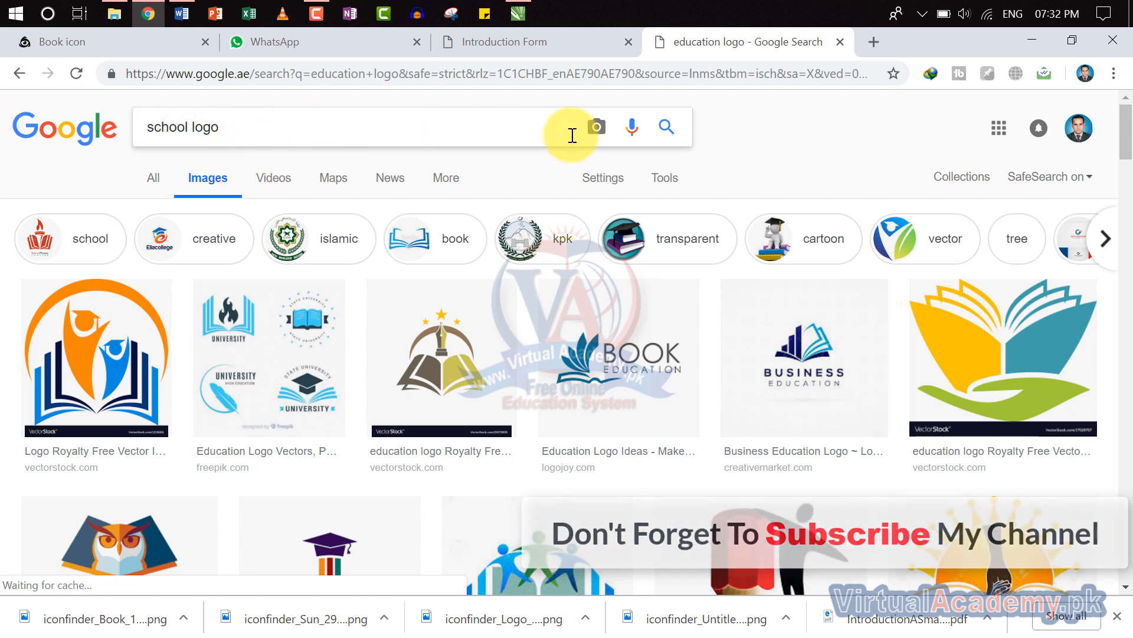
left_click(666, 128)
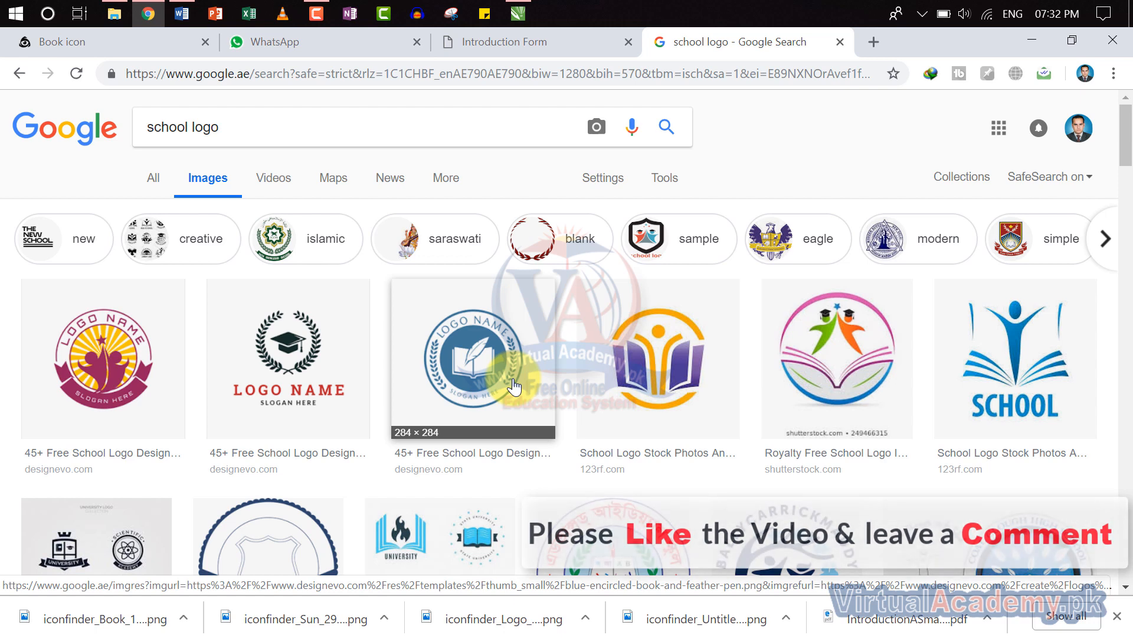
scroll(515, 387, "down", 3)
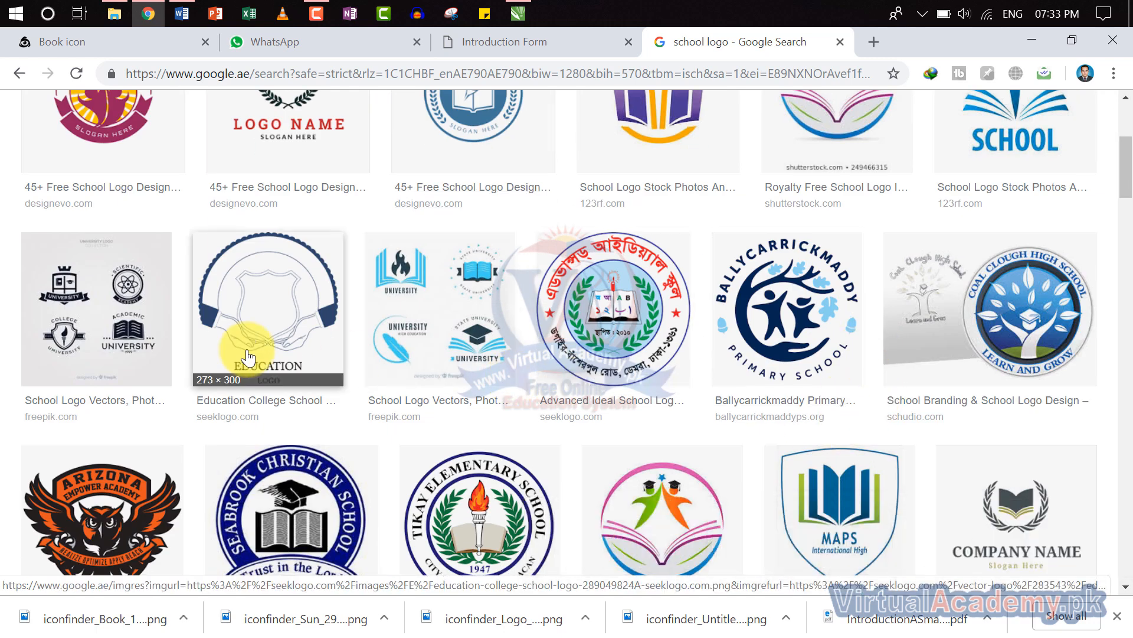
scroll(248, 357, "down", 5)
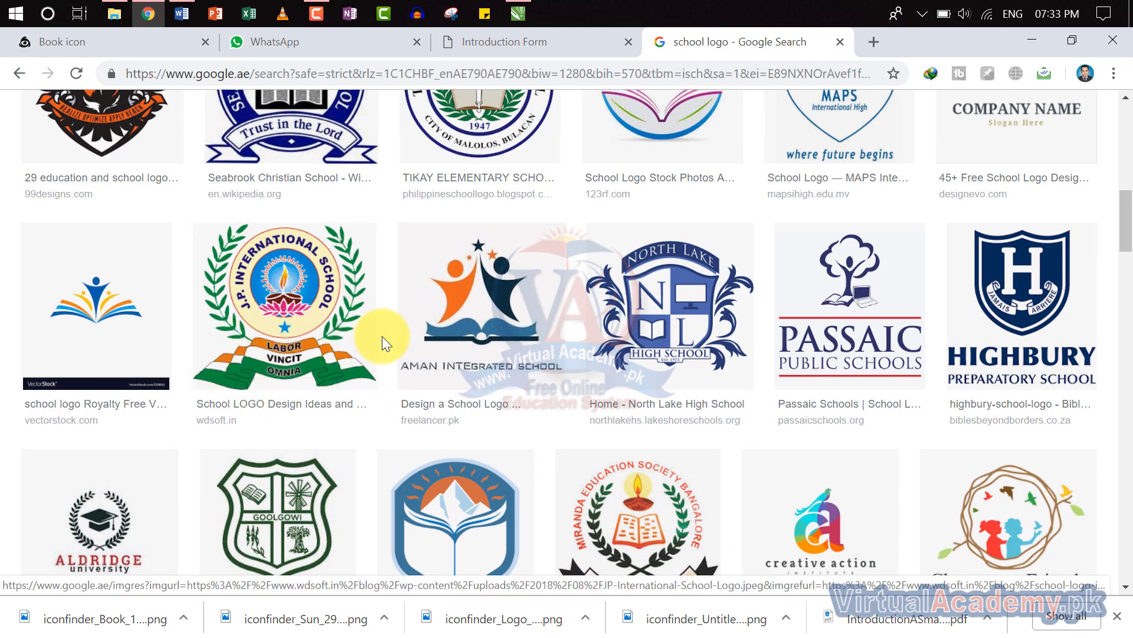
scroll(381, 335, "down", 1)
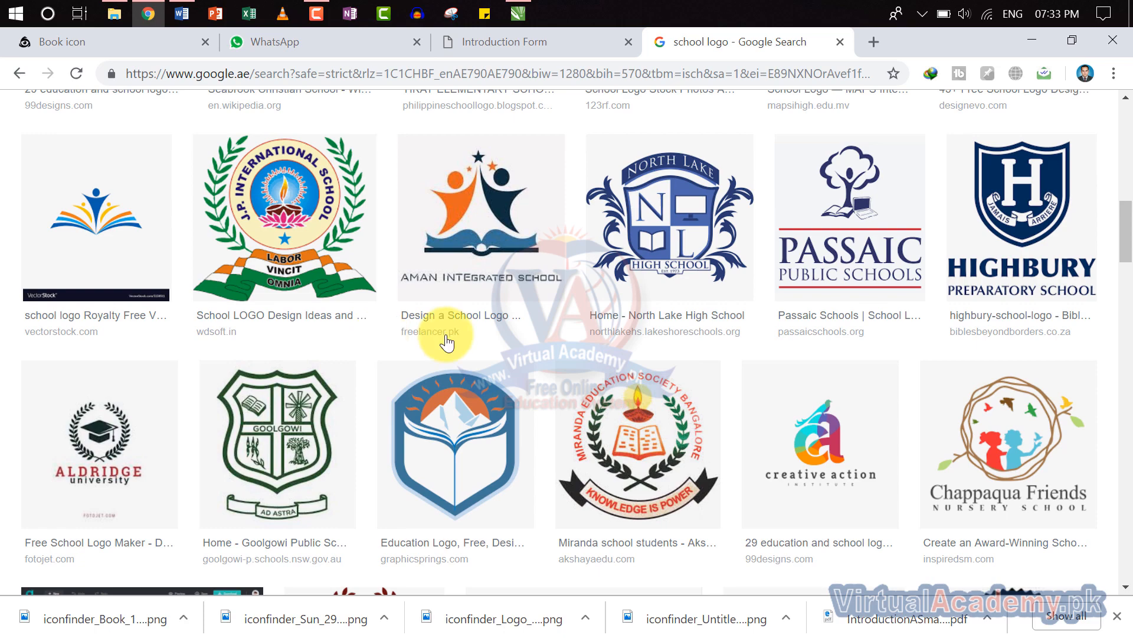
scroll(819, 277, "down", 2)
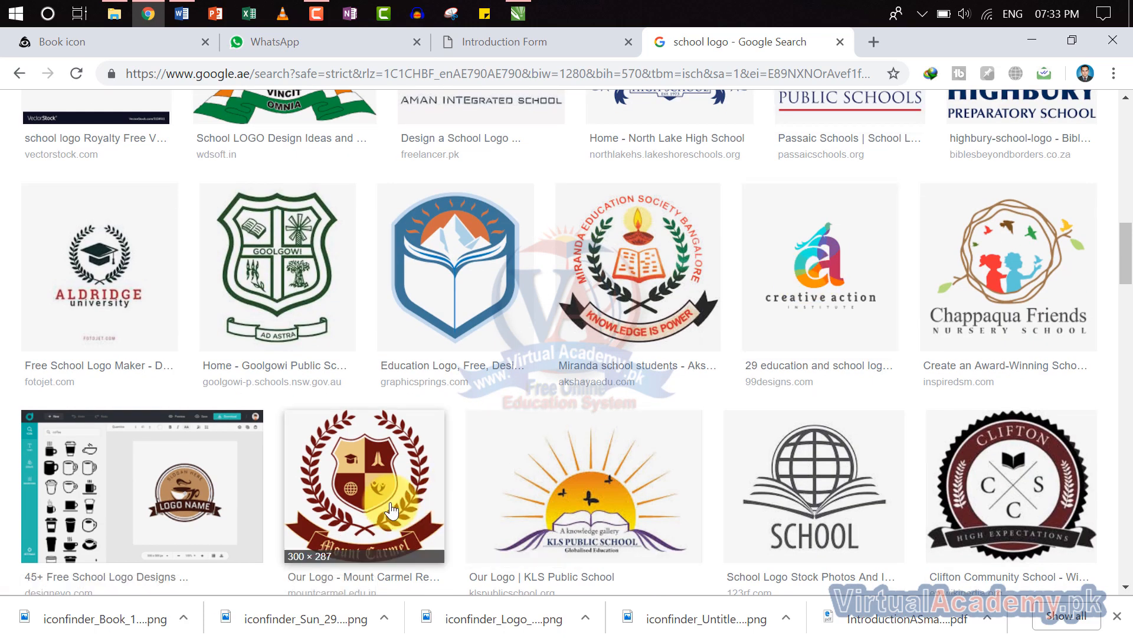
scroll(379, 519, "down", 2)
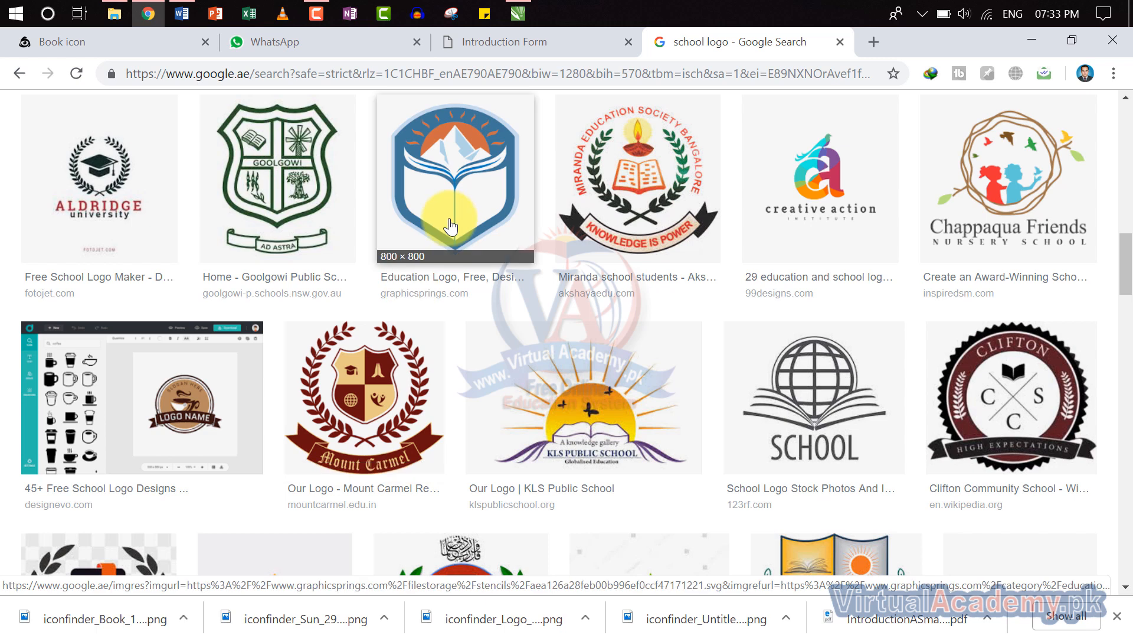
- Switch to CorelDRAW and move the finished Virtual Computer Academy logo off the page to the empty area on its right
left_click(518, 13)
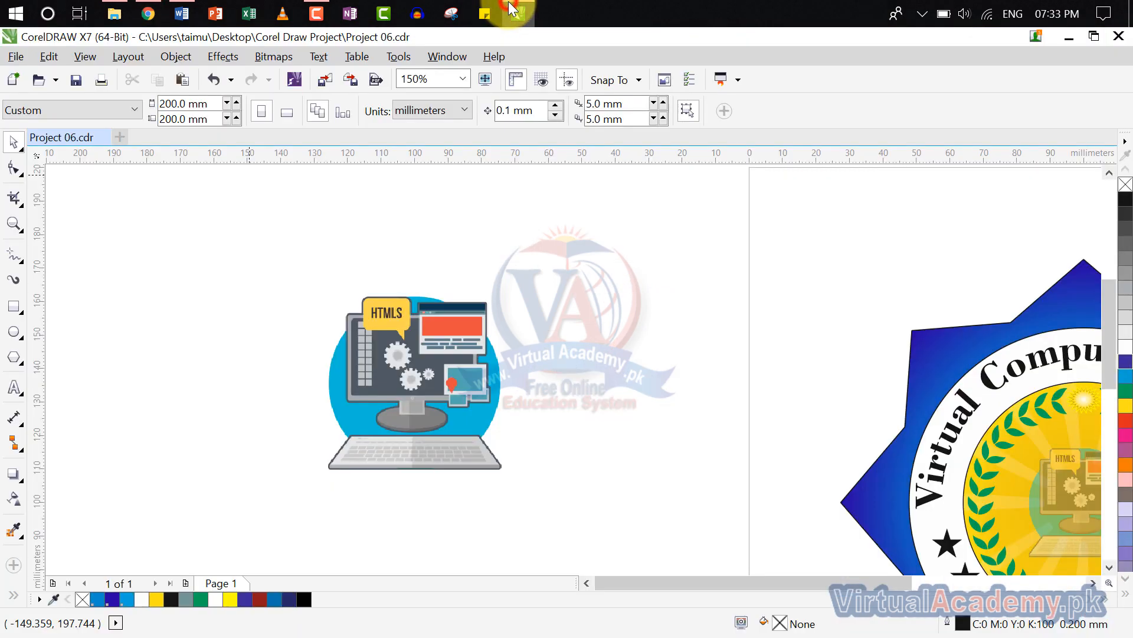
scroll(443, 343, "down", 1)
left_click_drag(443, 342, 252, 323)
scroll(253, 322, "down", 1)
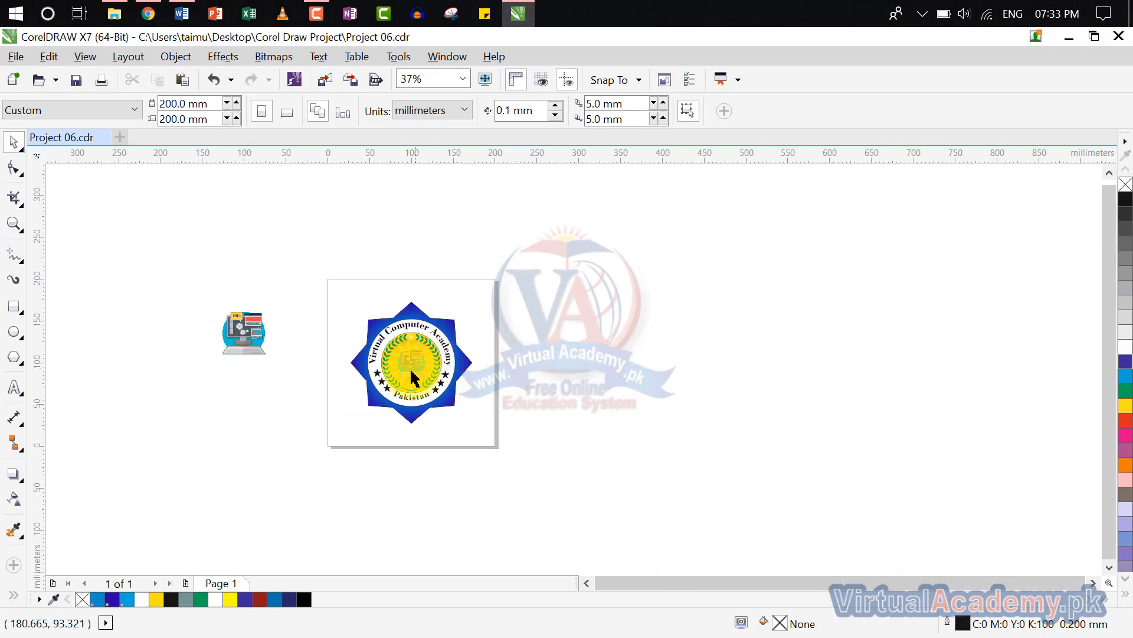
scroll(411, 370, "up", 1)
left_click(683, 202)
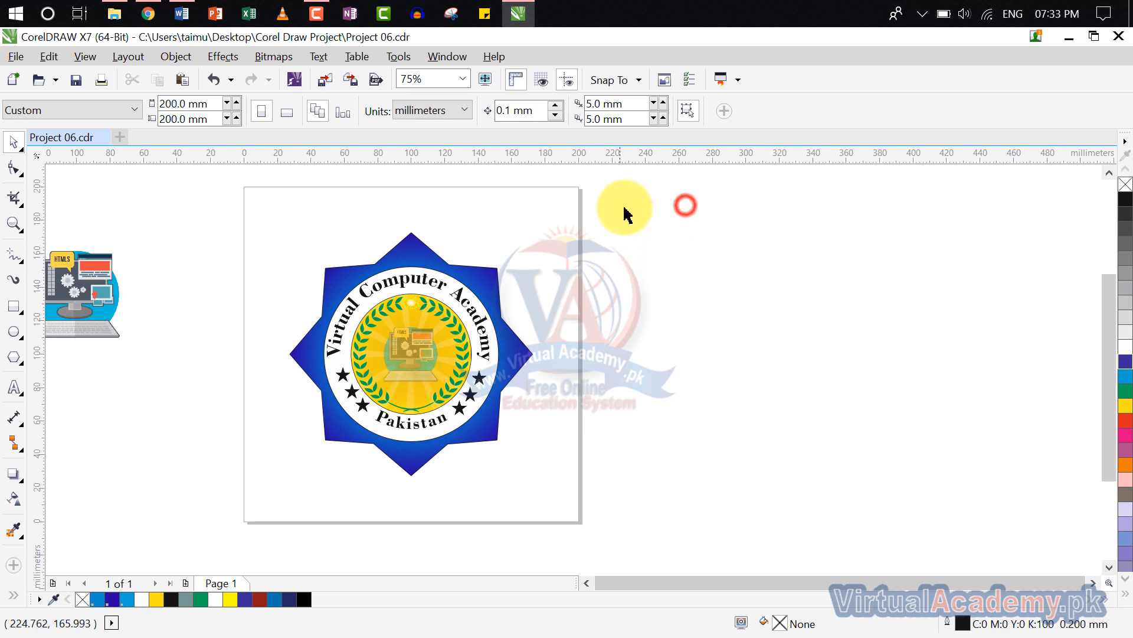
left_click_drag(586, 228, 126, 532)
left_click_drag(436, 333, 822, 334)
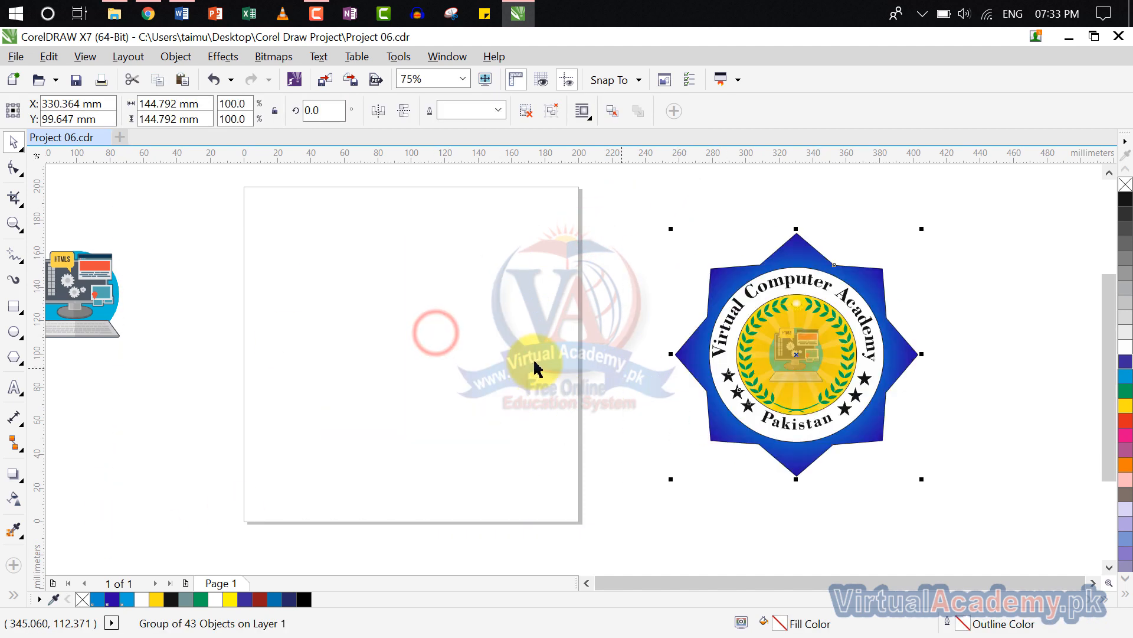
left_click(583, 337)
- Draw a polygon about 203 mm wide and set its number of sides to 8
scroll(443, 353, "up", 1)
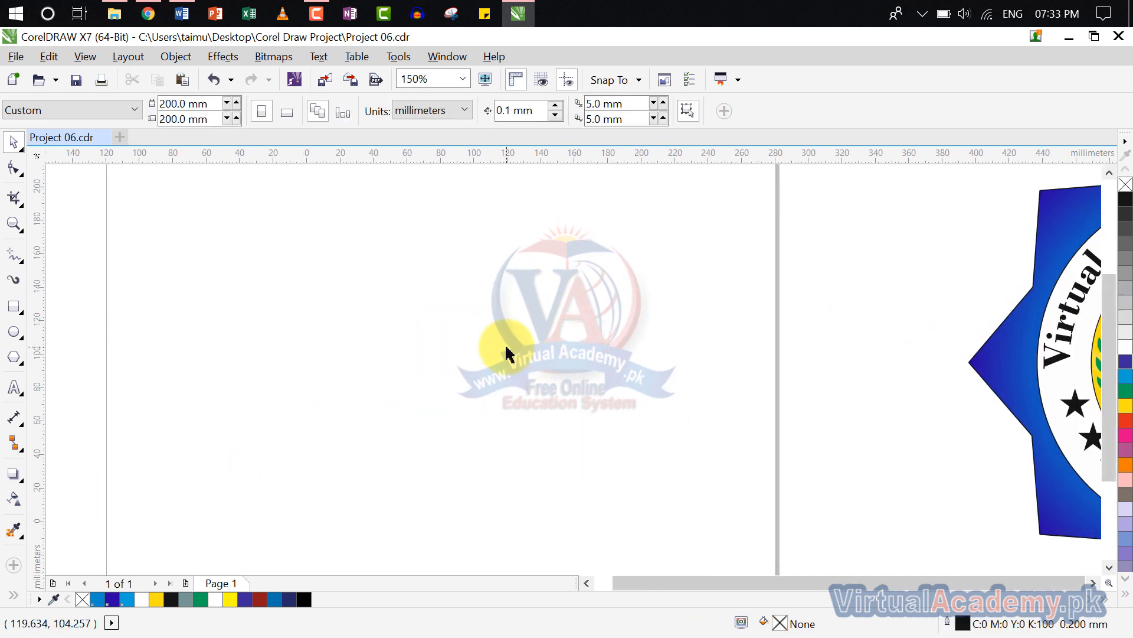
scroll(506, 344, "up", 1)
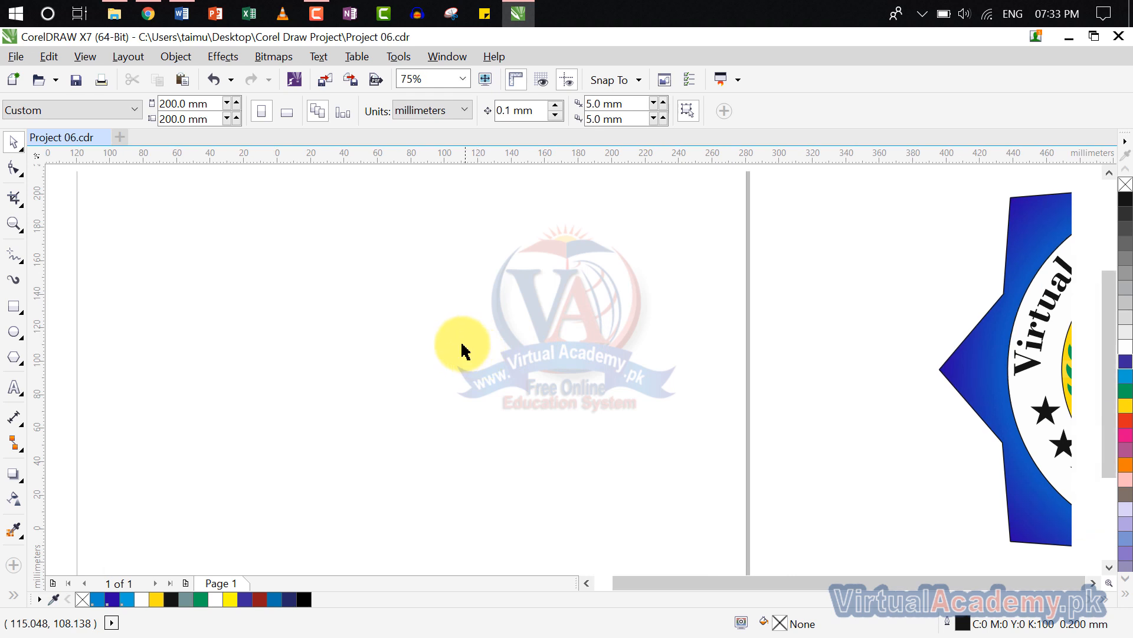
left_click(17, 363)
left_click(90, 353)
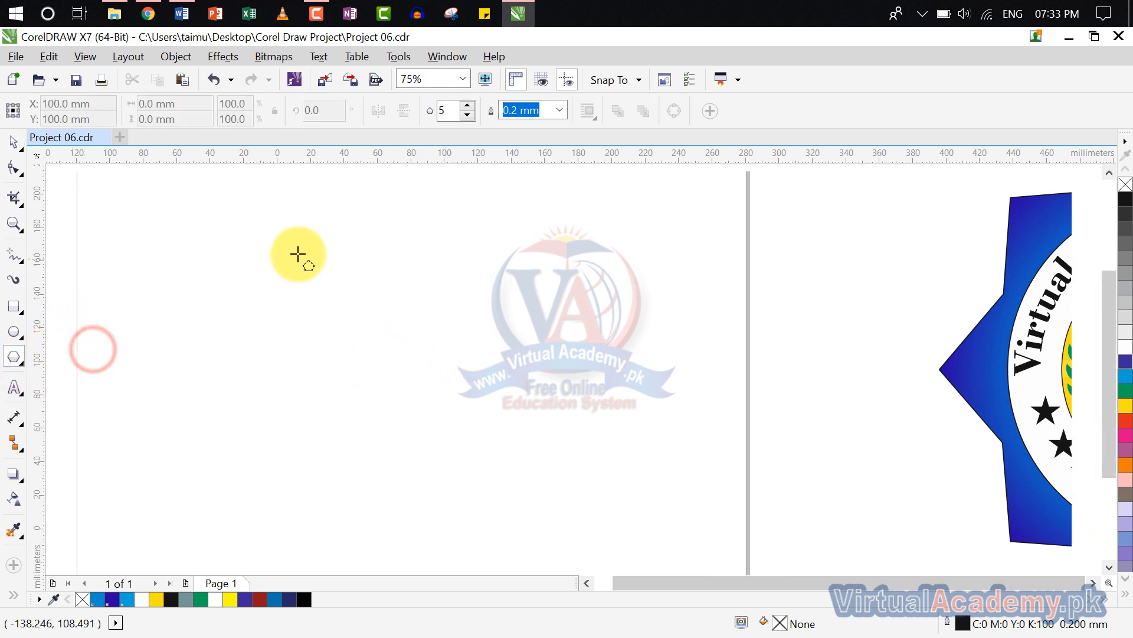
left_click_drag(283, 253, 619, 506)
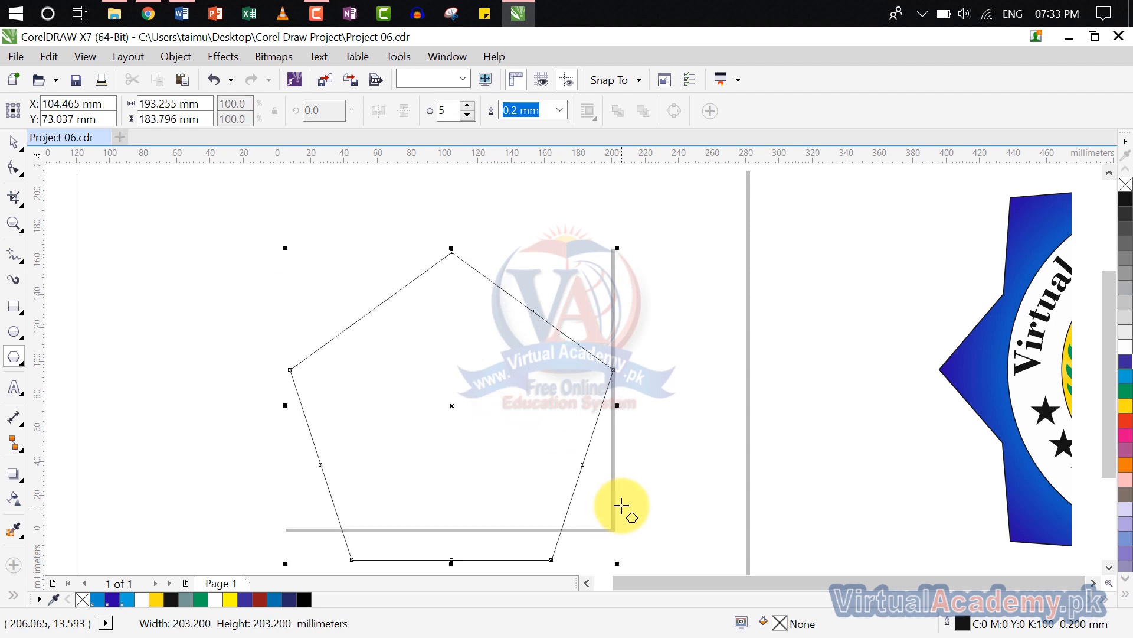
left_click_drag(546, 377, 543, 360)
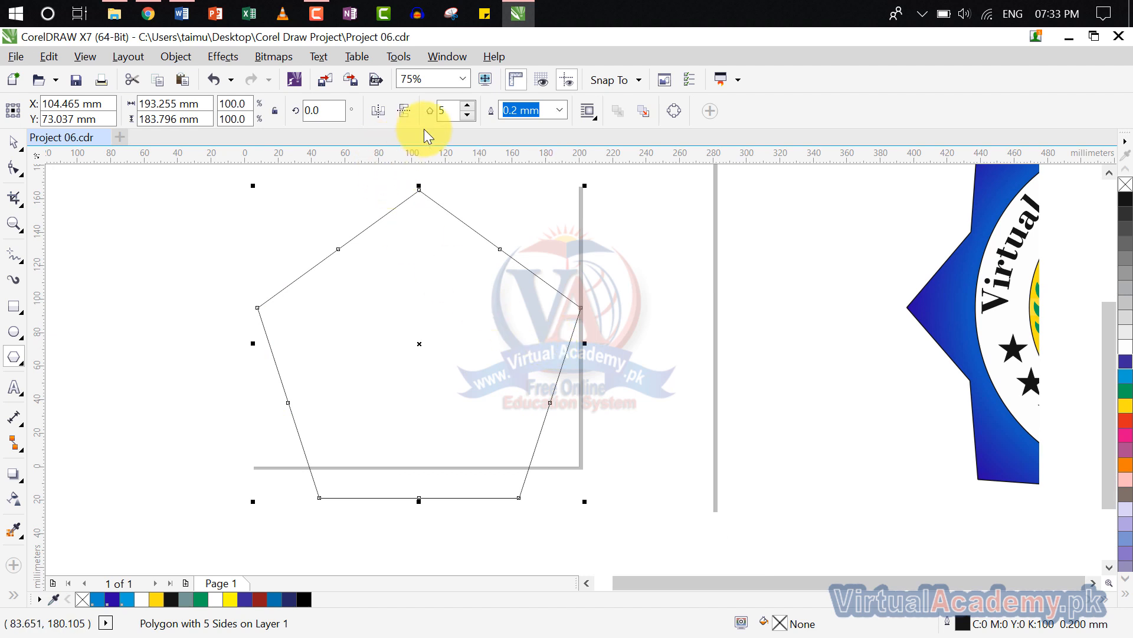
double_click(450, 110)
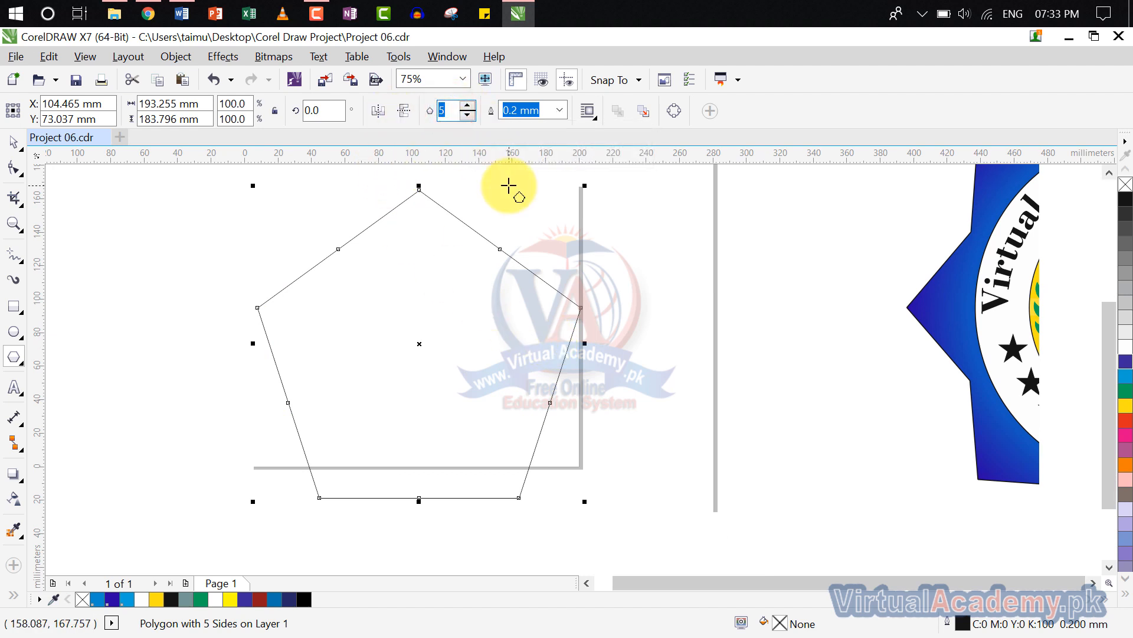
key("Return")
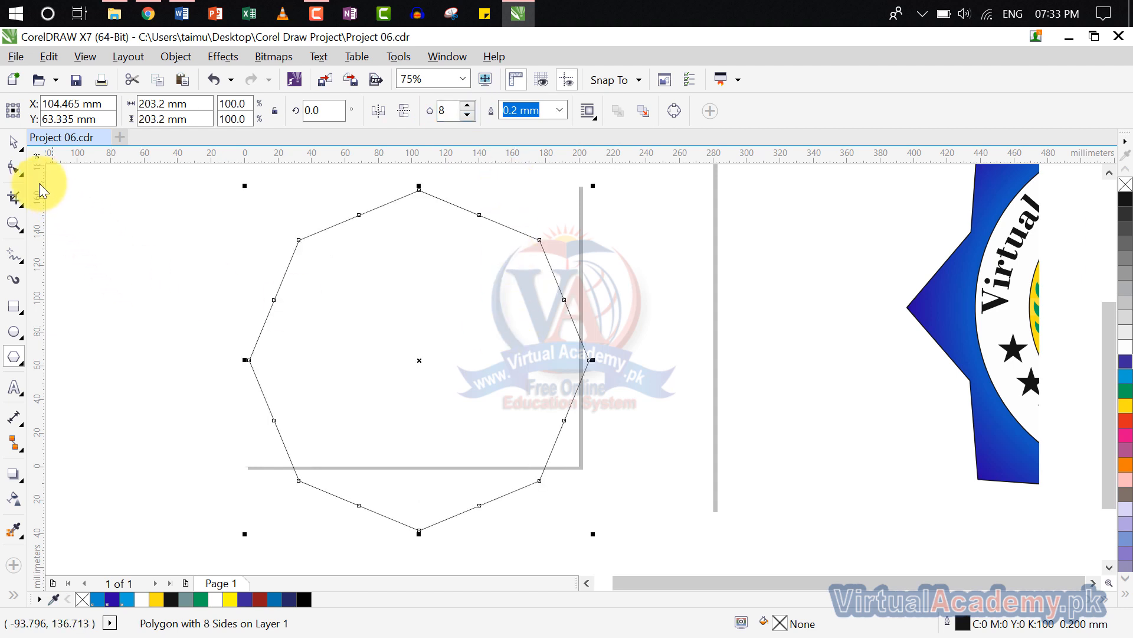
- Reshape the octagon into an eight-pointed star by pulling one mid-edge node inward with the Shape tool
left_click(16, 169)
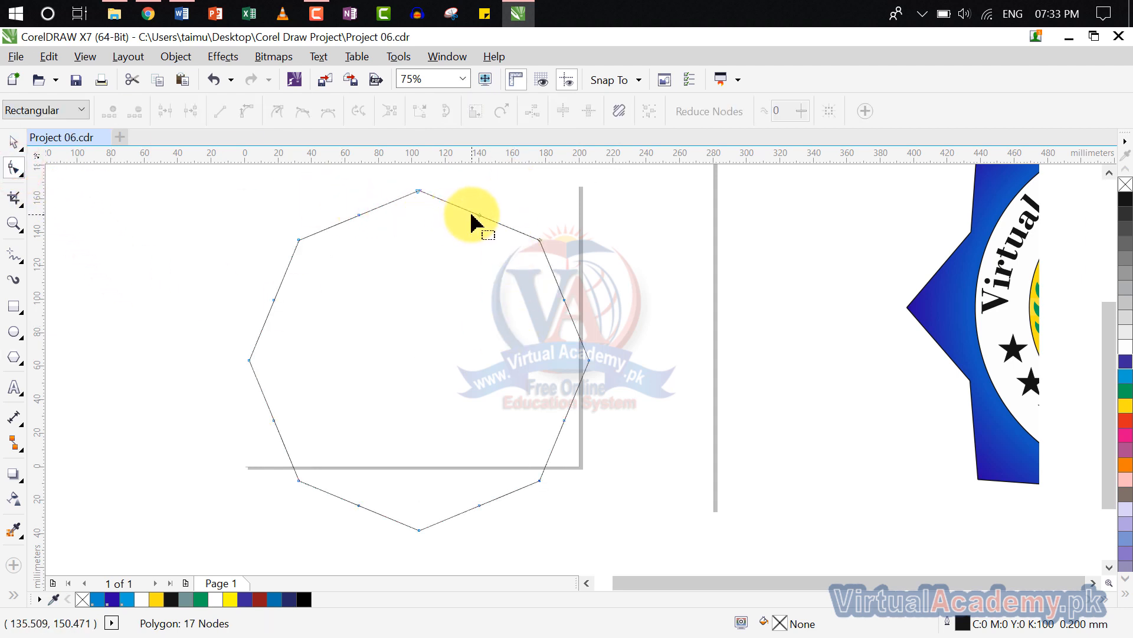
left_click_drag(478, 213, 474, 239)
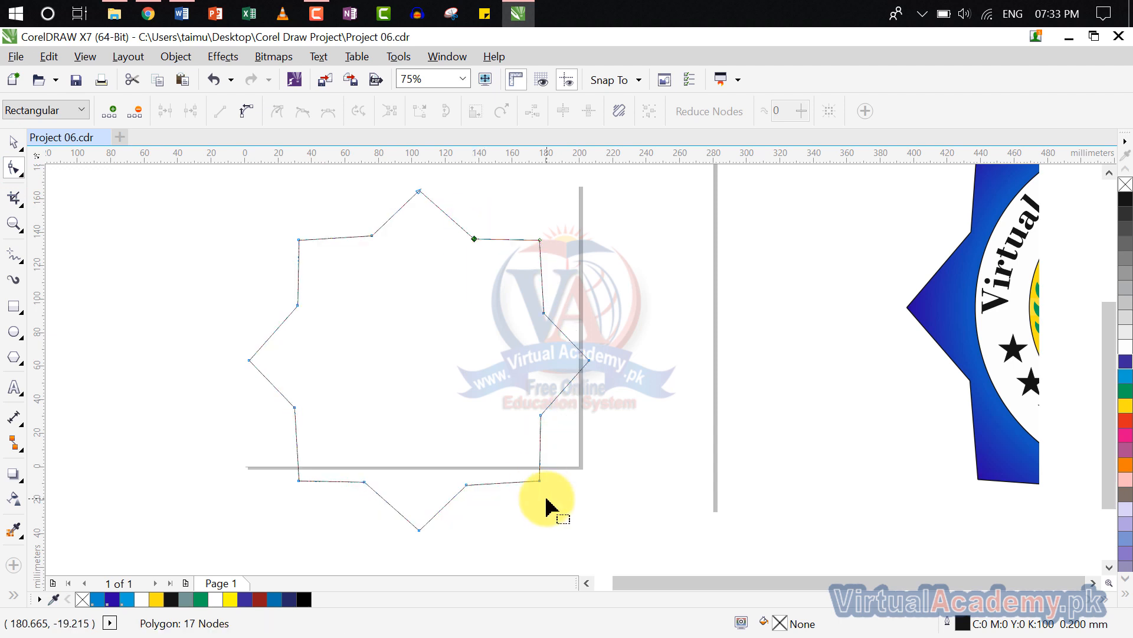
left_click(650, 329)
- Select the eight-pointed star and centre it on the page
left_click(13, 142)
left_click(506, 218)
left_click(523, 307)
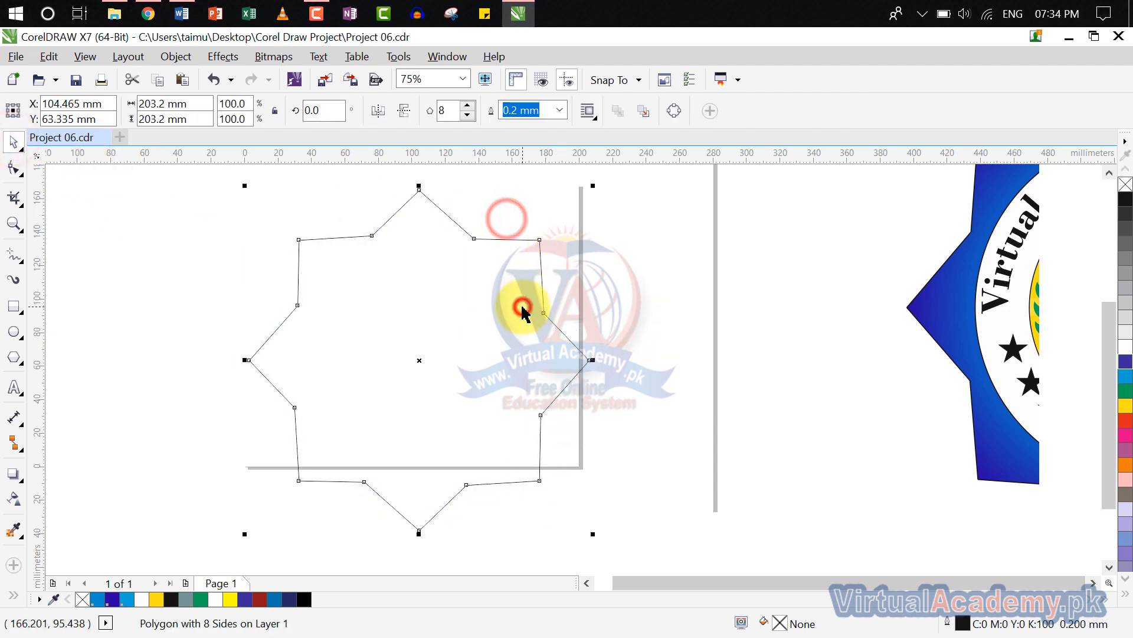
key("p")
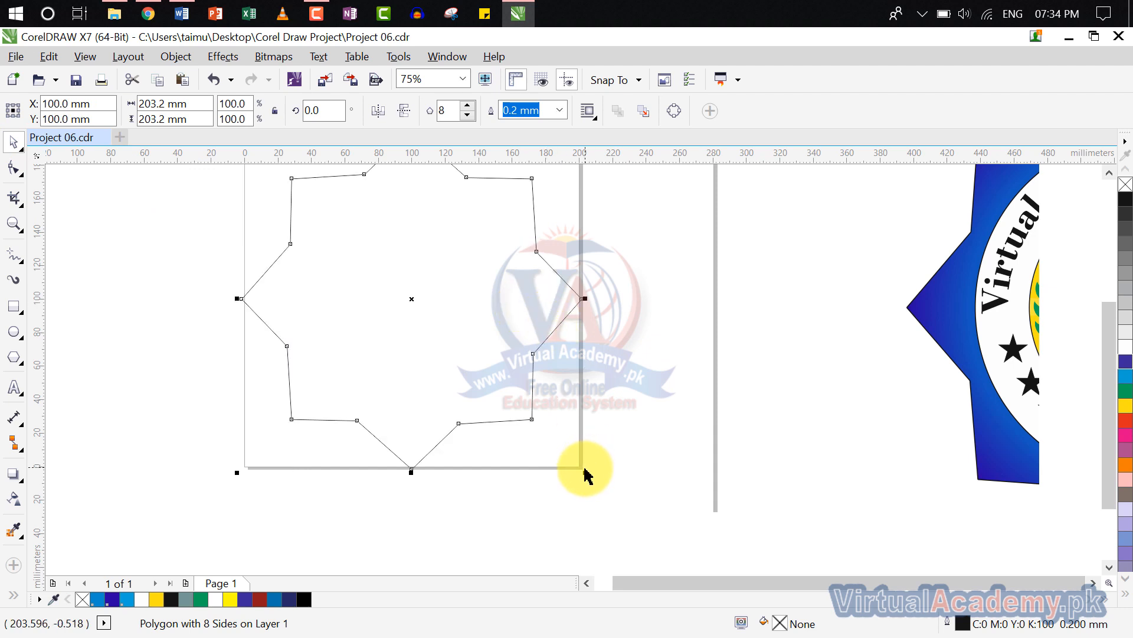
- Scale the star proportionally to 75%, about 152 mm, and move it near the middle of the page
left_click_drag(587, 474, 503, 389)
left_click_drag(459, 358, 521, 452)
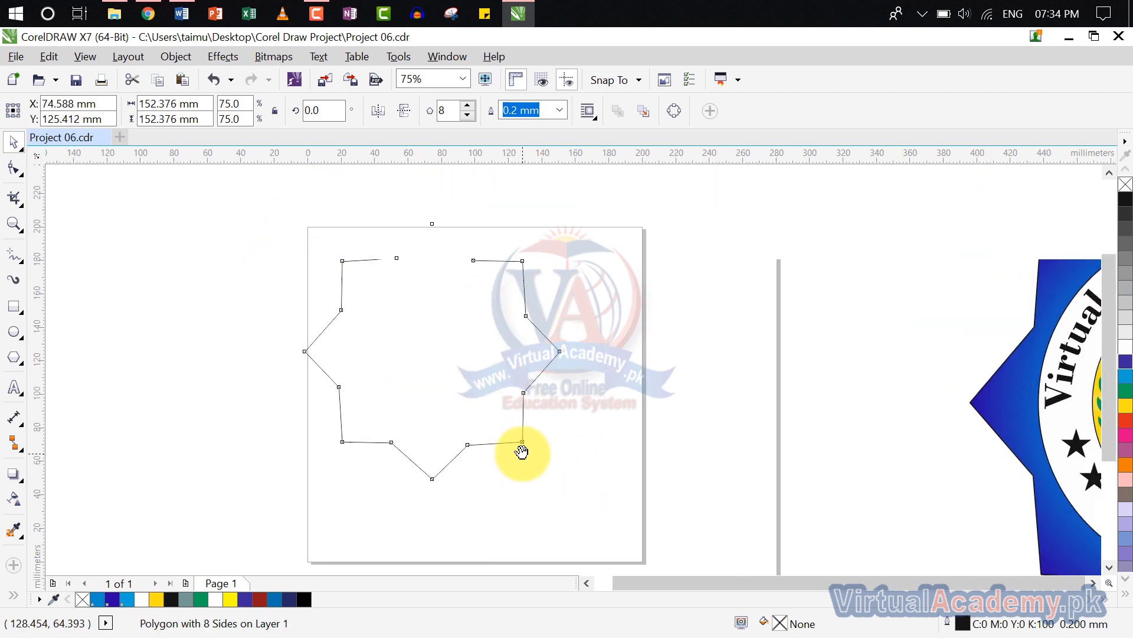
mouse_move(431, 345)
left_mouse_down()
mouse_move(488, 371)
mouse_move(426, 360)
left_mouse_up()
scroll(422, 359, "down", 1)
left_click(627, 268)
left_click(451, 369)
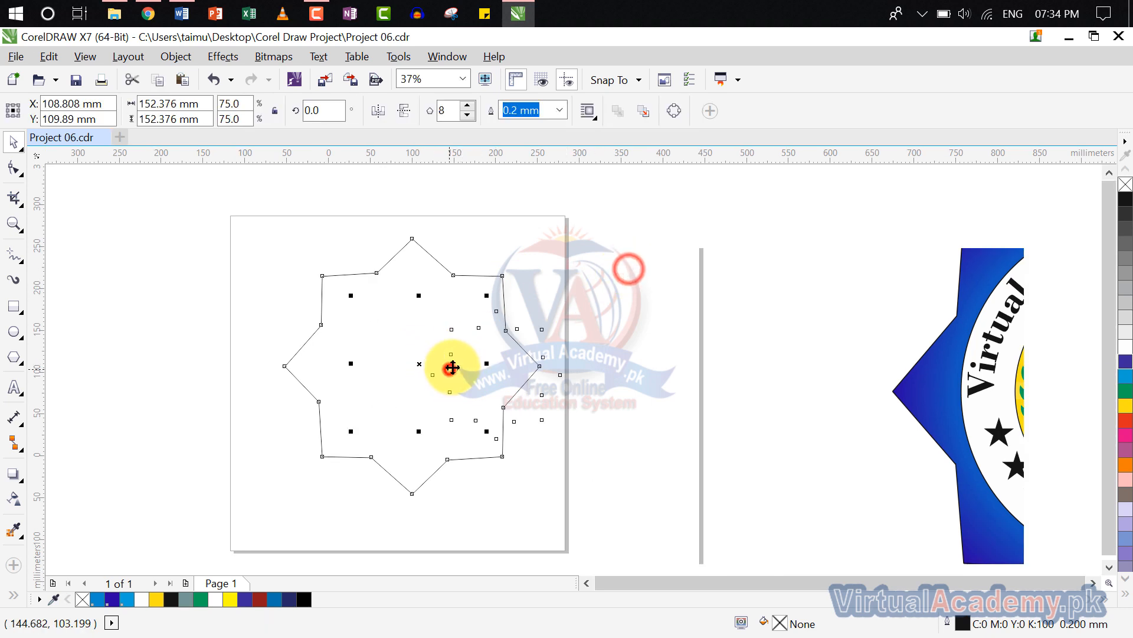
left_click(617, 226)
left_click(13, 168)
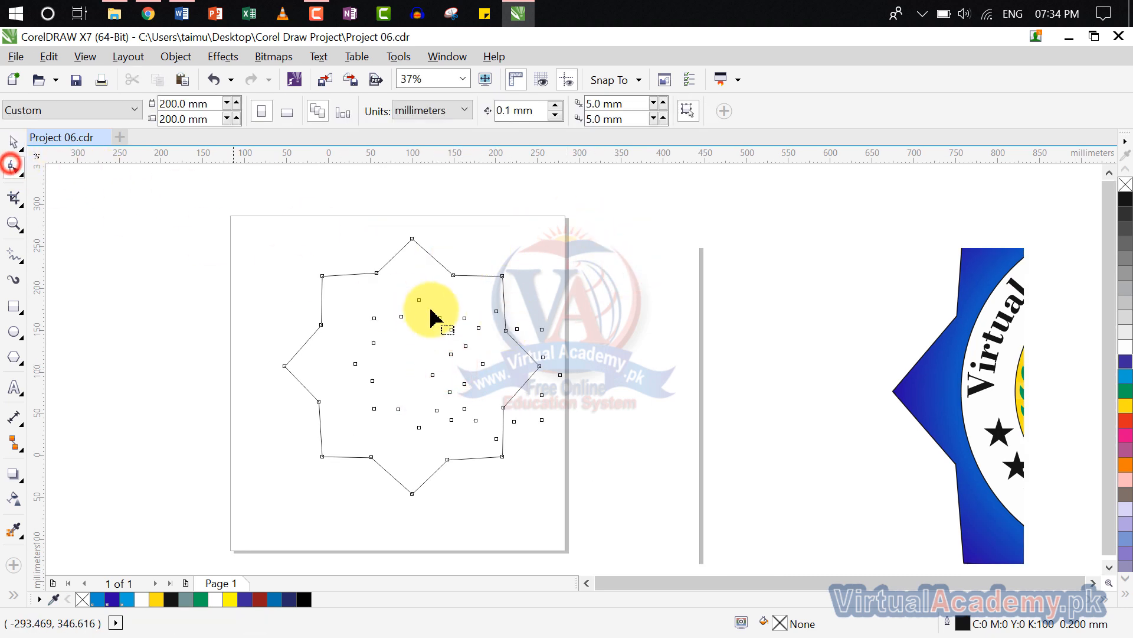
scroll(450, 321, "up", 3)
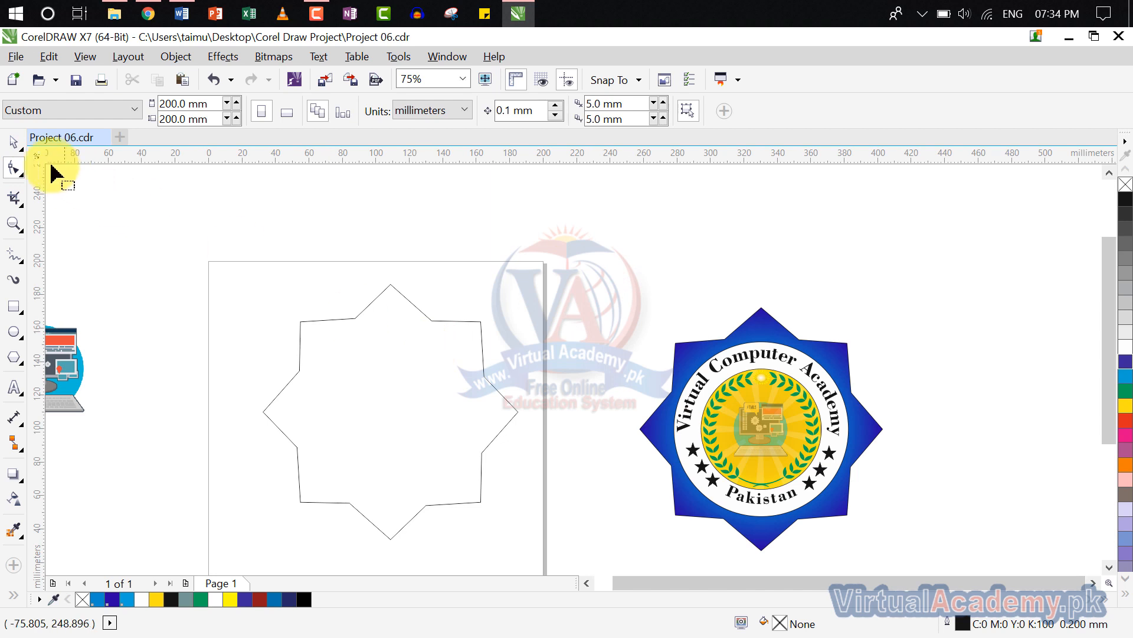
left_click(14, 143)
left_click(387, 397)
left_click_drag(387, 397, 401, 349)
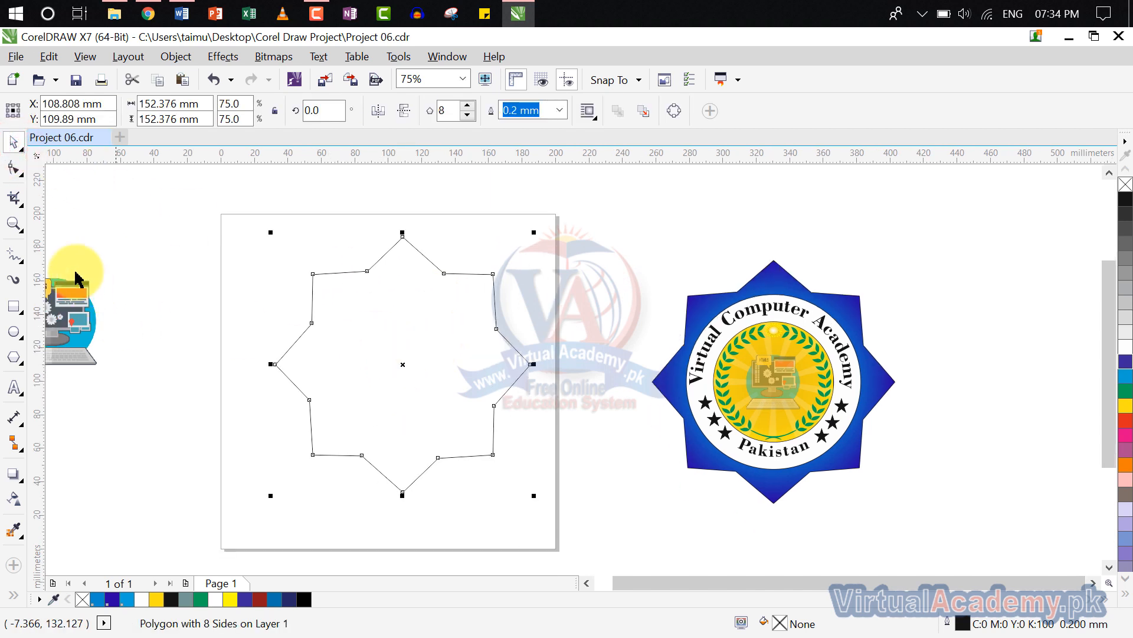
- Draw a circle about 96 mm across over the star and centre both the circle and the star on the page
left_click(13, 331)
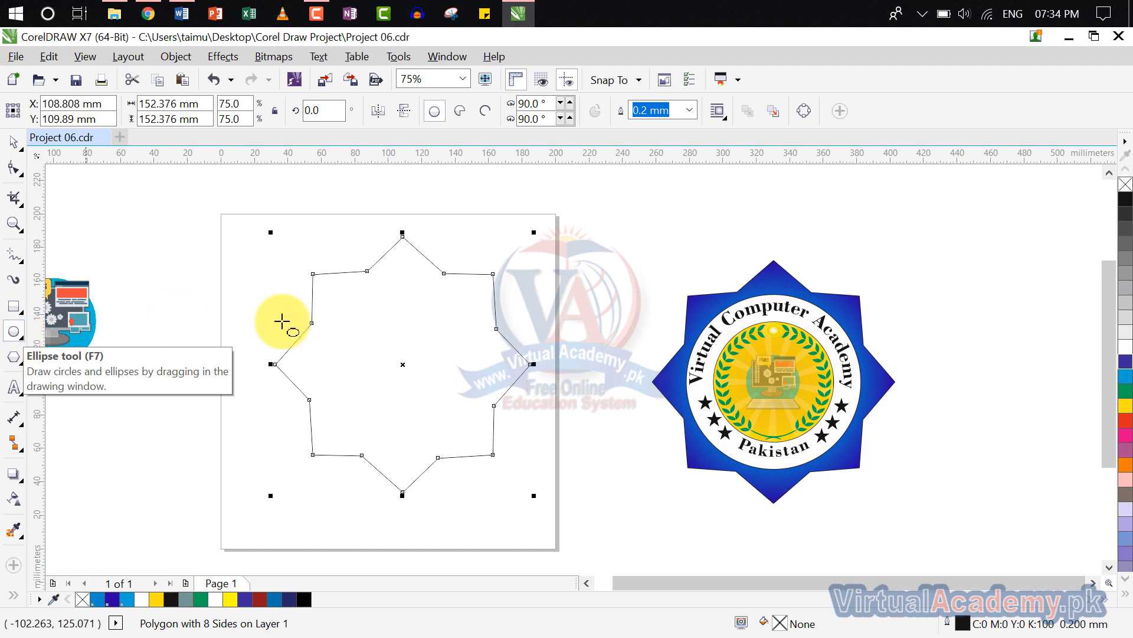
mouse_move(350, 305)
left_mouse_down()
mouse_move(450, 379)
mouse_move(513, 450)
left_mouse_up()
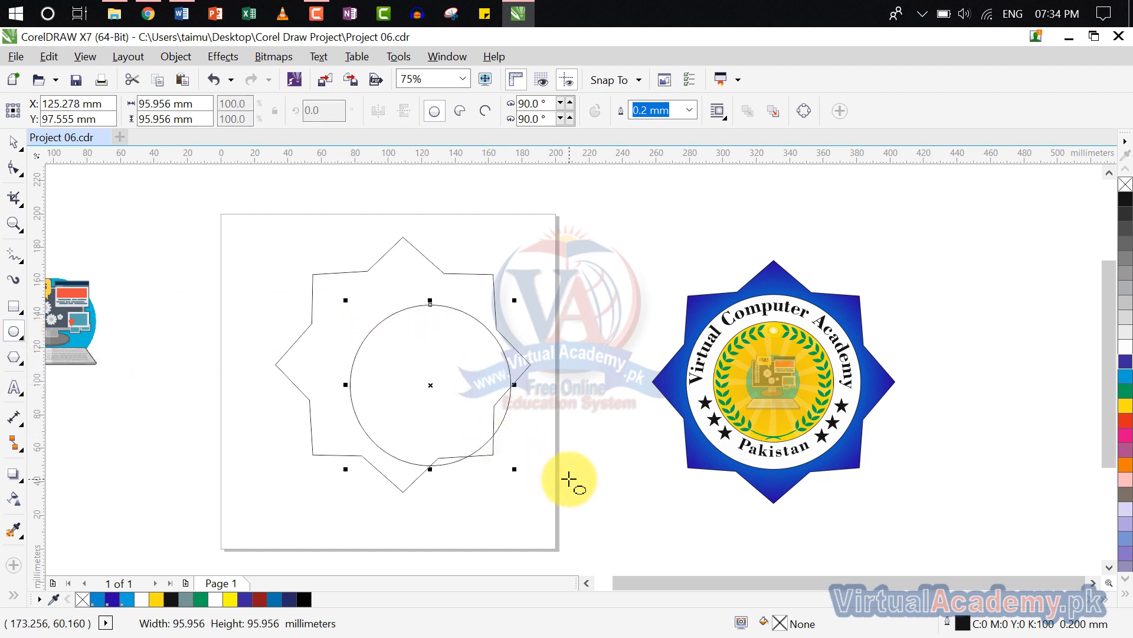
key("p")
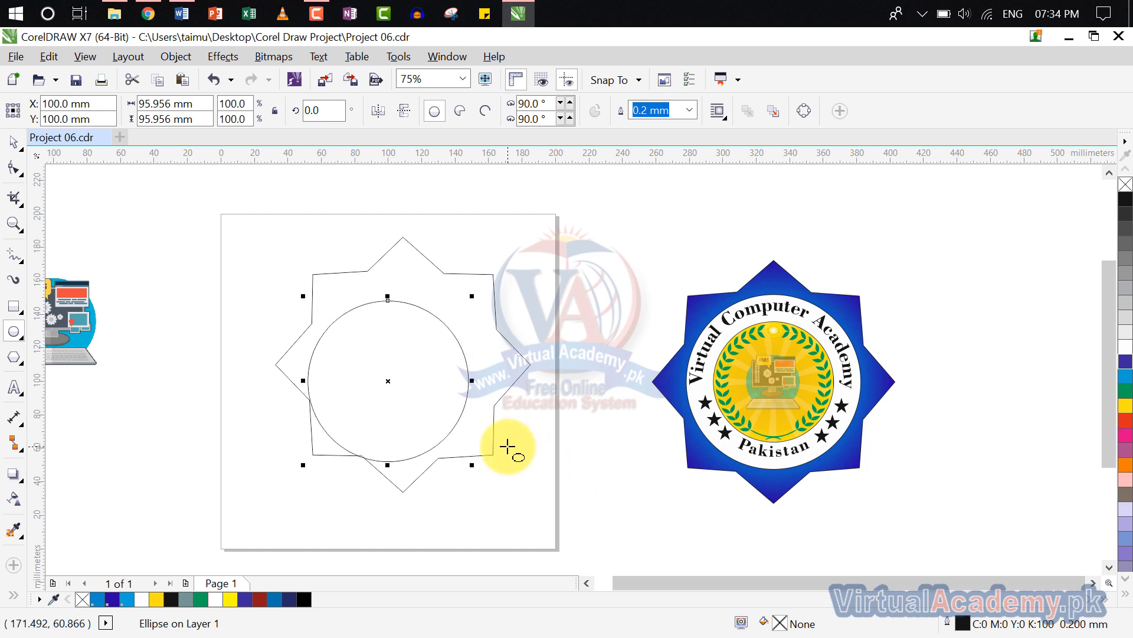
left_click(13, 143)
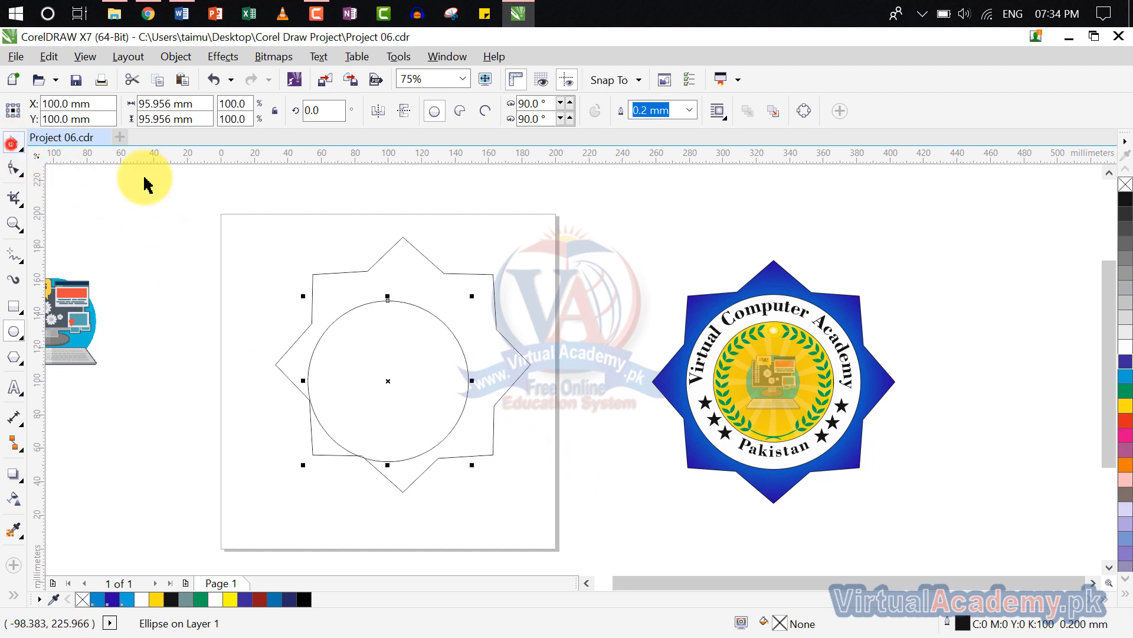
left_click(434, 270)
key("p")
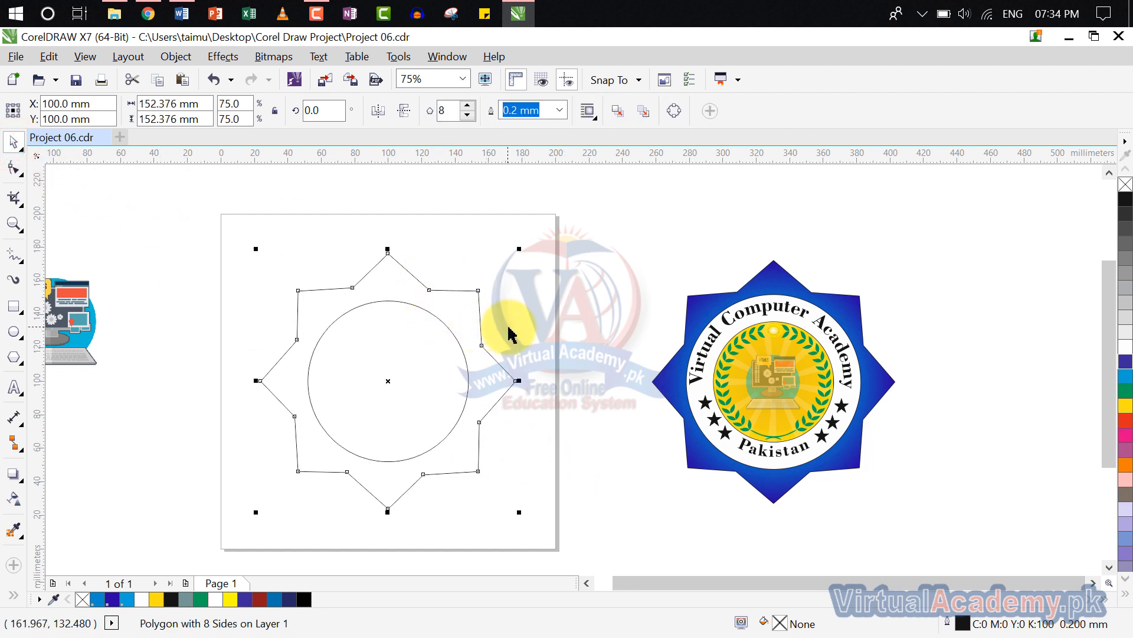
- Enlarge the circle proportionally to 107%, about 103 mm across, and centre it on the page
left_click(464, 353)
scroll(475, 437, "up", 2)
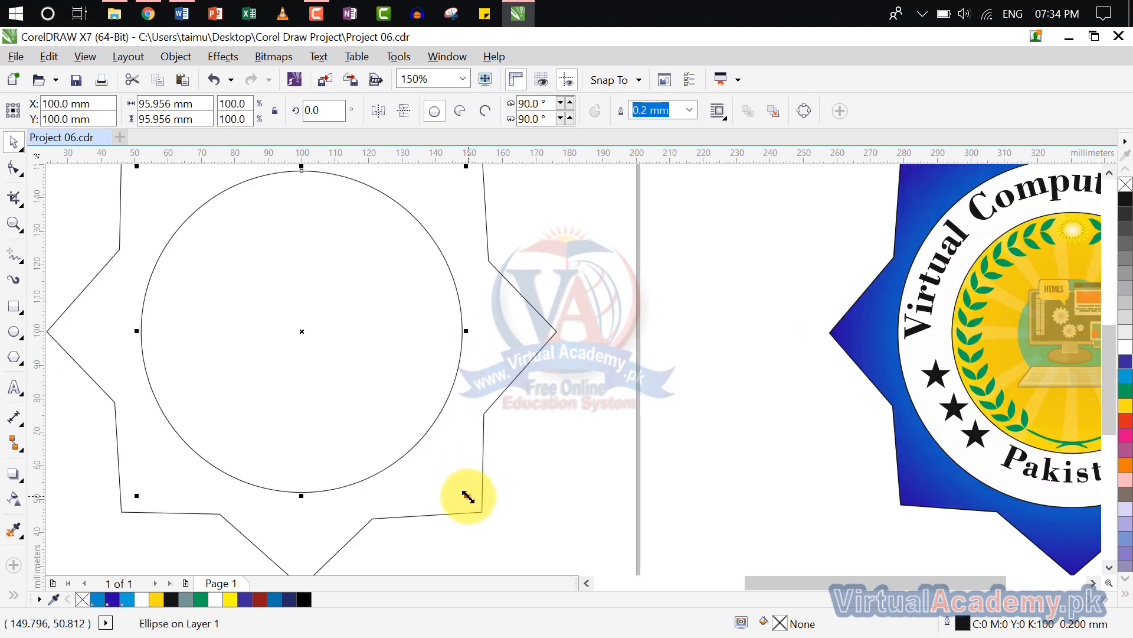
left_click_drag(469, 497, 499, 517)
key("p")
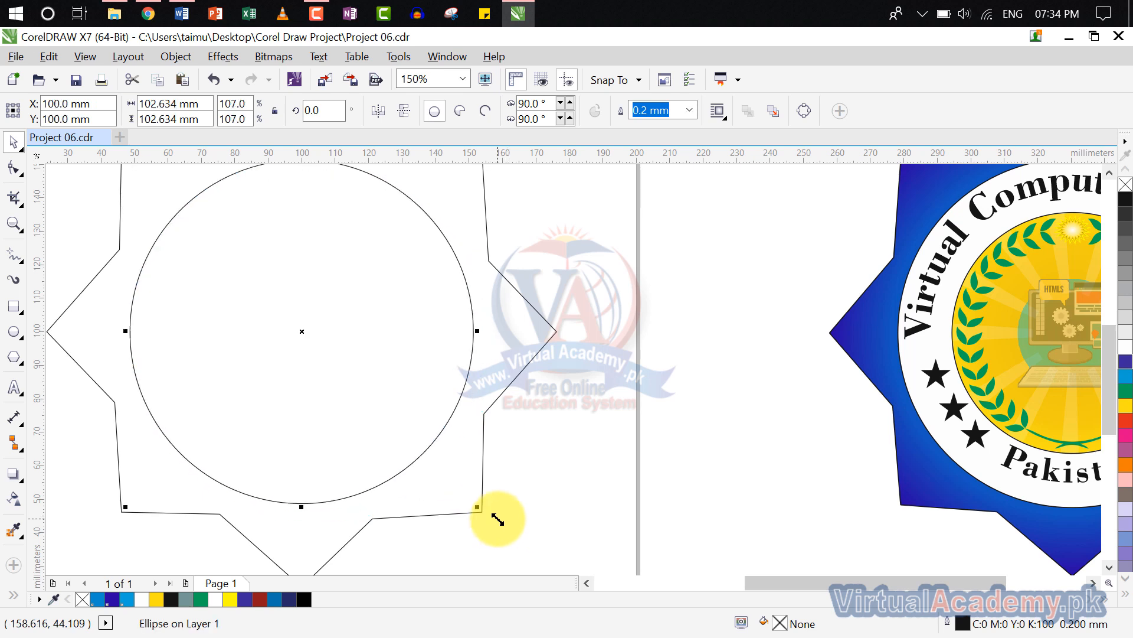
left_click(572, 452)
scroll(572, 450, "down", 2)
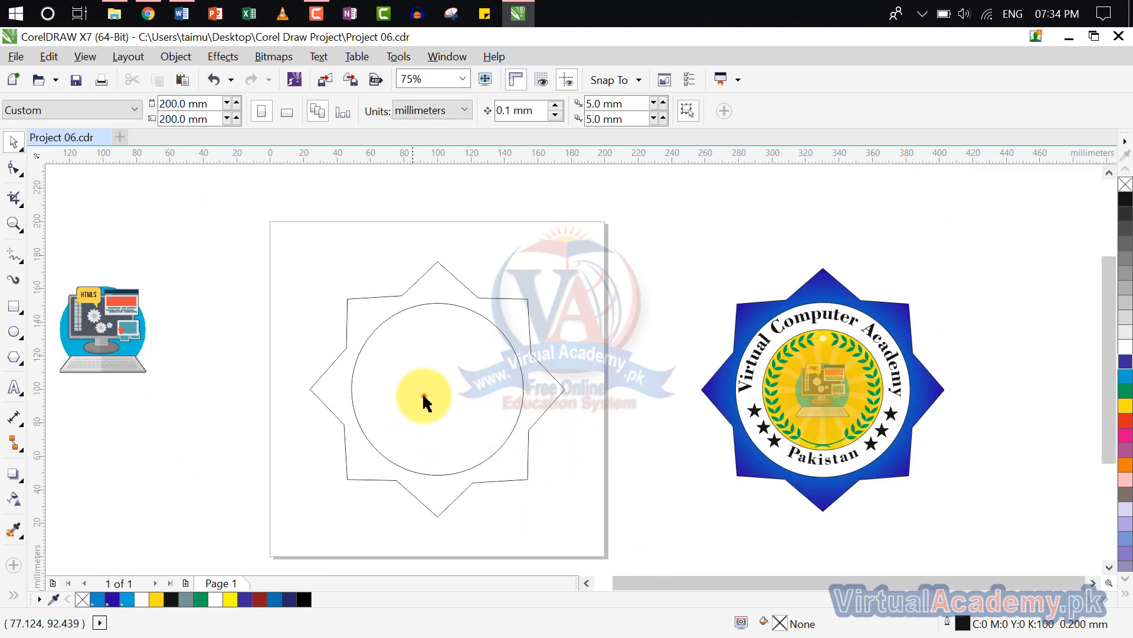
- Create a concentric copy of the circle scaled to 77.5%, about 74 mm across, and select the eight-pointed star
left_click(422, 399)
scroll(467, 436, "up", 2)
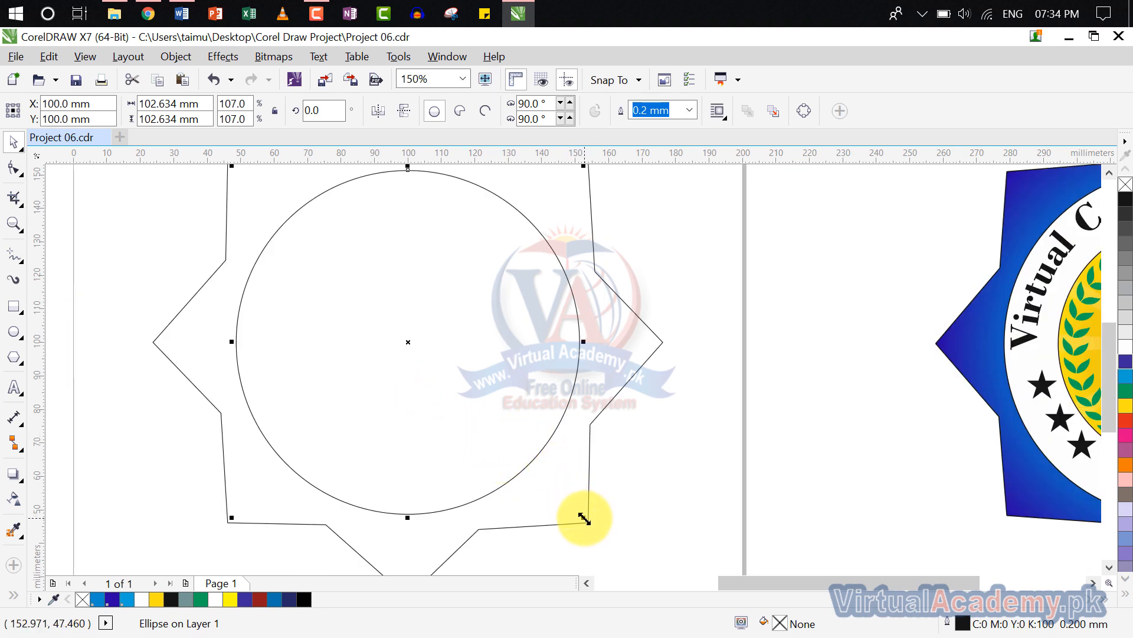
left_click_drag(585, 518, 544, 471)
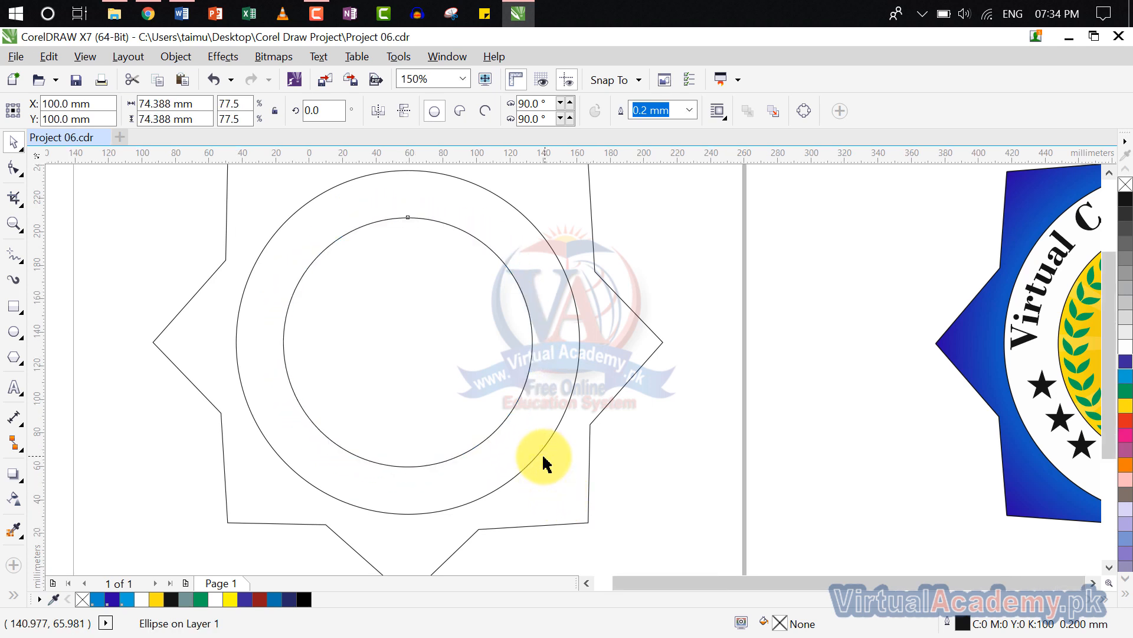
scroll(544, 466, "down", 1)
scroll(518, 468, "down", 1)
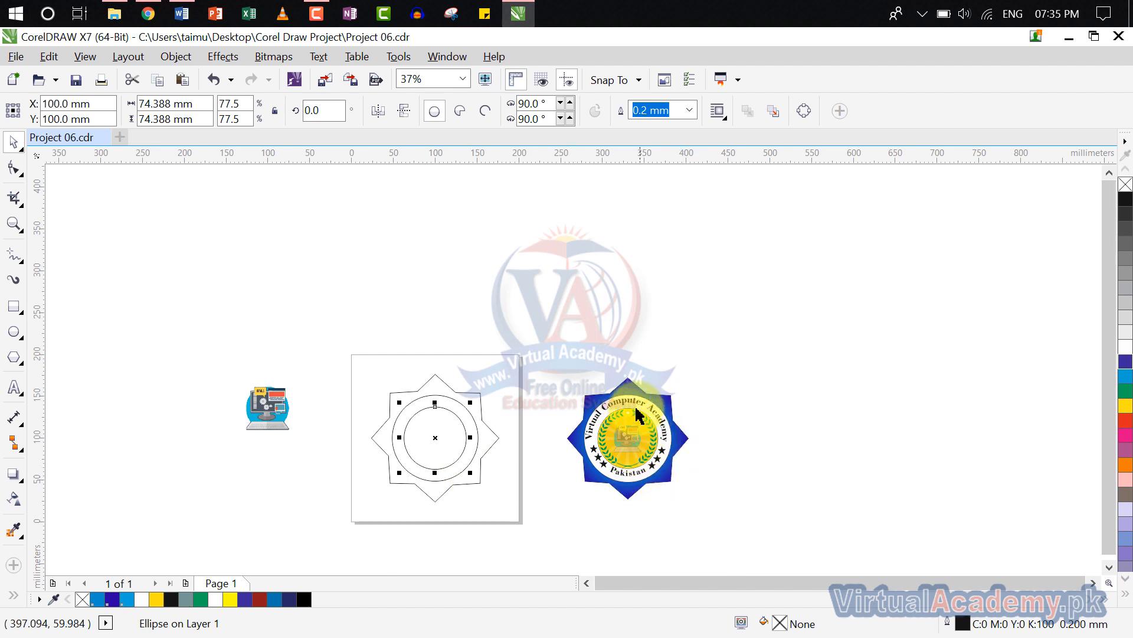
scroll(640, 404, "up", 1)
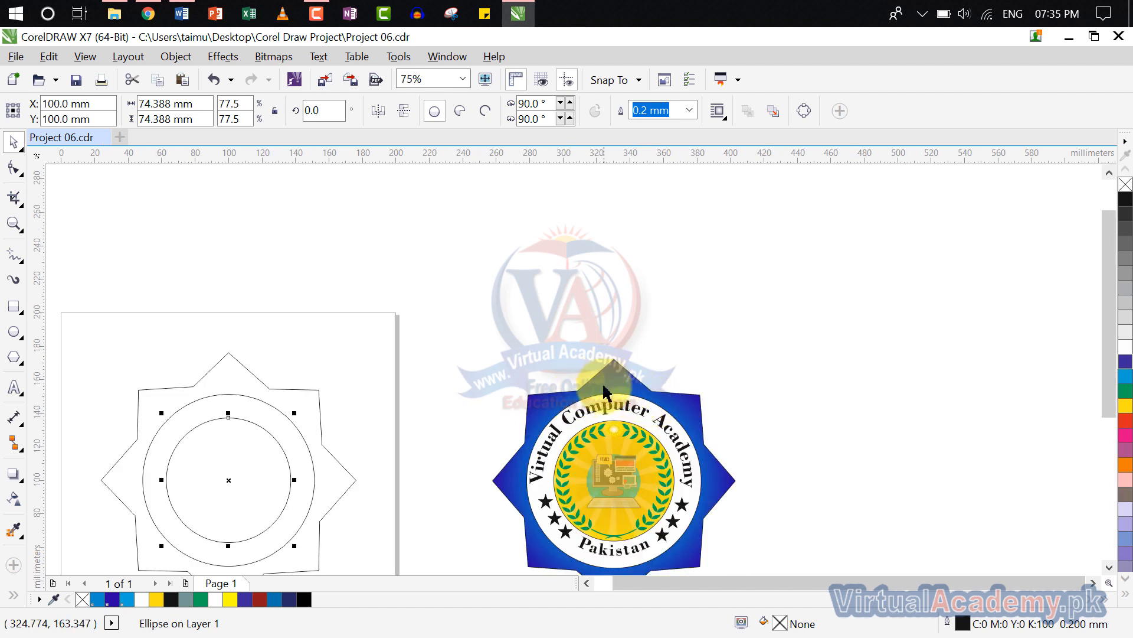
left_click_drag(443, 408, 617, 339)
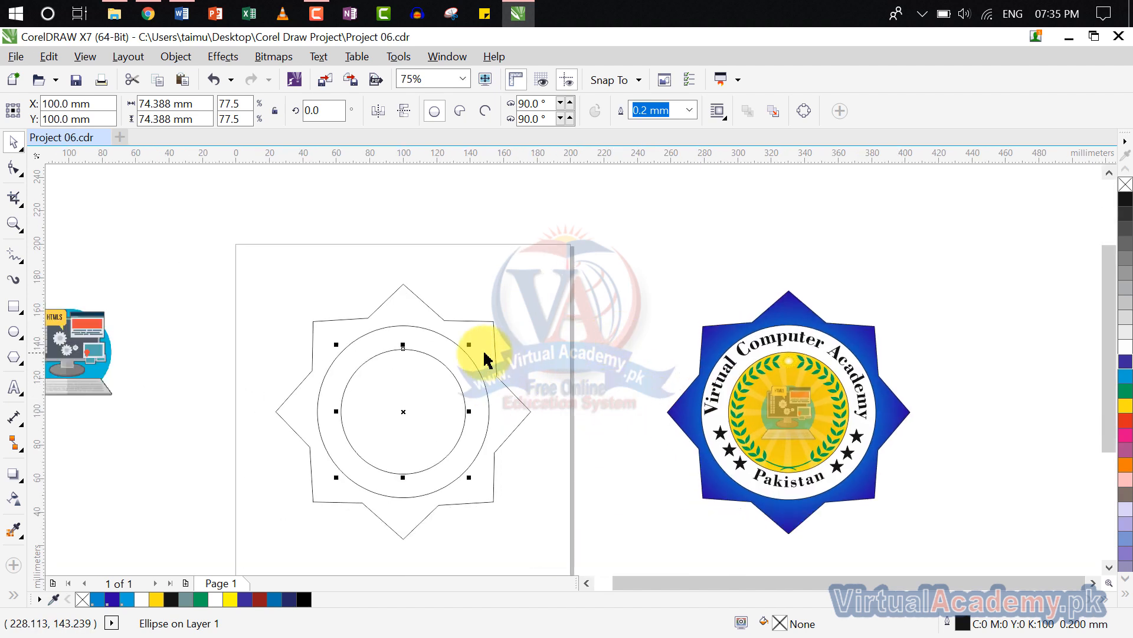
left_click(484, 332)
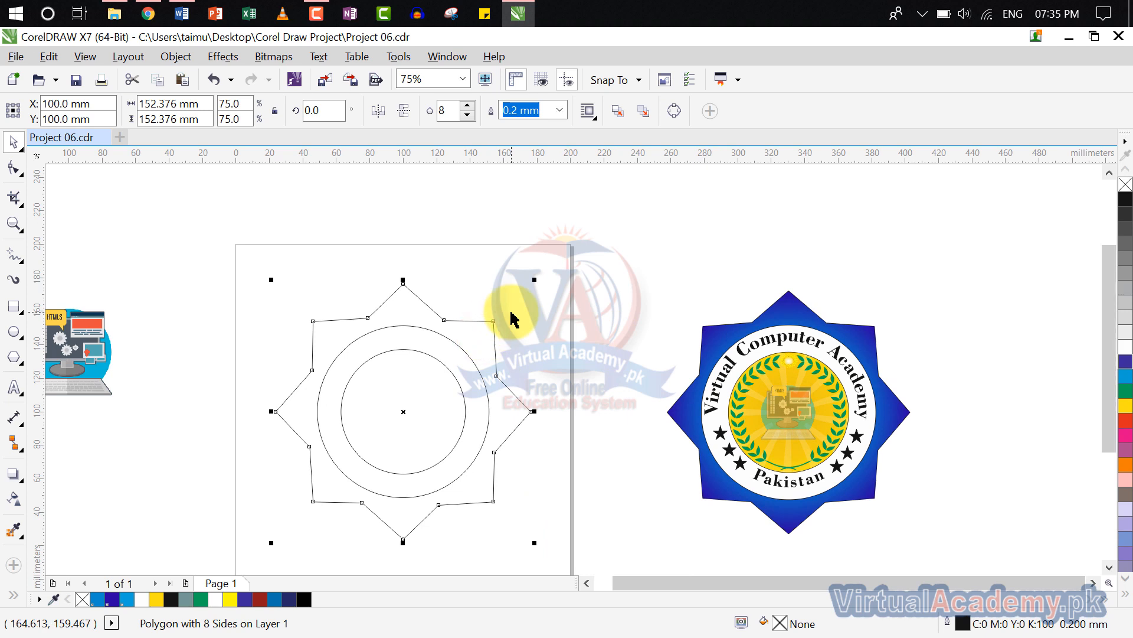
double_click(780, 627)
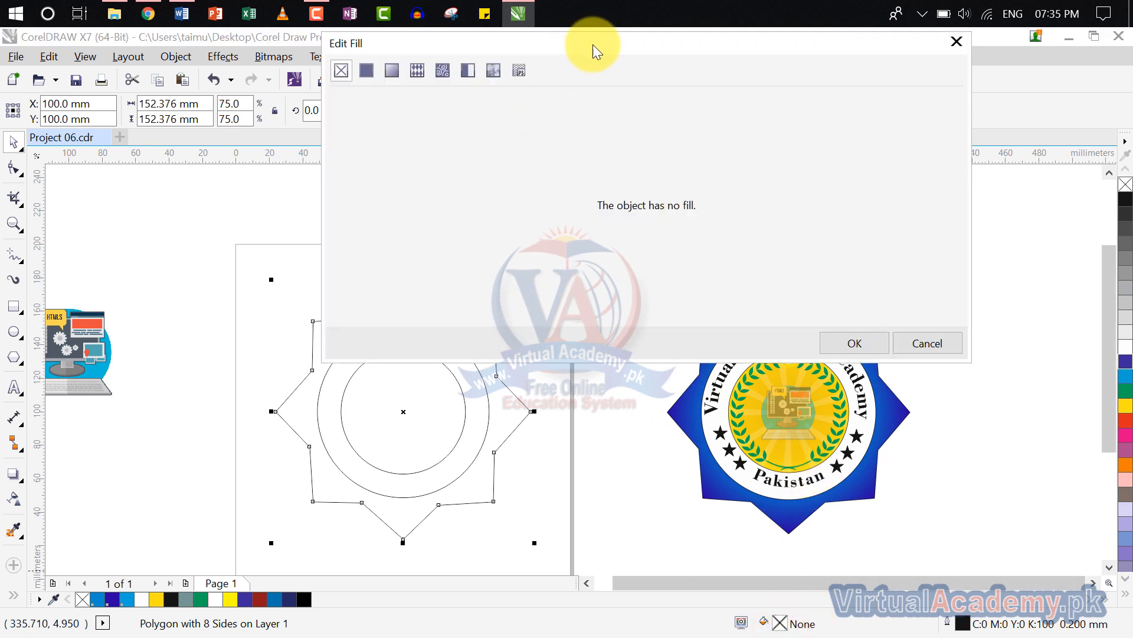
left_click_drag(592, 44, 839, 104)
left_click(607, 128)
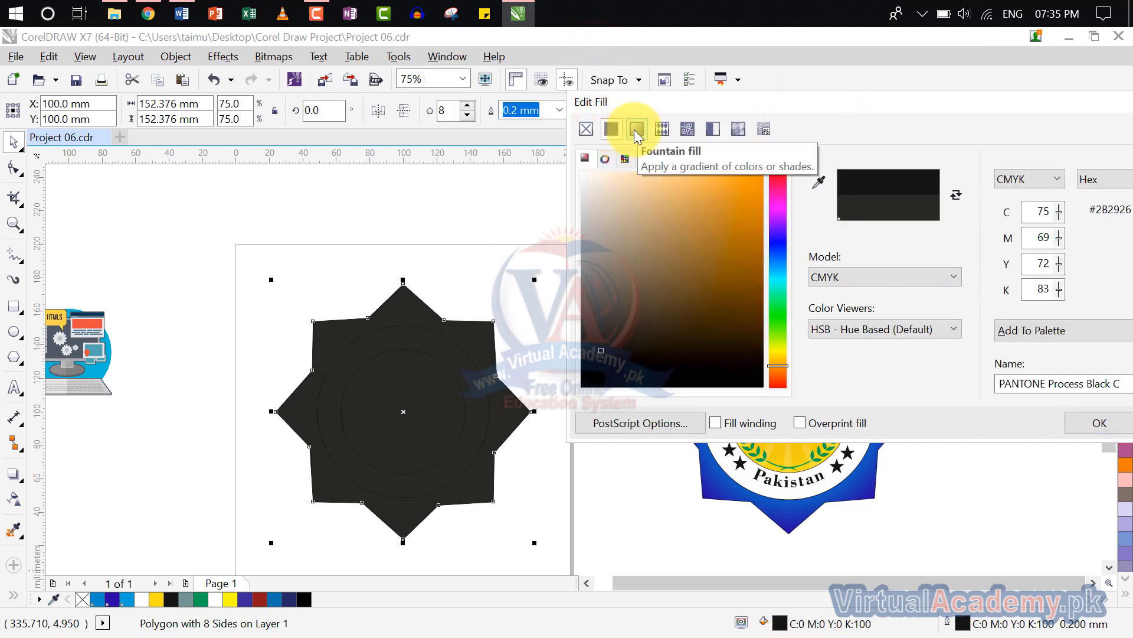
left_click(634, 129)
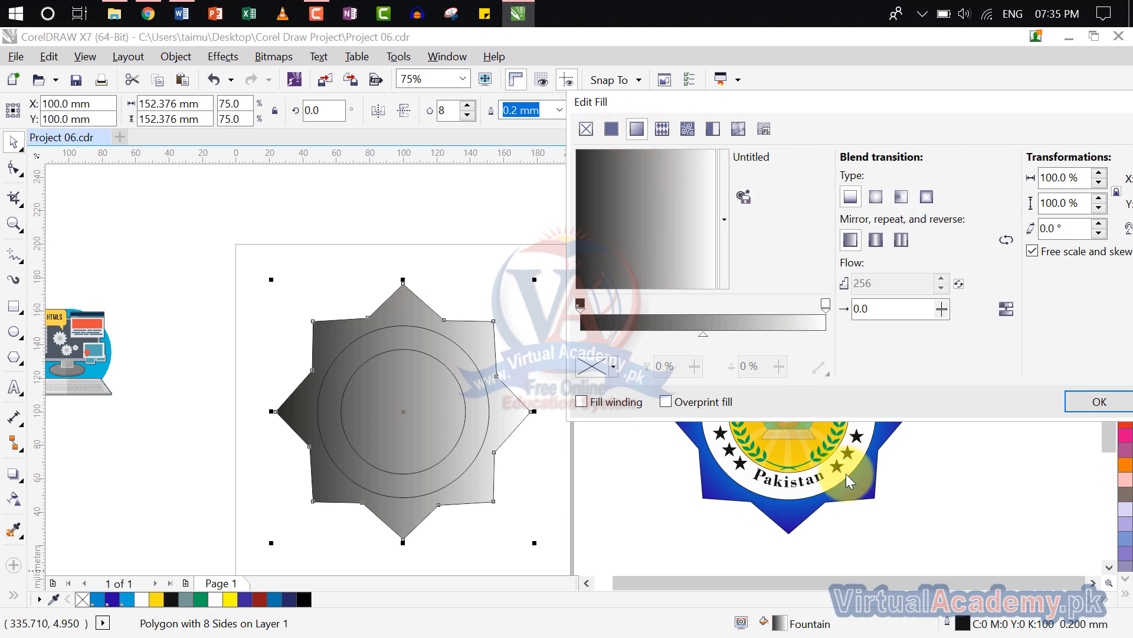
left_click(580, 303)
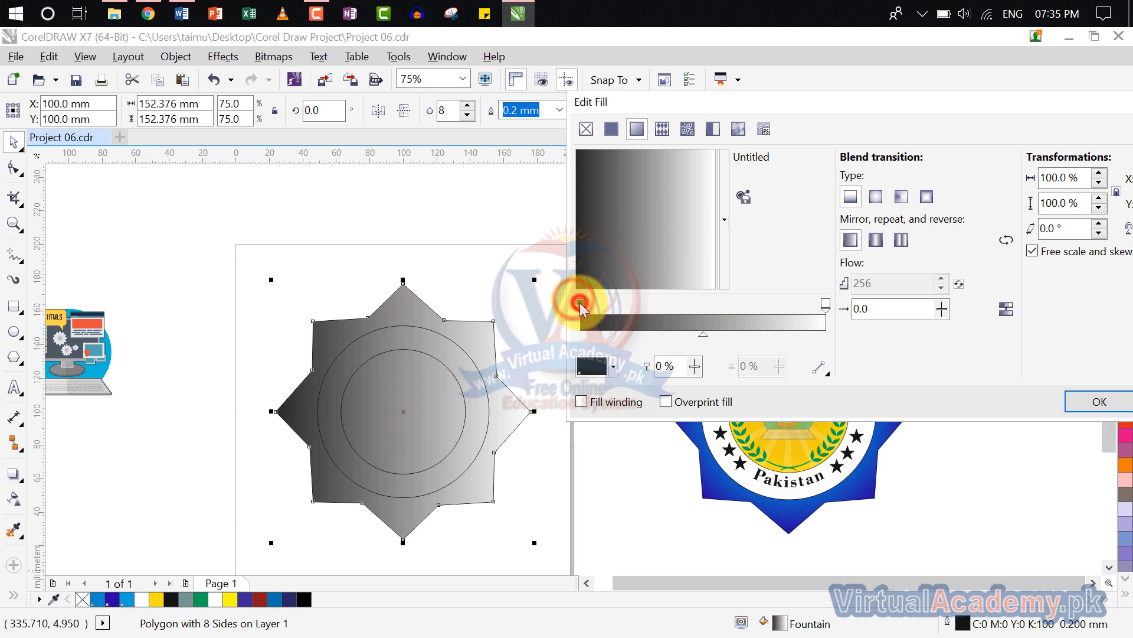
left_click(587, 369)
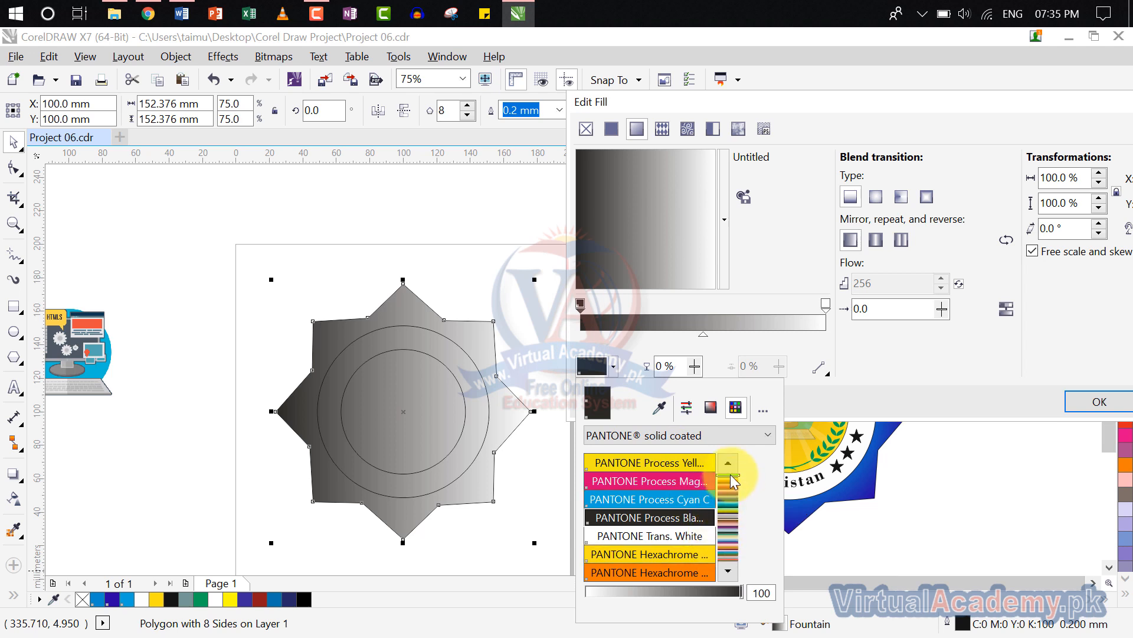
left_click(728, 500)
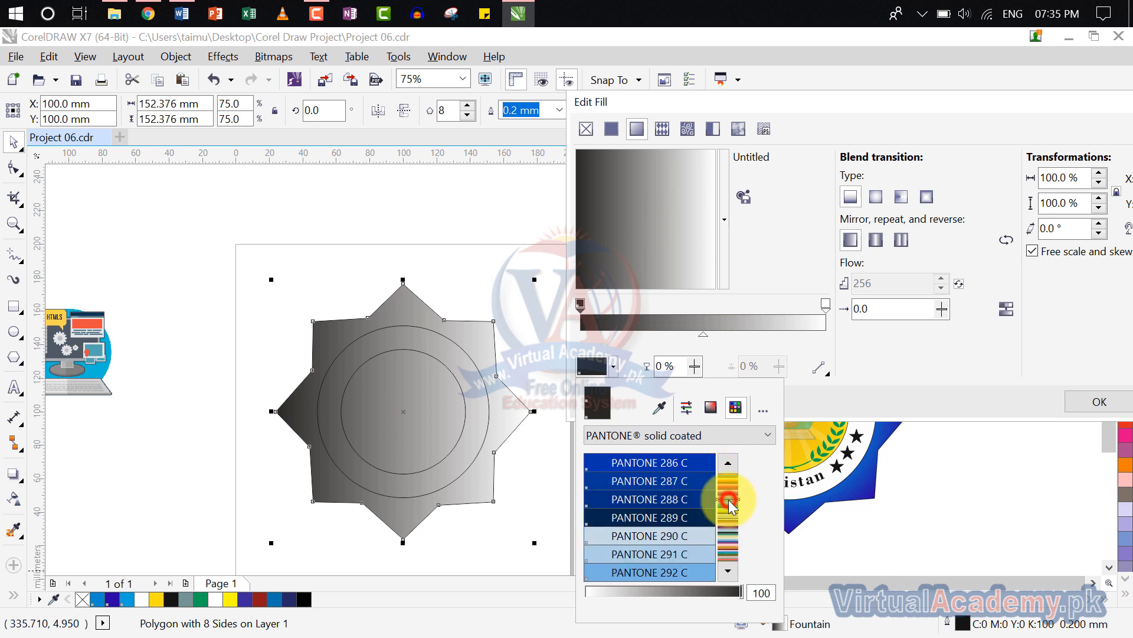
left_click(674, 469)
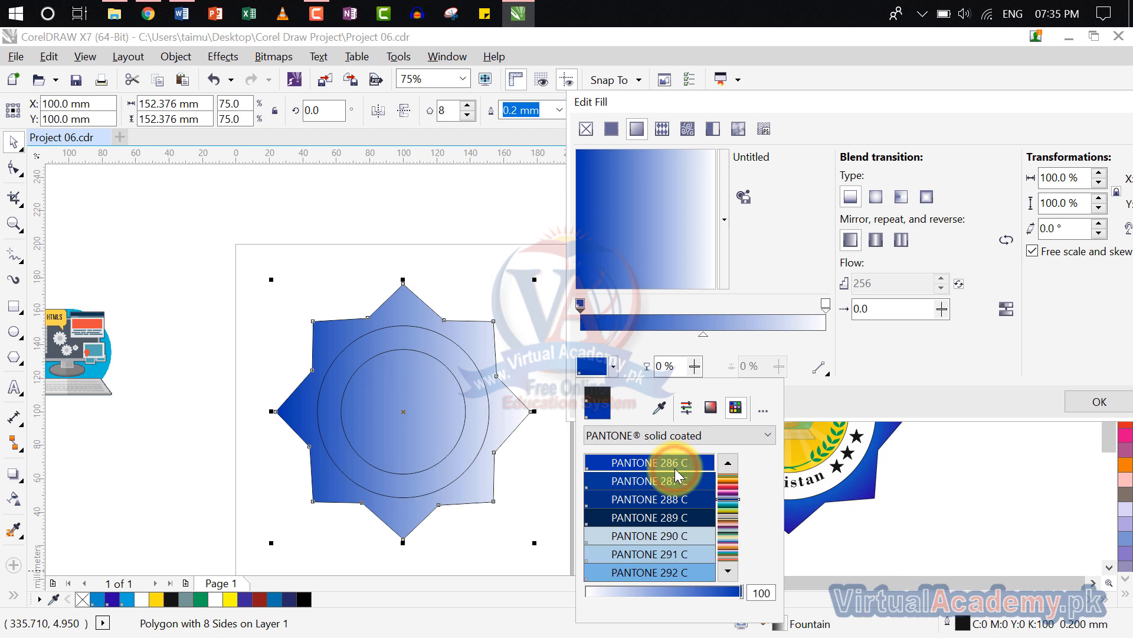
left_click(828, 305)
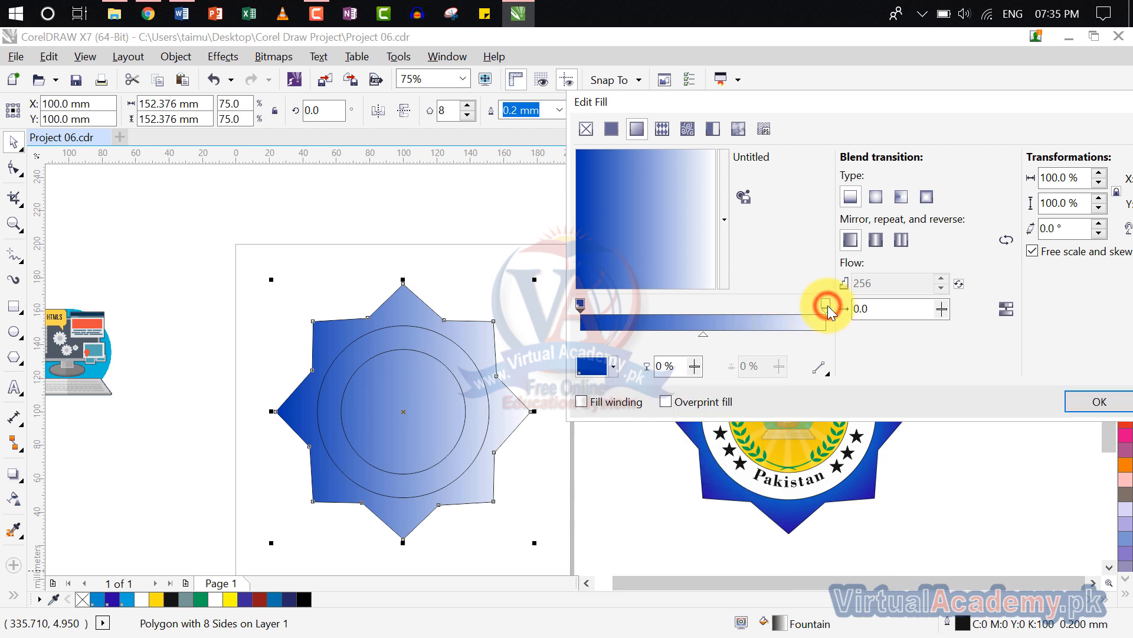
left_click(828, 303)
left_click(596, 367)
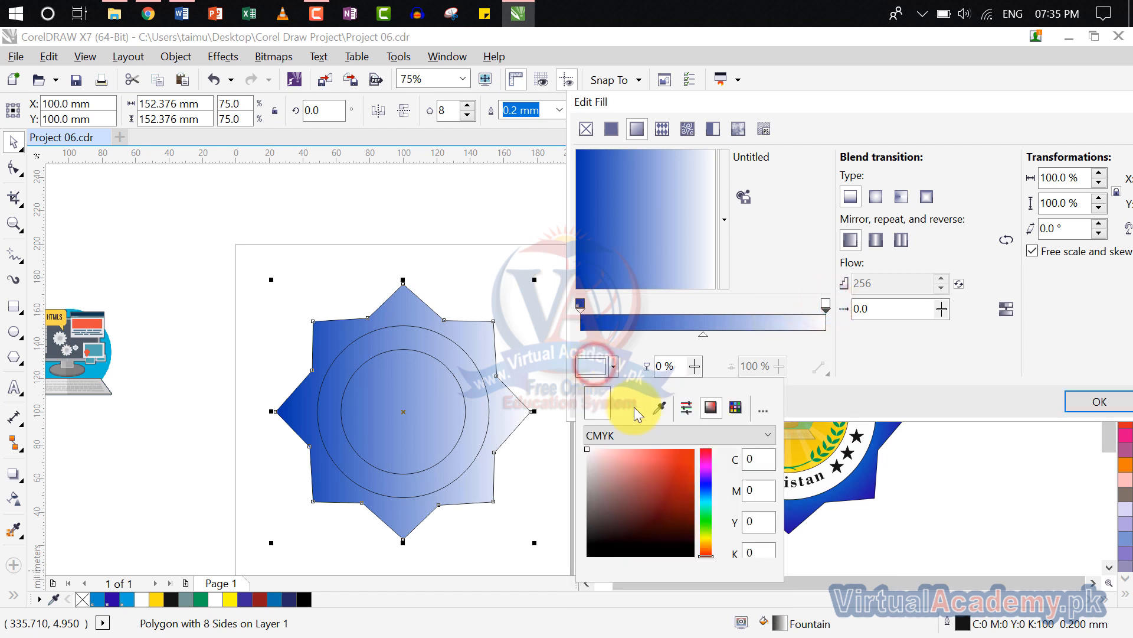
left_click(734, 408)
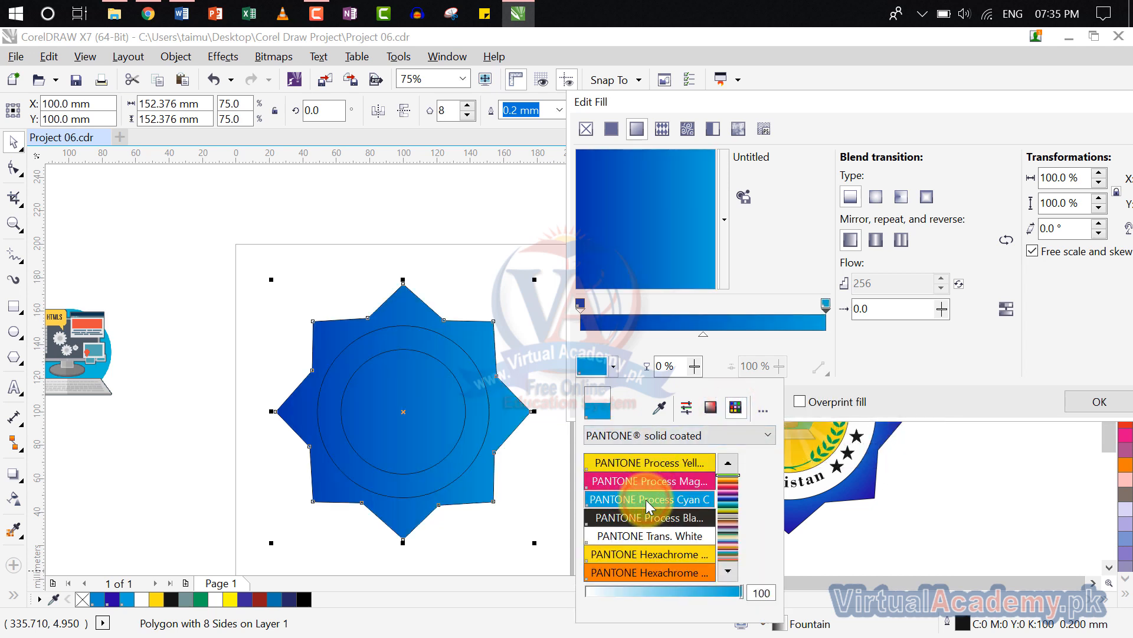
left_click(927, 196)
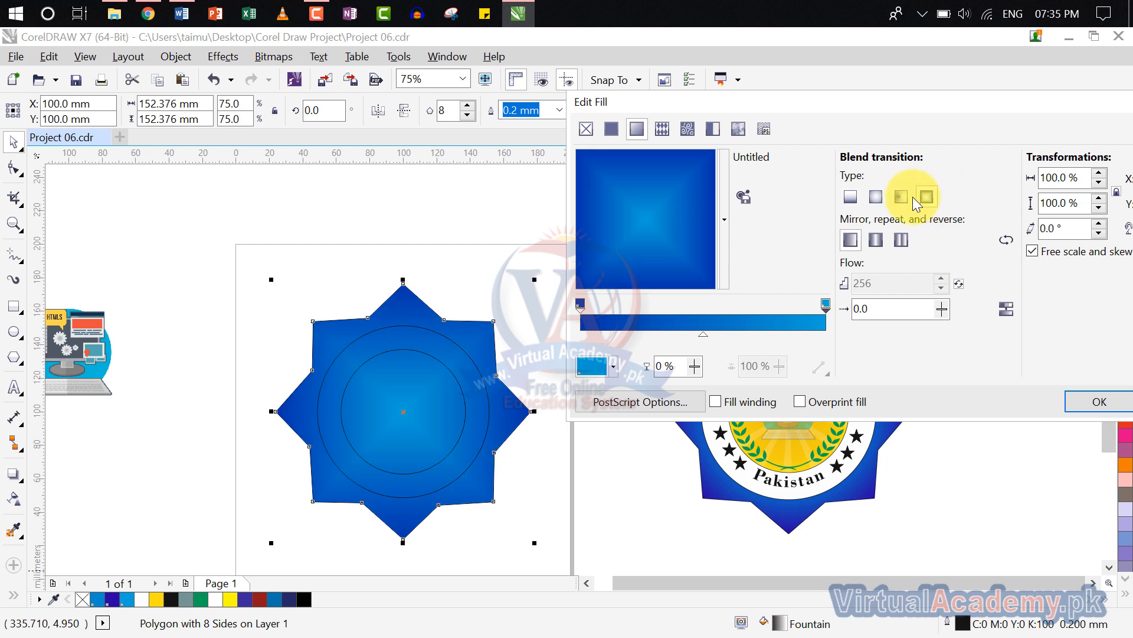
left_click(909, 198)
left_click(877, 198)
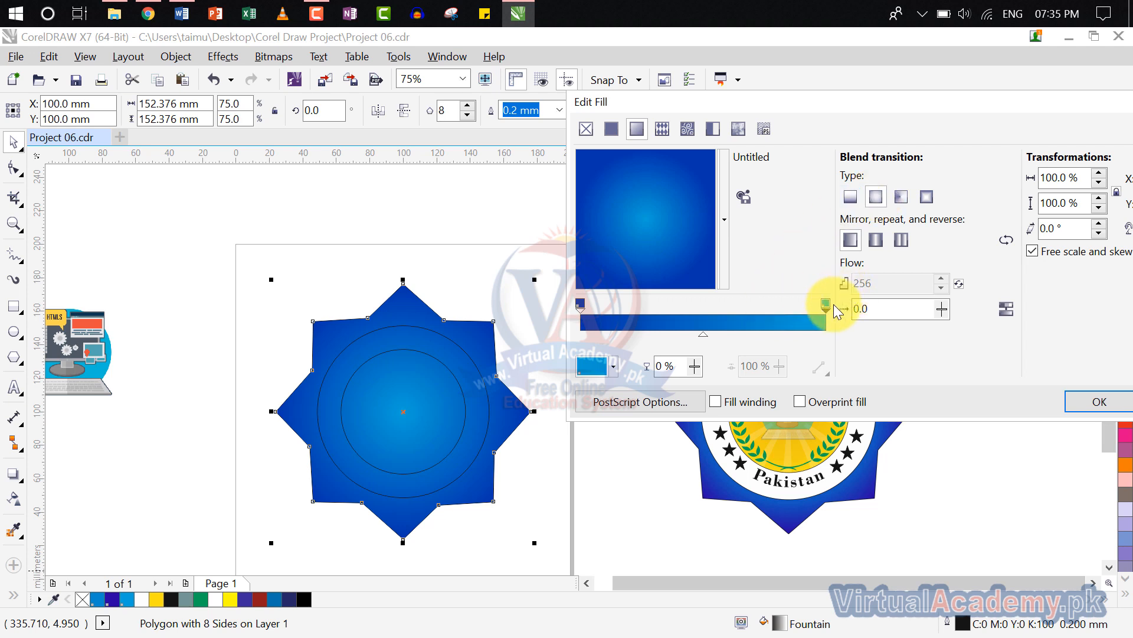
mouse_move(940, 311)
left_mouse_down()
mouse_move(931, 326)
mouse_move(947, 329)
left_mouse_up()
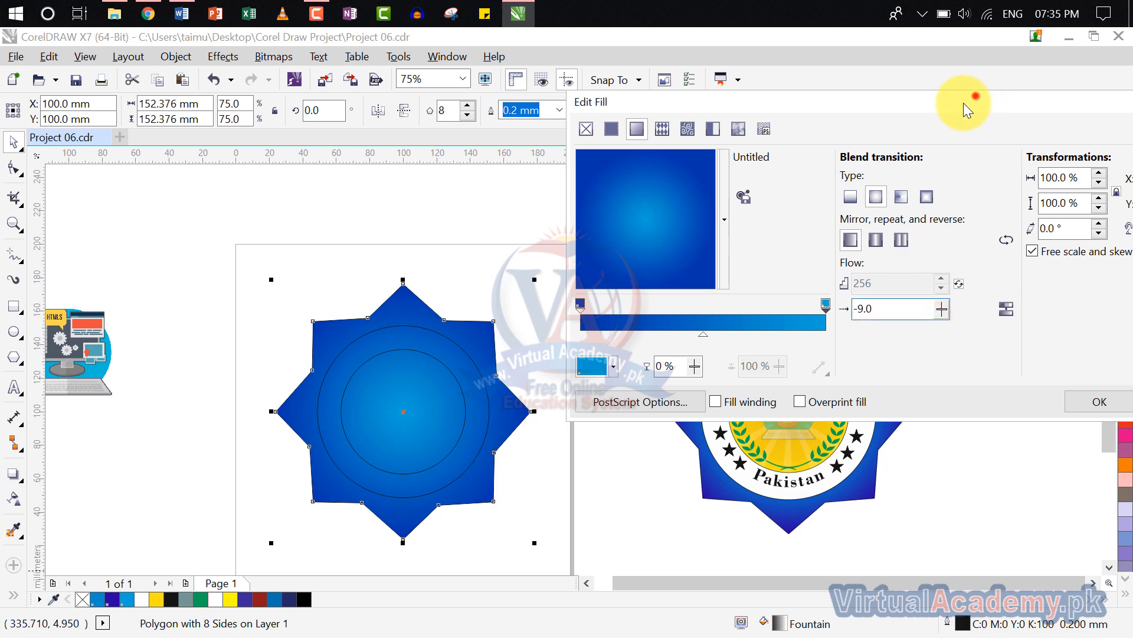
left_click_drag(965, 102, 724, 106)
left_click(959, 105)
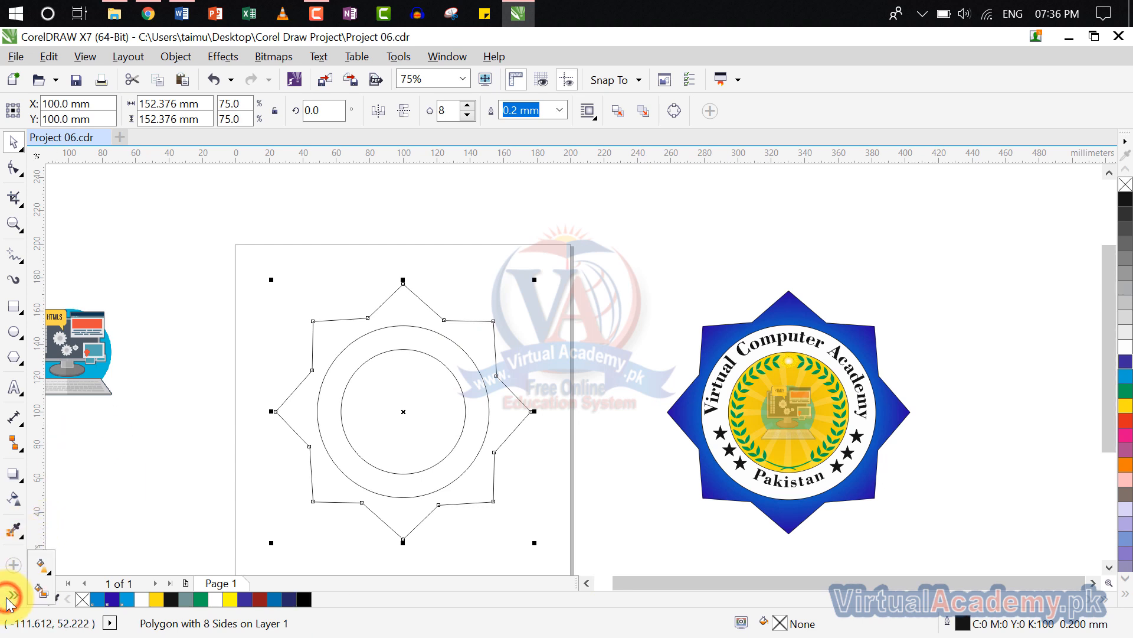
- Apply a linear fountain fill to the star with the Interactive Fill tool, running diagonally from its lower-left corner to its upper-right corner
left_click(47, 566)
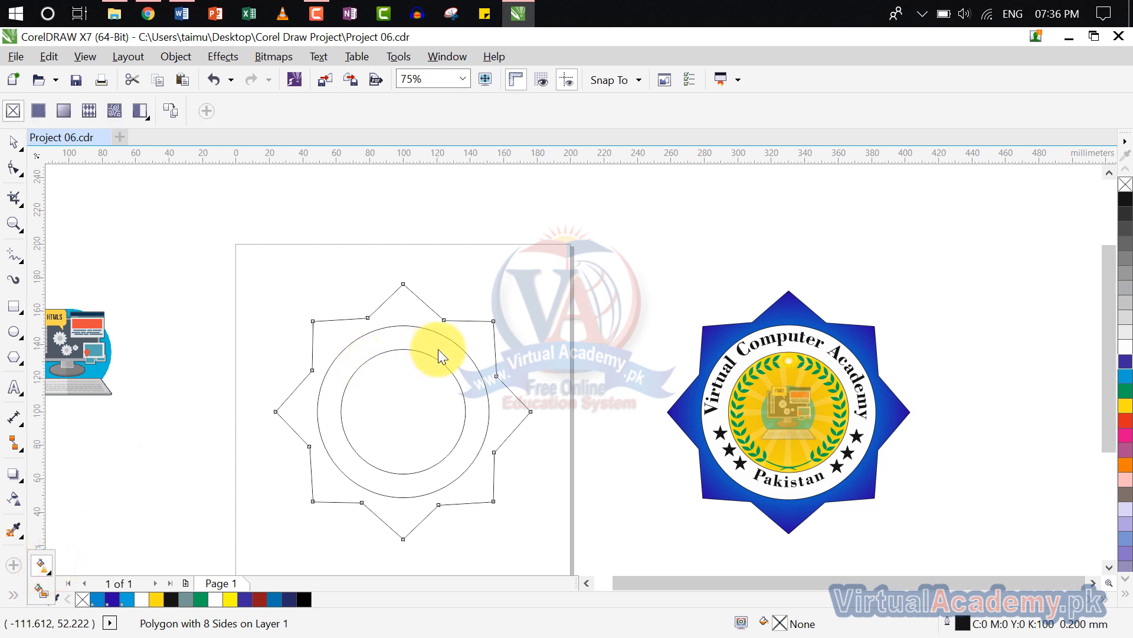
left_click(470, 339)
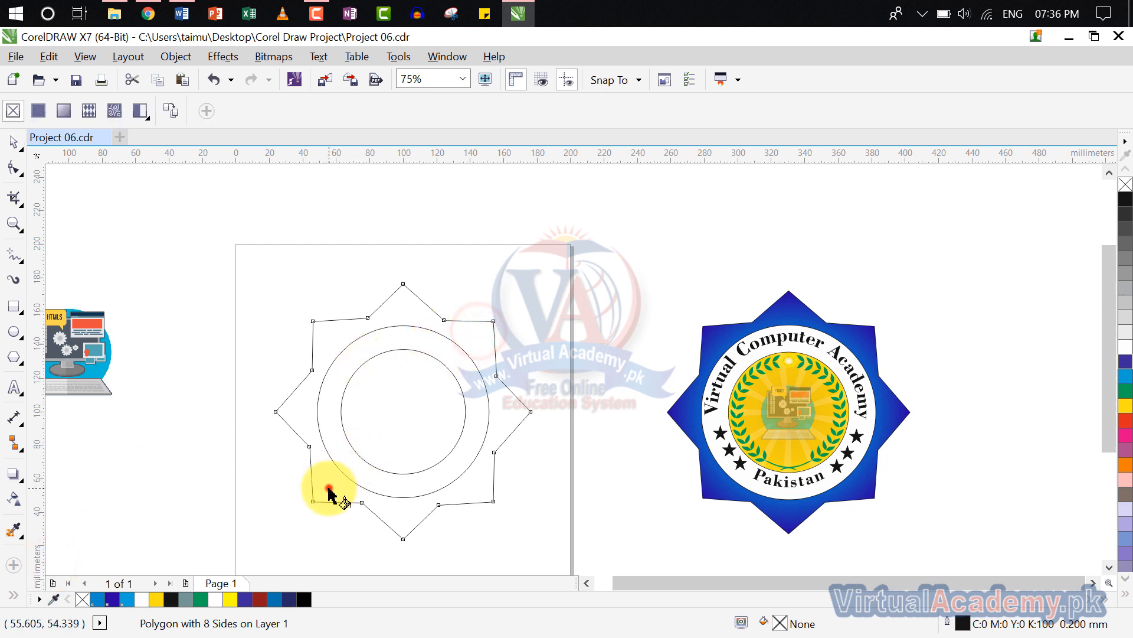
left_click_drag(329, 488, 475, 334)
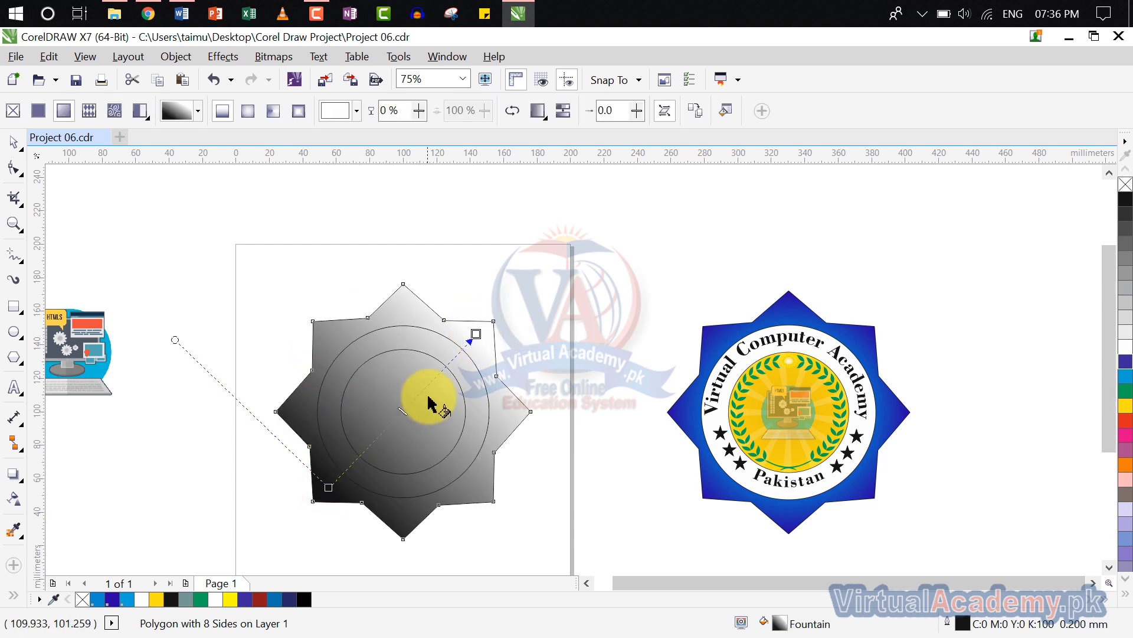
- Set the lower-left colour node of the star's fountain fill to PANTONE 286 C from the PANTONE solid coated palette
left_click(329, 488)
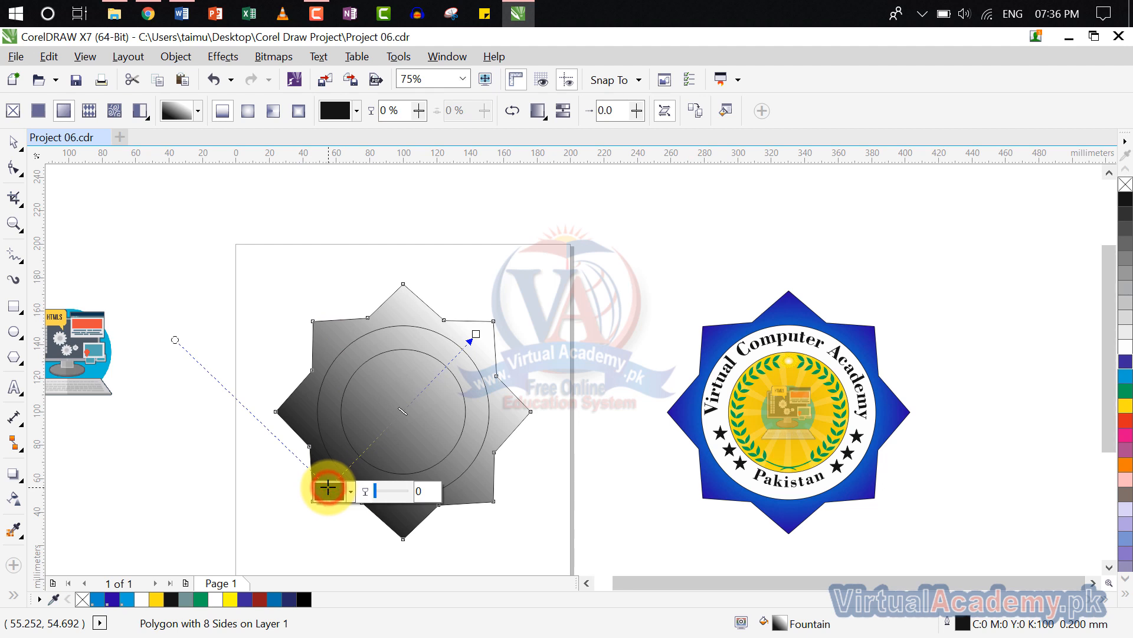
left_click(328, 489)
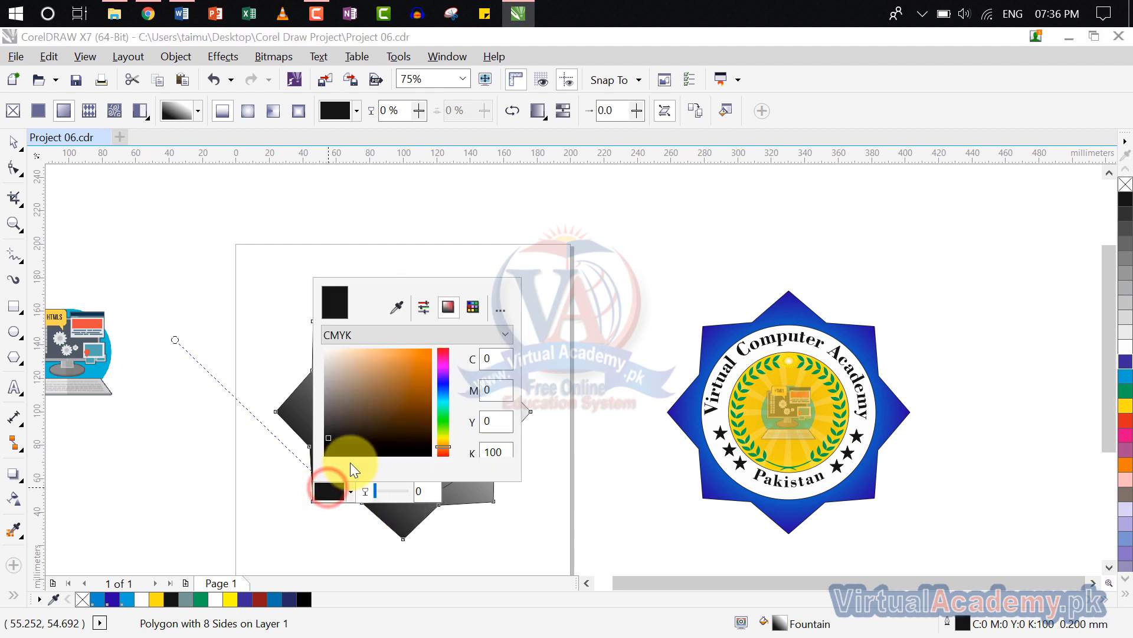
left_click(471, 303)
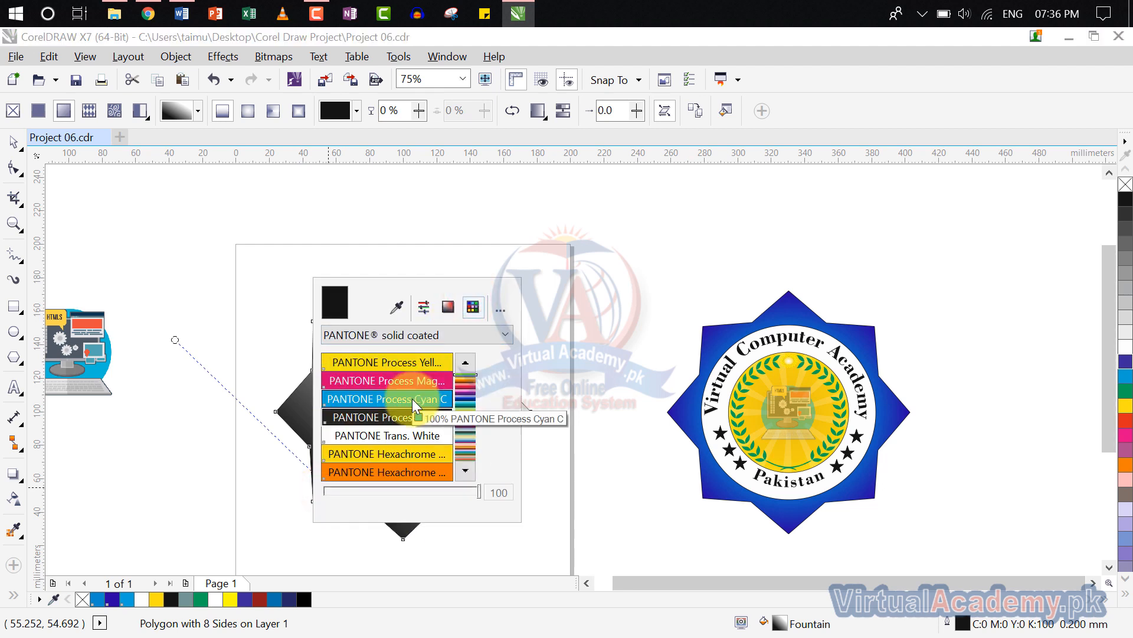
left_click(468, 404)
left_click(468, 399)
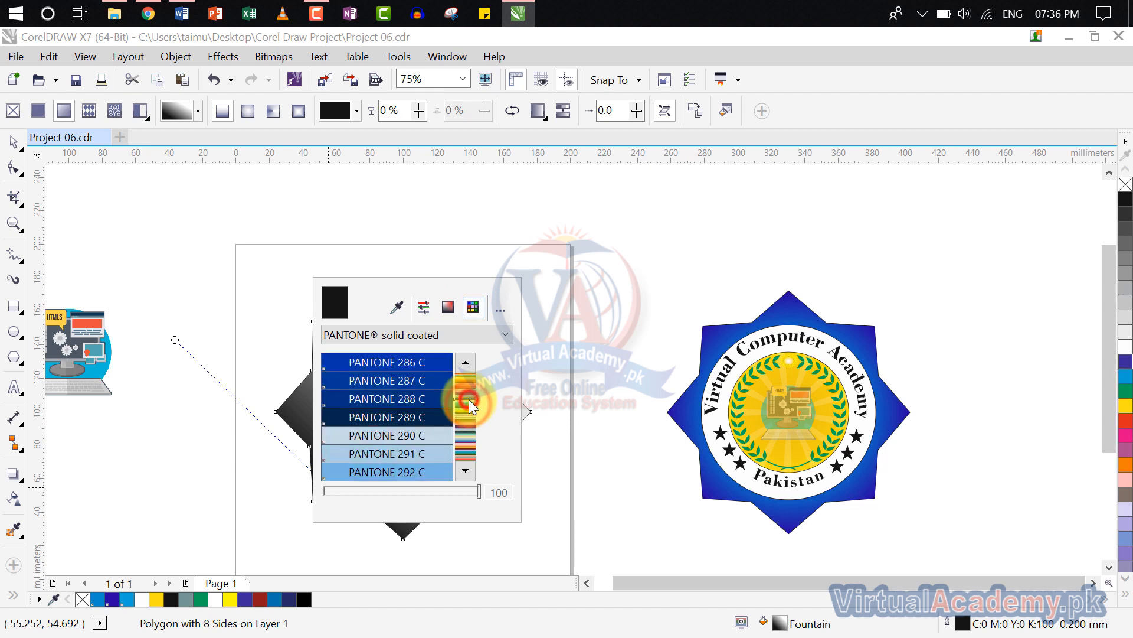
left_click(423, 360)
left_click(595, 336)
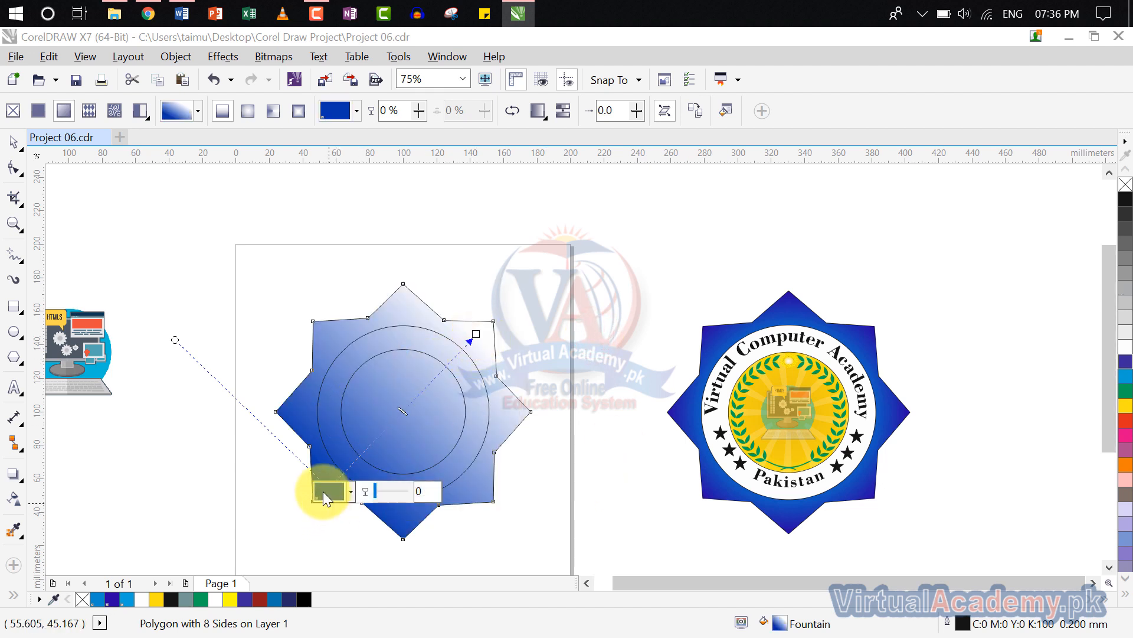
- Set the upper-right colour node of the star's fountain fill to PANTONE Process Cyan C
scroll(313, 482, "up", 1)
scroll(333, 512, "up", 1)
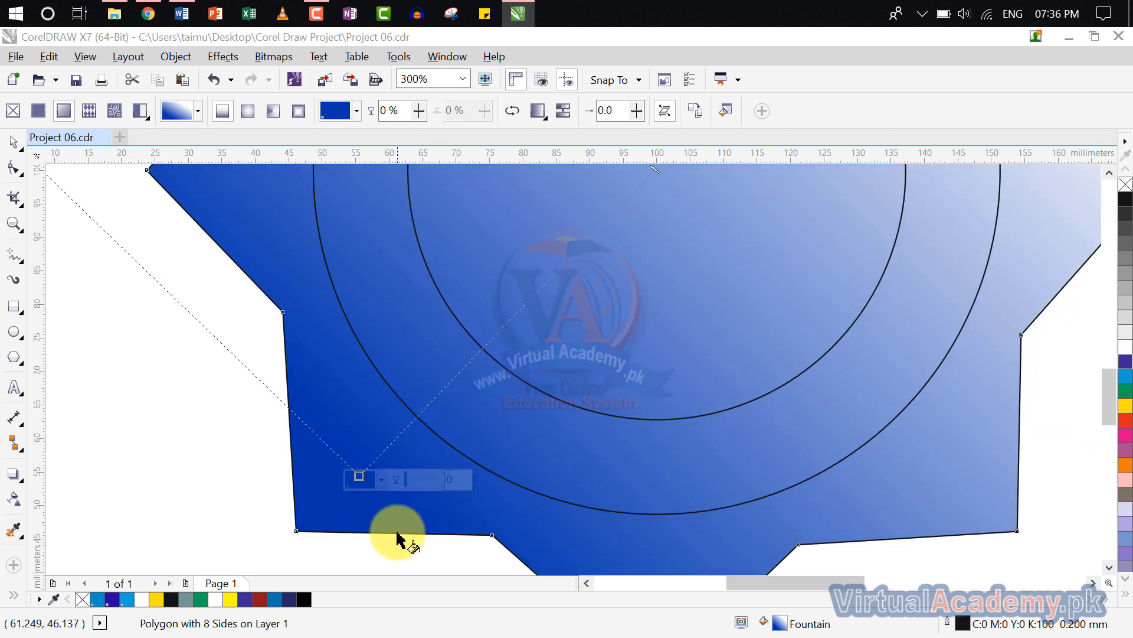
scroll(396, 539, "down", 3)
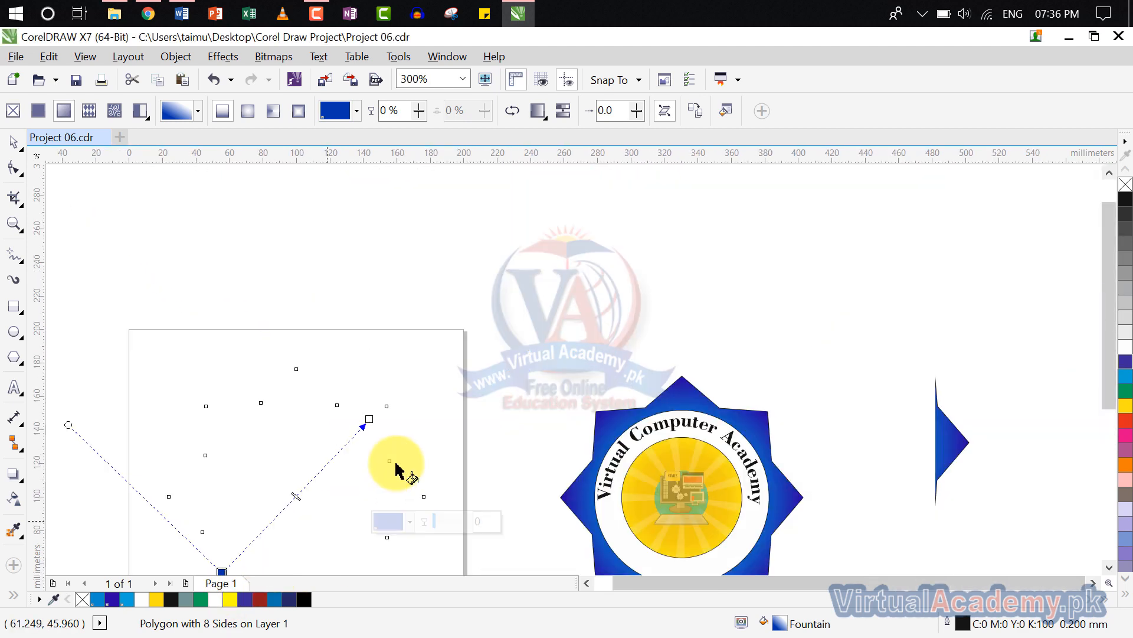
scroll(366, 417, "up", 1)
left_click(364, 416)
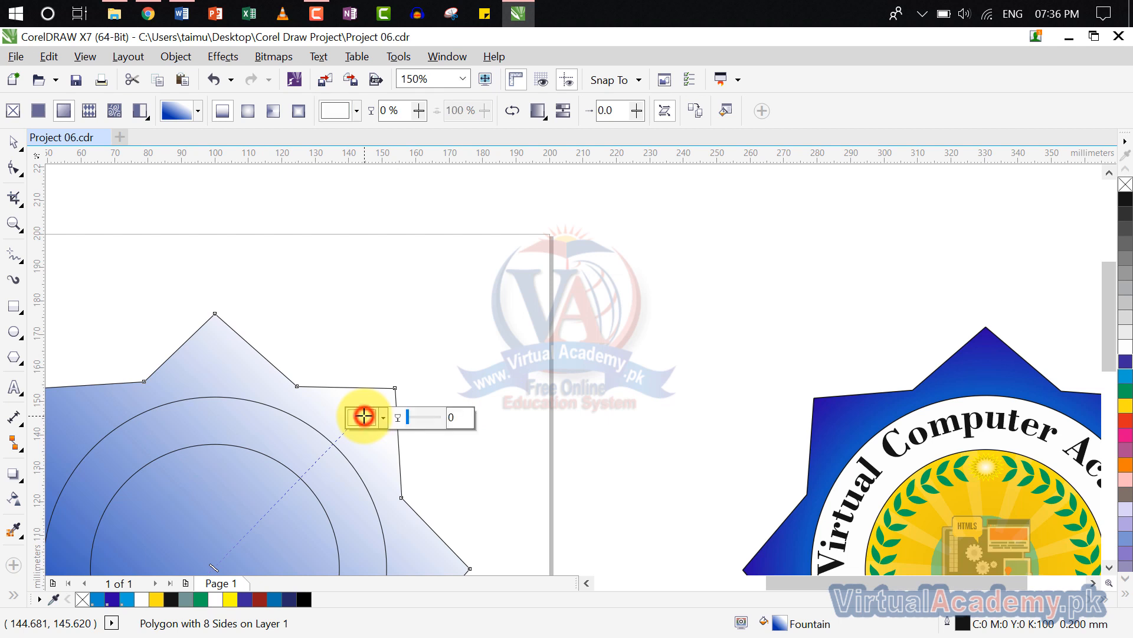
left_click(362, 420)
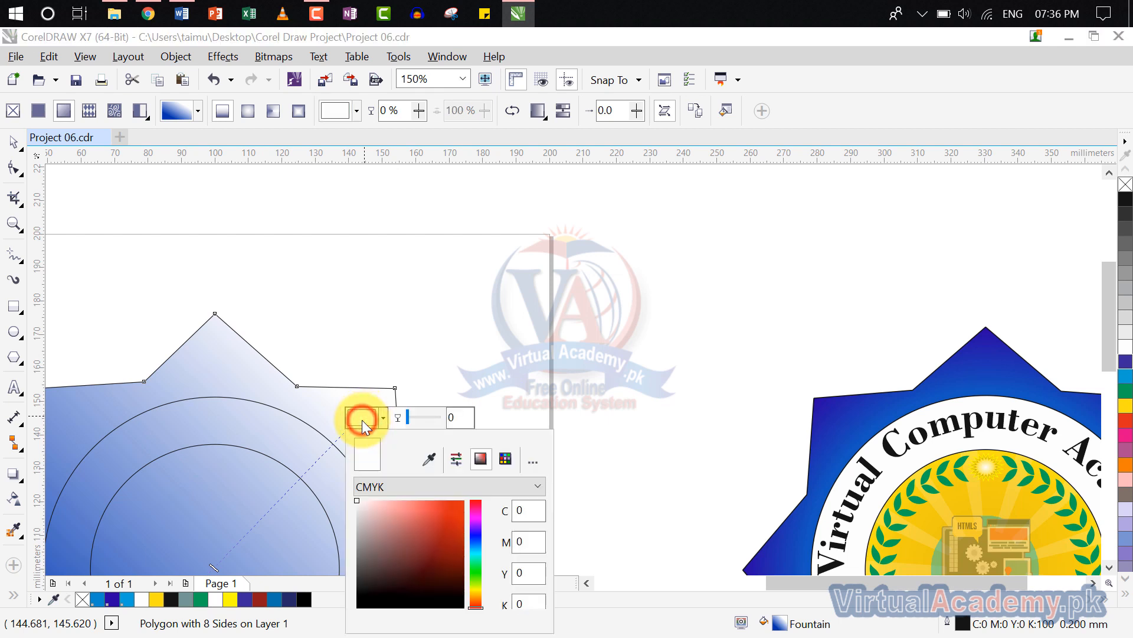
left_click(503, 460)
left_click(444, 511)
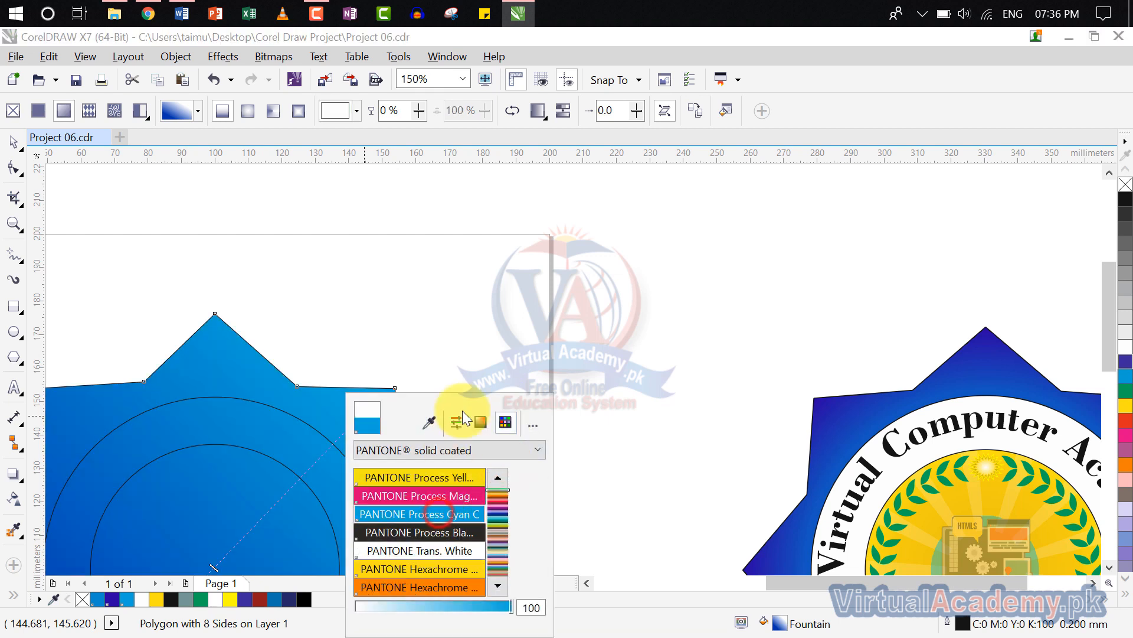
left_click(515, 372)
- Change the star's fountain fill to elliptical and shift its midpoint and outer node outward toward the star's upper-right corner
scroll(515, 372, "down", 2)
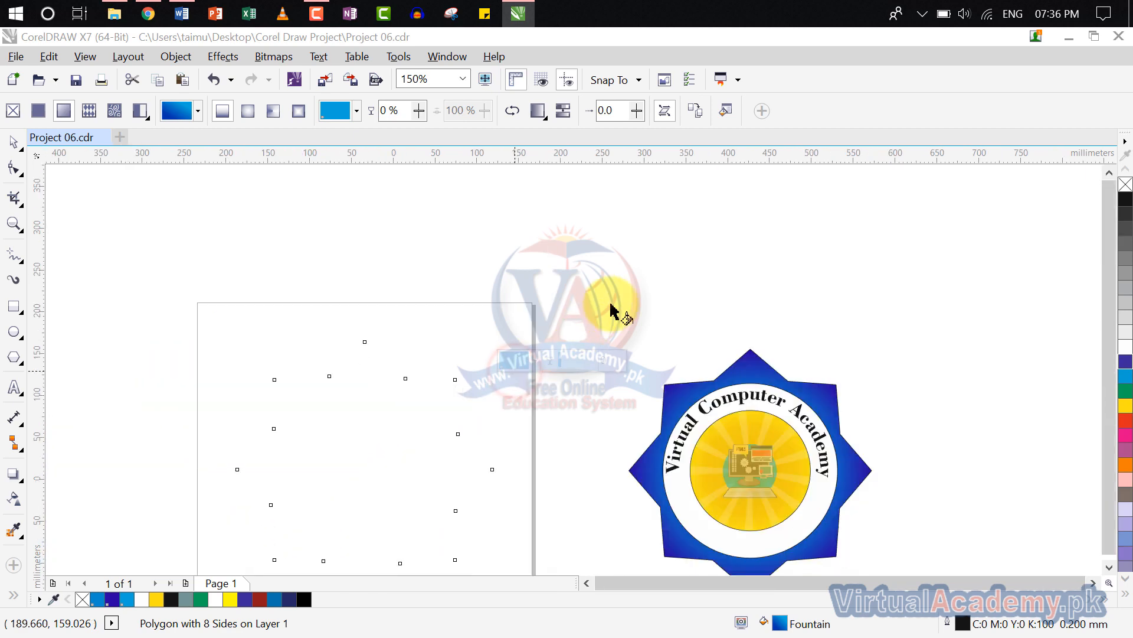
scroll(471, 421, "up", 1)
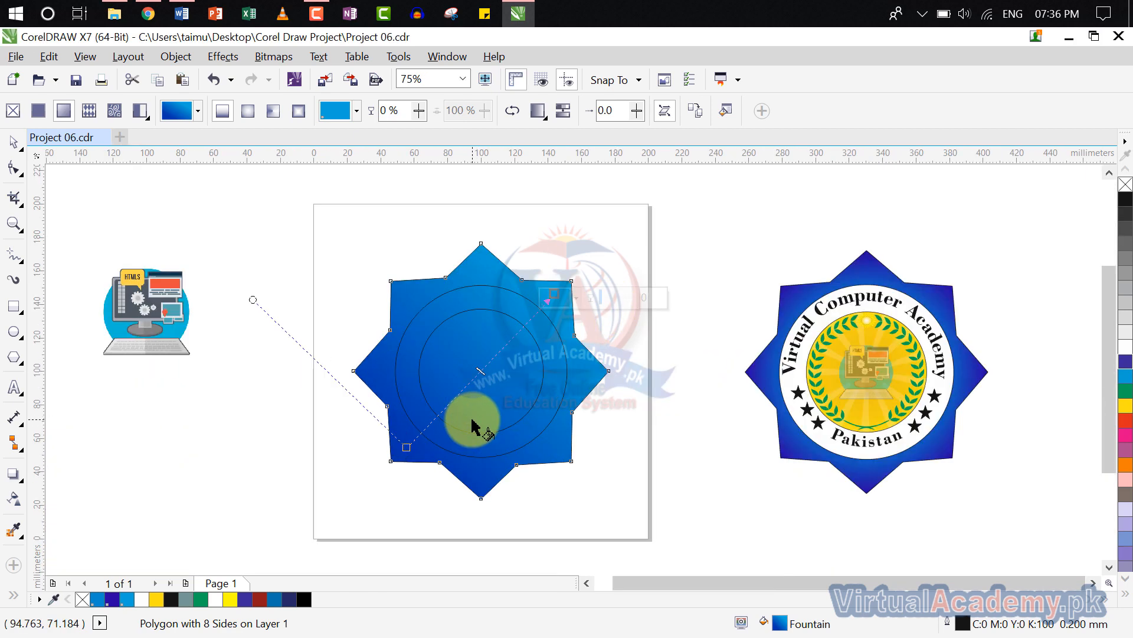
left_click(250, 111)
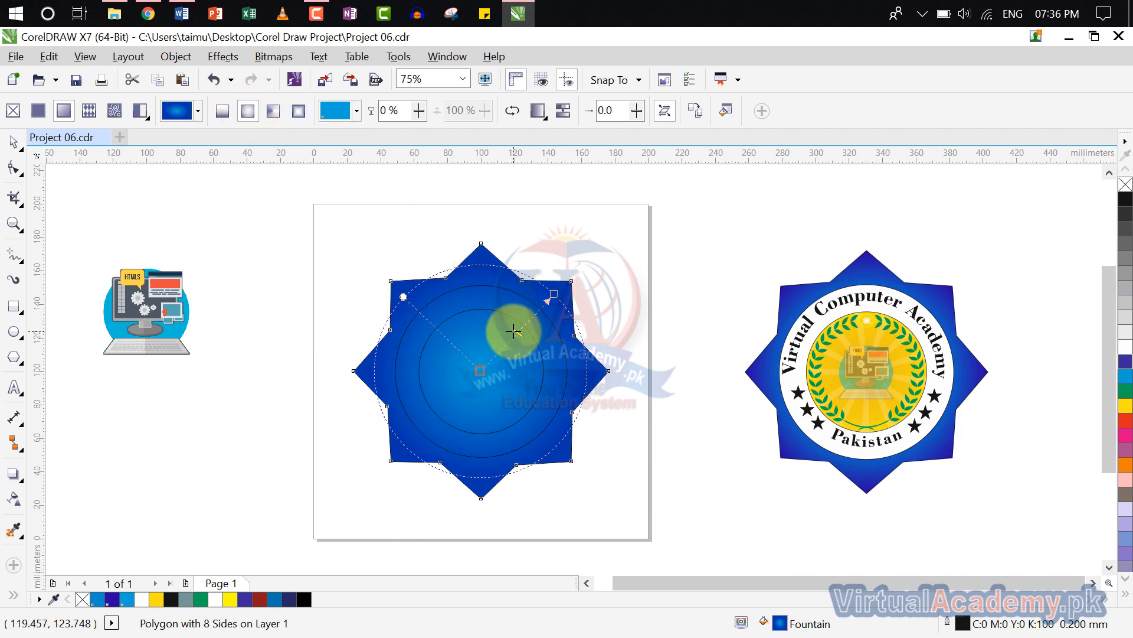
left_click_drag(514, 331, 535, 307)
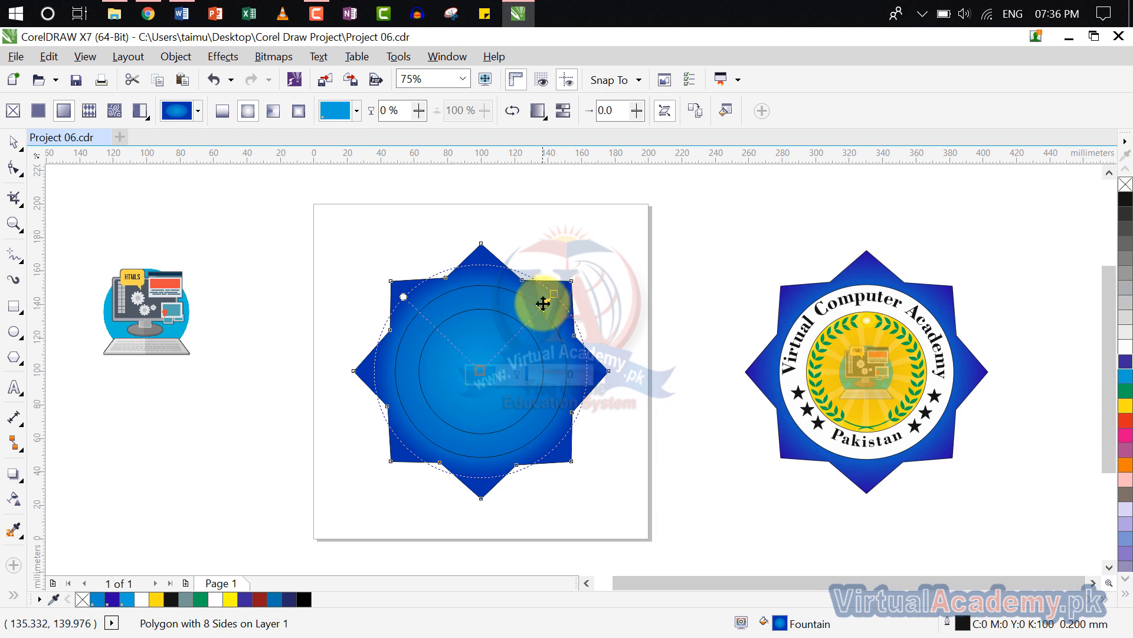
mouse_move(554, 293)
left_mouse_down()
mouse_move(570, 280)
mouse_move(563, 291)
left_mouse_up()
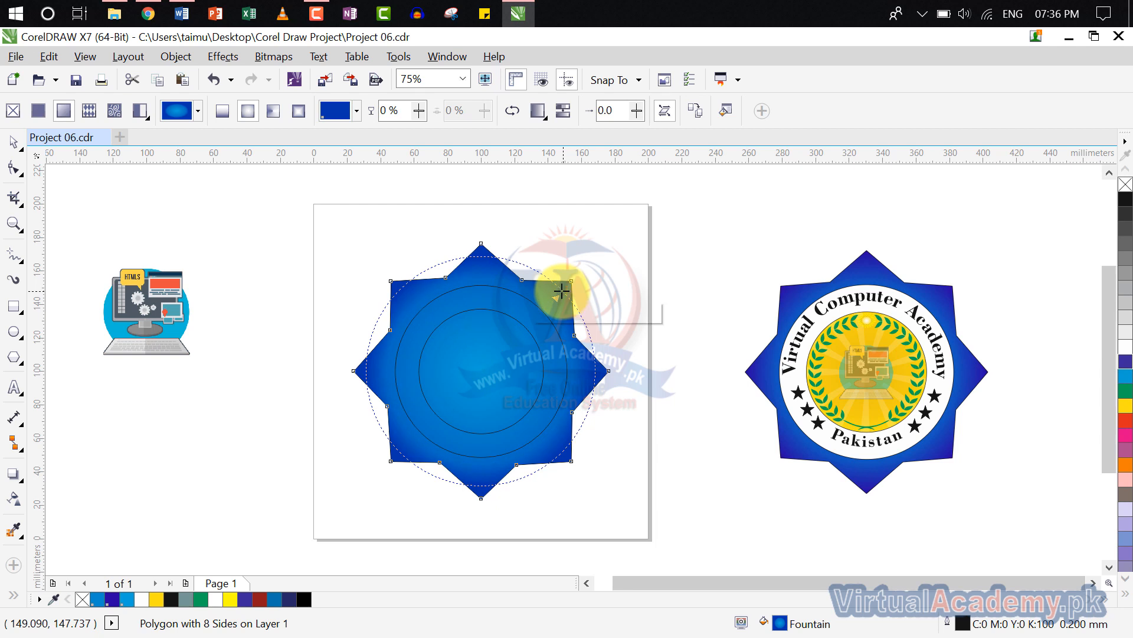
left_click(576, 238)
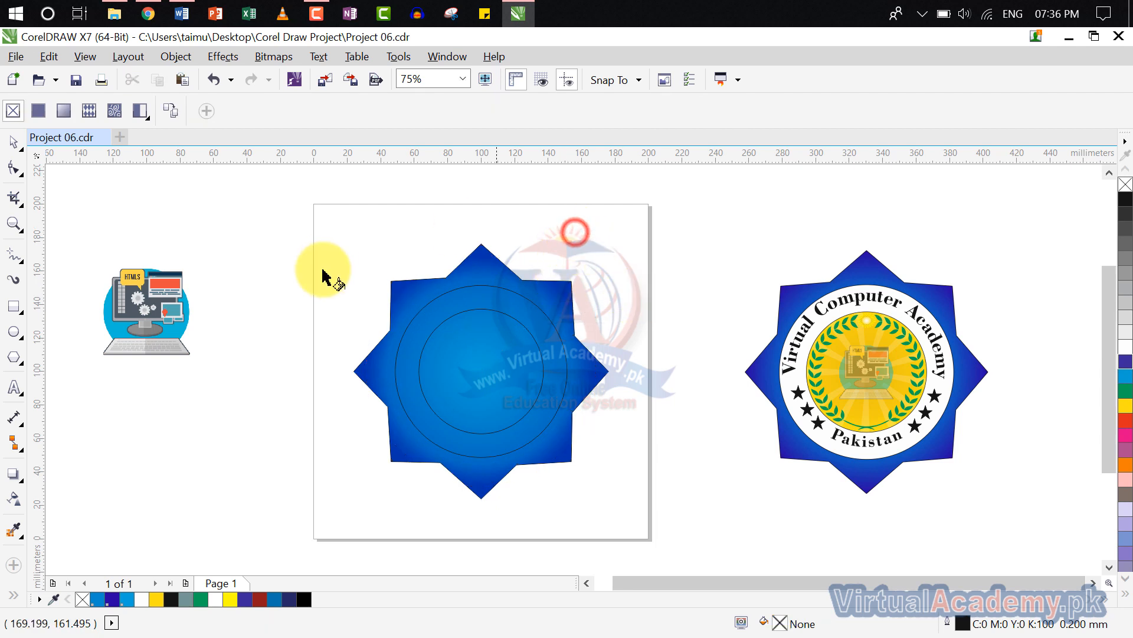
- Select the larger circle with the Pick tool and fill it with white
left_click(546, 356)
left_click(13, 143)
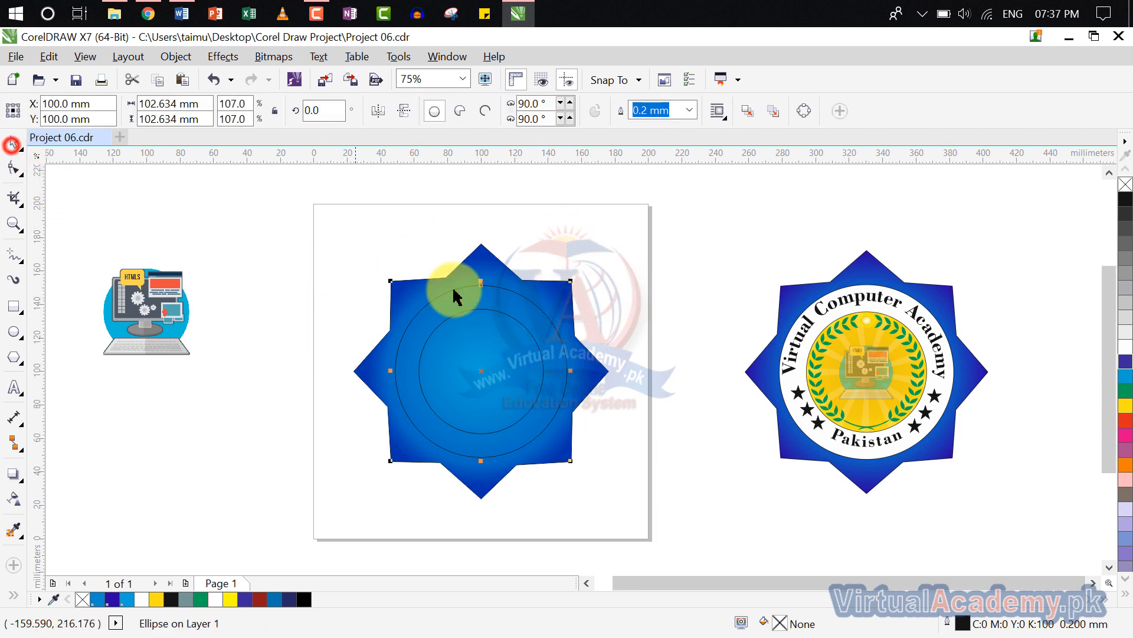
left_click(616, 214)
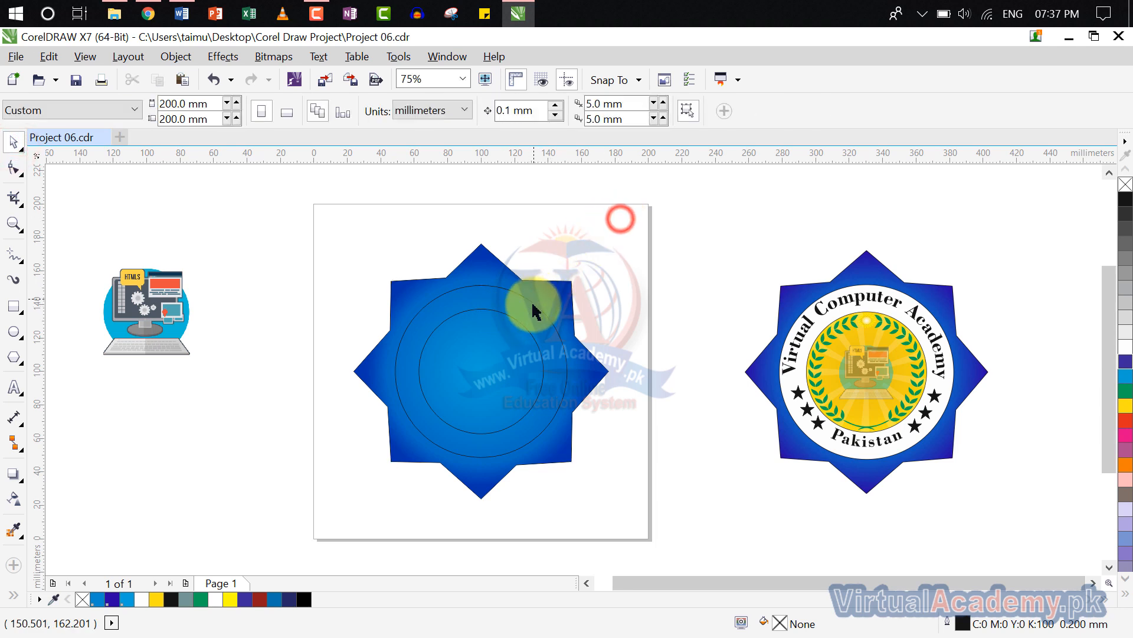
left_click(536, 310)
left_click(534, 309)
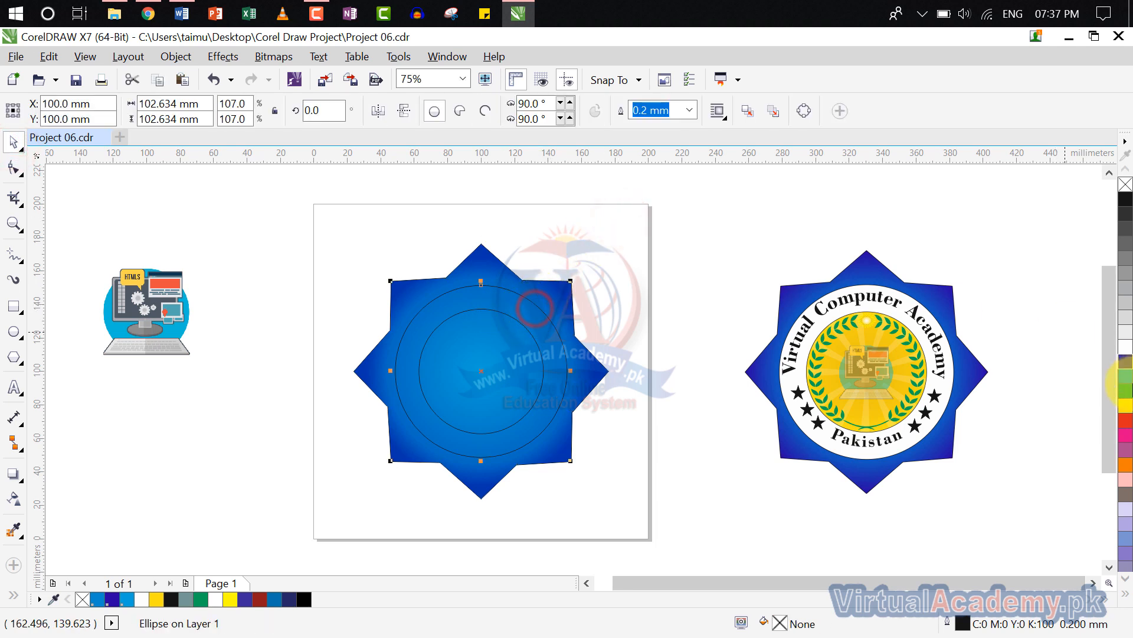
left_click(1122, 352)
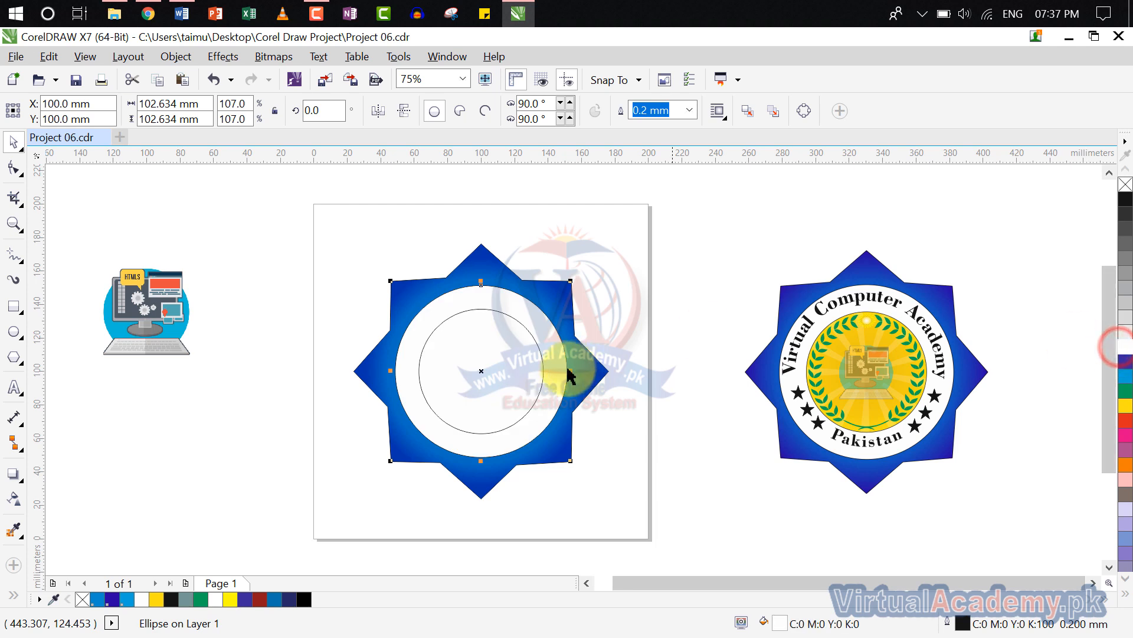
- Apply a linear fountain fill to the inner circle with the Interactive Fill tool, running diagonally from lower left to upper right
left_click(490, 392)
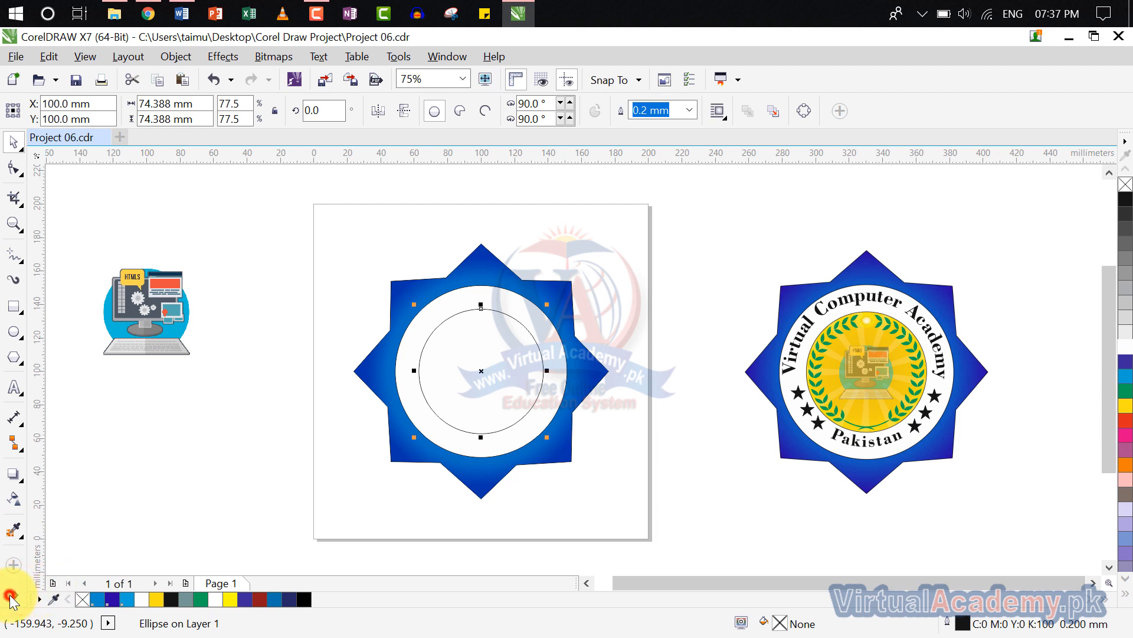
left_click(18, 598)
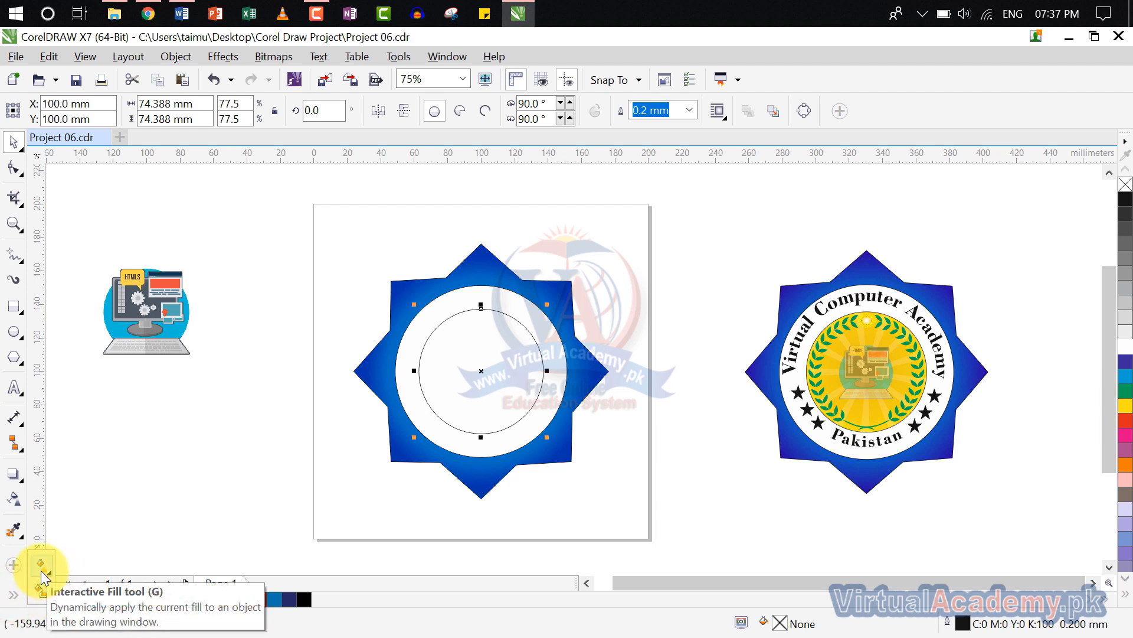
left_click(43, 570)
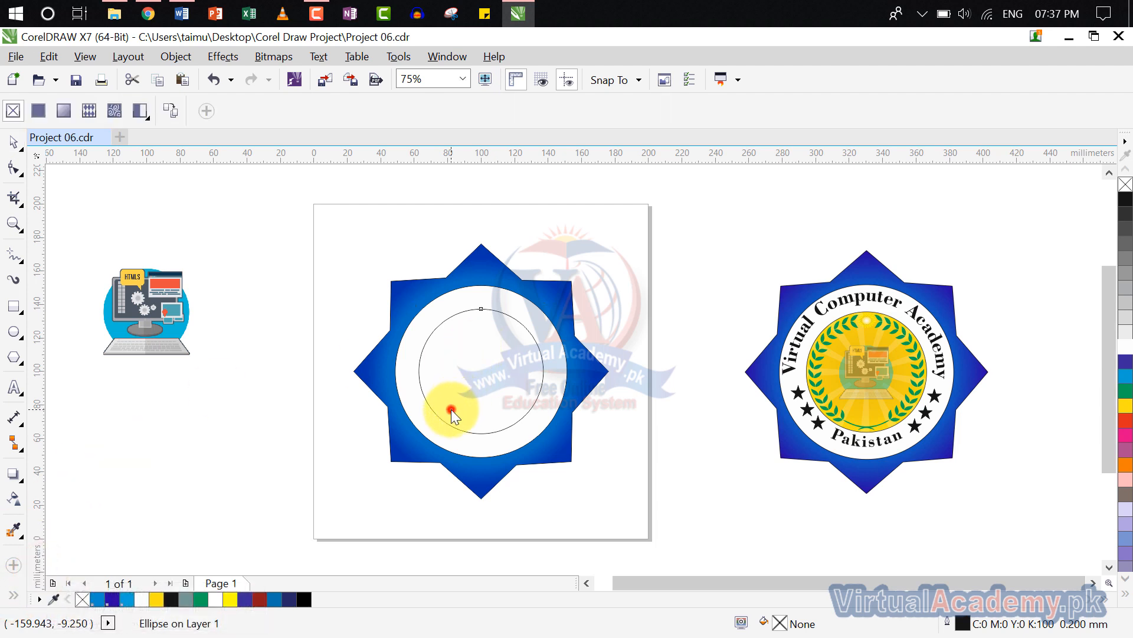
left_click_drag(451, 410, 515, 330)
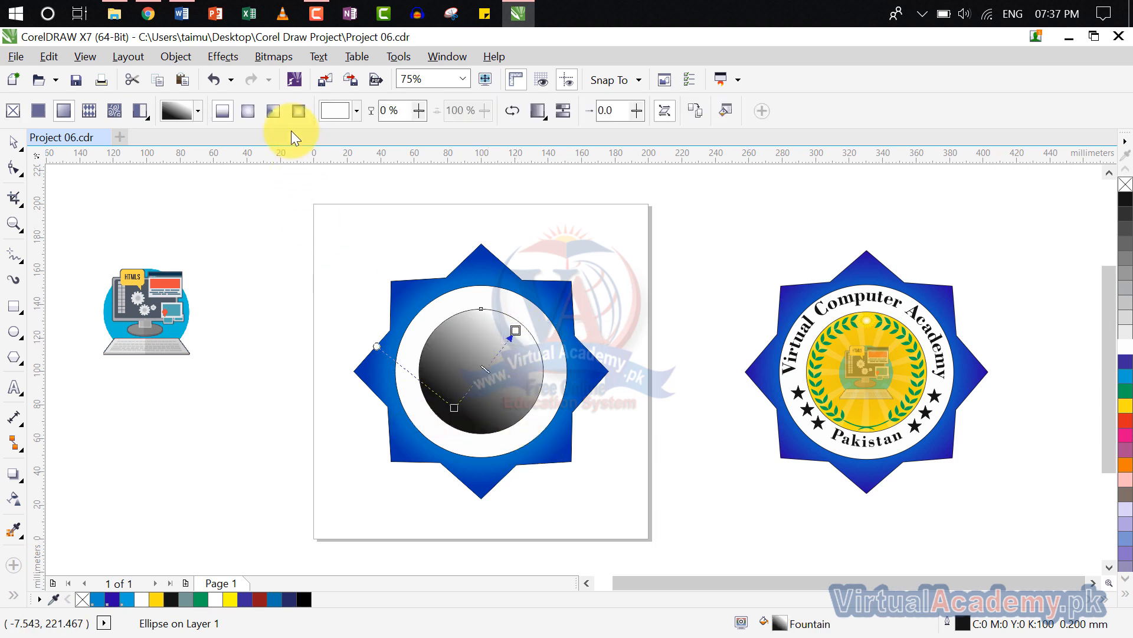
- Make the inner circle's fountain fill elliptical, with its centre node on the circle's centre and its outer node on the edge
left_click(248, 110)
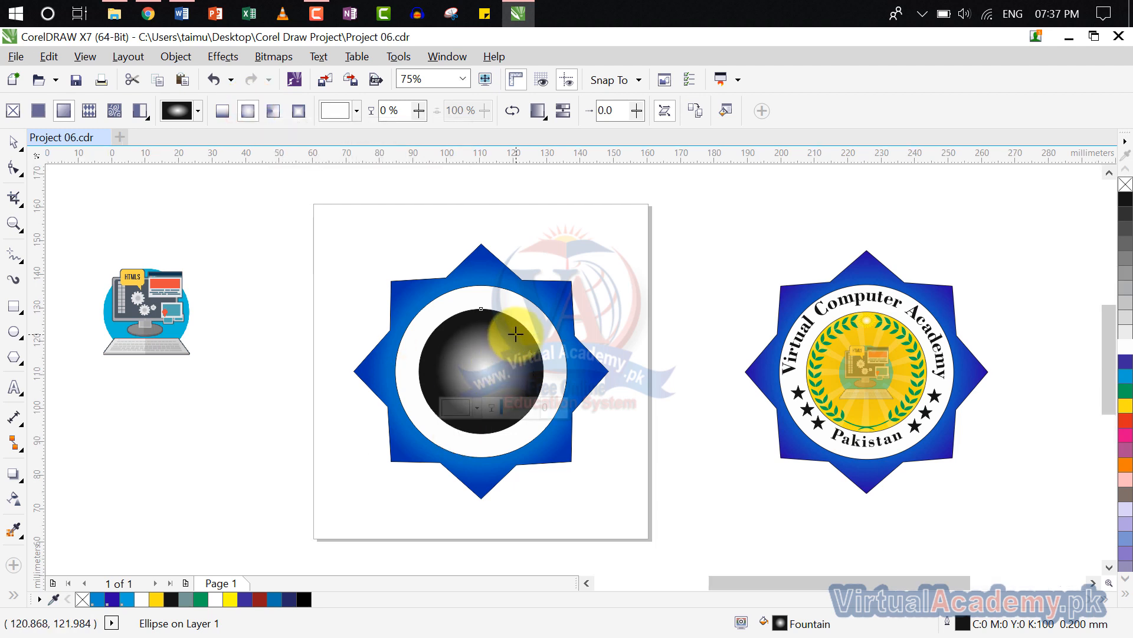
scroll(517, 338, "up", 1)
left_click_drag(514, 330, 524, 316)
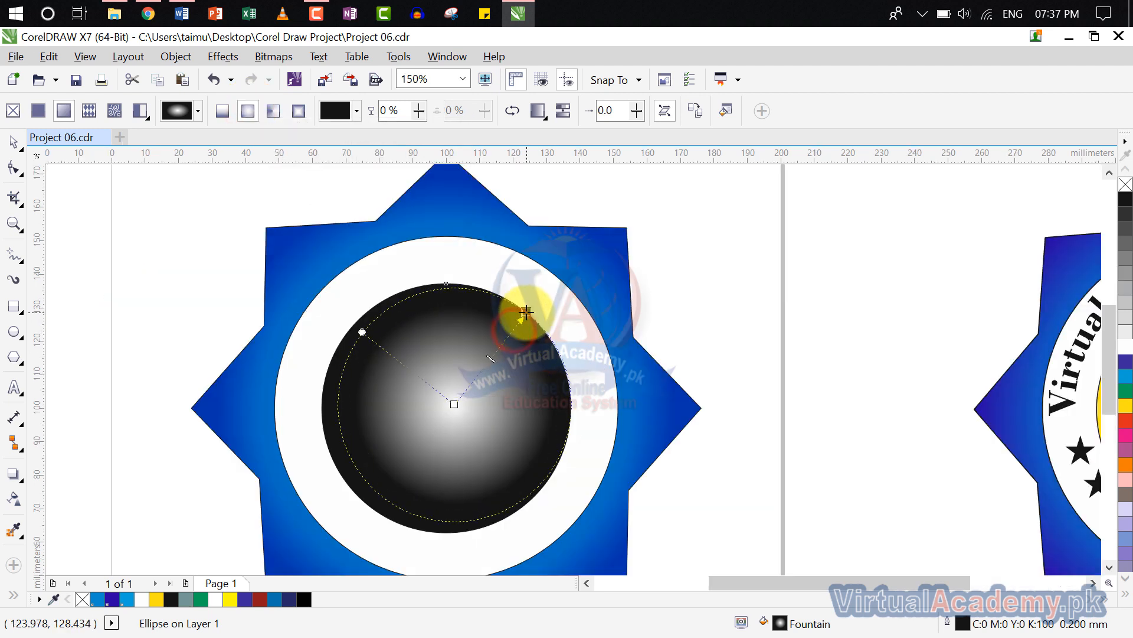
left_click(454, 403)
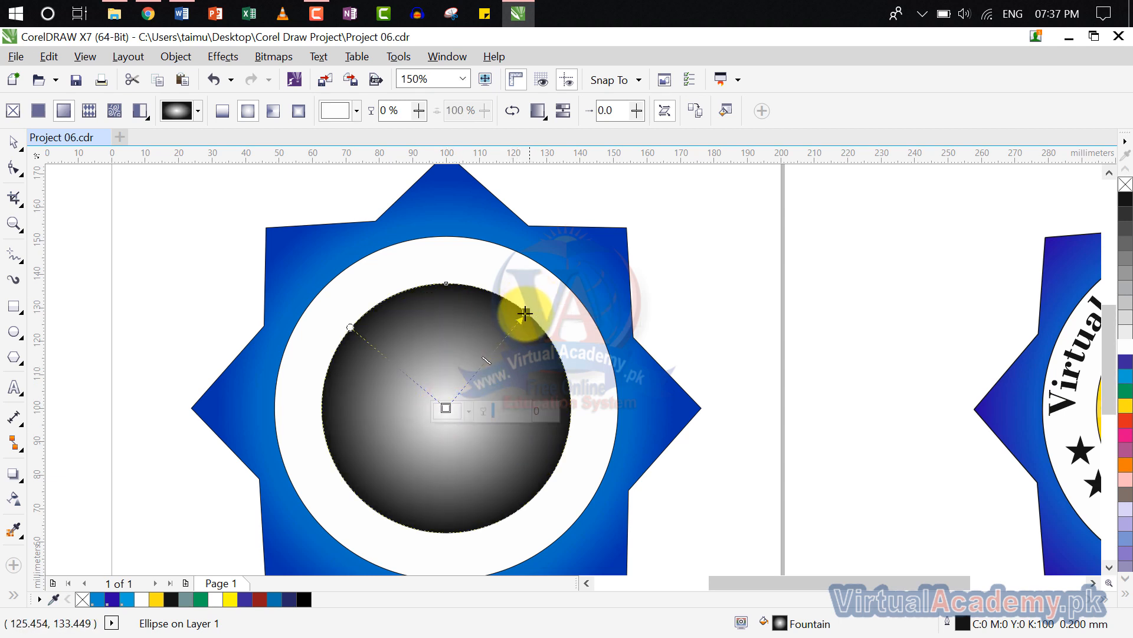
- Set the centre colour of the inner circle's fountain fill to yellow, C3 M0 Y93 K0
left_click(446, 412)
left_click(446, 410)
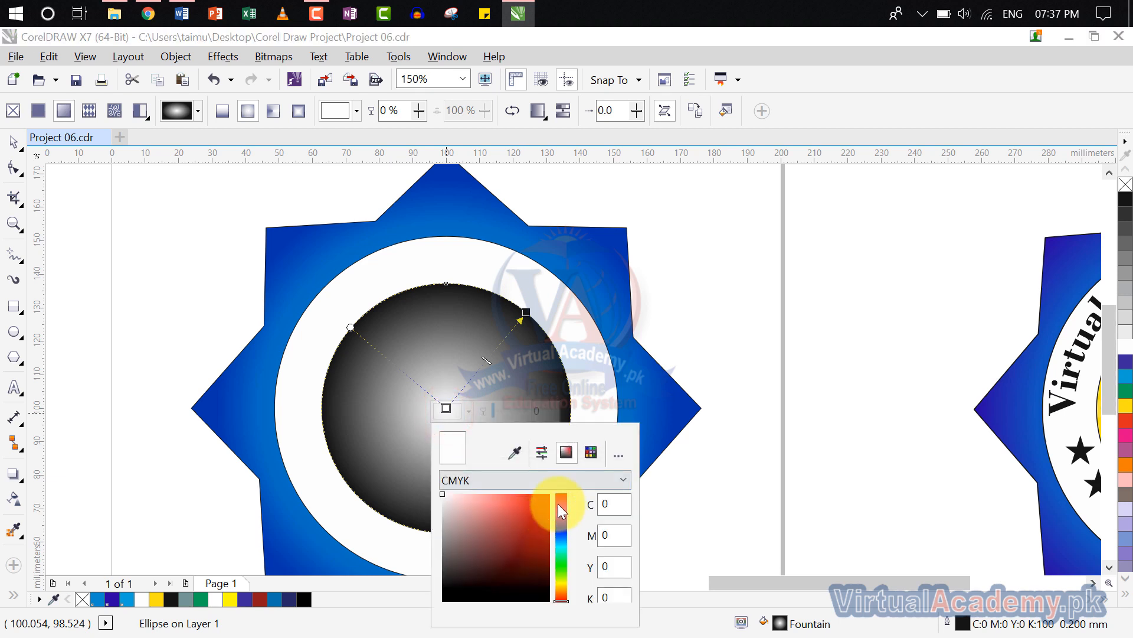
left_click_drag(562, 572, 564, 582)
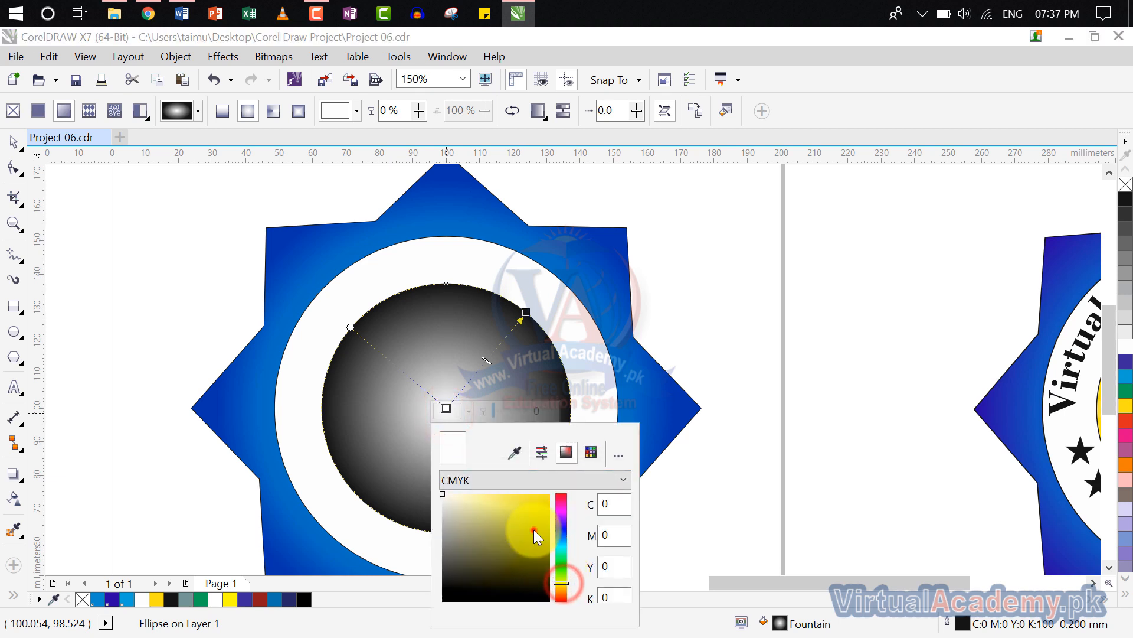
mouse_move(533, 530)
left_mouse_down()
mouse_move(533, 512)
mouse_move(565, 494)
left_mouse_up()
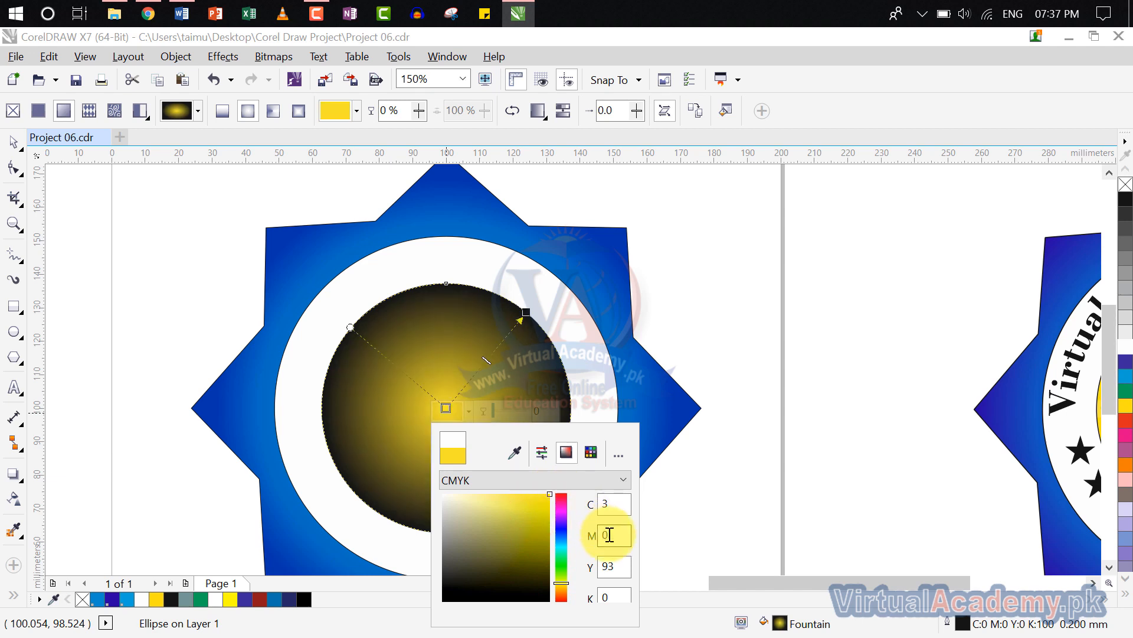
- Set the outer colour of the inner circle's fountain fill to dark orange and deselect the circle
left_click(525, 312)
left_click(525, 311)
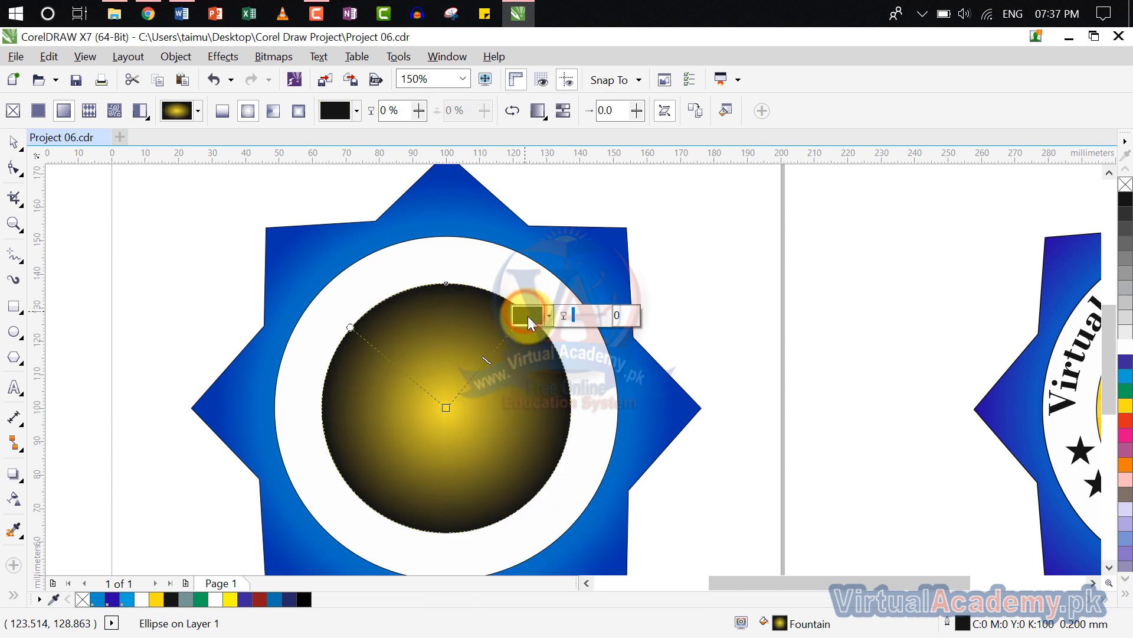
left_click(528, 316)
left_click(599, 435)
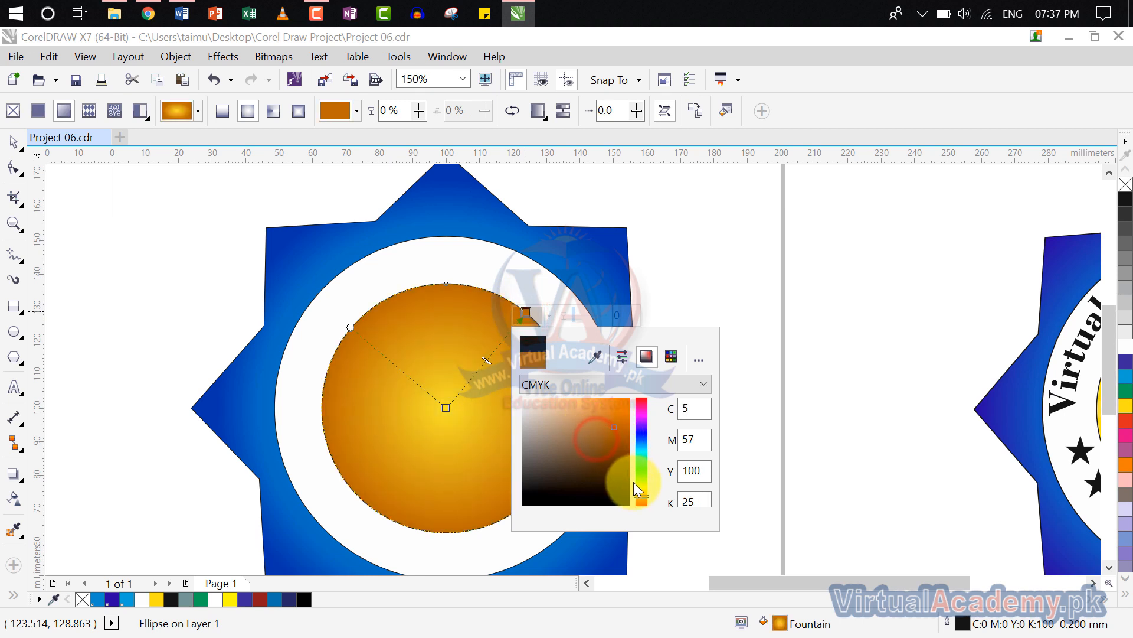
left_click(640, 491)
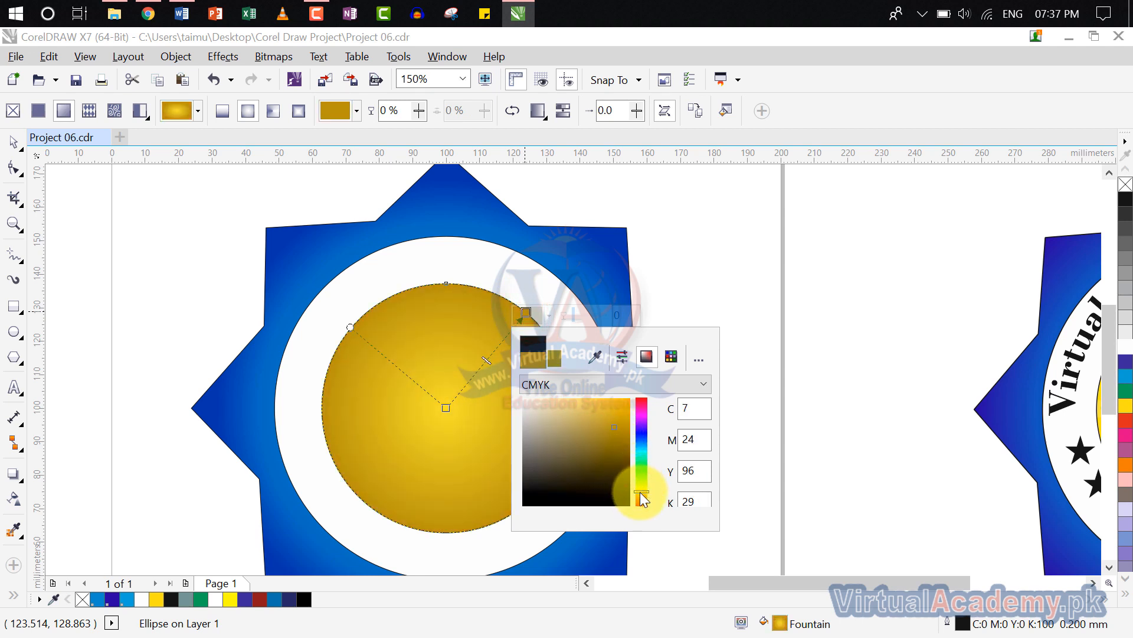
left_click_drag(639, 493, 638, 494)
left_click(722, 273)
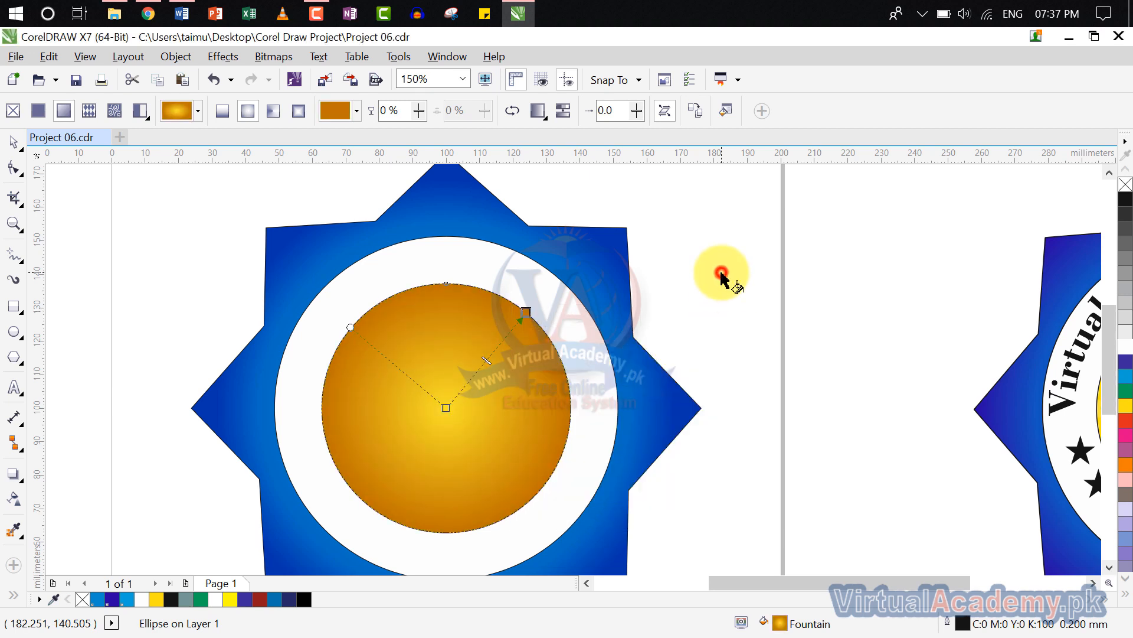
left_click(16, 147)
left_click(728, 281)
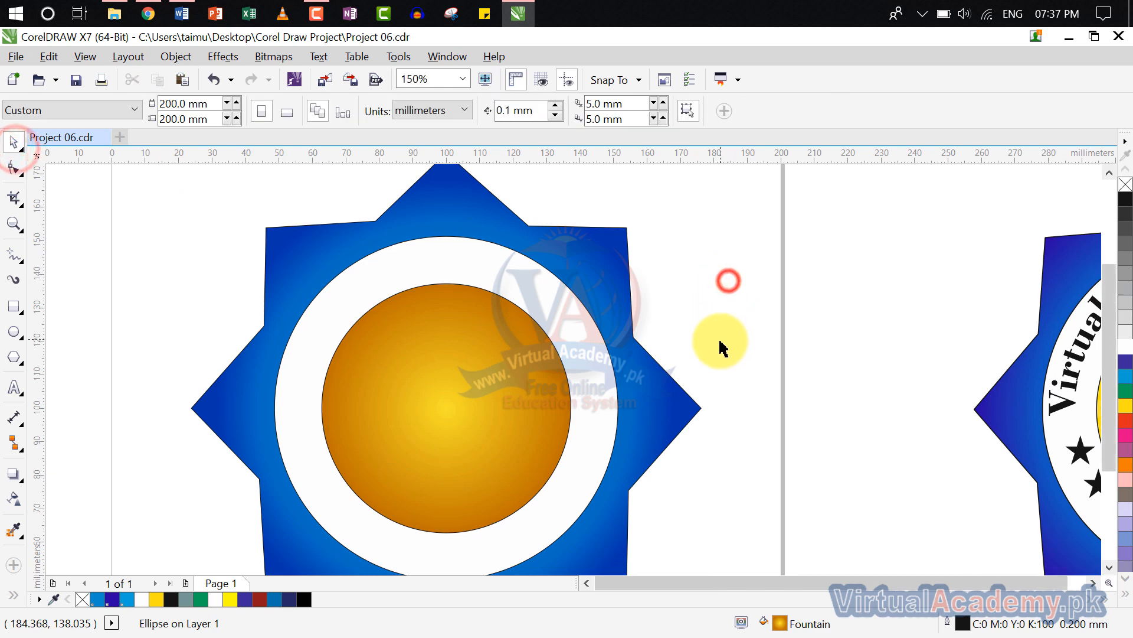
- Reopen the inner circle's fountain fill for editing with the Interactive Fill tool
scroll(719, 339, "down", 2)
scroll(615, 355, "down", 3)
scroll(564, 387, "up", 4)
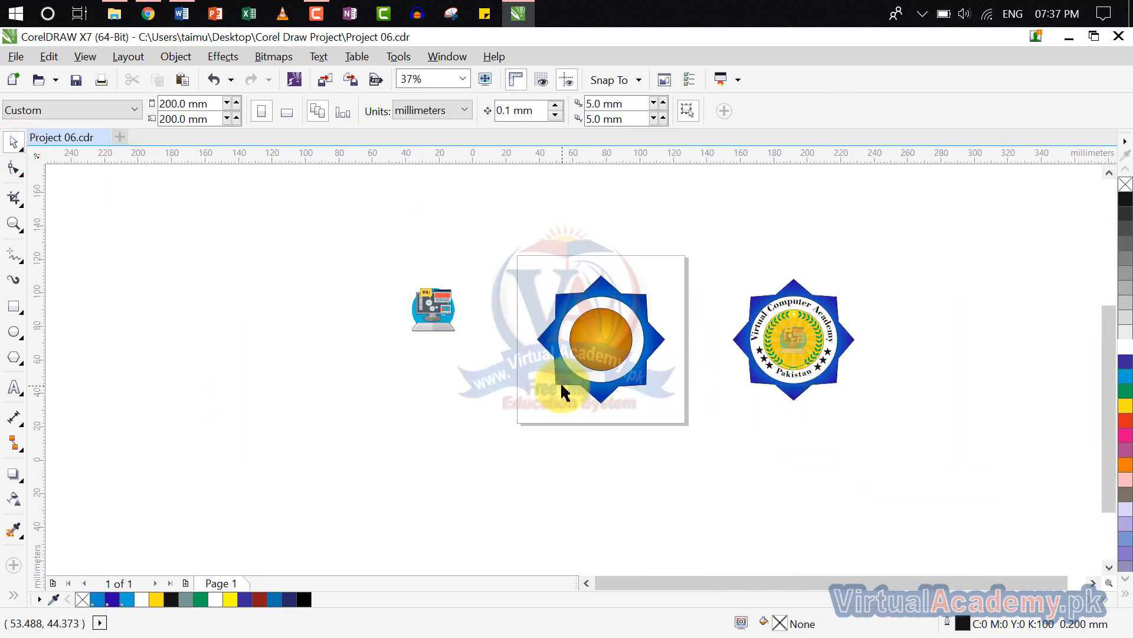
left_click_drag(657, 308, 484, 345)
left_click(483, 343)
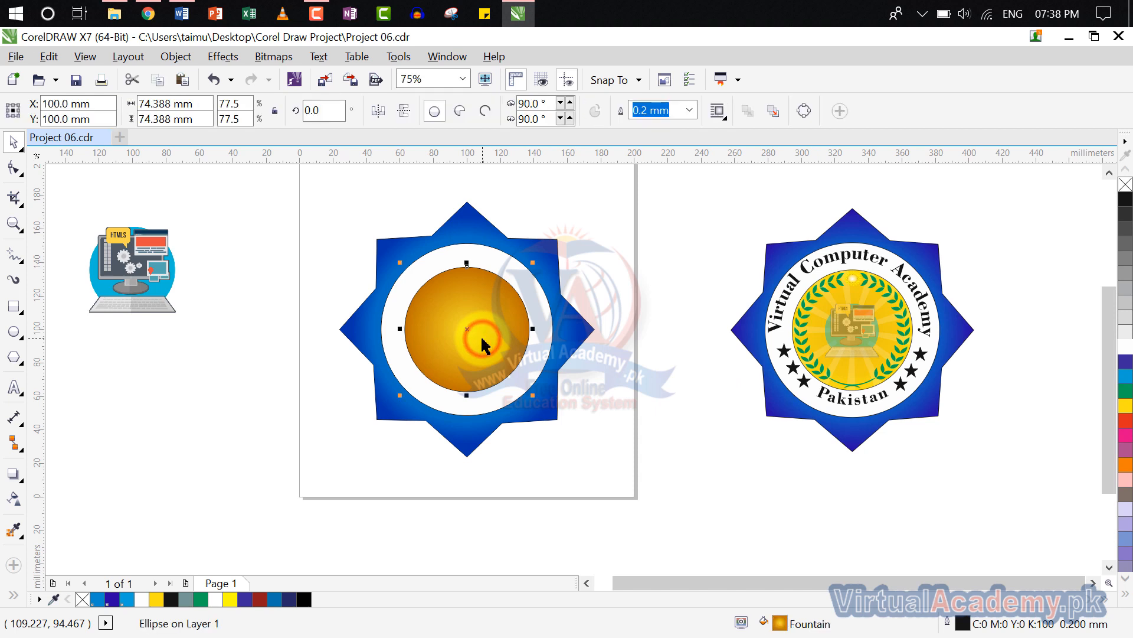
left_click(16, 539)
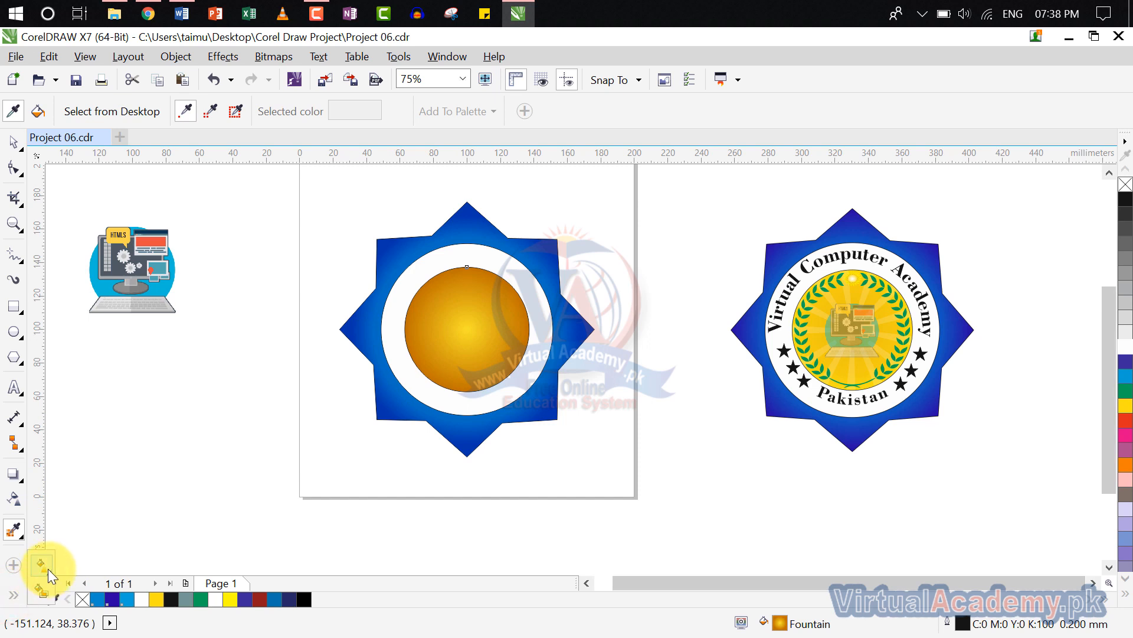
left_click(48, 568)
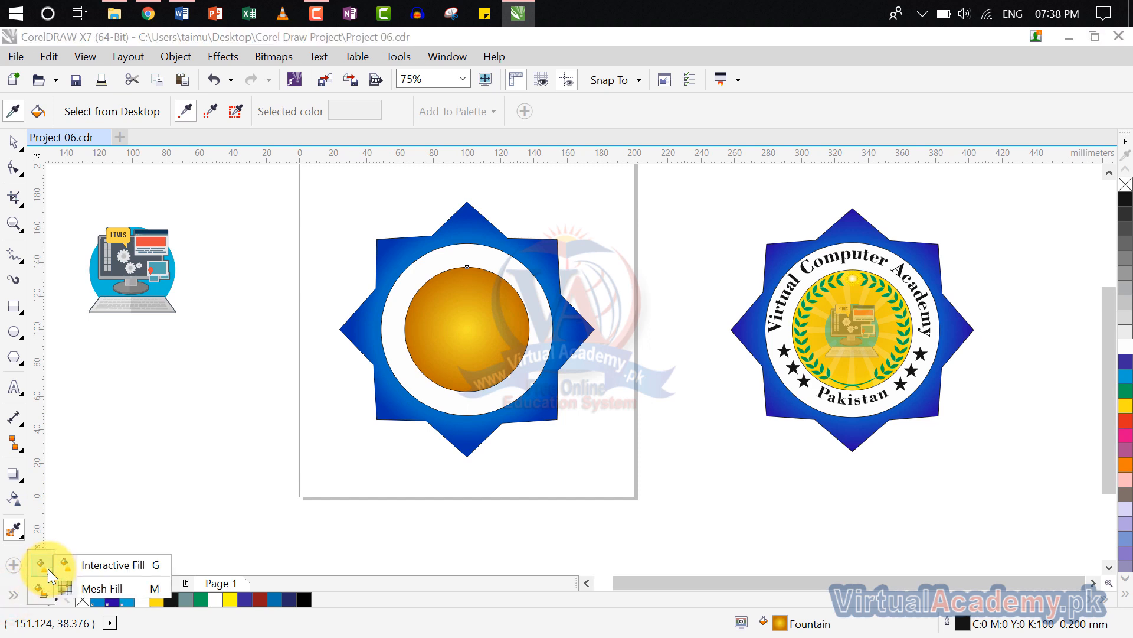
left_click(100, 568)
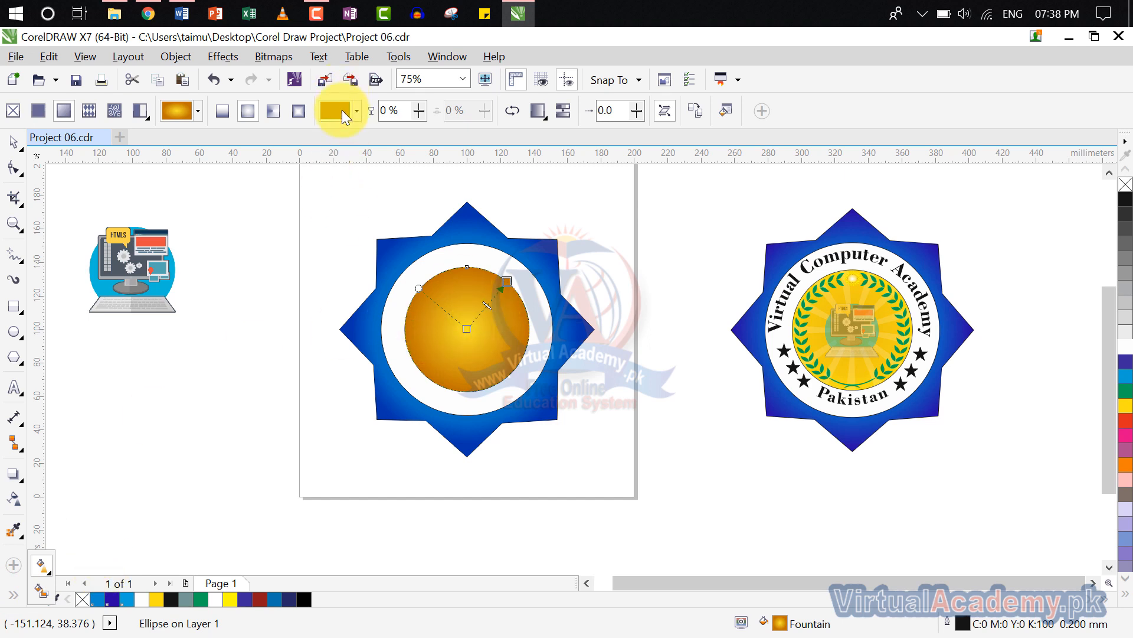
- Set the outer colour of the inner circle's fountain fill to olive yellow, C24 M5 Y92 K20, and deselect the circle
left_click(505, 280)
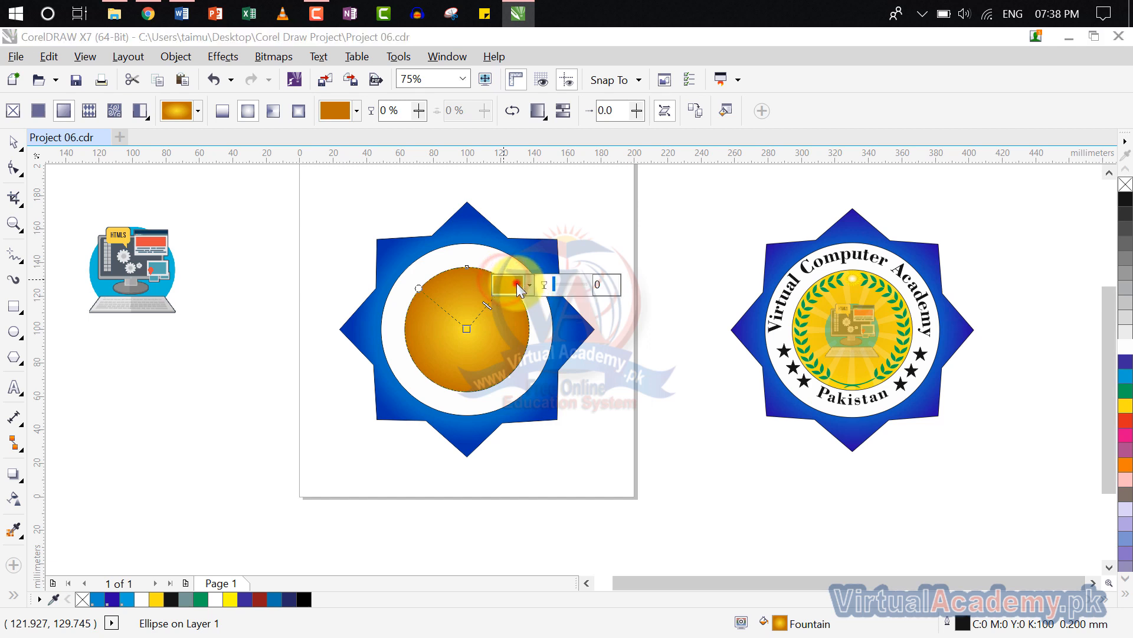
left_click(516, 283)
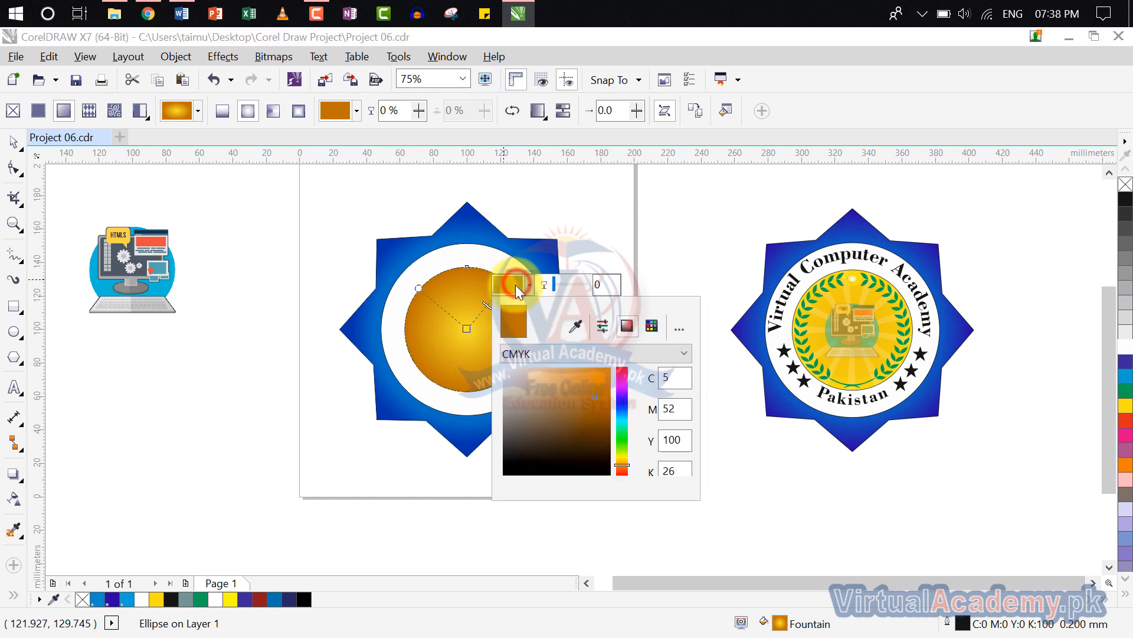
left_click(622, 453)
left_click(592, 402)
left_click(575, 394)
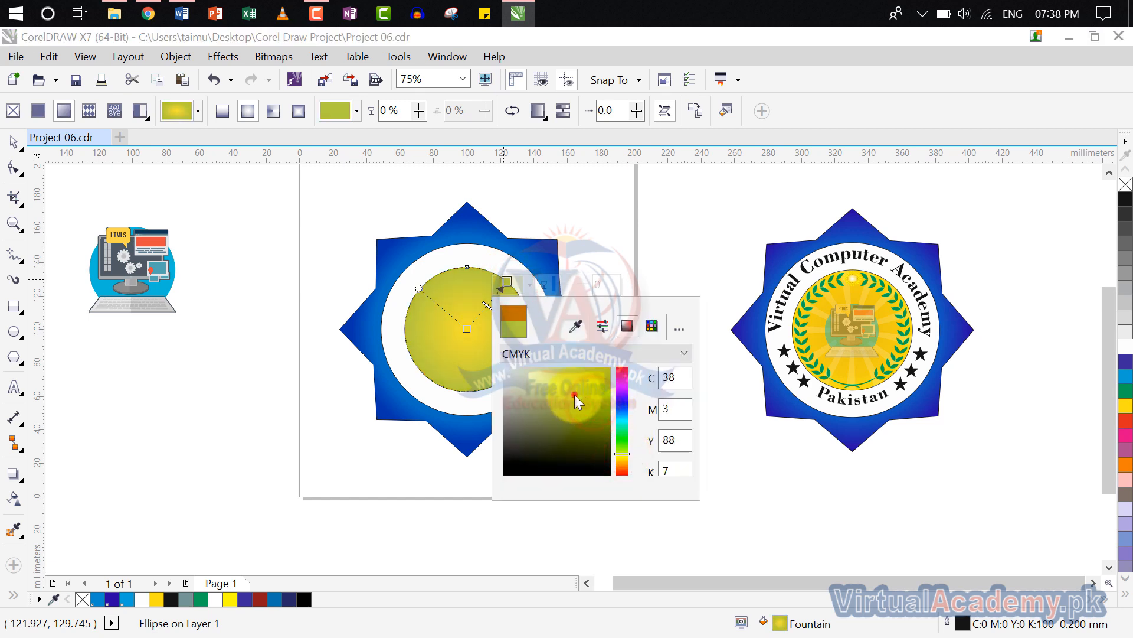
left_click(581, 397)
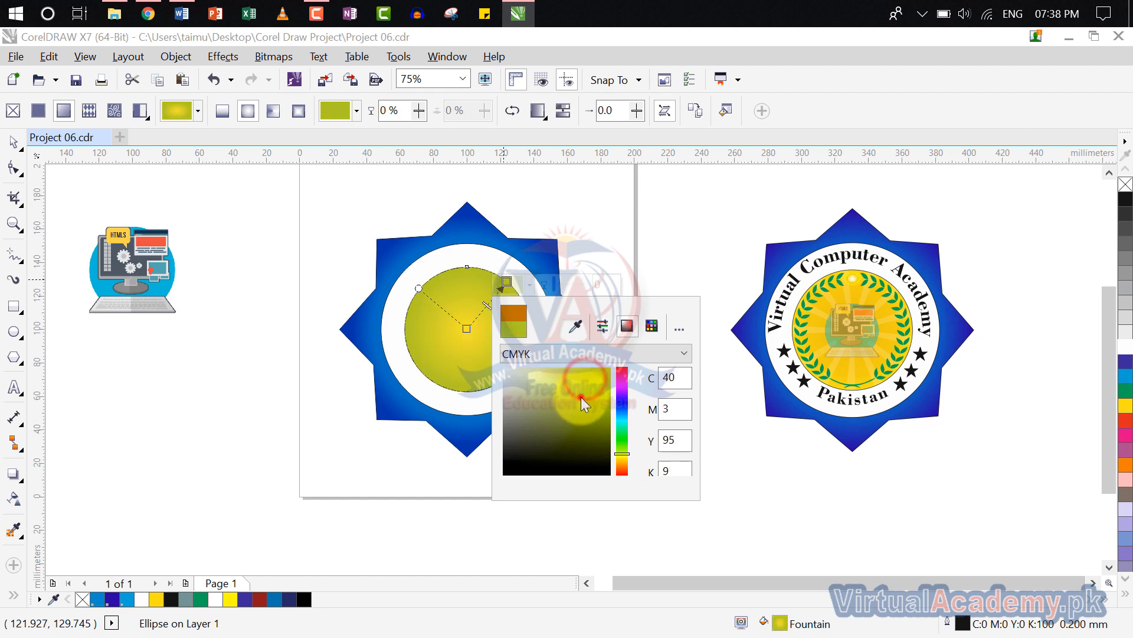
left_click(594, 402)
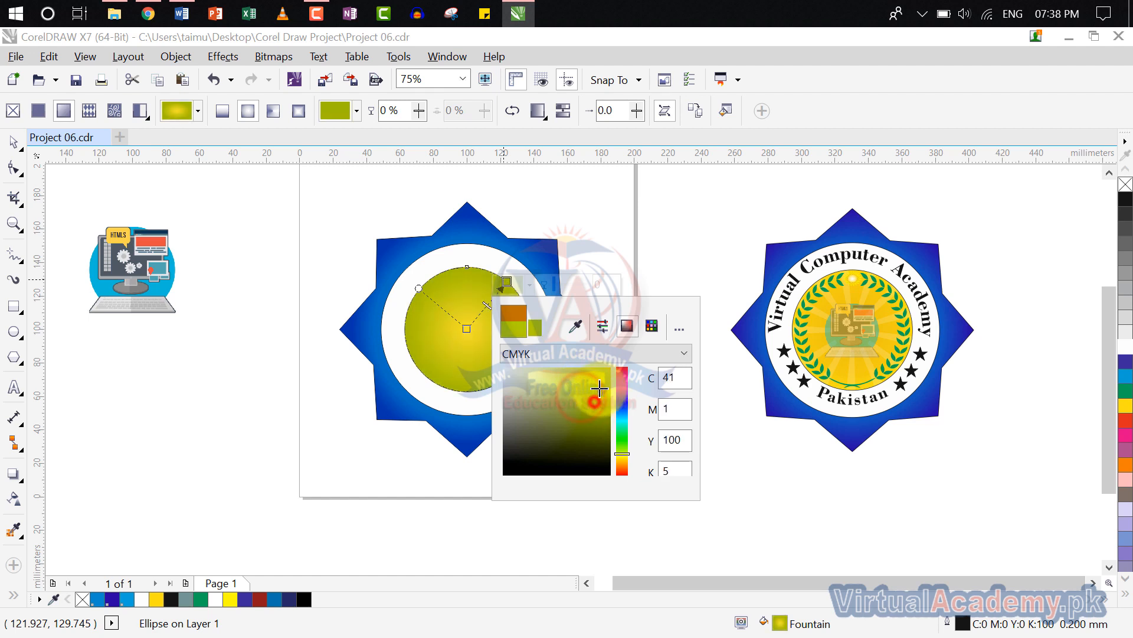
left_click(558, 375)
left_click(567, 386)
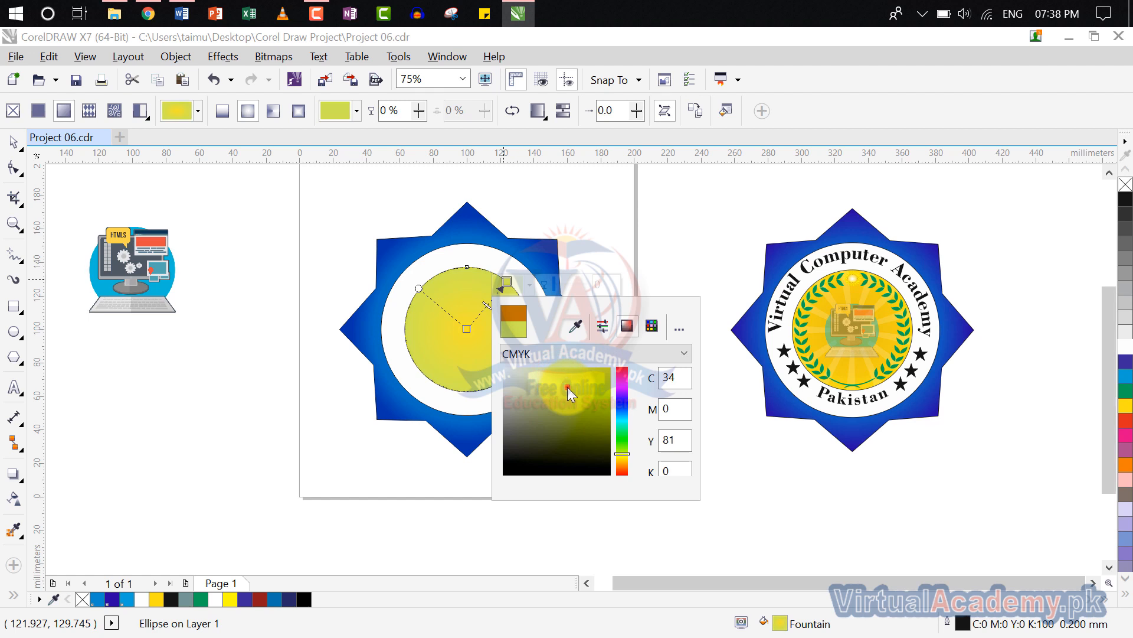
mouse_move(568, 388)
left_mouse_down()
mouse_move(549, 394)
mouse_move(565, 389)
left_mouse_up()
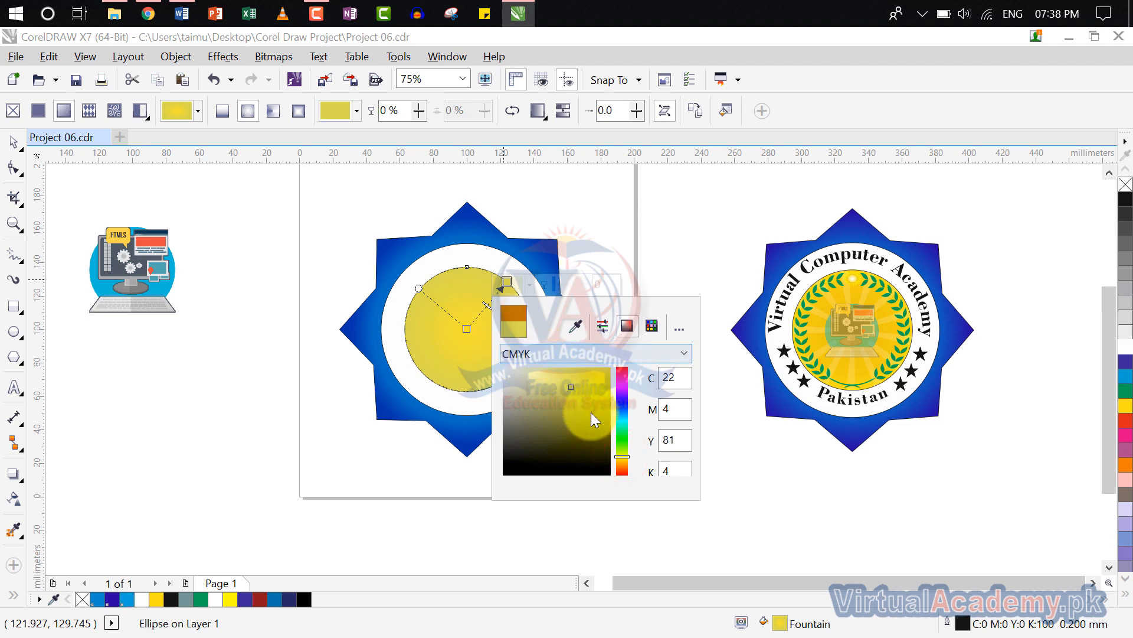
left_click_drag(572, 393, 584, 399)
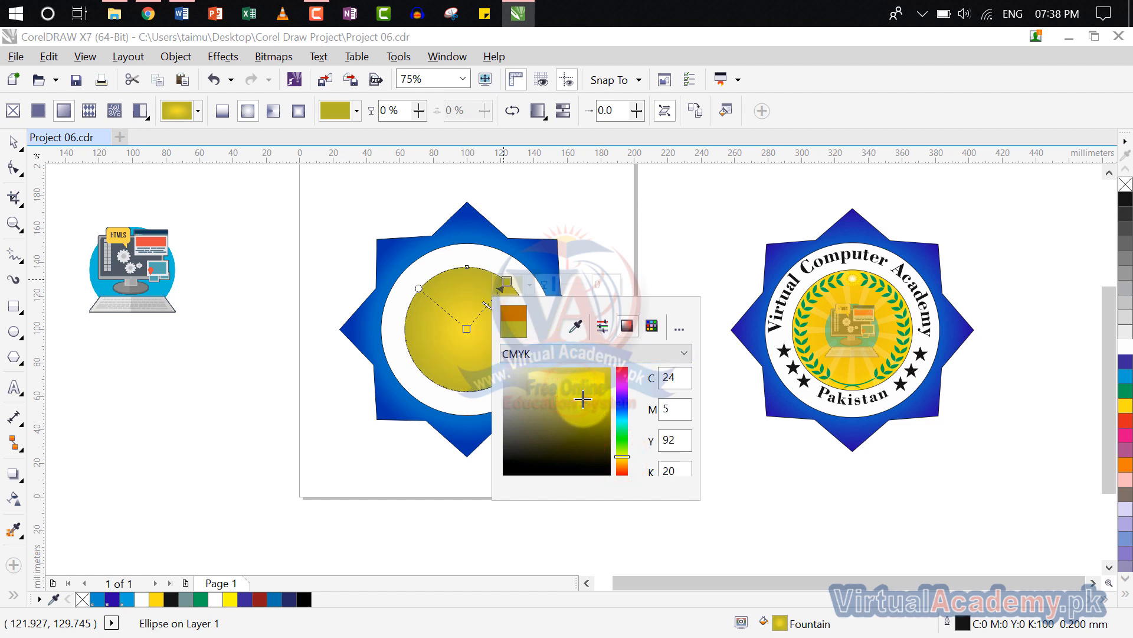
left_click(633, 246)
left_click(13, 141)
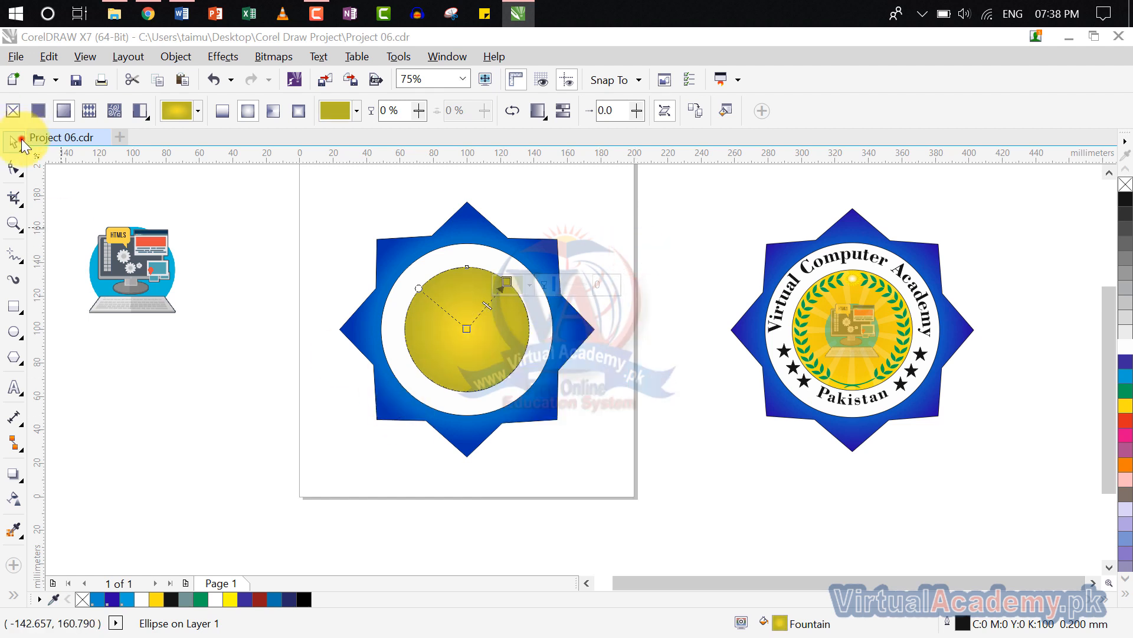
left_click(599, 259)
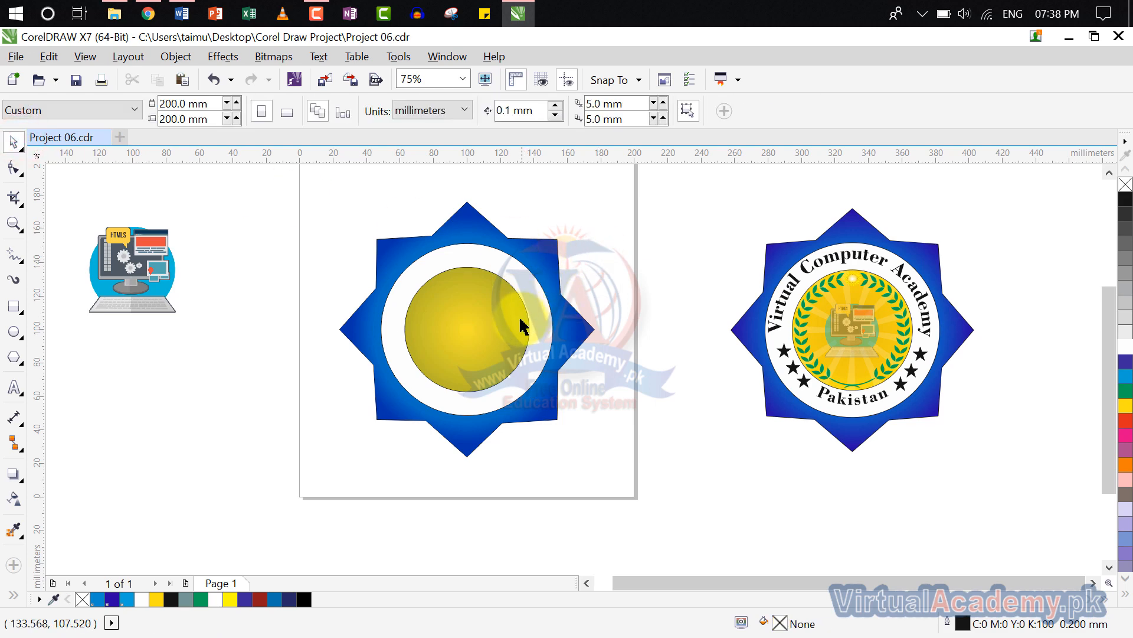
scroll(466, 329, "up", 2)
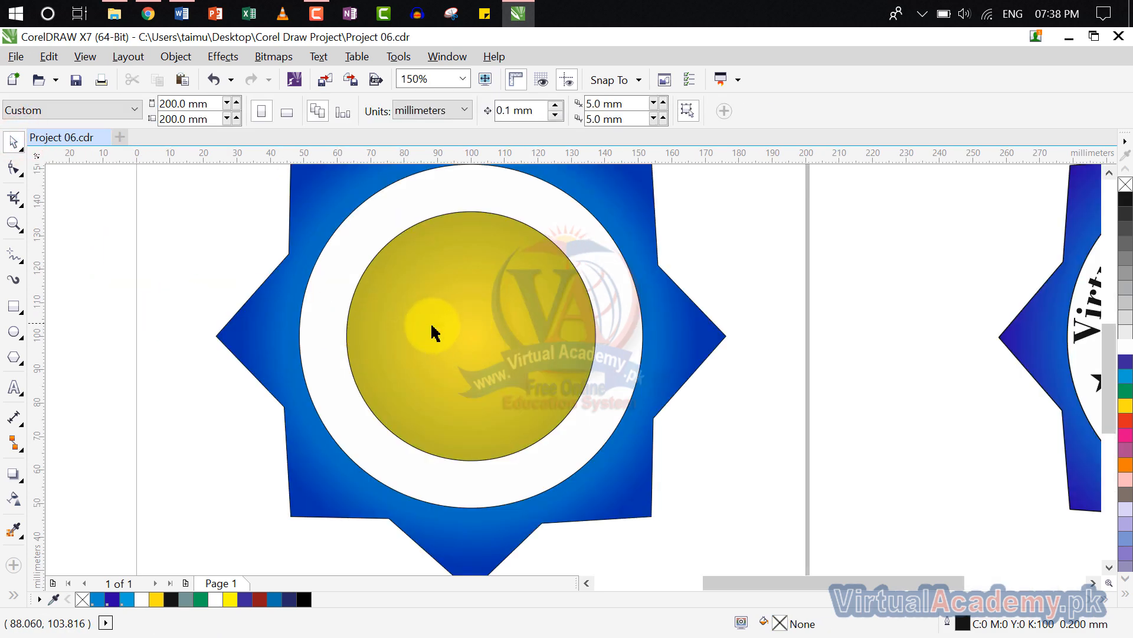
scroll(440, 338, "down", 2)
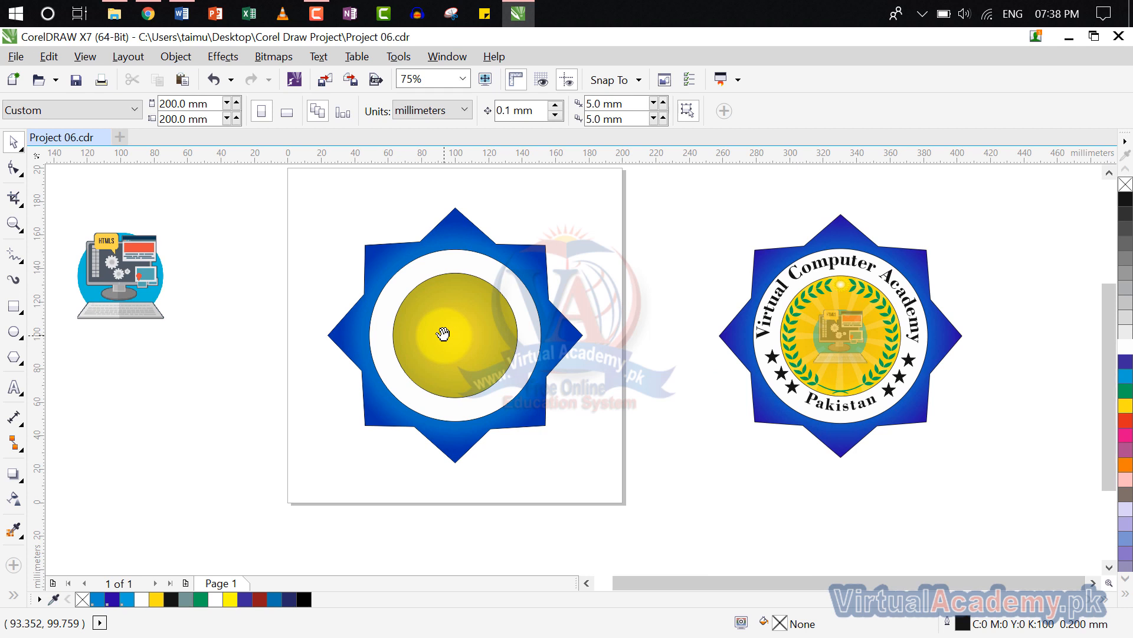
- Draw a narrow upright rectangle about 12.9 mm wide and 66.1 mm high in the empty page area to the right of the star
left_click(19, 336)
left_click(20, 308)
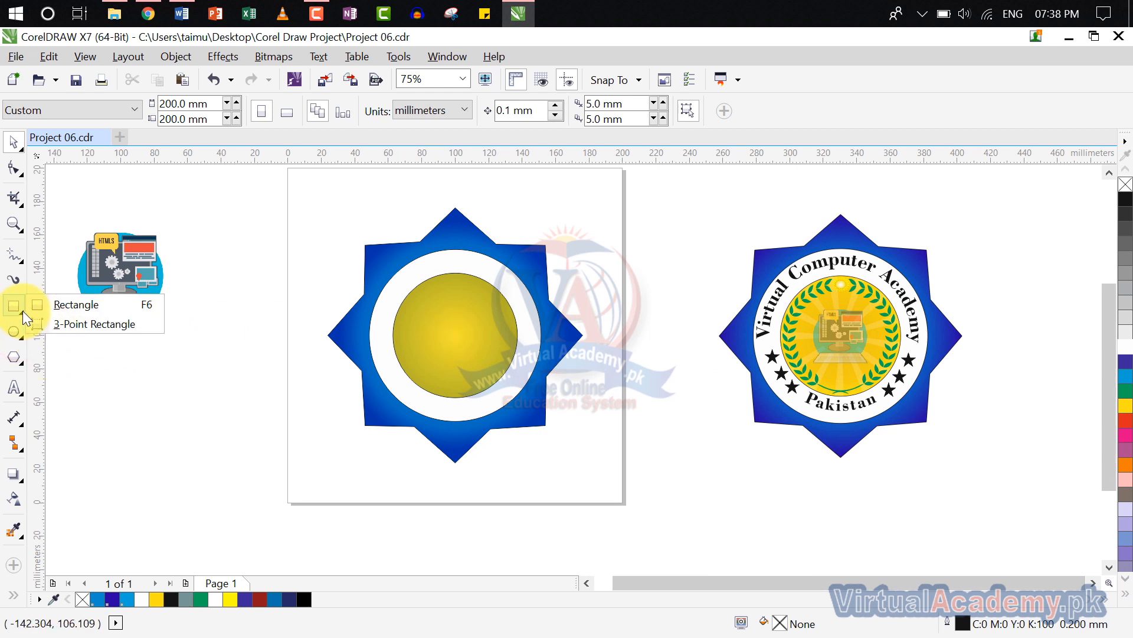
left_click(67, 308)
scroll(850, 304, "up", 3)
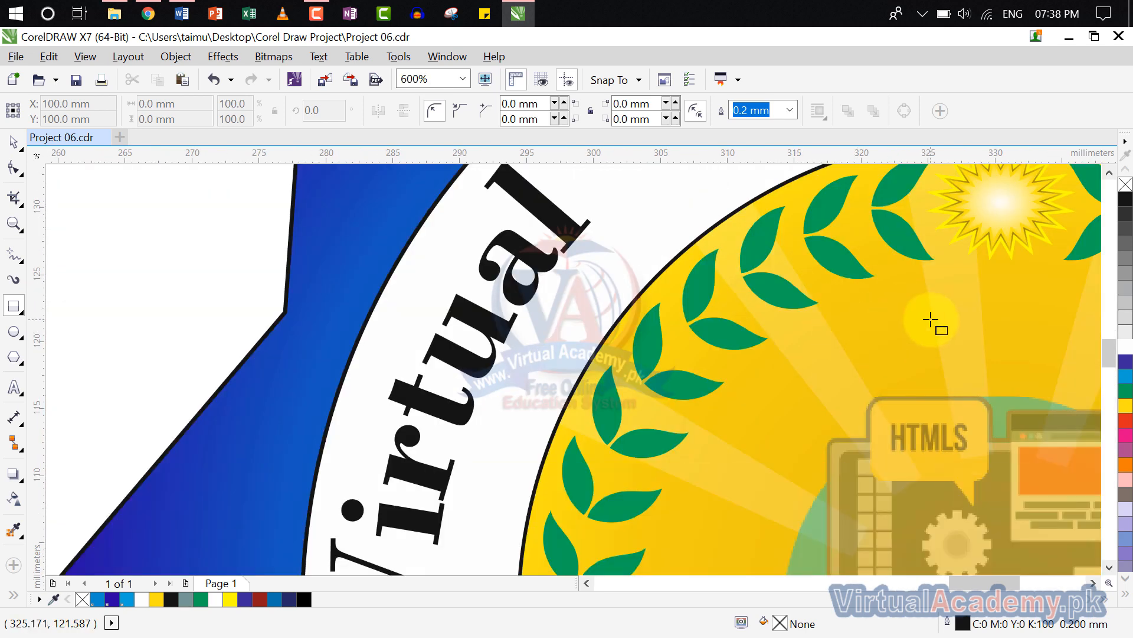
scroll(835, 344, "down", 1)
scroll(835, 344, "down", 5)
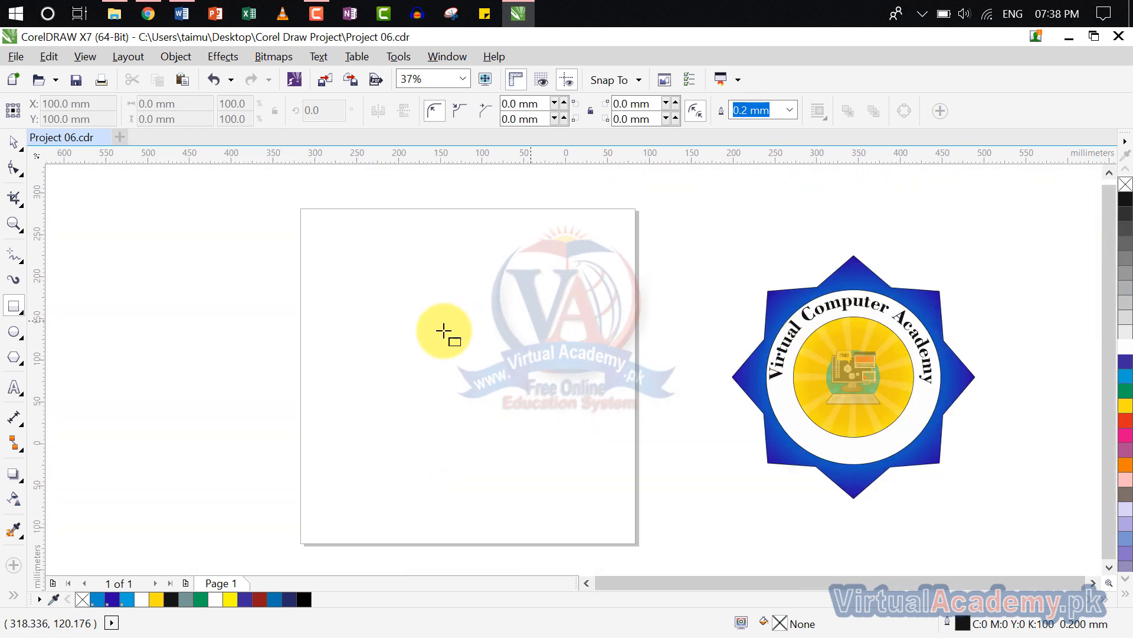
scroll(663, 349, "up", 2)
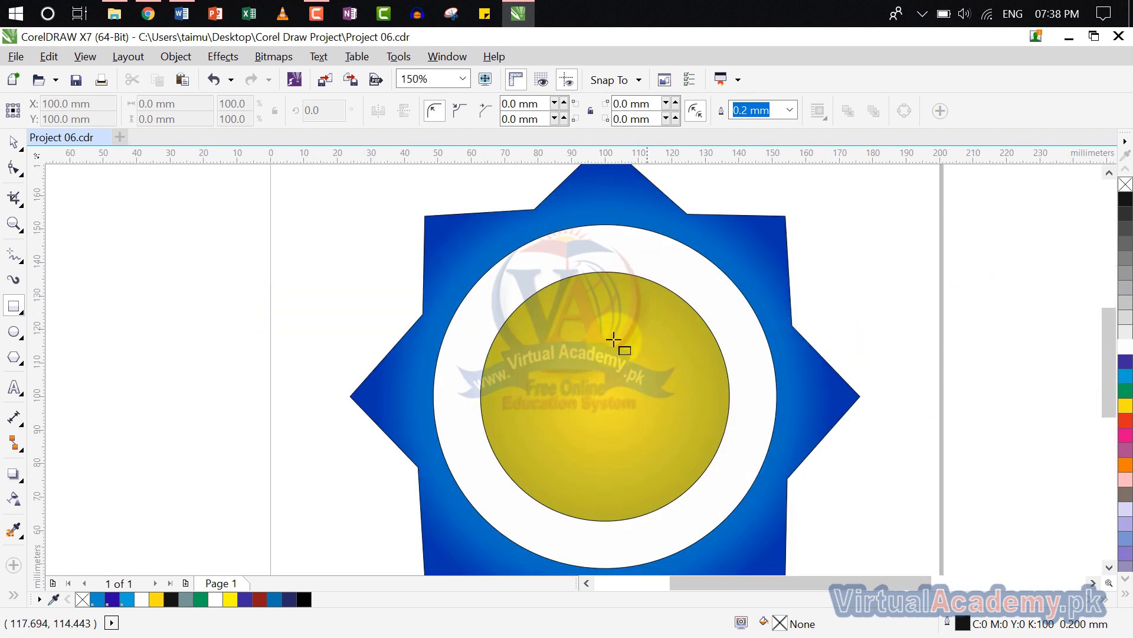
left_click_drag(895, 241, 925, 375)
mouse_move(935, 420)
left_mouse_down()
mouse_move(920, 451)
mouse_move(943, 464)
left_mouse_up()
scroll(972, 392, "up", 2)
left_click_drag(780, 359, 586, 335)
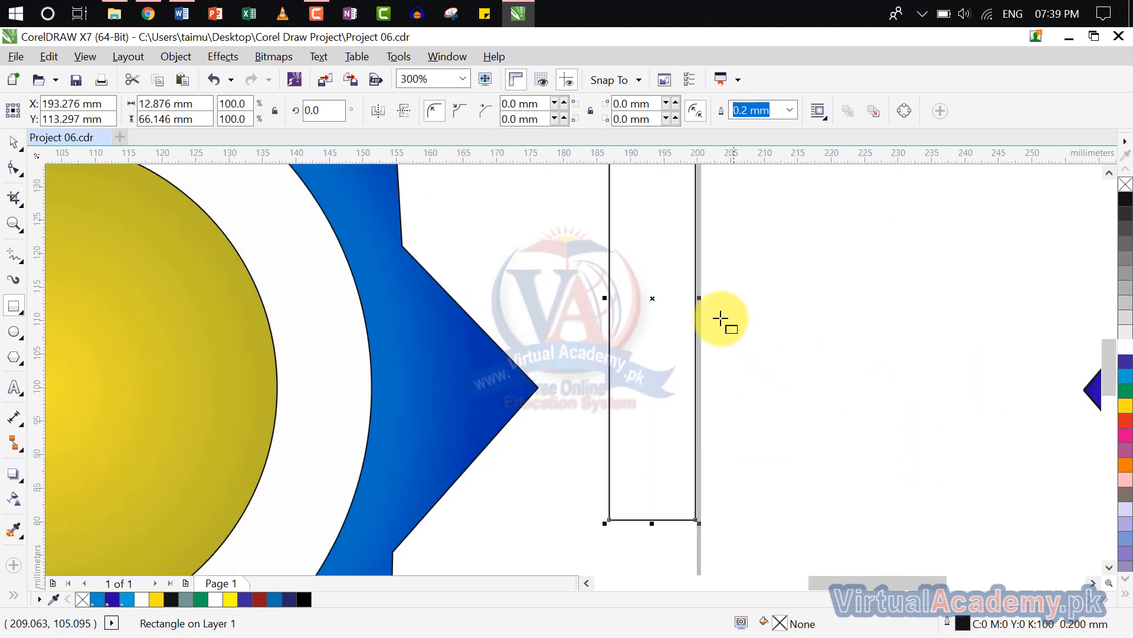
left_click_drag(651, 298, 618, 305)
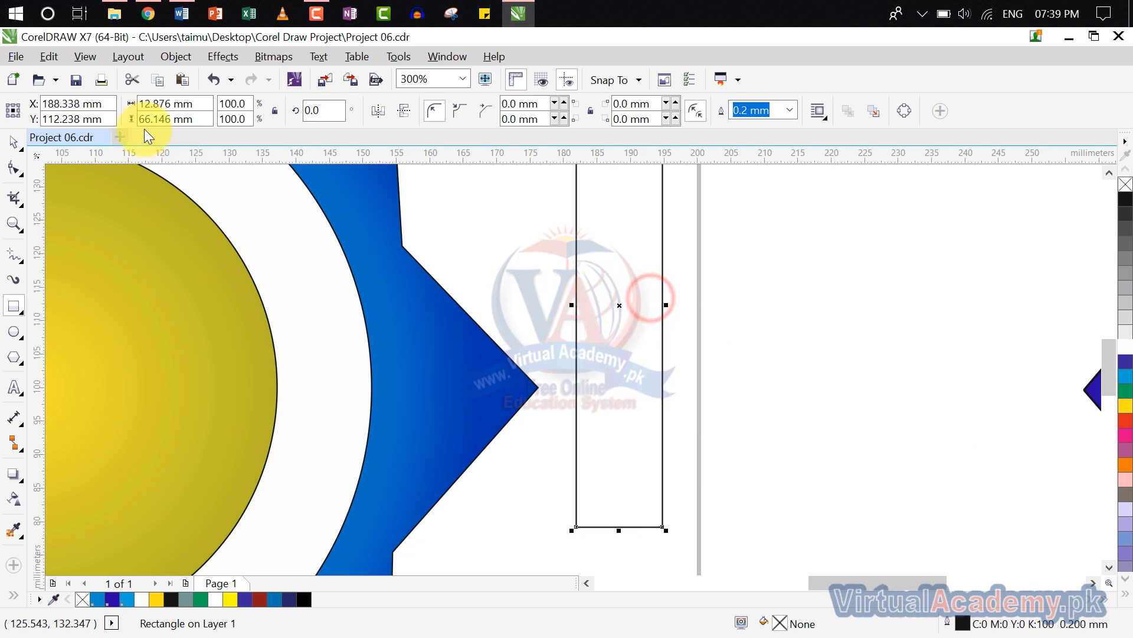
- Convert the narrow rectangle to curves and move its two lower corner nodes inward to taper it downwards
left_click(17, 160)
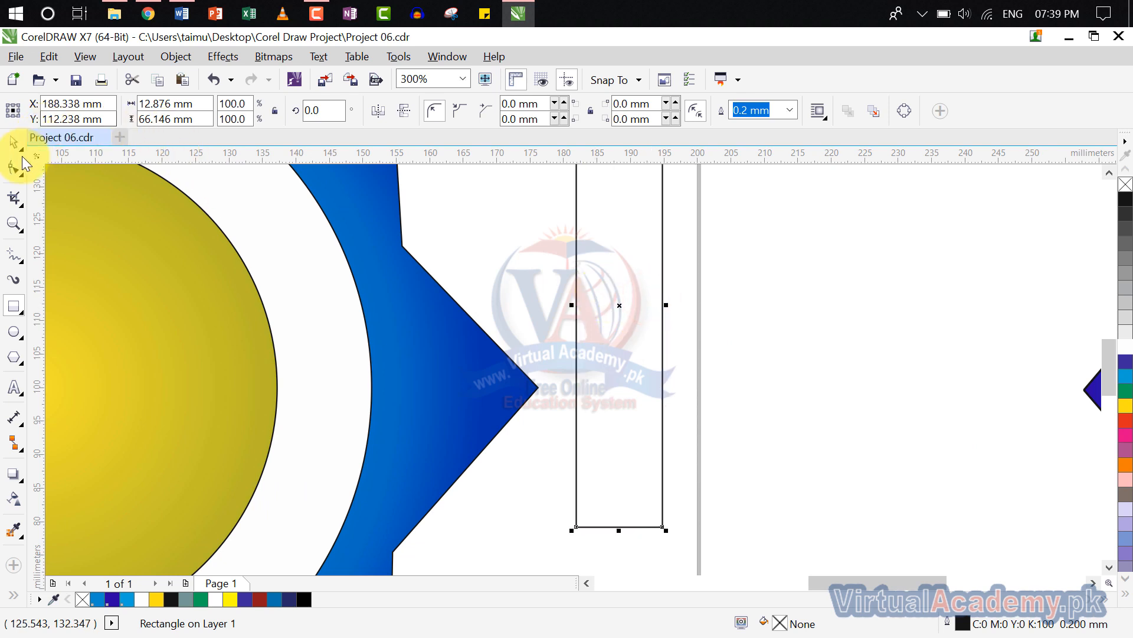
right_click(663, 306)
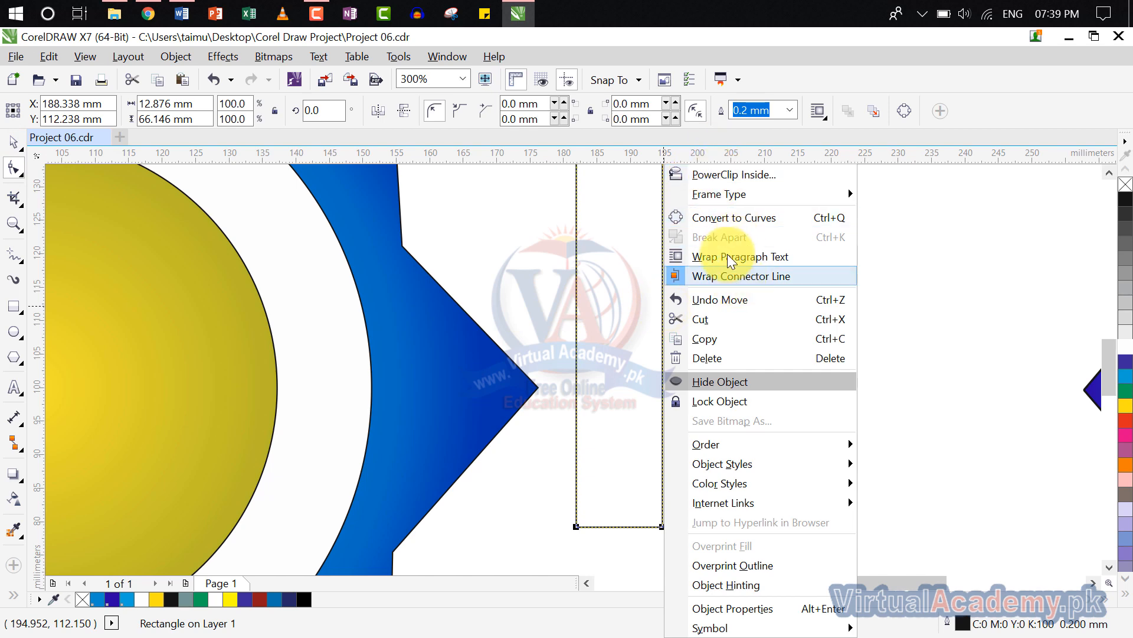
left_click(724, 220)
scroll(663, 407, "down", 4)
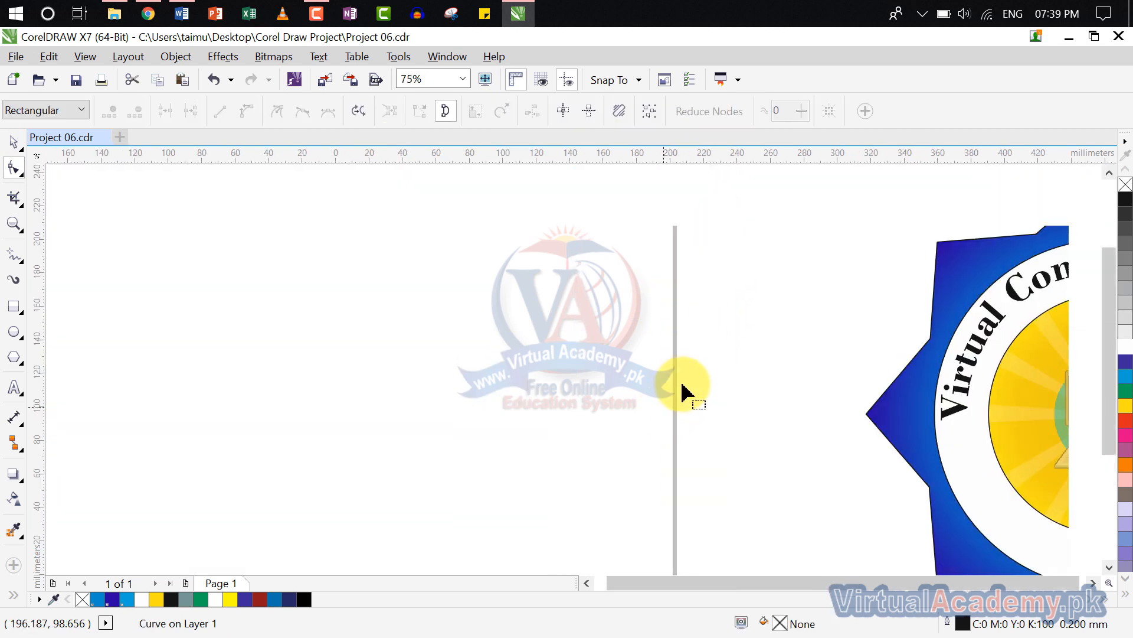
scroll(652, 435, "up", 2)
scroll(653, 435, "up", 2)
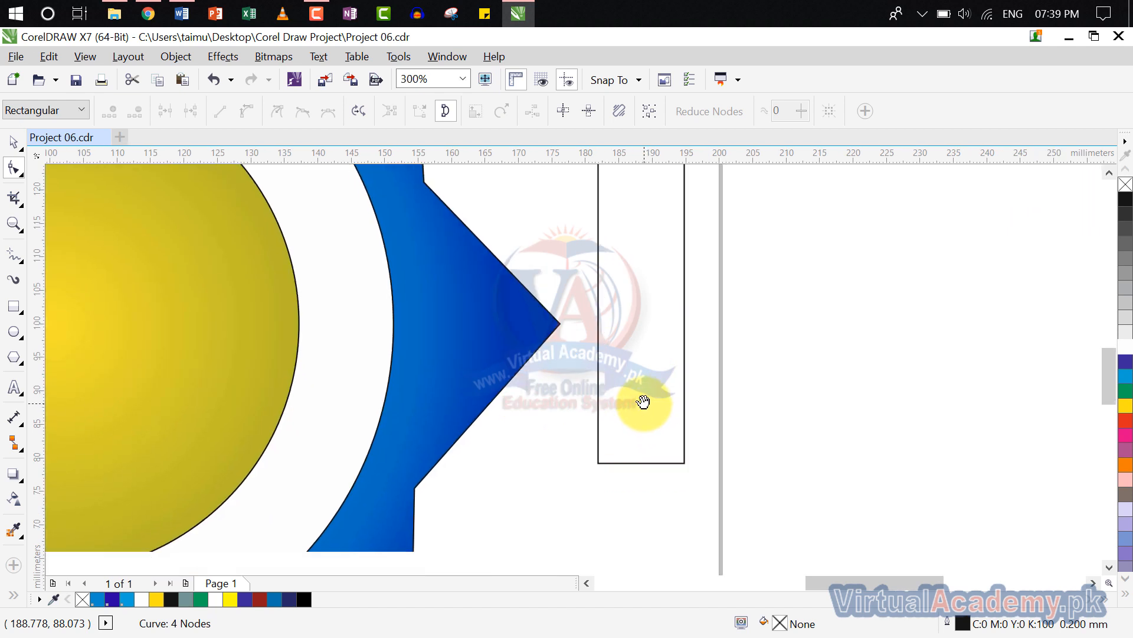
left_click_drag(683, 463, 633, 465)
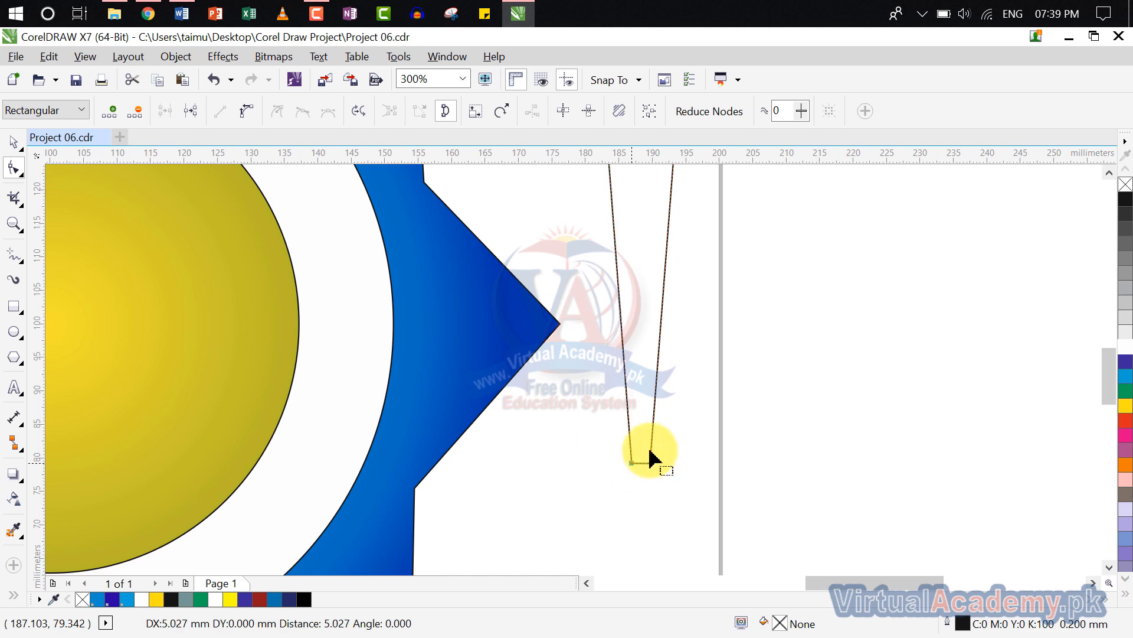
- Move the tapered shape's two upper corner nodes inward, making its upper edge about 7.7 mm wide
scroll(683, 417, "down", 4)
scroll(660, 265, "up", 3)
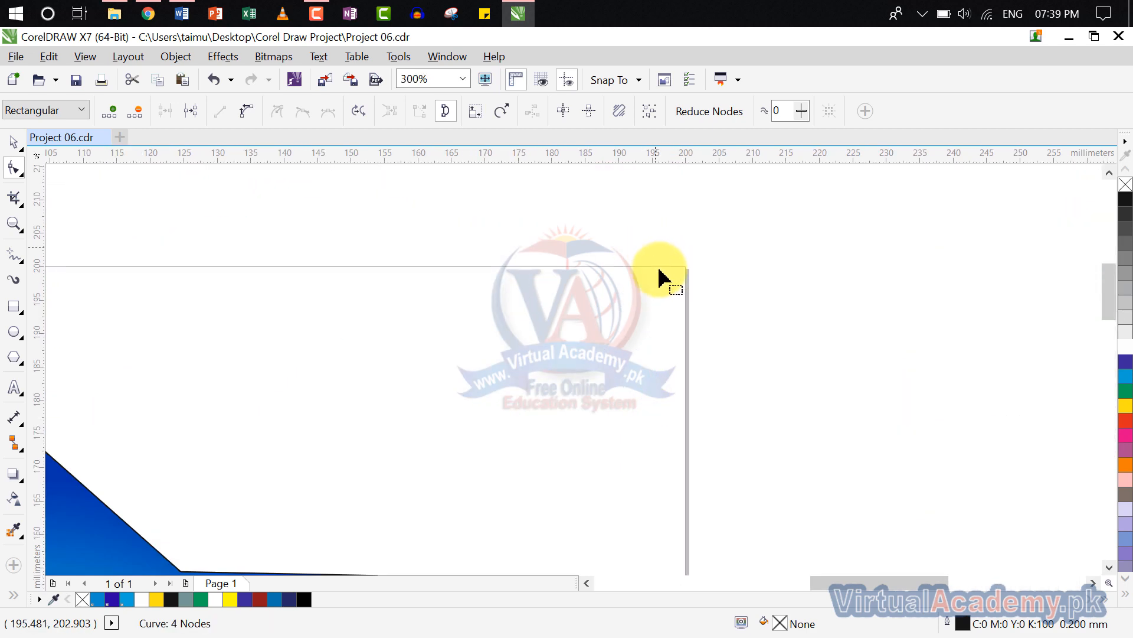
scroll(663, 380, "down", 1)
left_click_drag(653, 506, 631, 362)
scroll(661, 375, "up", 5)
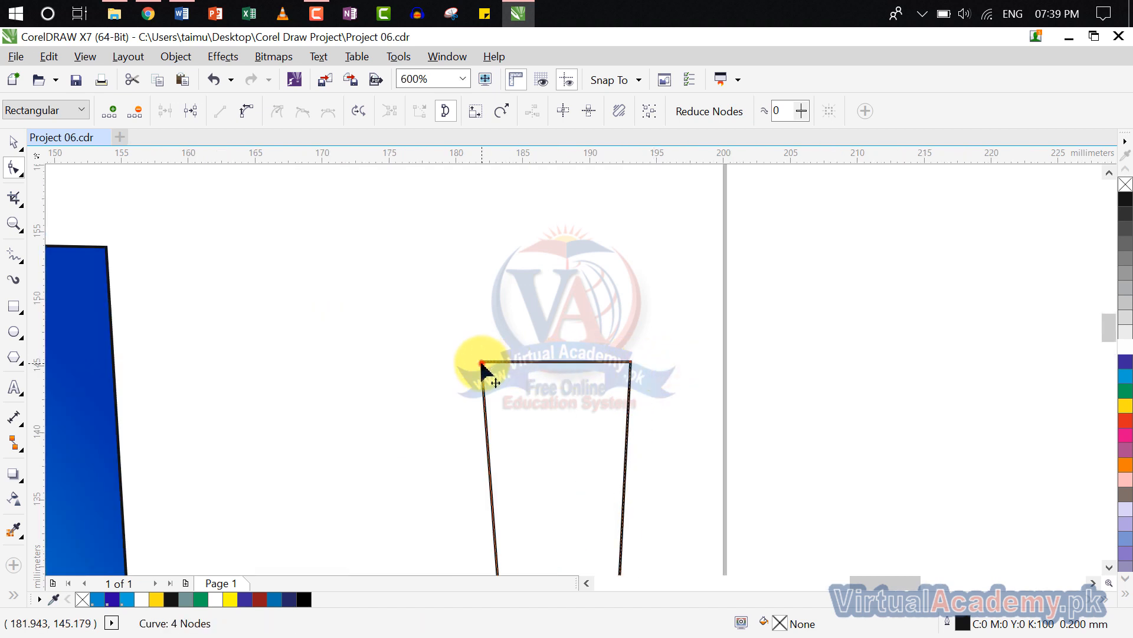
left_click_drag(482, 362, 528, 363)
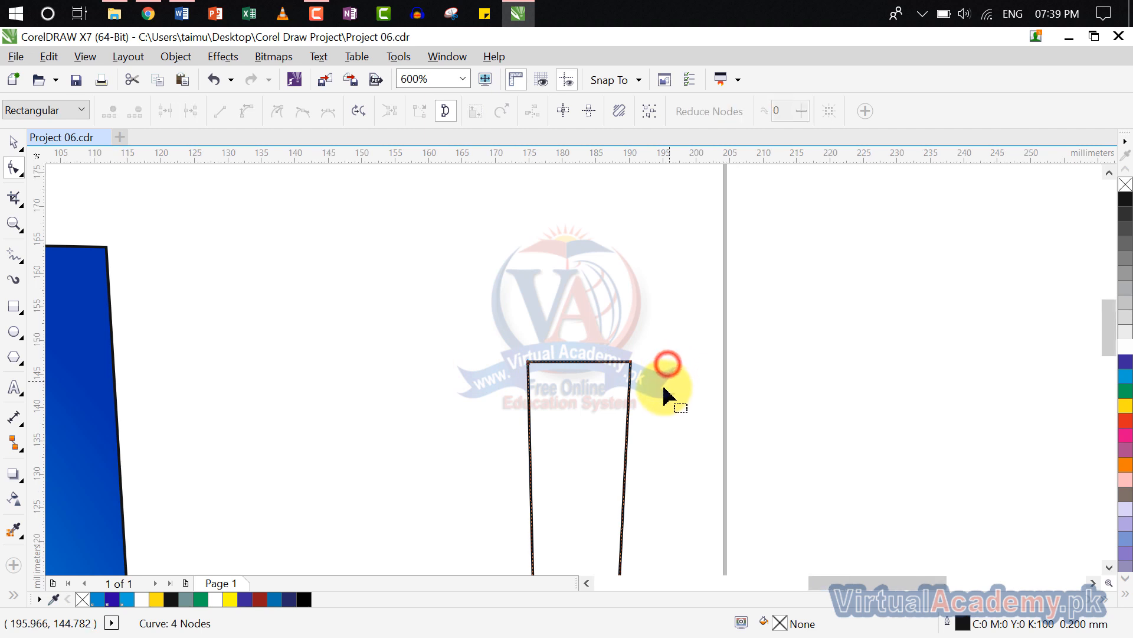
scroll(667, 395, "down", 5)
left_click(12, 143)
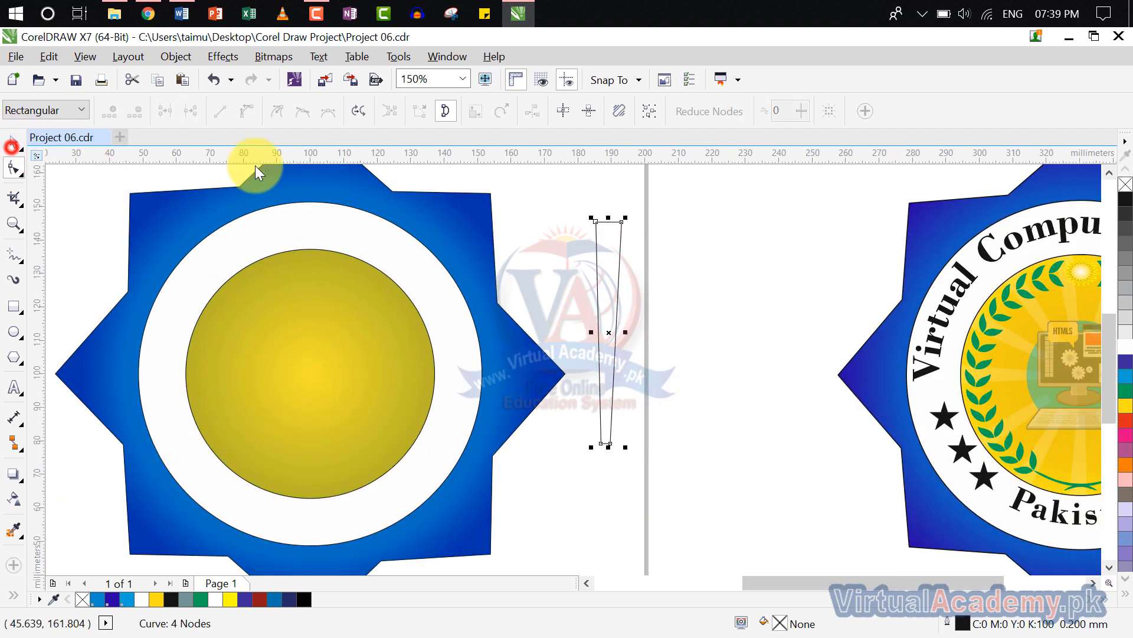
- Select the tapered shape and move its rotation centre just below its narrow lower end
left_click(682, 256)
left_click(611, 276)
left_click_drag(605, 366, 626, 286)
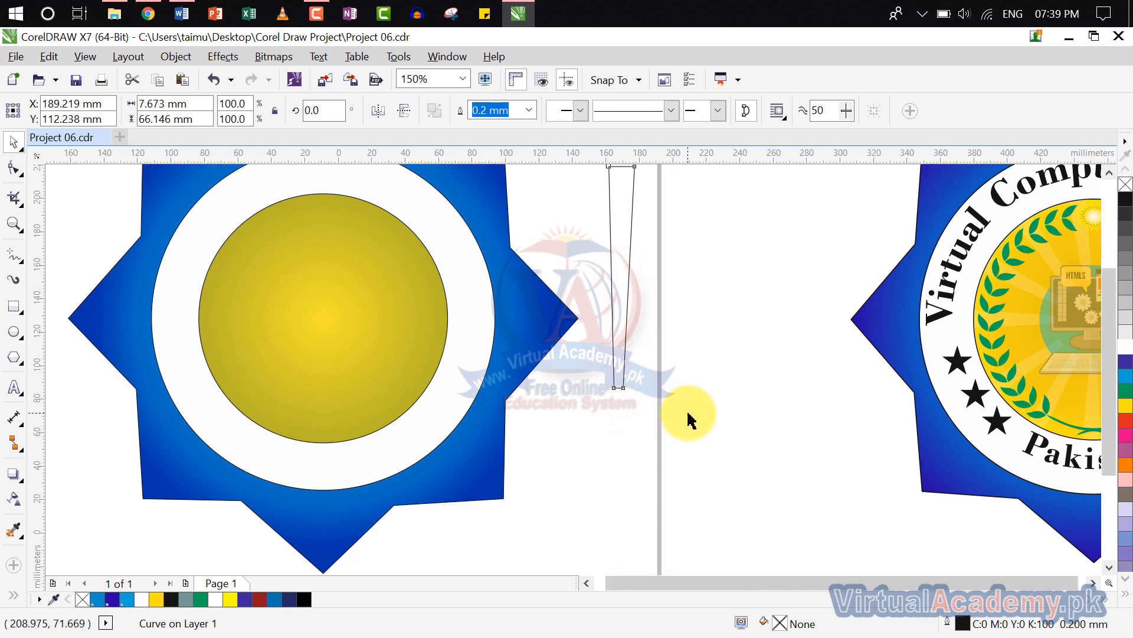
scroll(597, 413, "down", 2)
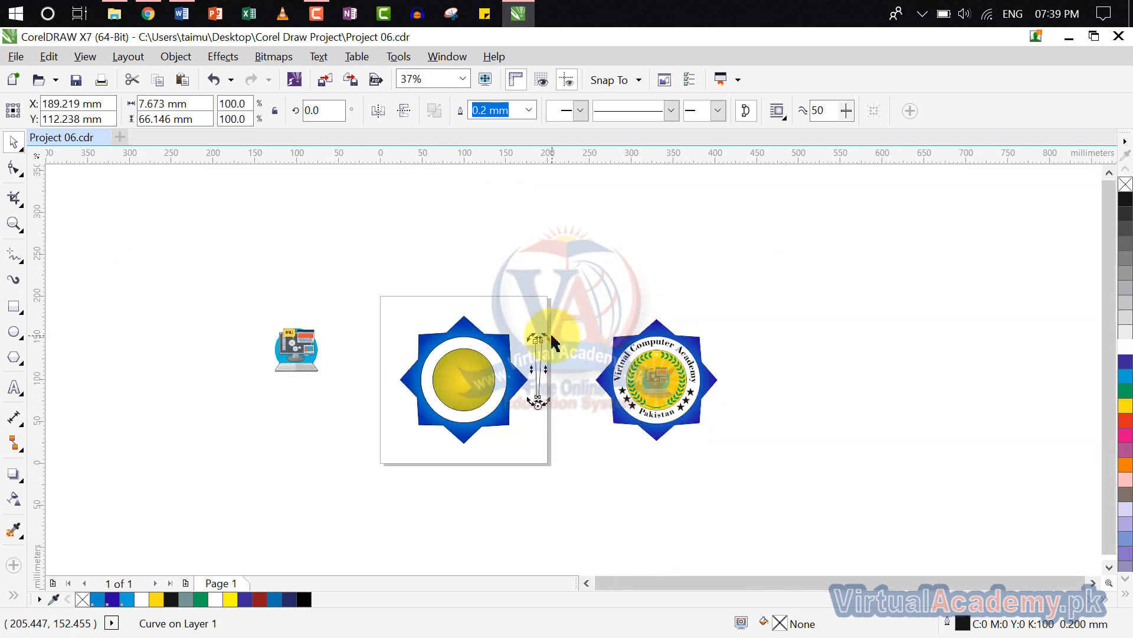
scroll(555, 343, "up", 1)
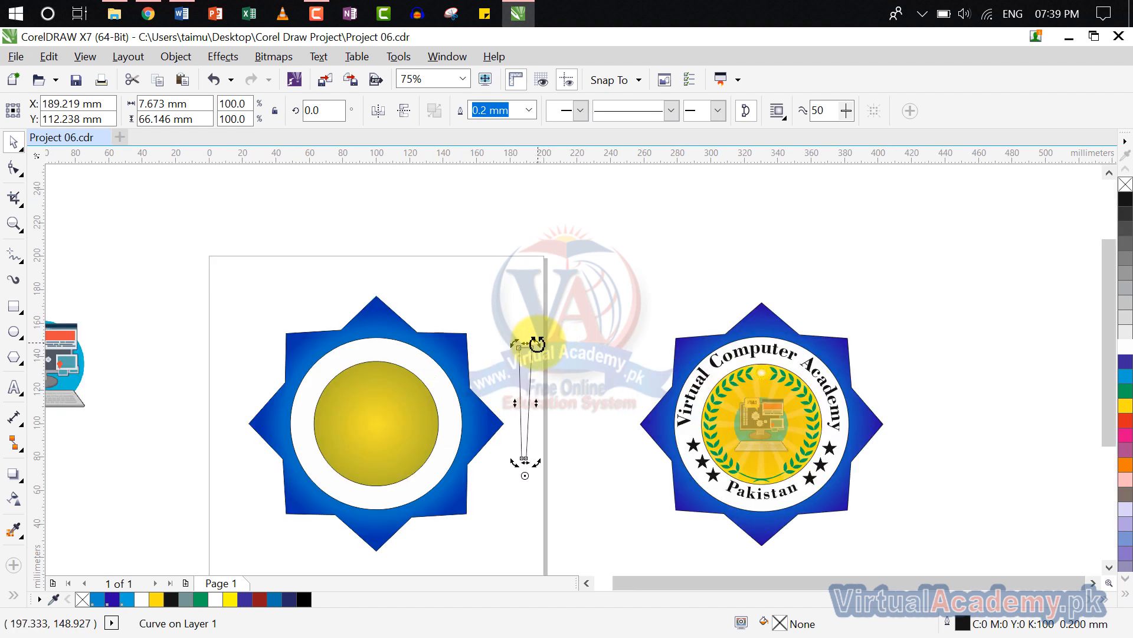
- Rotate a copy of the tapered shape clockwise by about 21.5° around its rotation centre and repeat it into a full ring of rays
left_click_drag(537, 343, 585, 357)
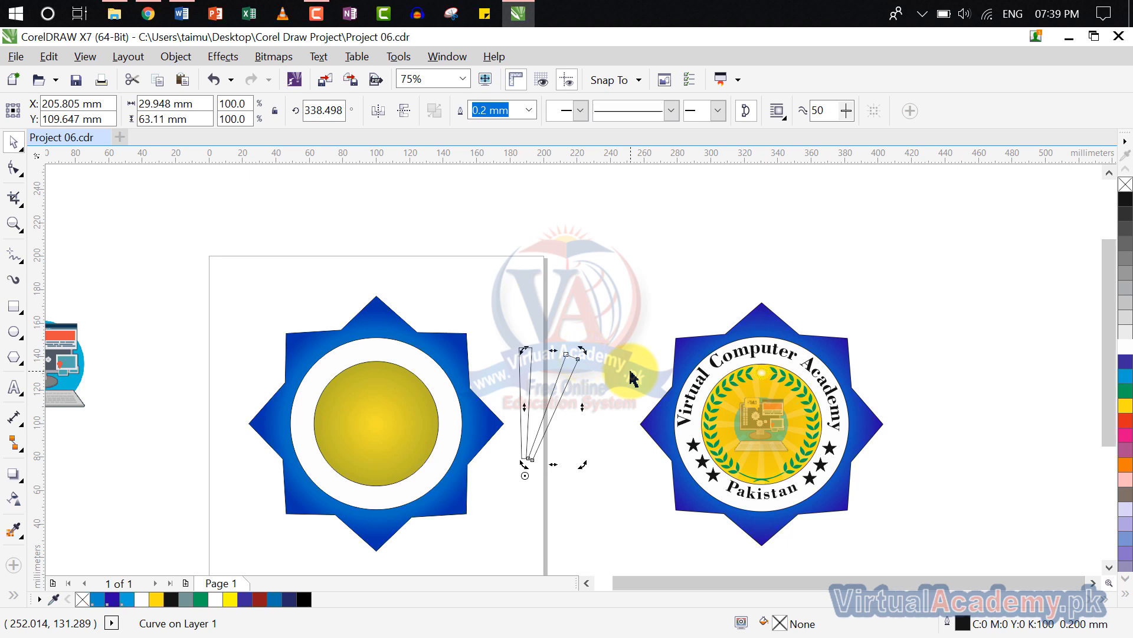
key("ctrl+r")
key("ctrl+r")
key("ctrl+r")
key("ctrl+r")
key("ctrl+r")
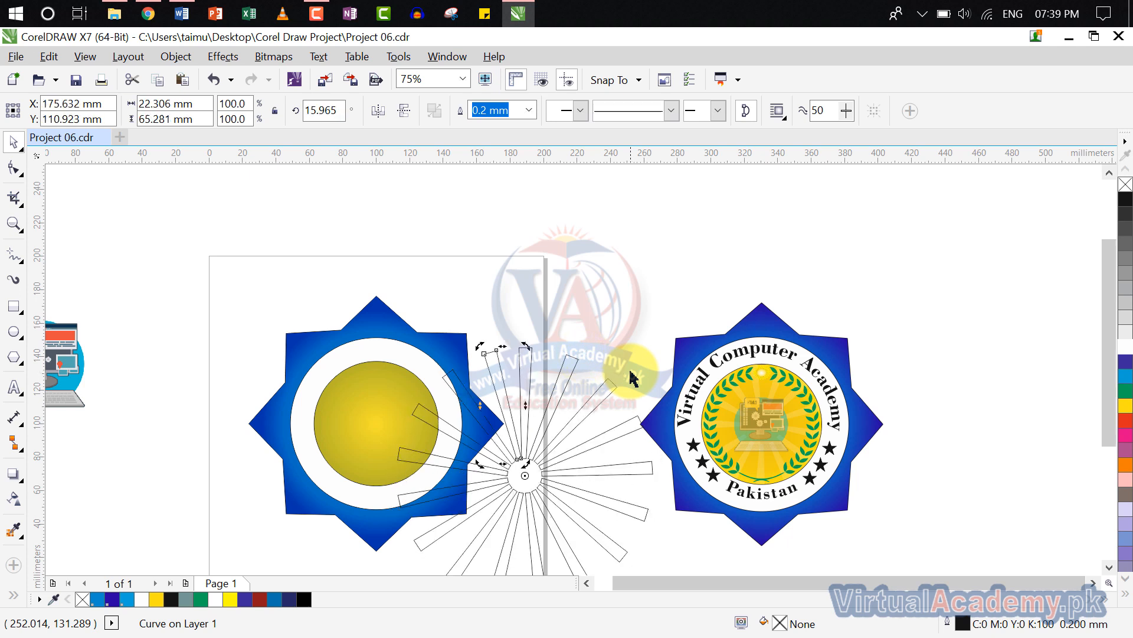
left_click(592, 283)
- Try to select all the rays in the ring and combine them into a single object
left_click_drag(618, 306, 622, 132)
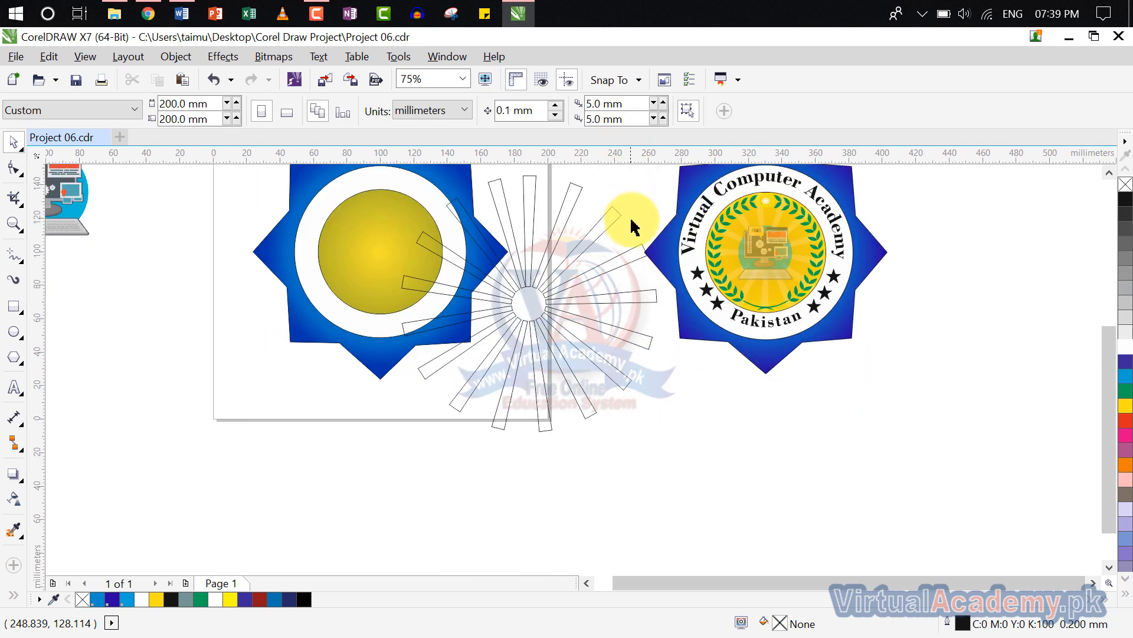
left_click_drag(631, 222, 622, 279)
left_click_drag(682, 196, 340, 529)
left_click(708, 559)
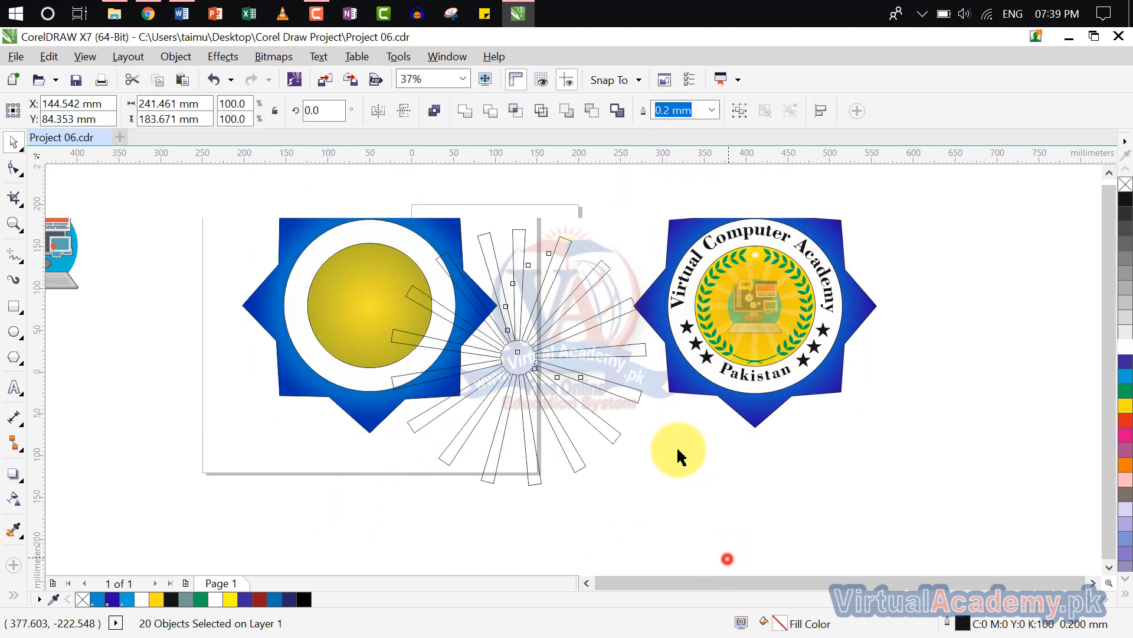
left_click_drag(688, 176, 331, 546)
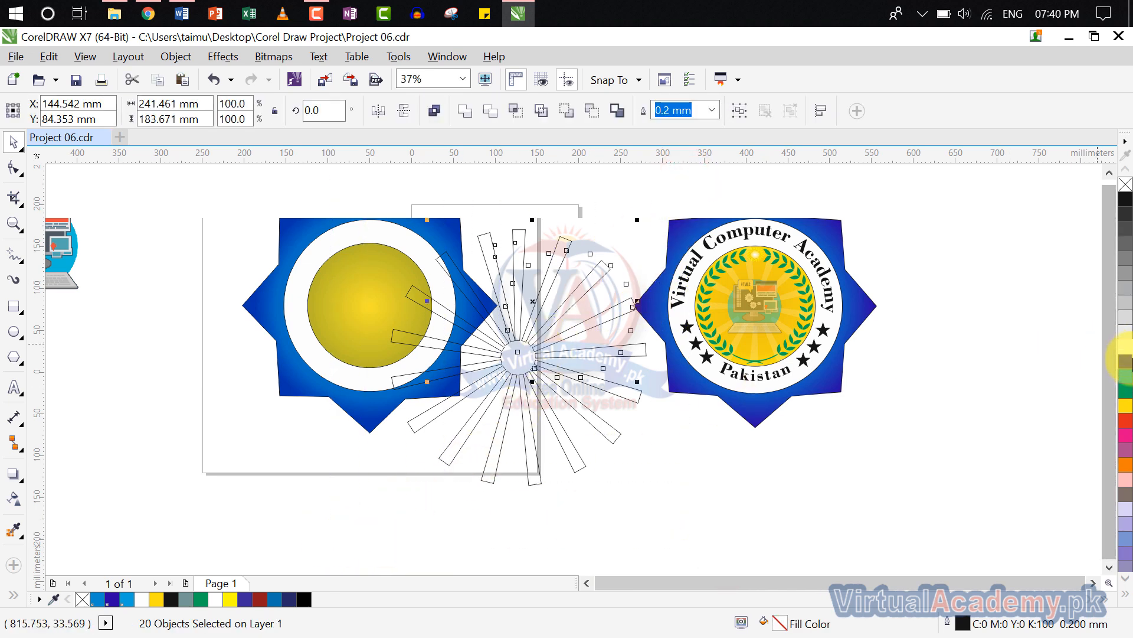
left_click(435, 111)
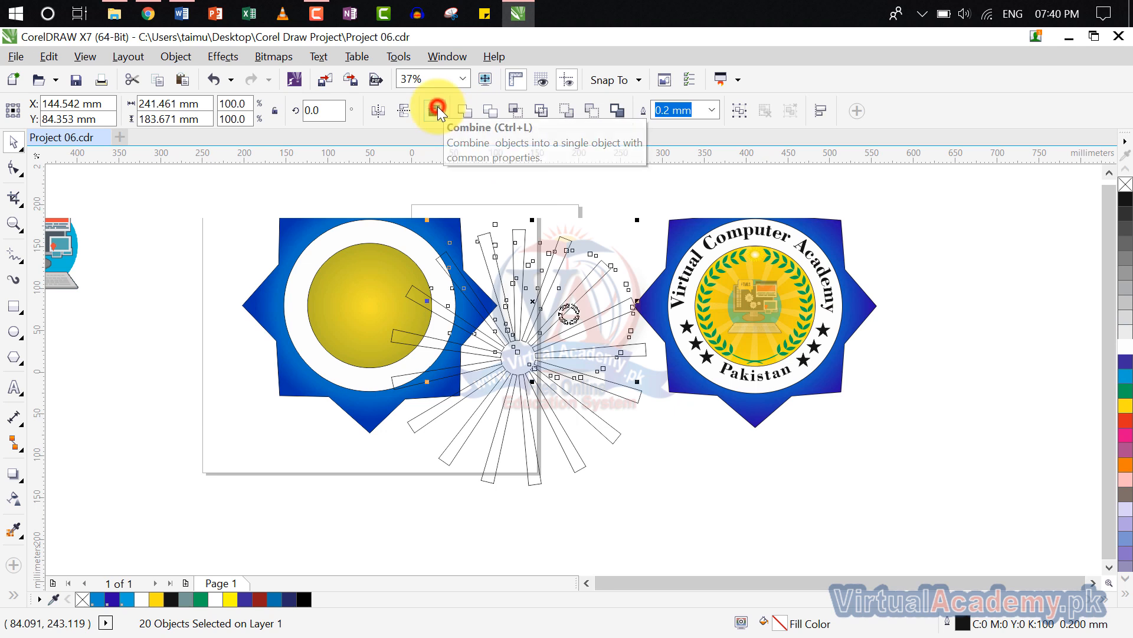
left_click(655, 464)
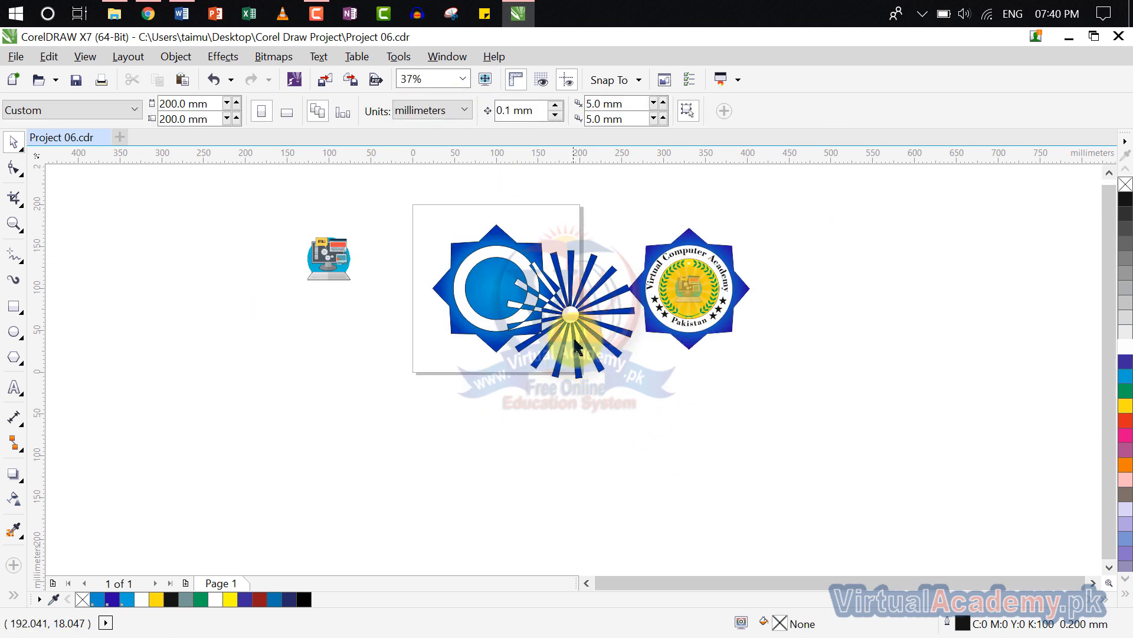
- Move the combined shape below the reference logo, then undo the move, the combination and the last repeated copy
left_click(580, 325)
left_click_drag(581, 325, 812, 438)
left_click(871, 376)
key("ctrl+z")
key("ctrl+z")
key("ctrl+z")
key("ctrl+z")
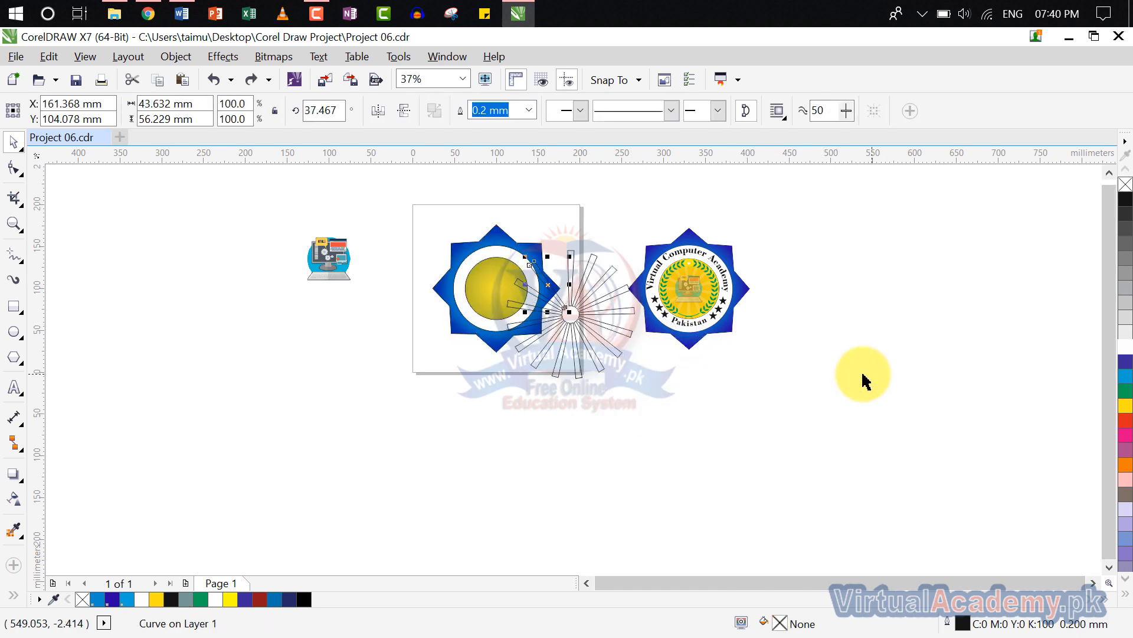
- Clear the ring of copies and move the original upright tapered shape to the empty area left of the page, below the computer illustration
left_click(748, 456)
left_click(574, 318)
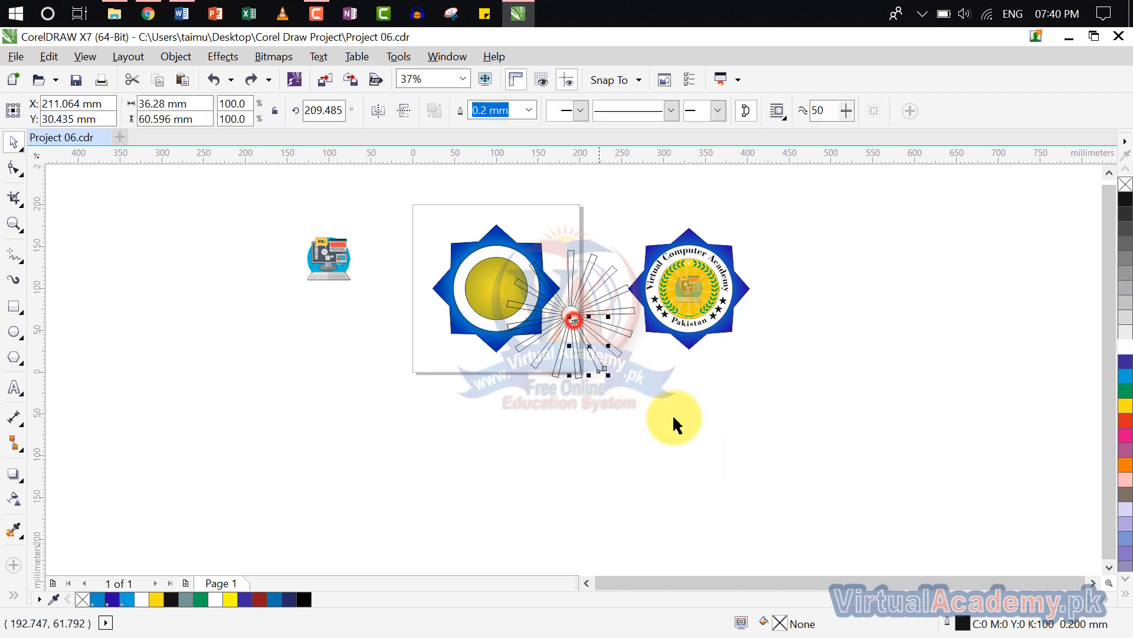
left_click(720, 458)
left_click(569, 273)
left_click_drag(570, 273, 268, 336)
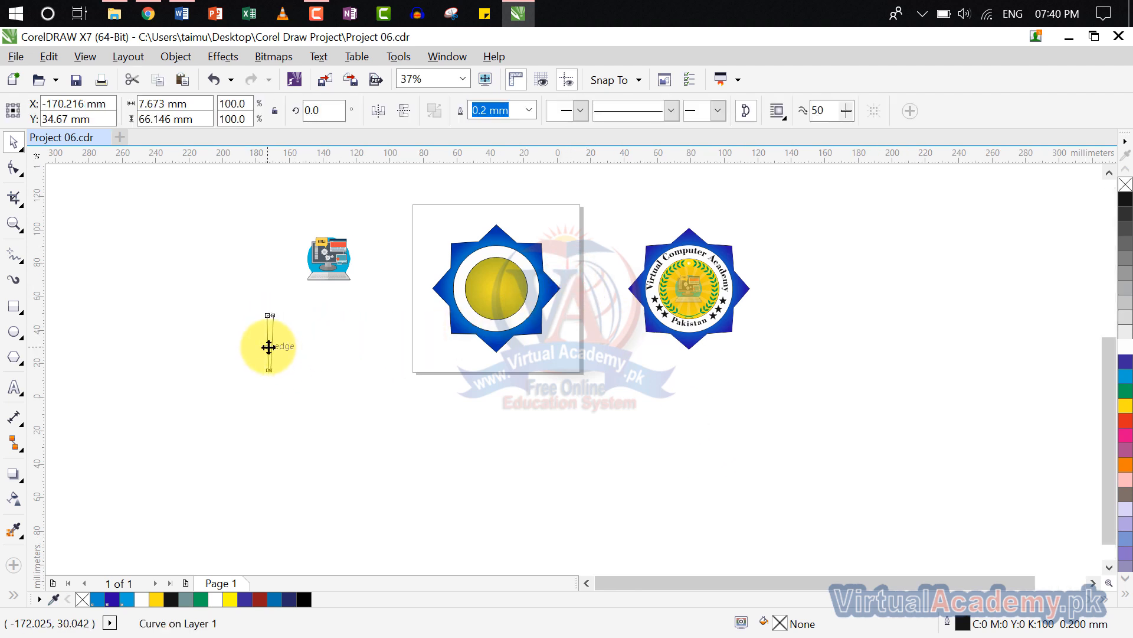
- Rotate a copy of the tapered shape clockwise by about 23.5° around its lower rotation centre and repeat it into a full ring of rays
scroll(269, 347, "up", 2)
left_click(272, 339)
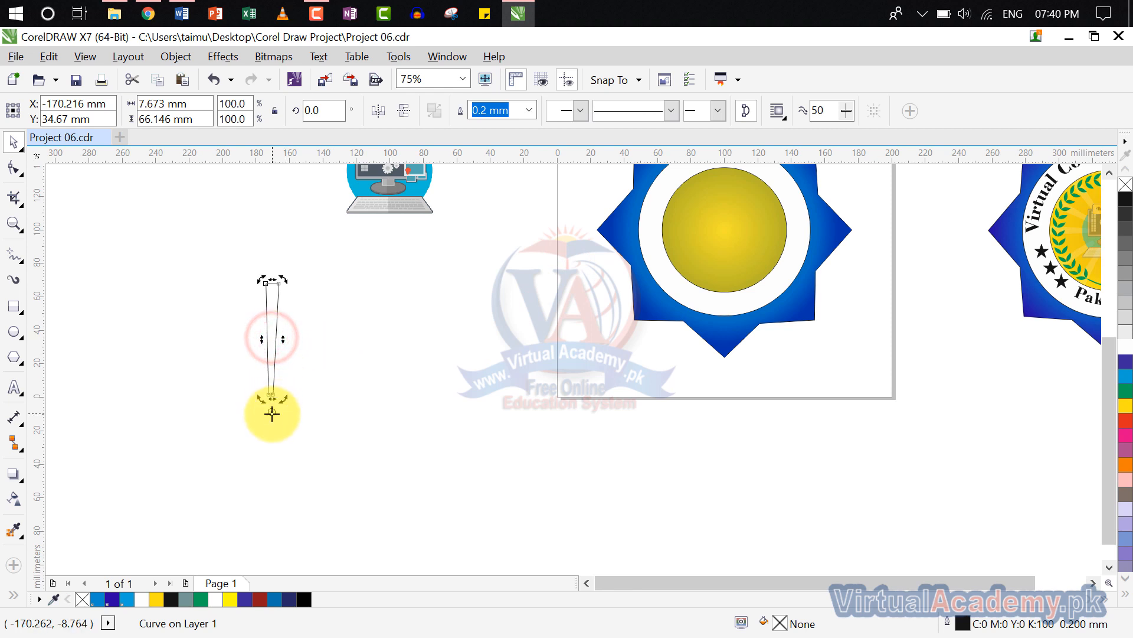
left_click_drag(286, 280, 332, 299)
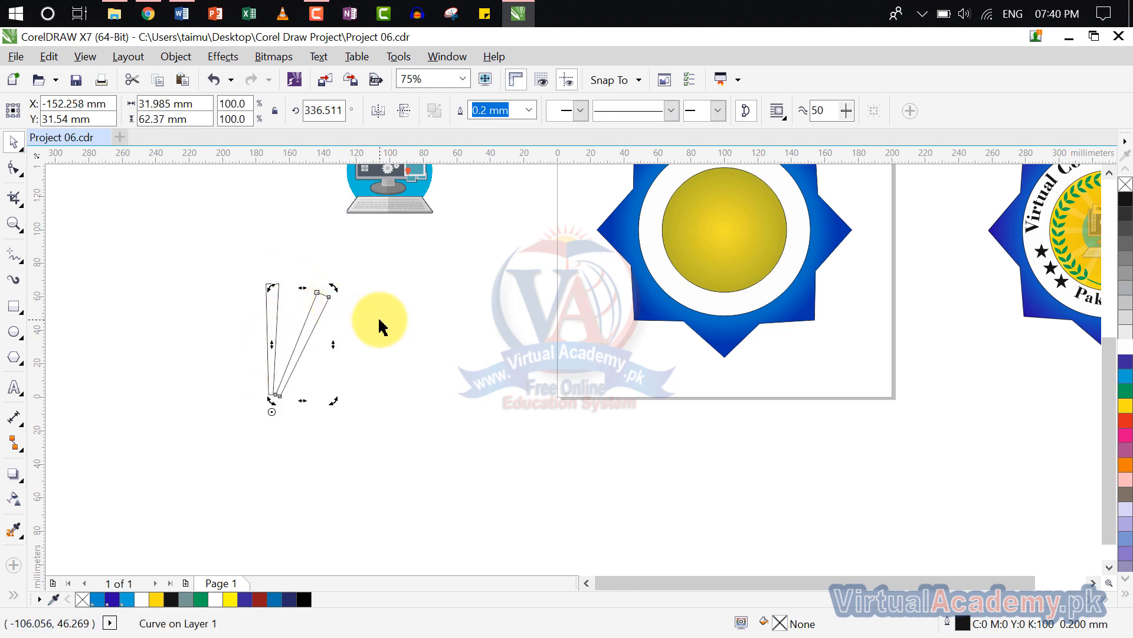
key("ctrl+r")
key("ctrl+r")
key("ctrl+r")
key("ctrl+r")
key("ctrl+r")
key("ctrl+r")
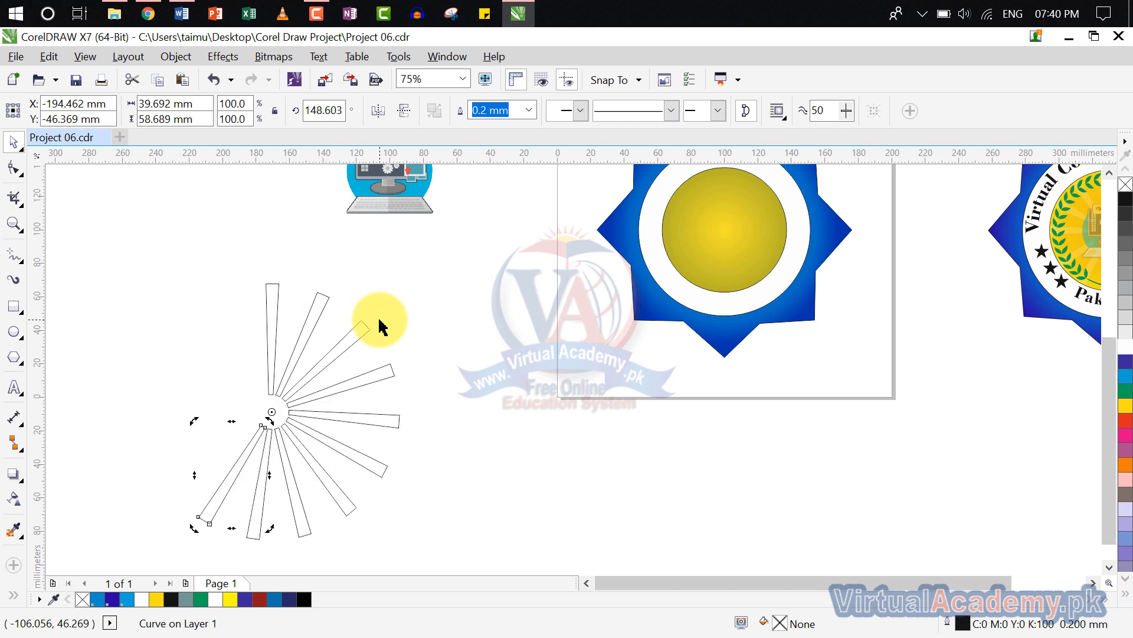
key("ctrl+r")
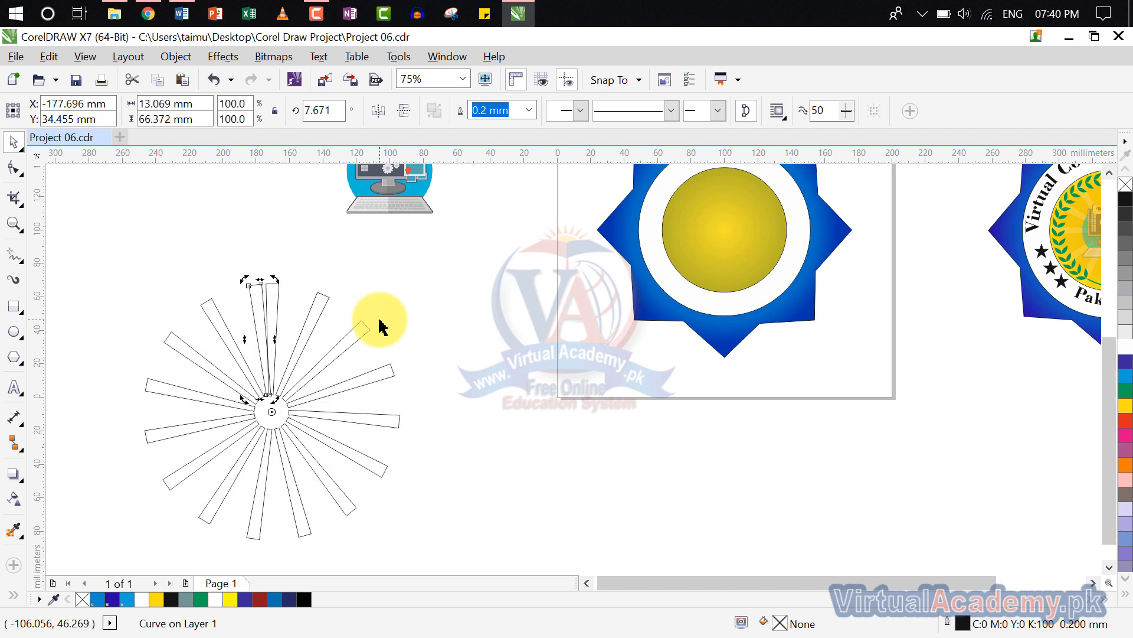
- Delete the last ray copy, which overlaps the original upright ray
left_click(297, 253)
left_click(261, 293)
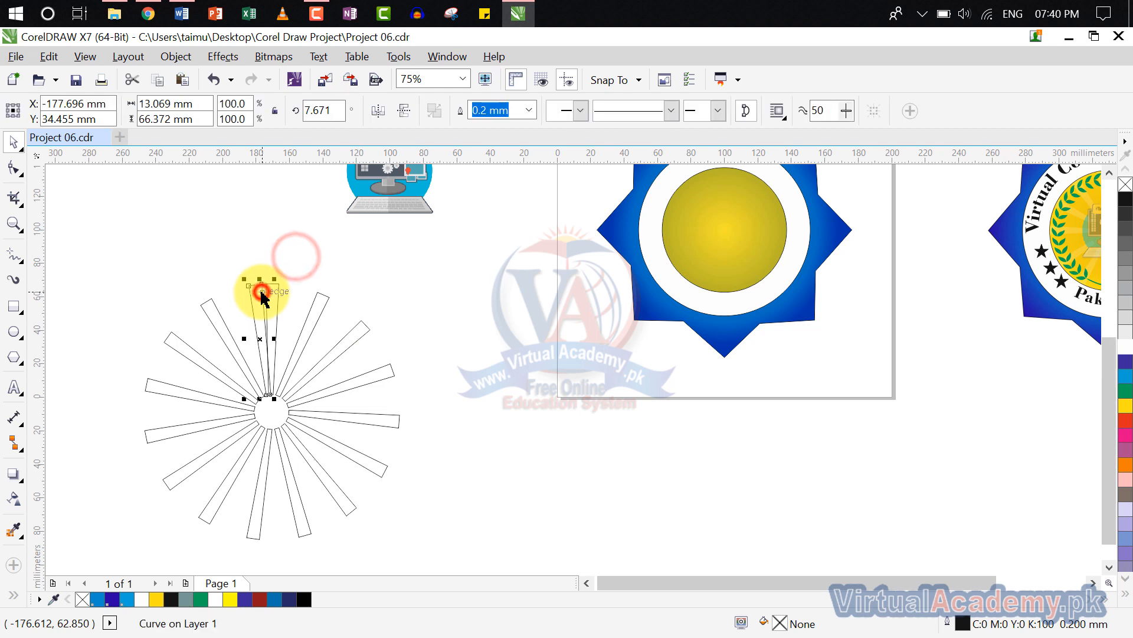
left_click(379, 300)
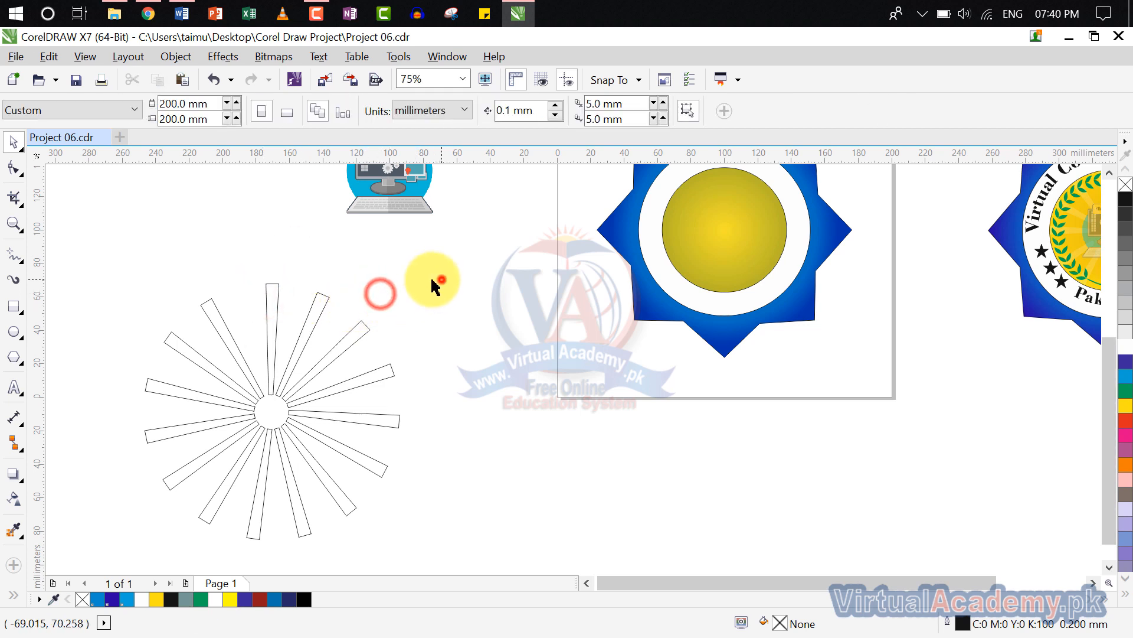
- Combine all 15 rays into a single object and nudge it slightly upwards
left_click_drag(440, 275, 130, 551)
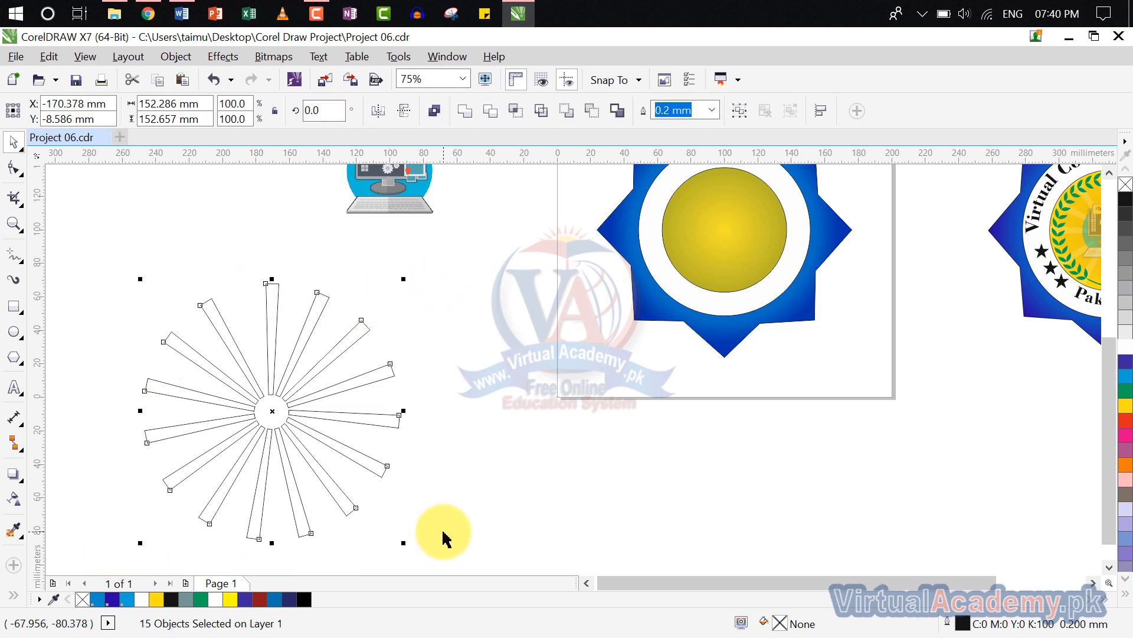
left_click(435, 113)
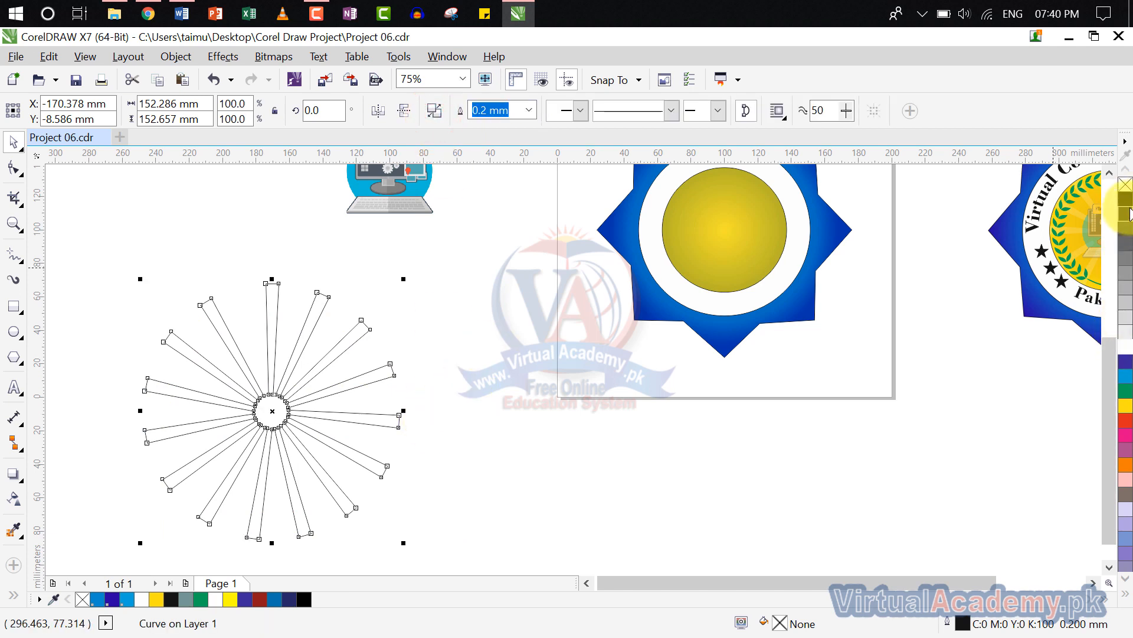
left_click(552, 432)
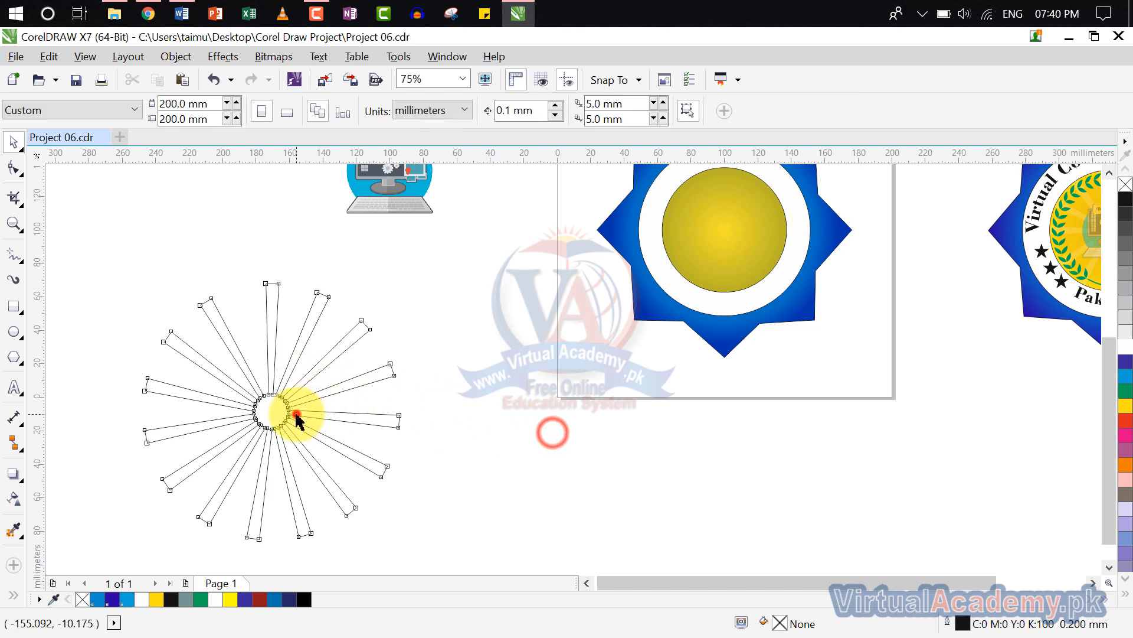
mouse_move(297, 420)
left_mouse_down()
mouse_move(296, 410)
mouse_move(738, 329)
mouse_move(733, 299)
mouse_move(368, 405)
mouse_move(299, 404)
left_mouse_up()
left_click(514, 450)
scroll(839, 410, "up", 1)
scroll(628, 483, "down", 1)
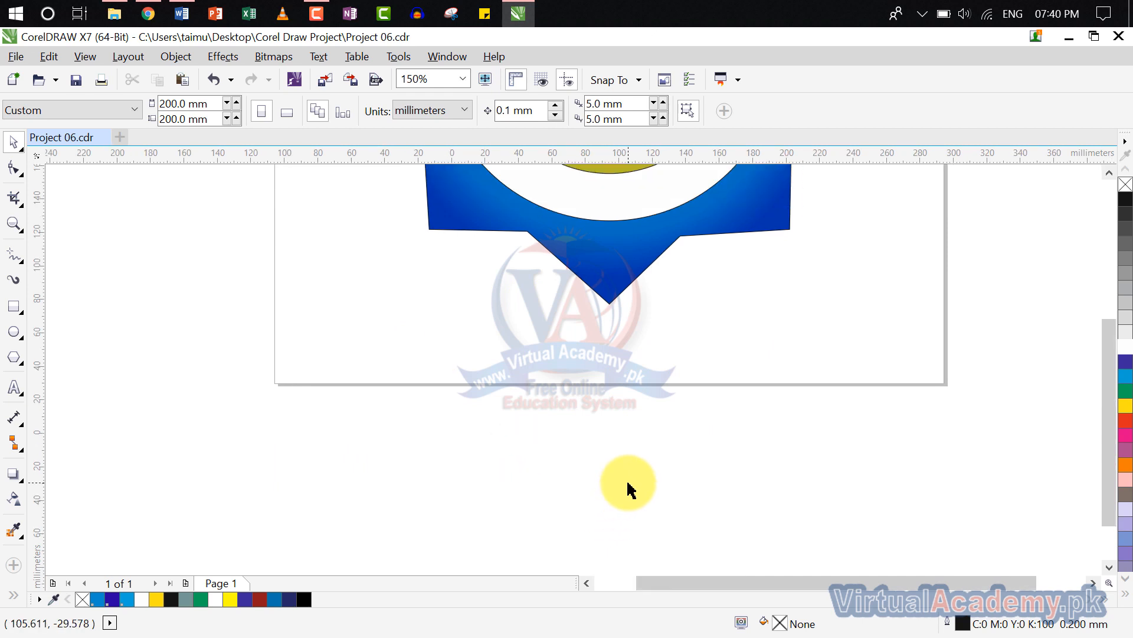
left_click_drag(675, 423, 635, 507)
left_click(712, 190)
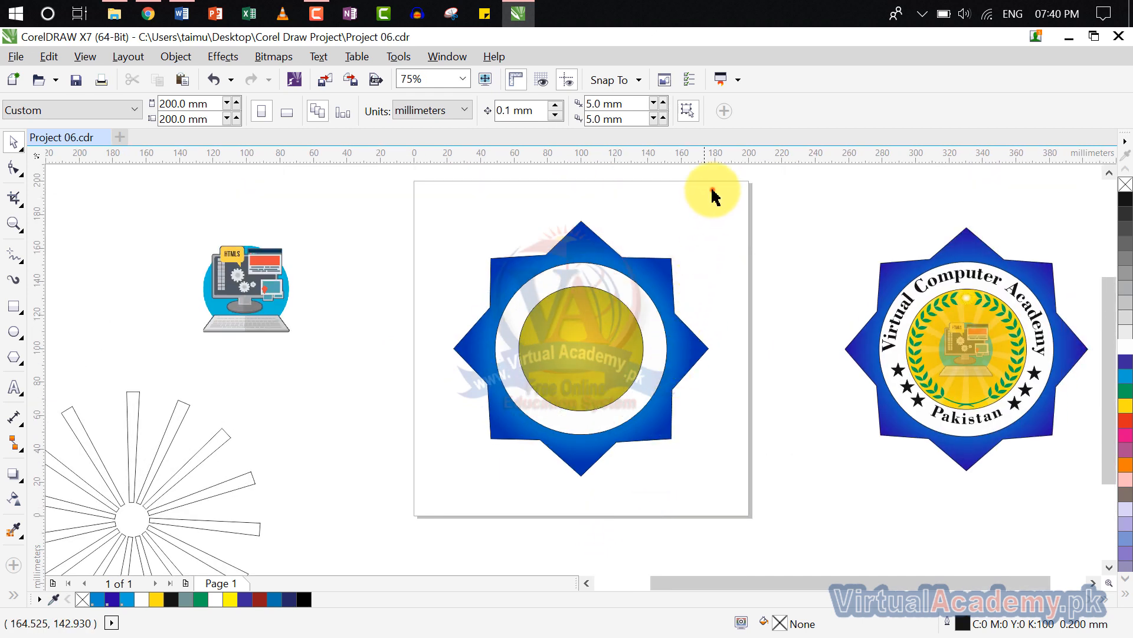
left_click_drag(713, 191, 417, 523)
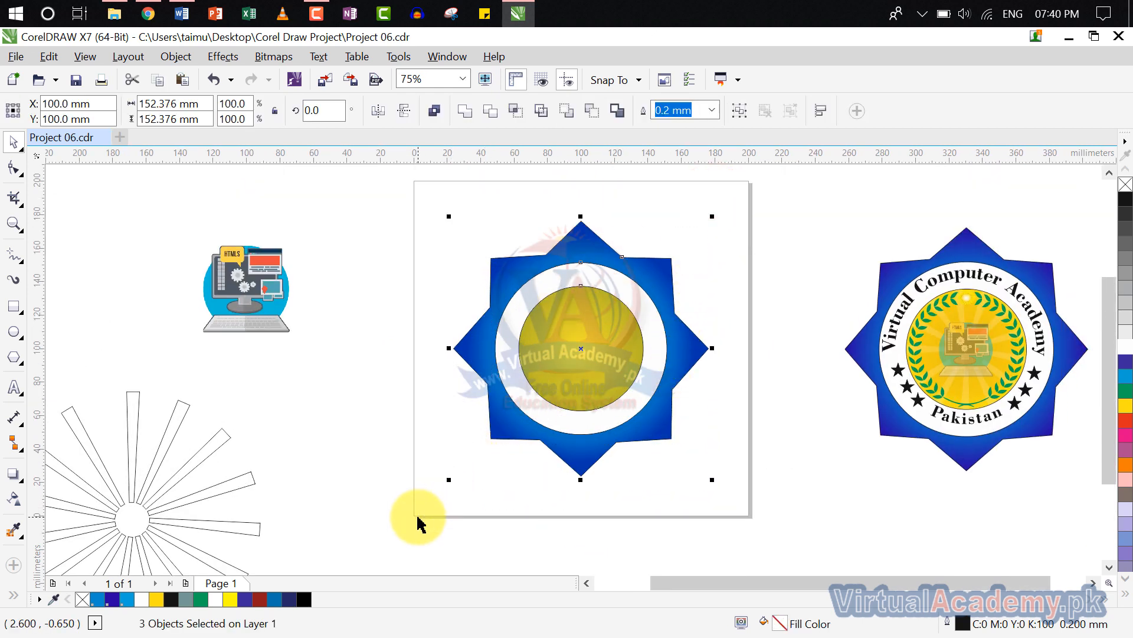
left_click(858, 502)
- Fill the combined ray object with white and remove its outline
left_click_drag(349, 488, 517, 403)
left_click(311, 422)
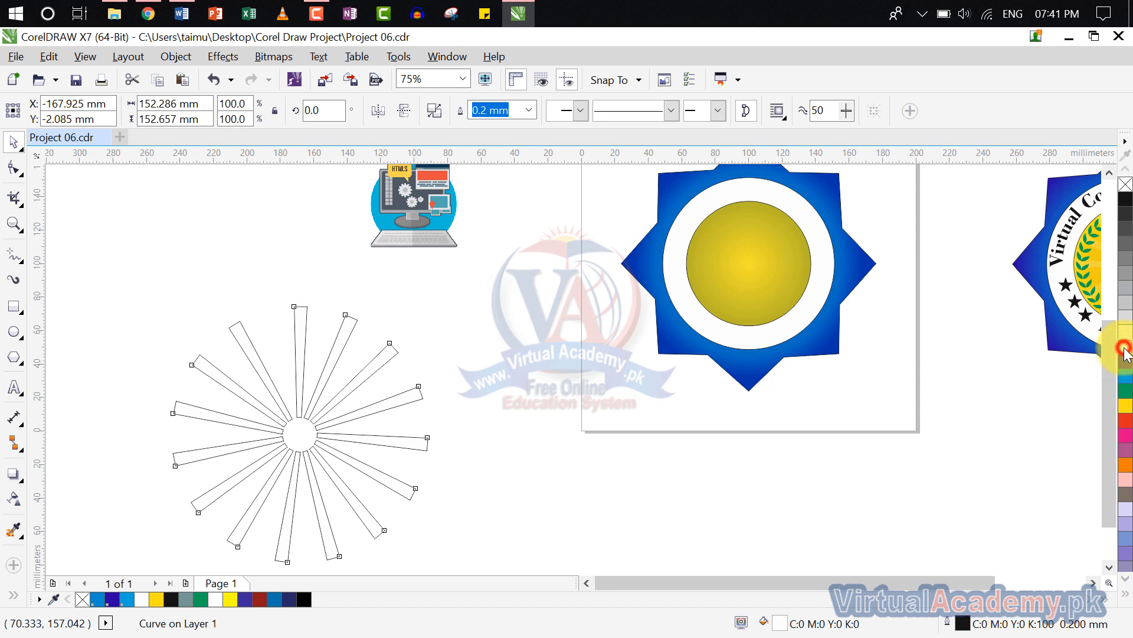
left_click(1126, 348)
right_click(1126, 185)
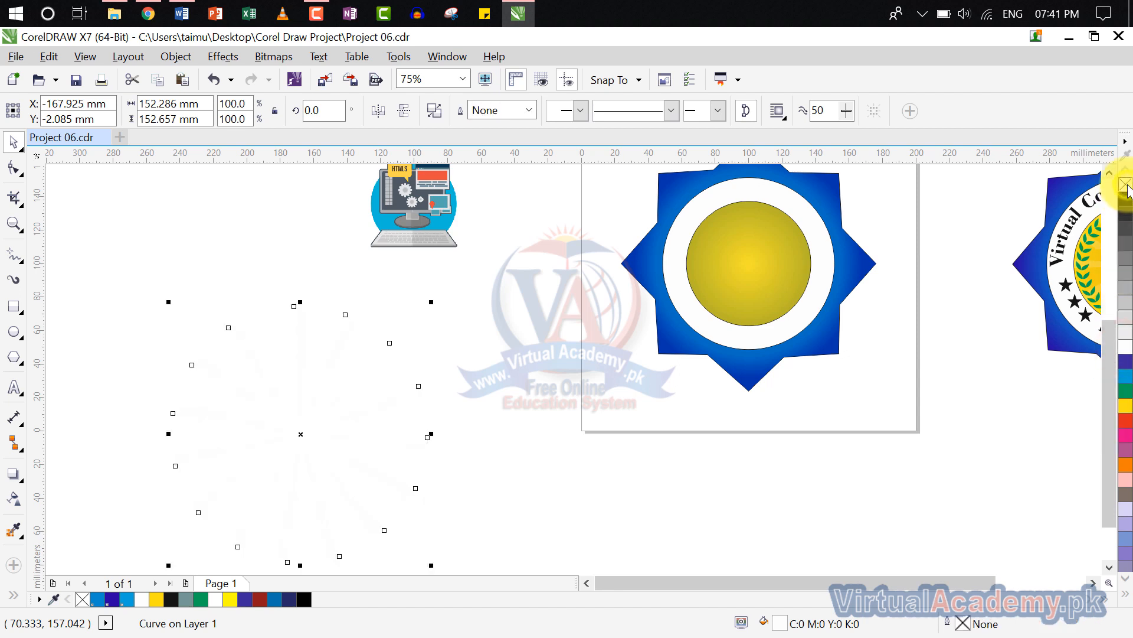
- Centre the white ray object on the page, over the star and circles
key("p")
left_click_drag(773, 441, 441, 558)
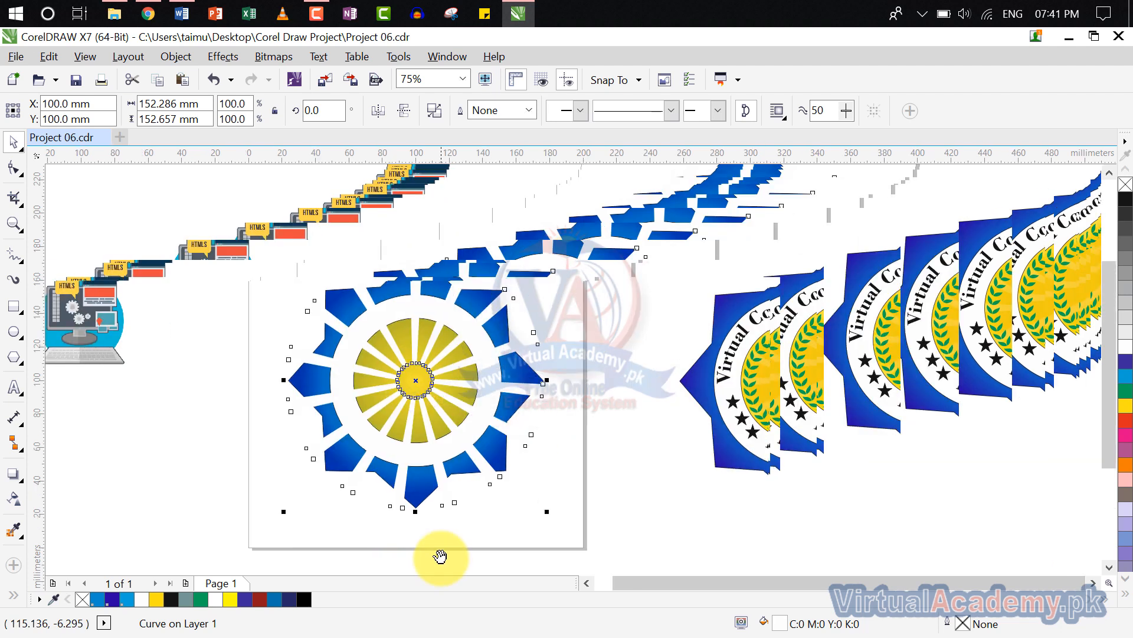
left_click(550, 474)
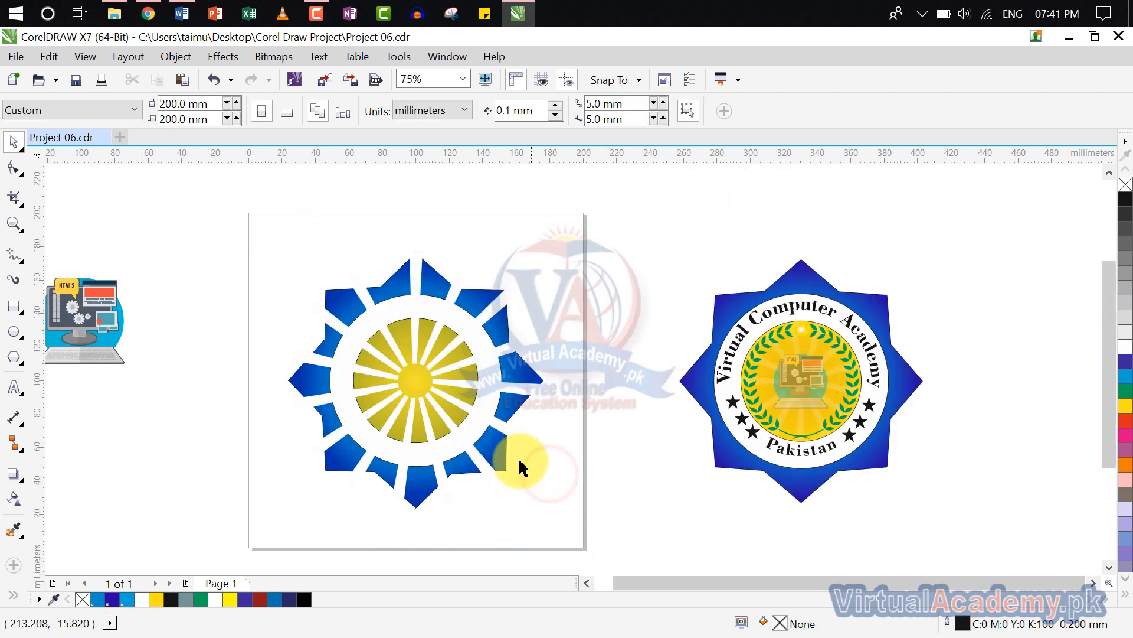
- Try a fountain transparency on the white rays, then apply a uniform transparency instead
left_click(430, 367)
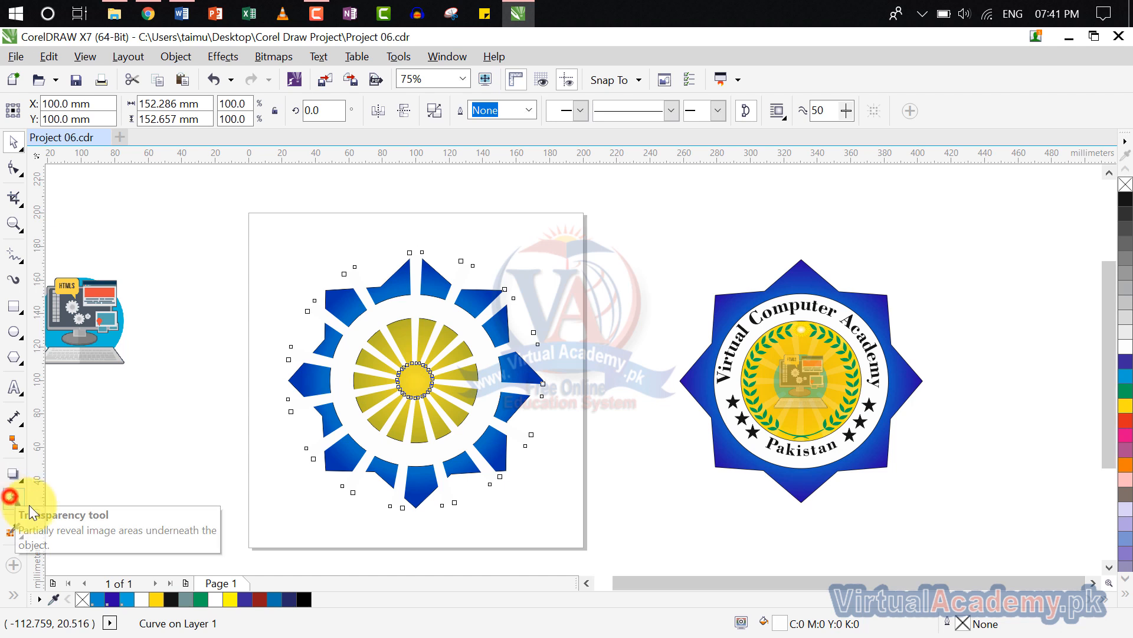
left_click(12, 497)
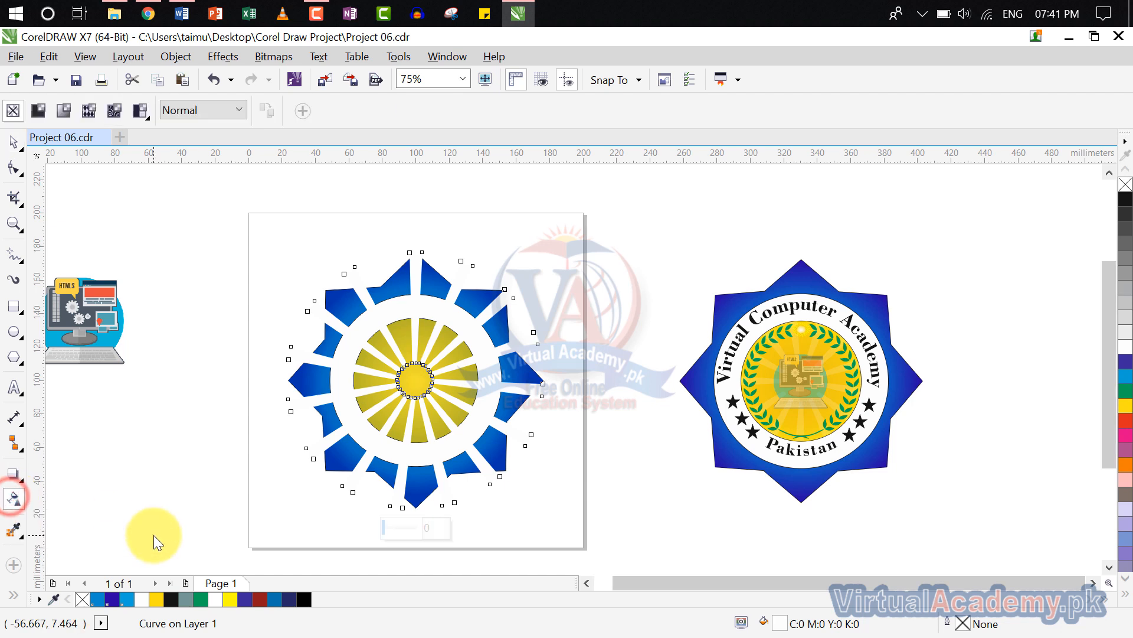
left_click(65, 110)
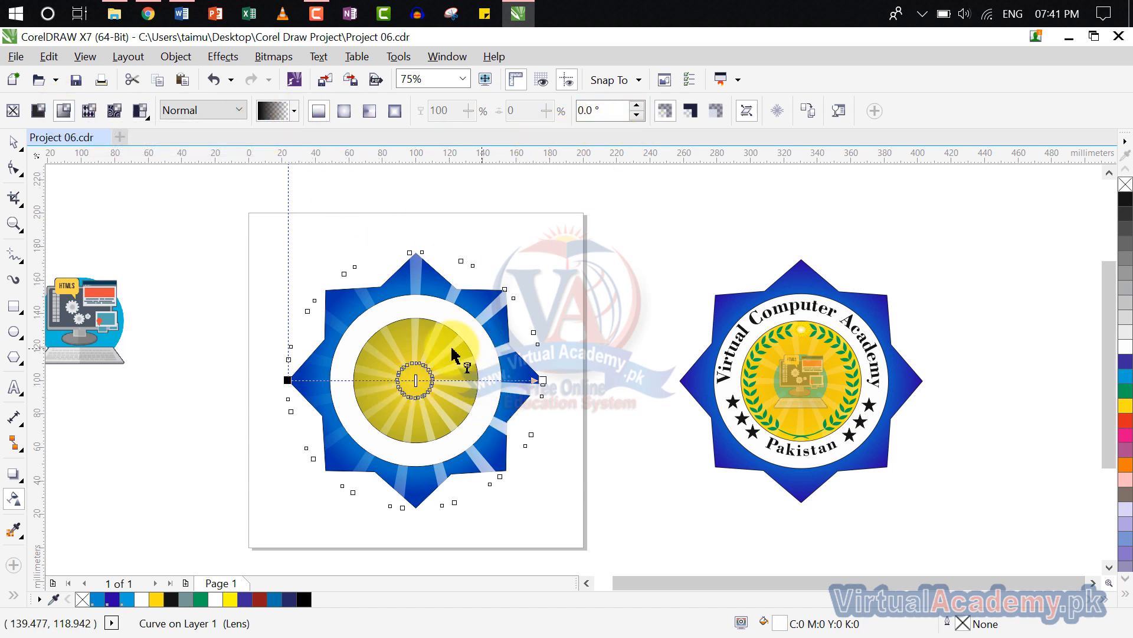
left_click(38, 110)
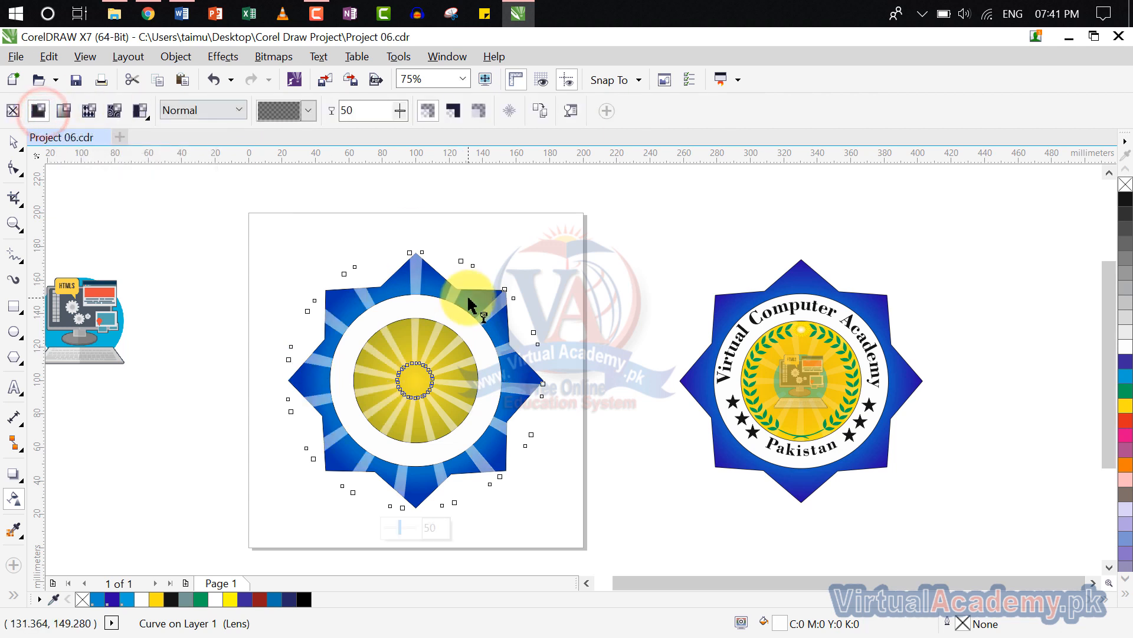
- Adjust the uniform transparency of the white rays to 81
left_click(400, 111)
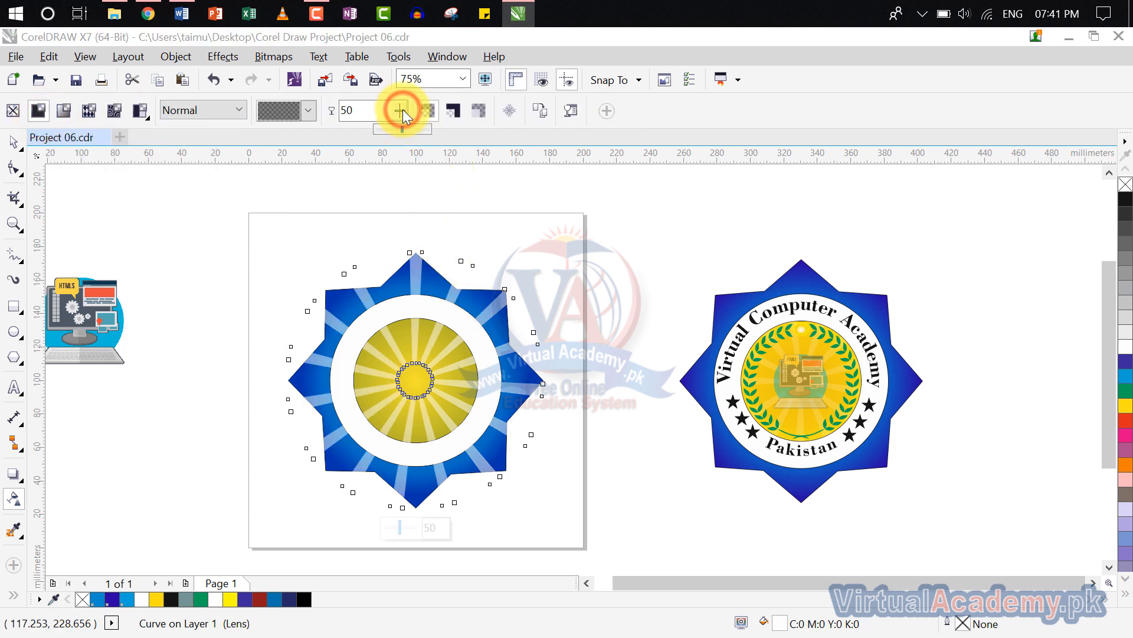
left_click(395, 130)
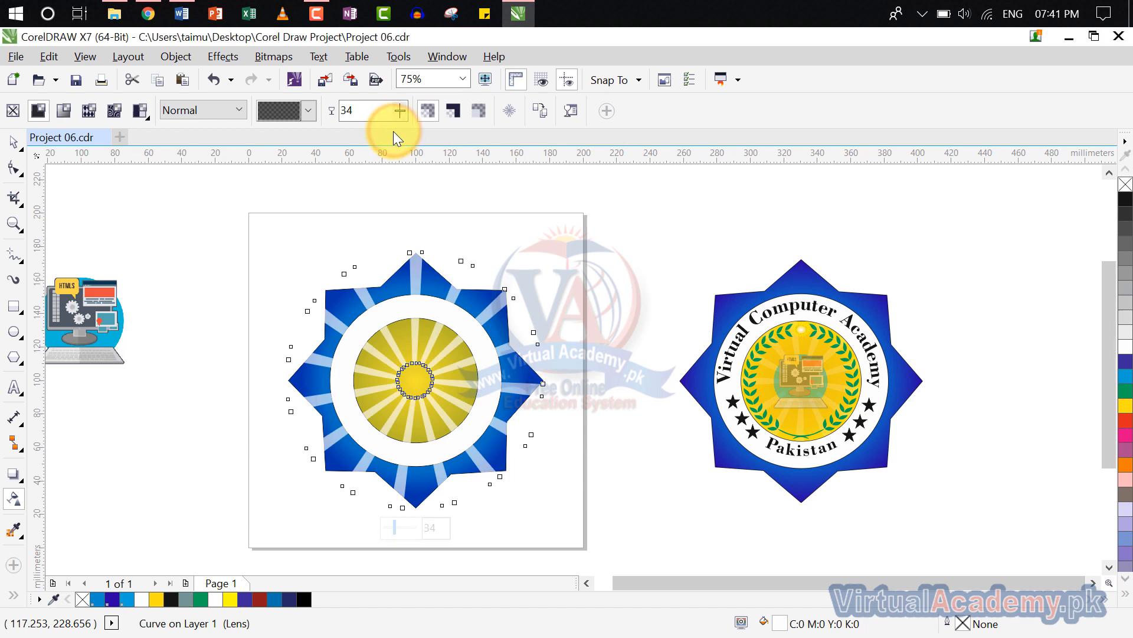
left_click(398, 117)
left_click(405, 128)
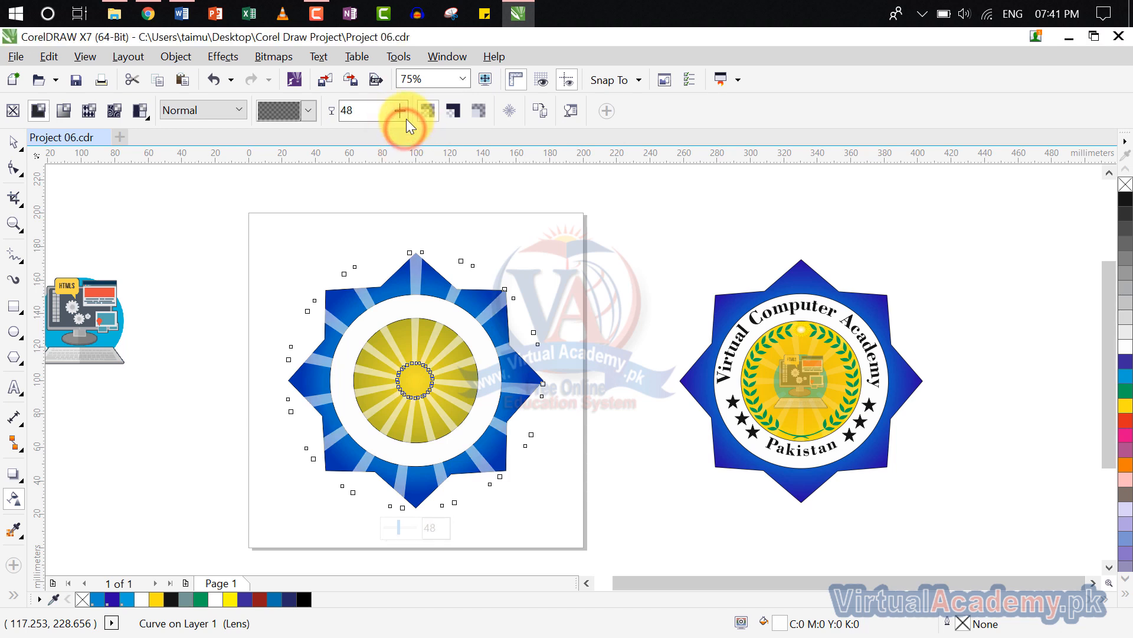
left_click(401, 109)
left_click(416, 130)
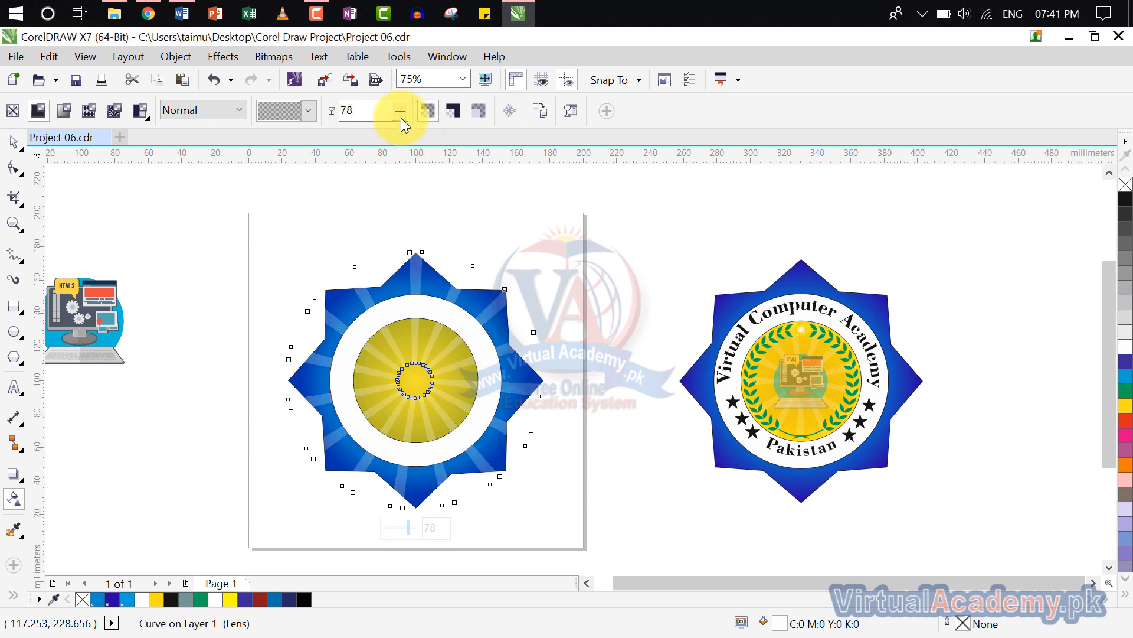
left_click(400, 115)
left_click(402, 129)
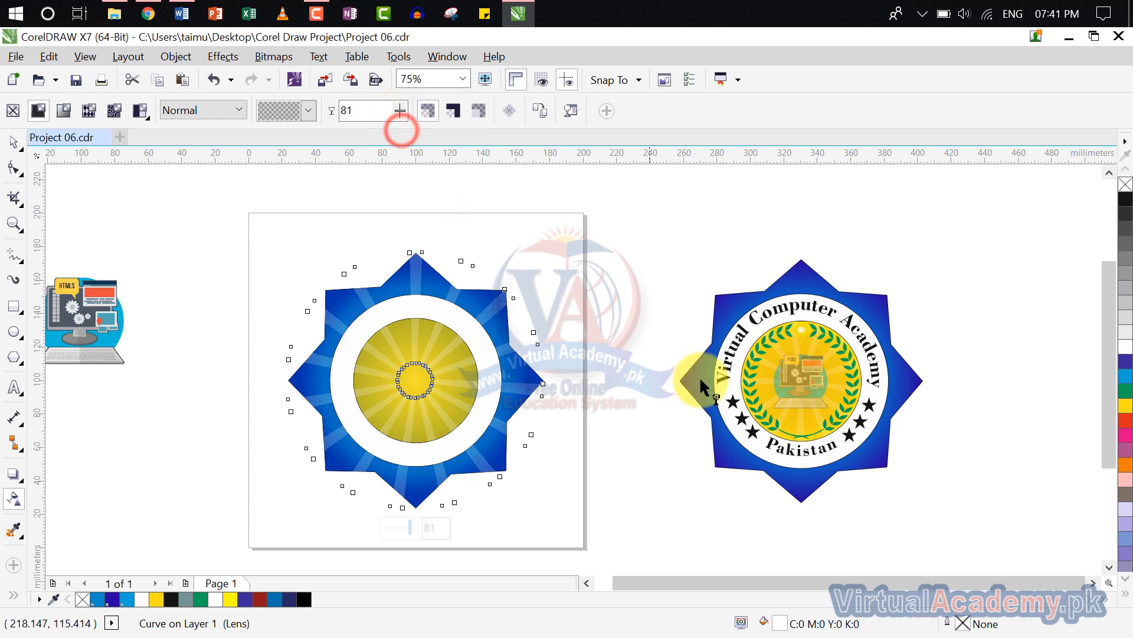
- PowerClip the semi-transparent white rays inside the yellow inner circle and deselect the result
scroll(775, 357, "up", 1)
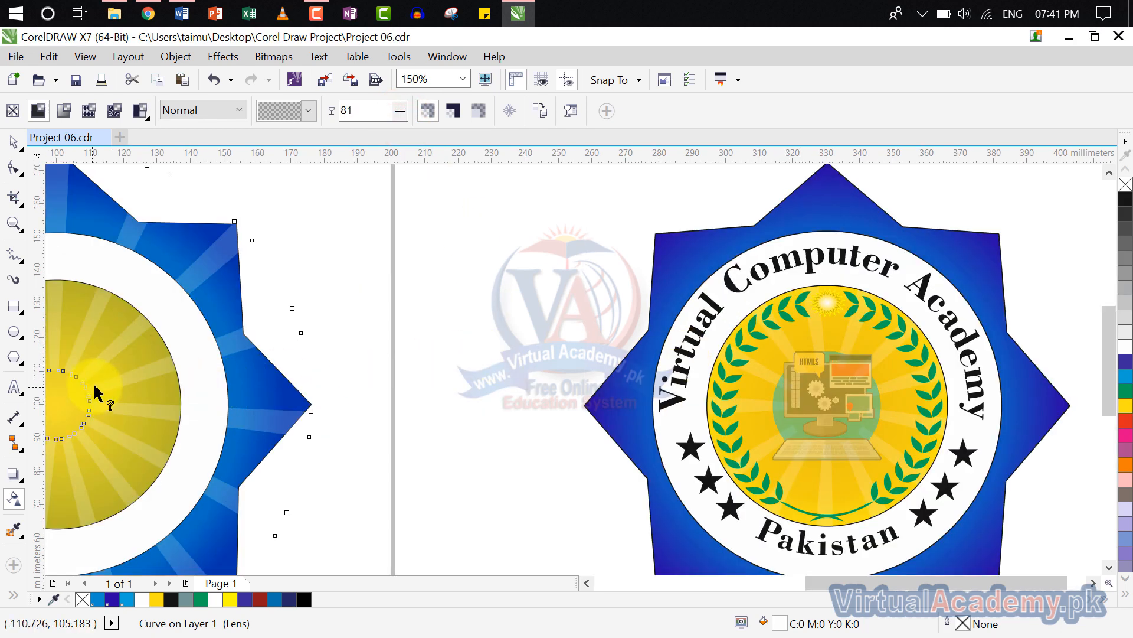
left_click_drag(96, 384, 504, 378)
scroll(504, 384, "down", 1)
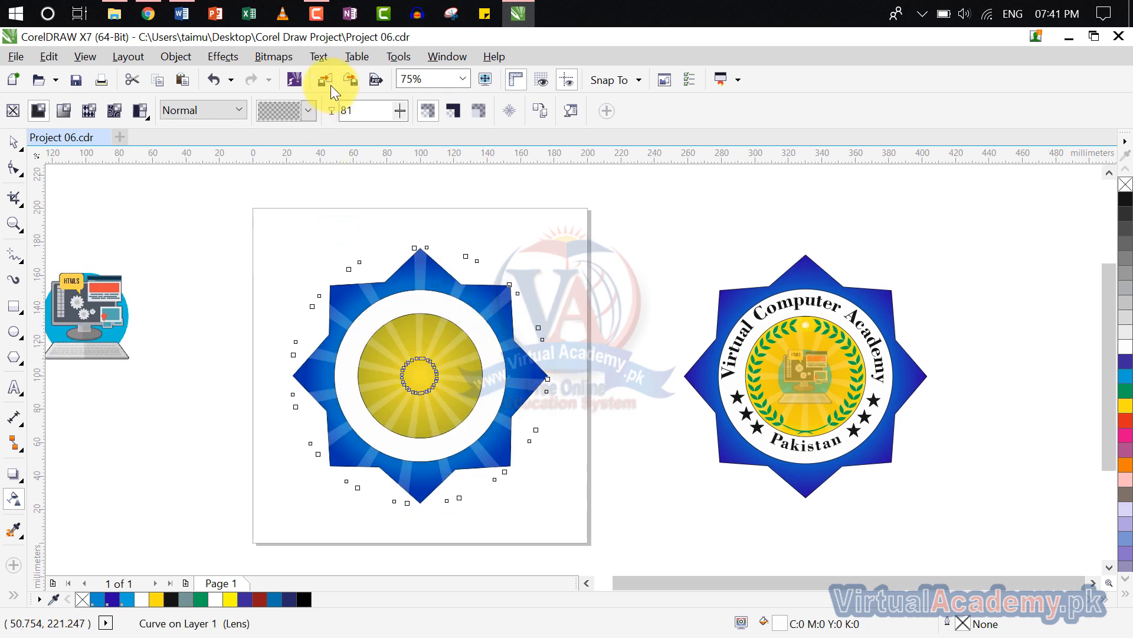
left_click(227, 57)
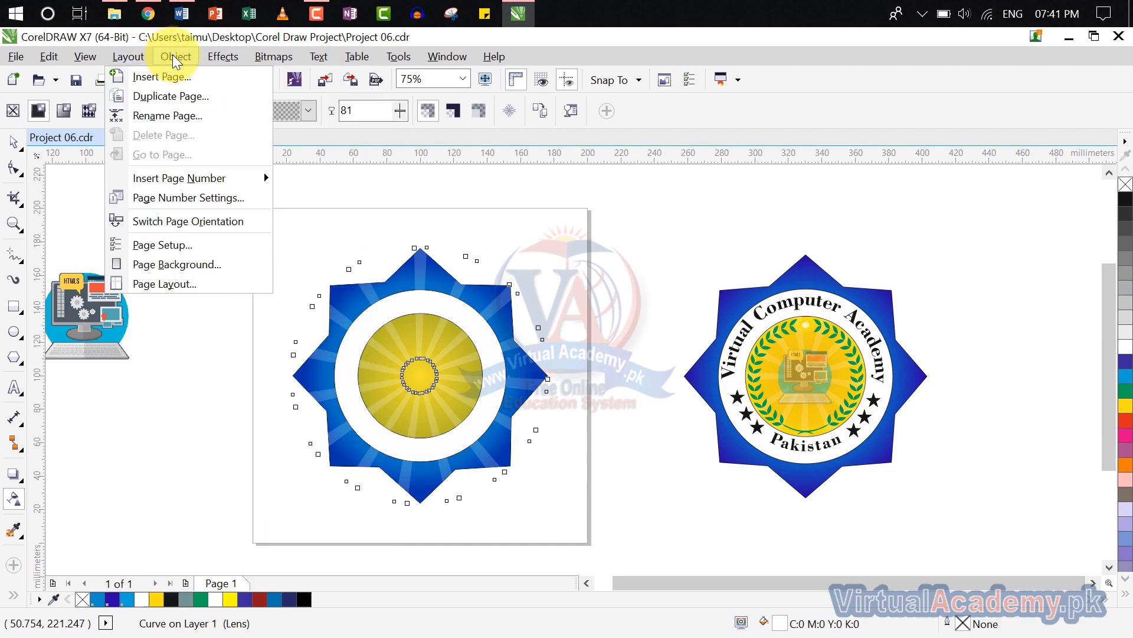
mouse_move(176, 54)
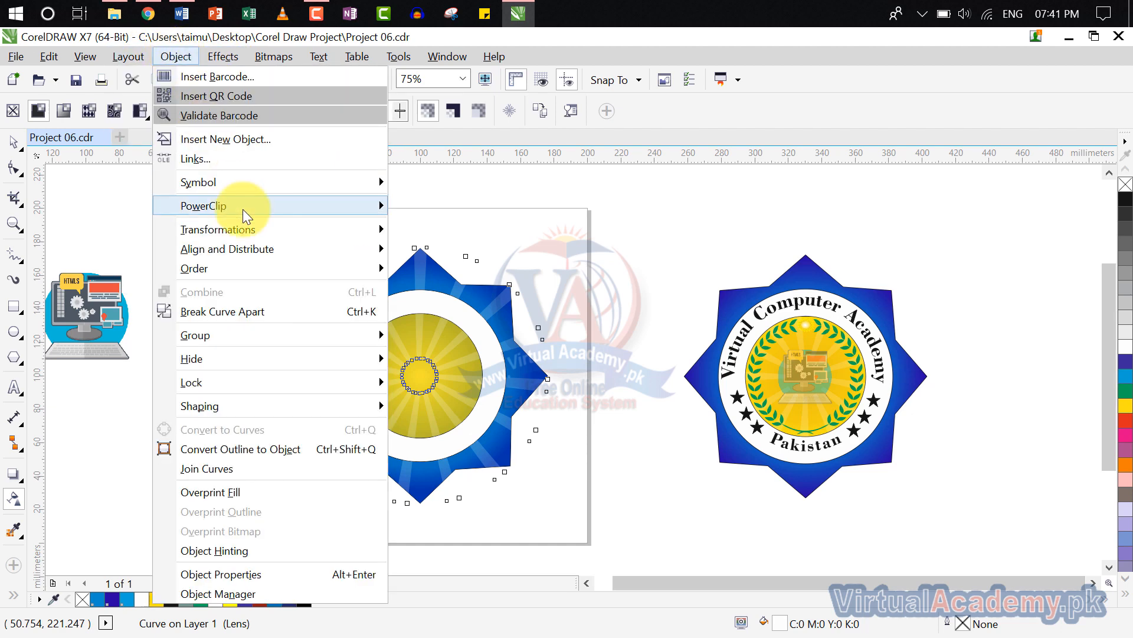
mouse_move(282, 206)
left_click(424, 205)
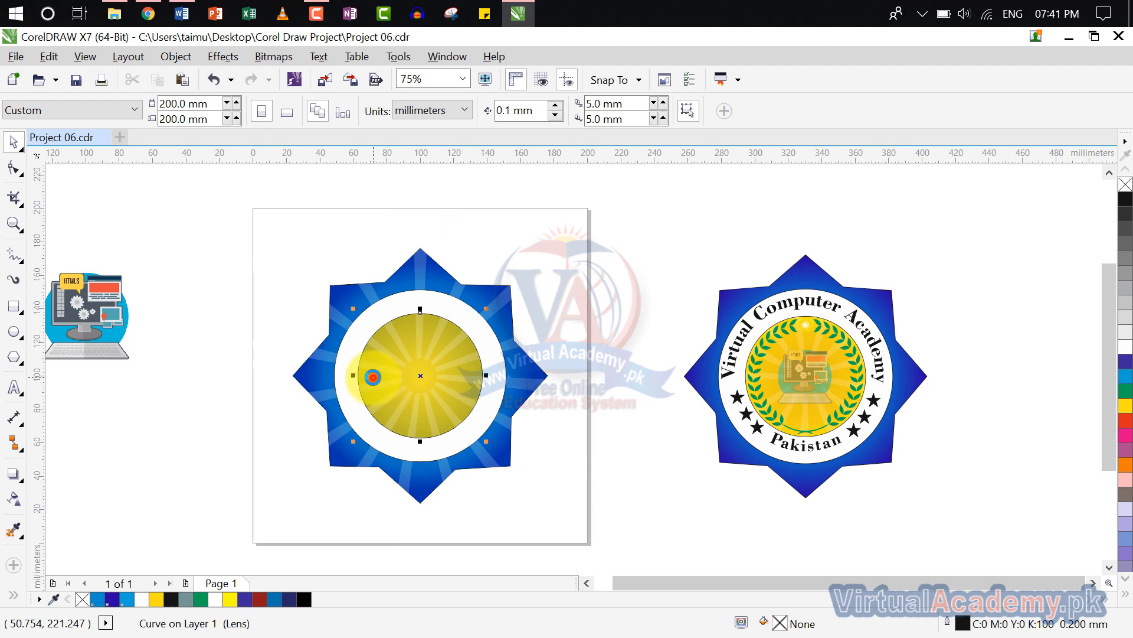
left_click(373, 377)
left_click(588, 308)
- Add the artistic text "Virtual Computer Academy" below the computer illustration, outside the page
scroll(419, 364, "up", 2)
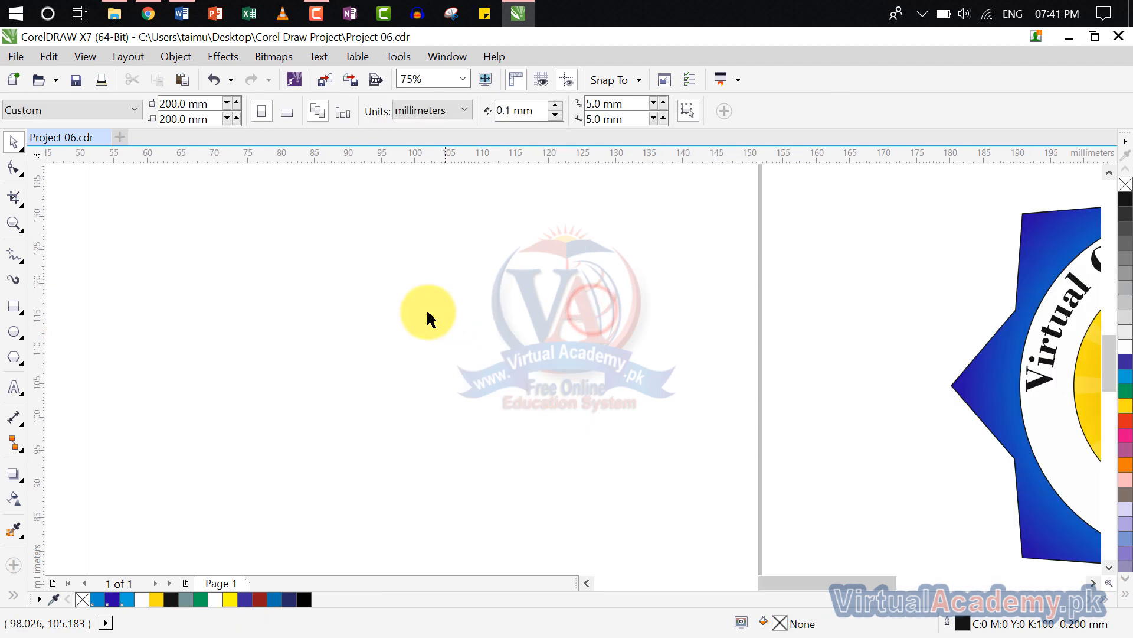
scroll(395, 350, "down", 1)
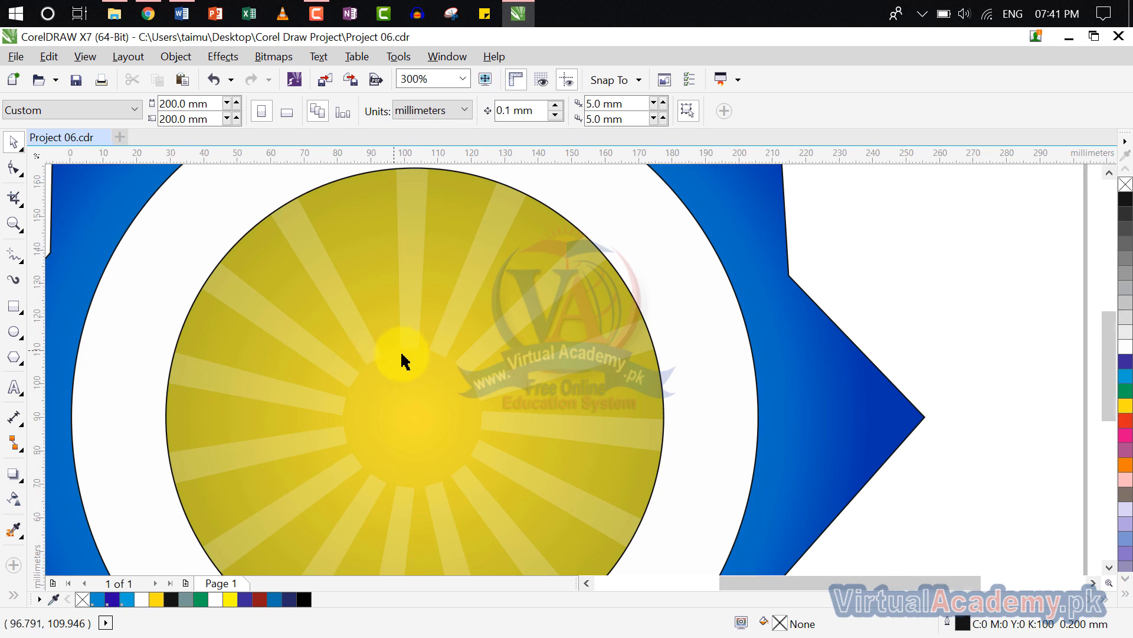
scroll(402, 362, "down", 2)
scroll(804, 330, "up", 2)
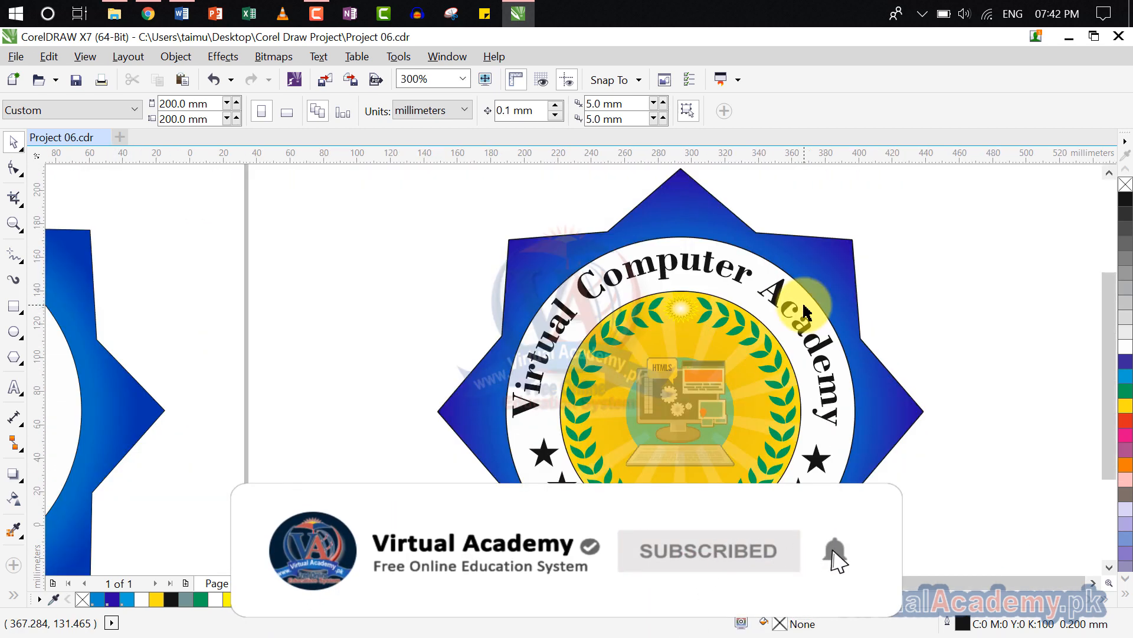
scroll(804, 310, "down", 2)
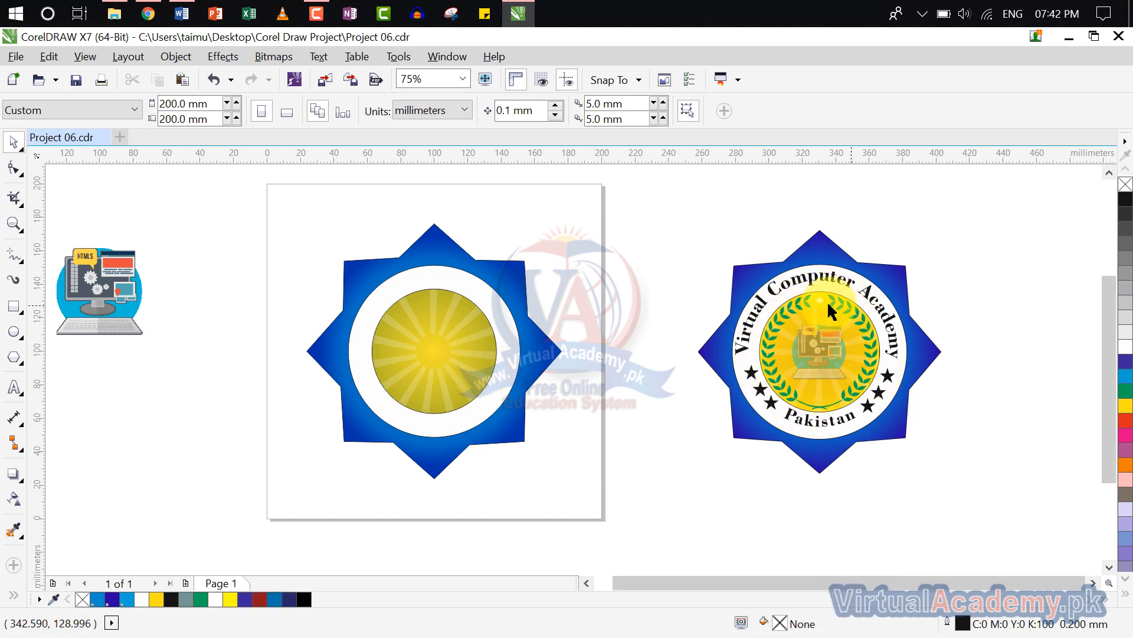
scroll(507, 366, "left", 2)
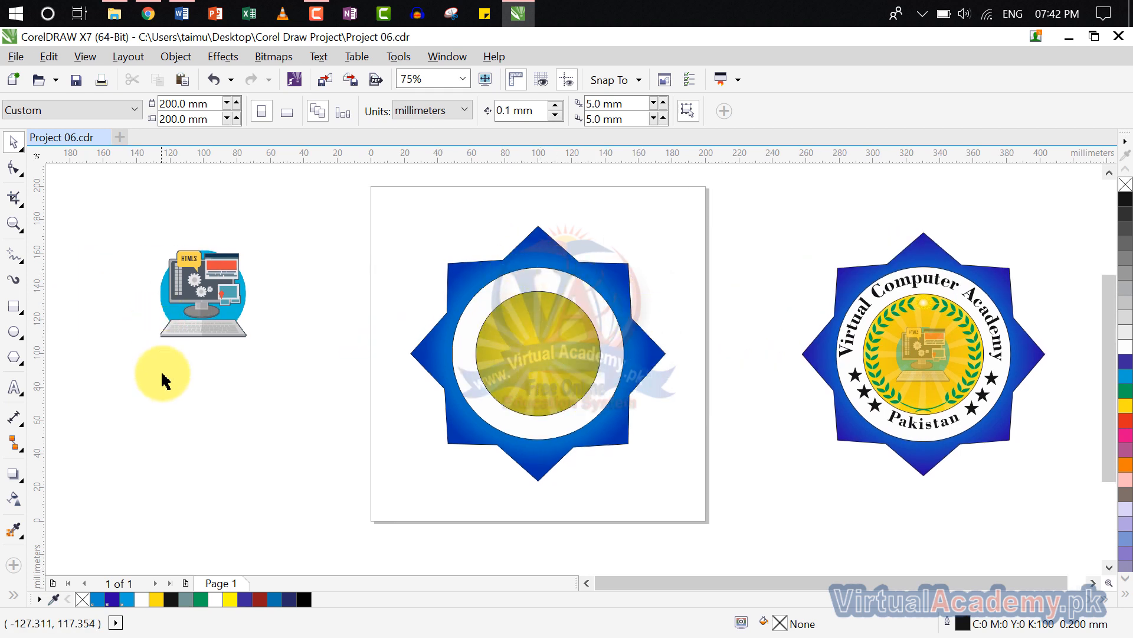
left_click(13, 386)
left_click(186, 476)
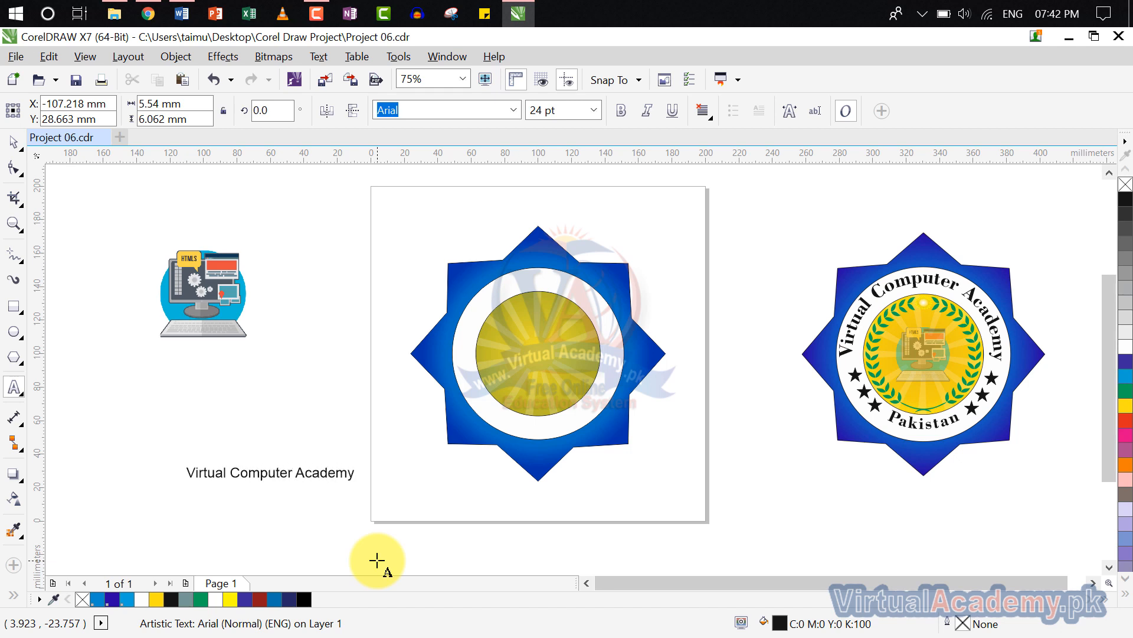
- Set the "Virtual Computer Academy" text in Bodoni Bd BT and enlarge it to about 34.84 pt
left_click_drag(357, 475, 132, 468)
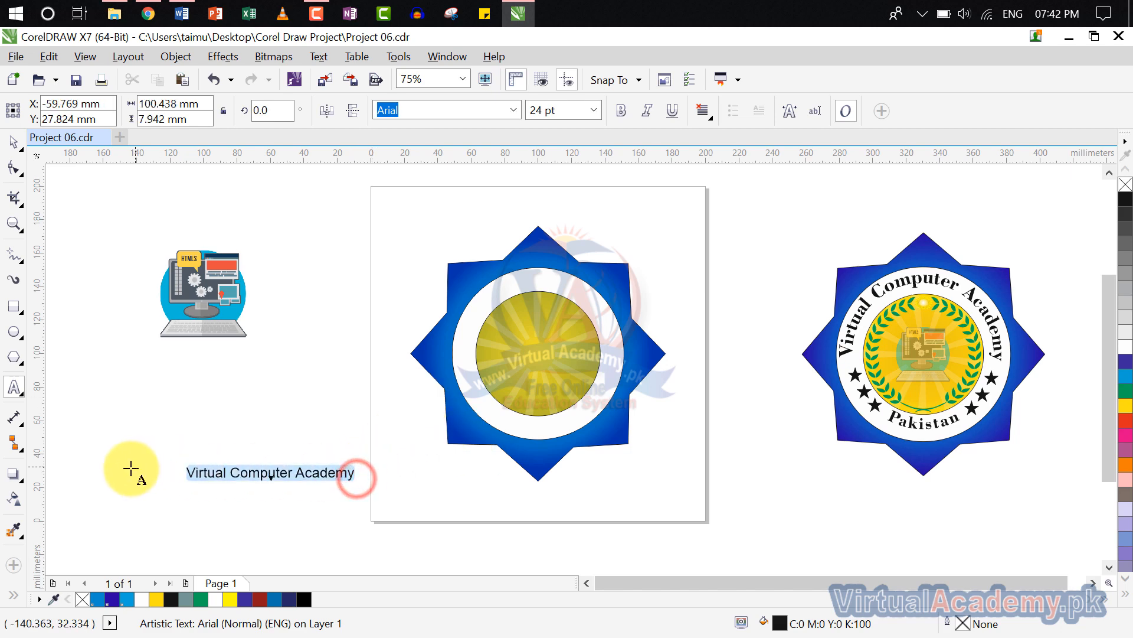
left_click(519, 108)
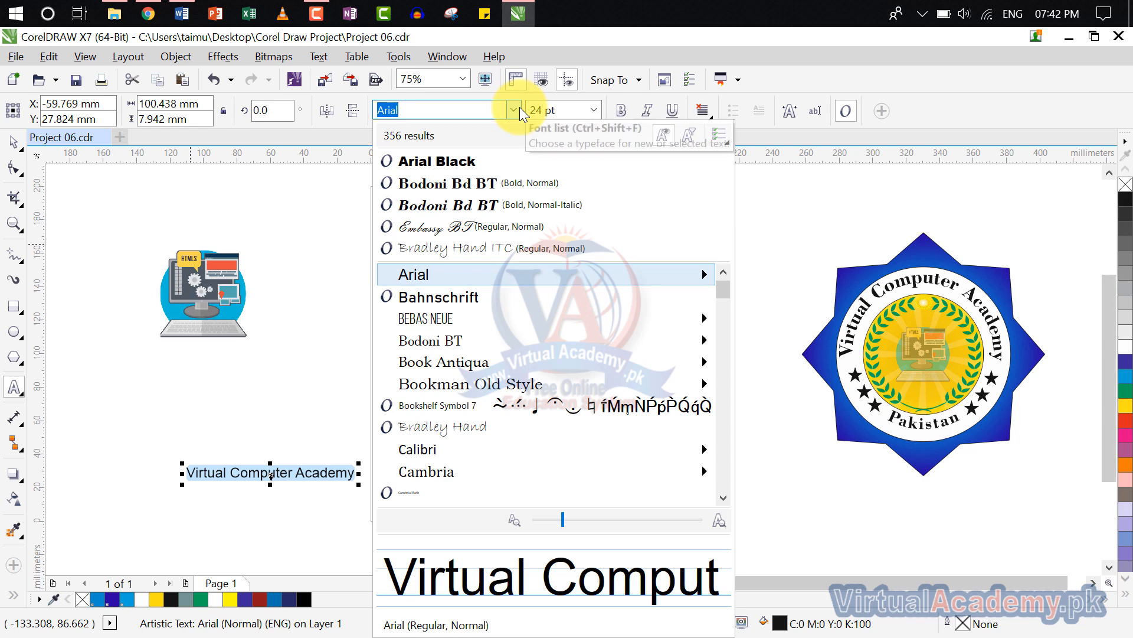
left_click(469, 187)
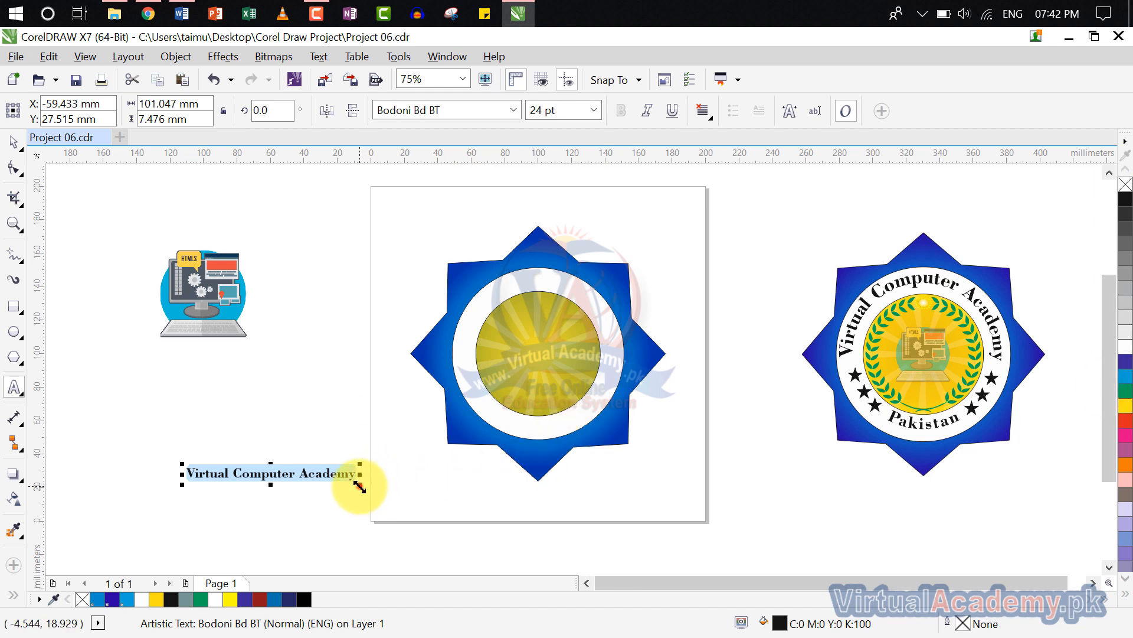
left_click_drag(360, 485, 500, 558)
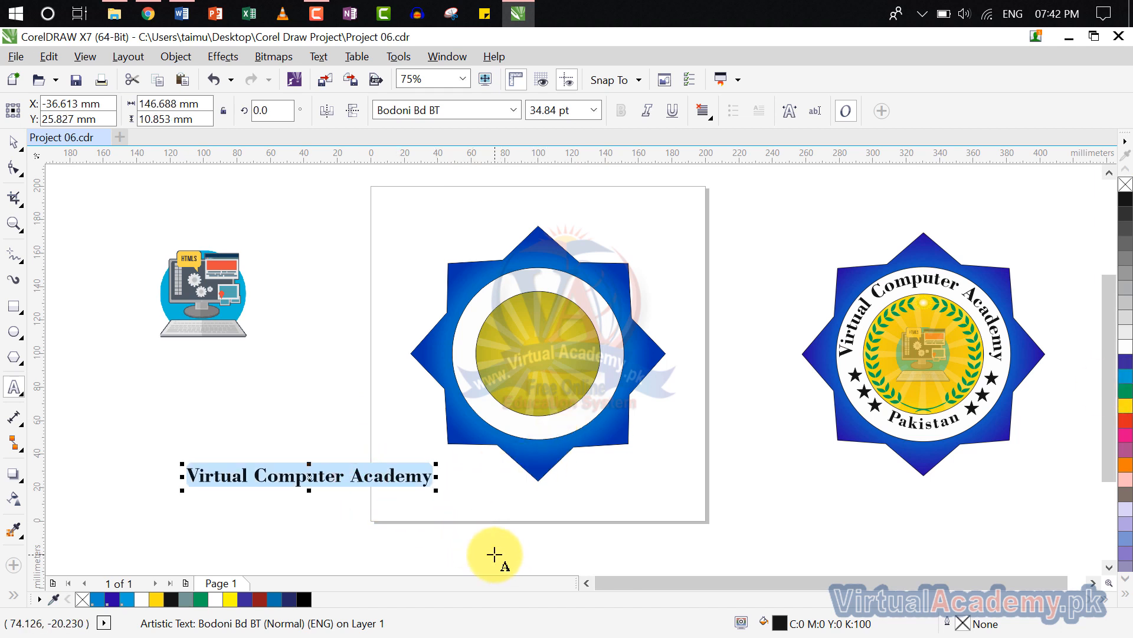
- Fit the academy name to the white circle's curve at -12.5 mm from the path, above the yellow circle
left_click(332, 54)
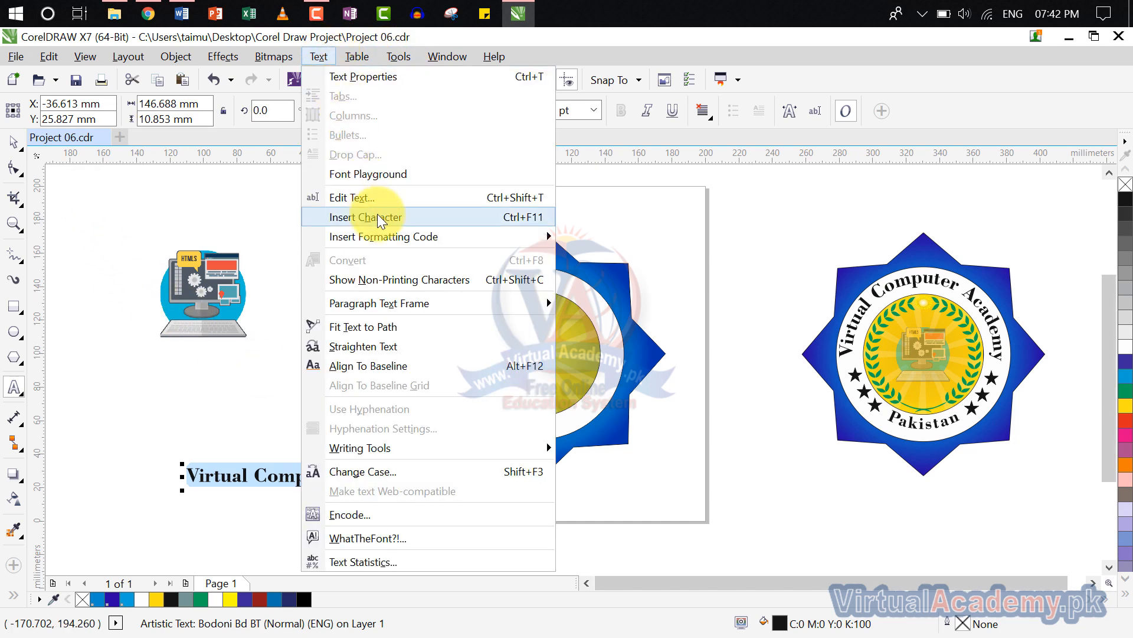
left_click(392, 326)
left_click(530, 287)
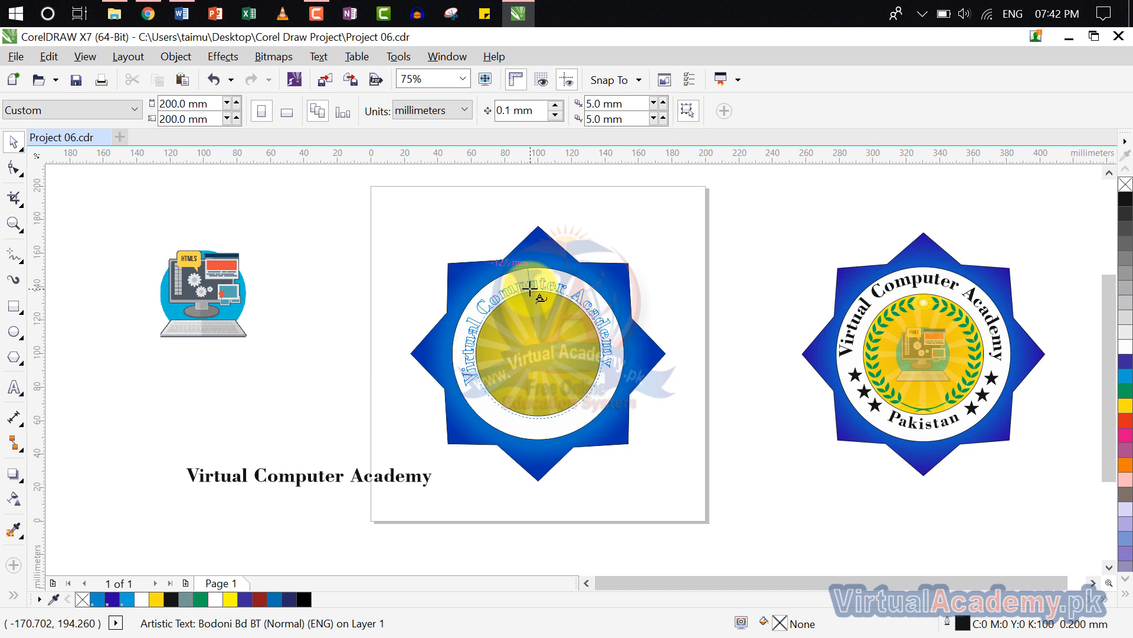
left_click(530, 287)
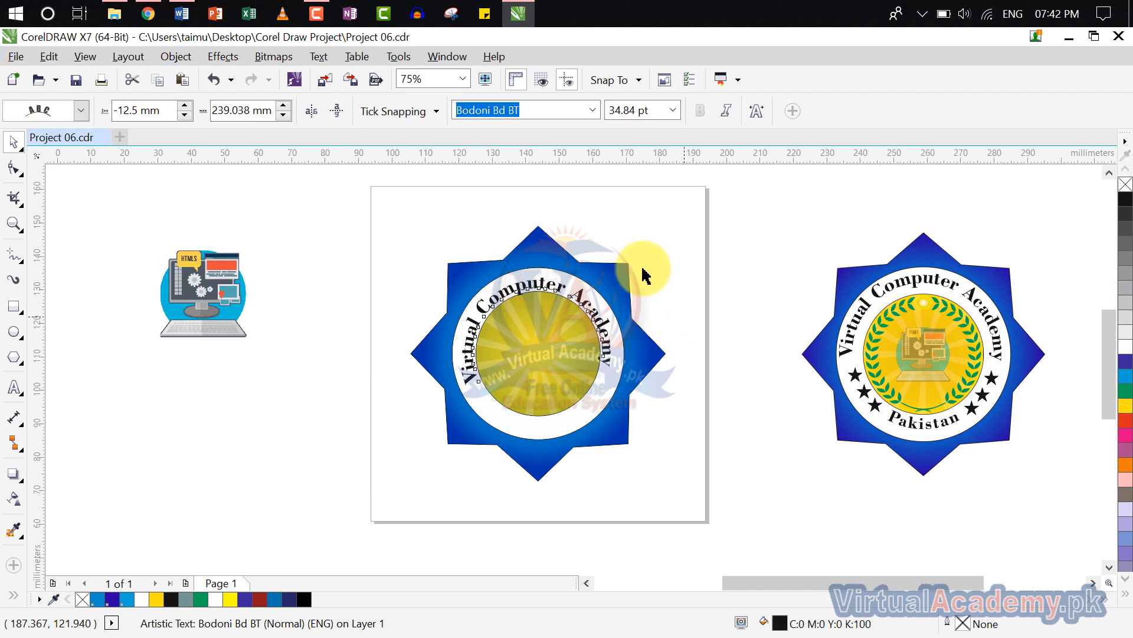
- Set the curved text's distance from the path to -10.5 mm
scroll(643, 266, "up", 2)
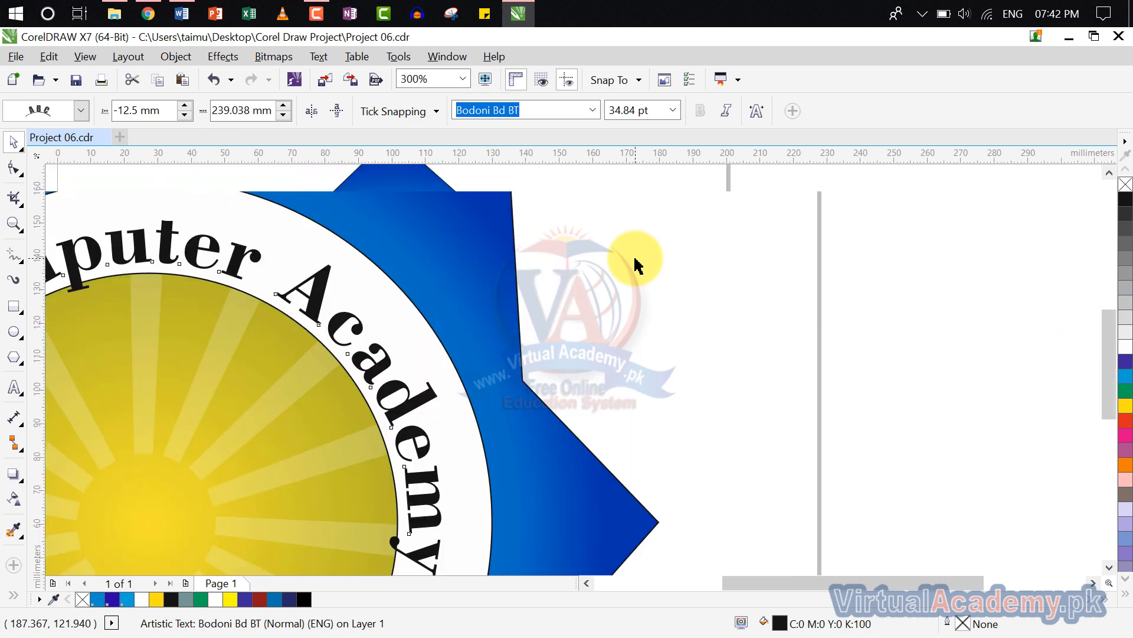
scroll(635, 260, "down", 1)
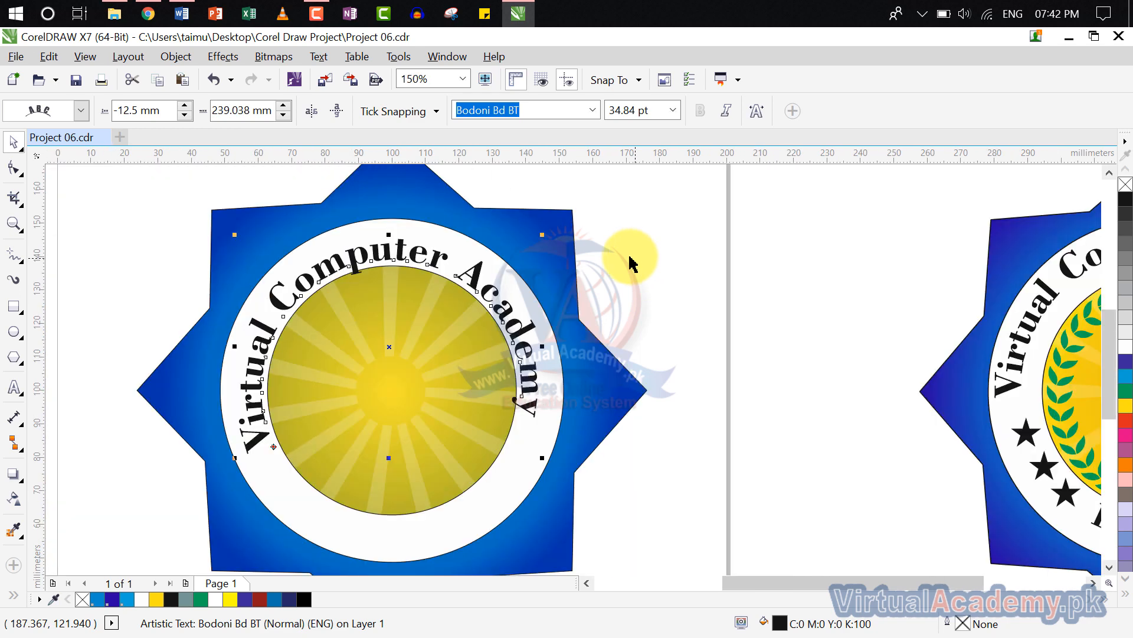
left_click(186, 107)
left_click(186, 107)
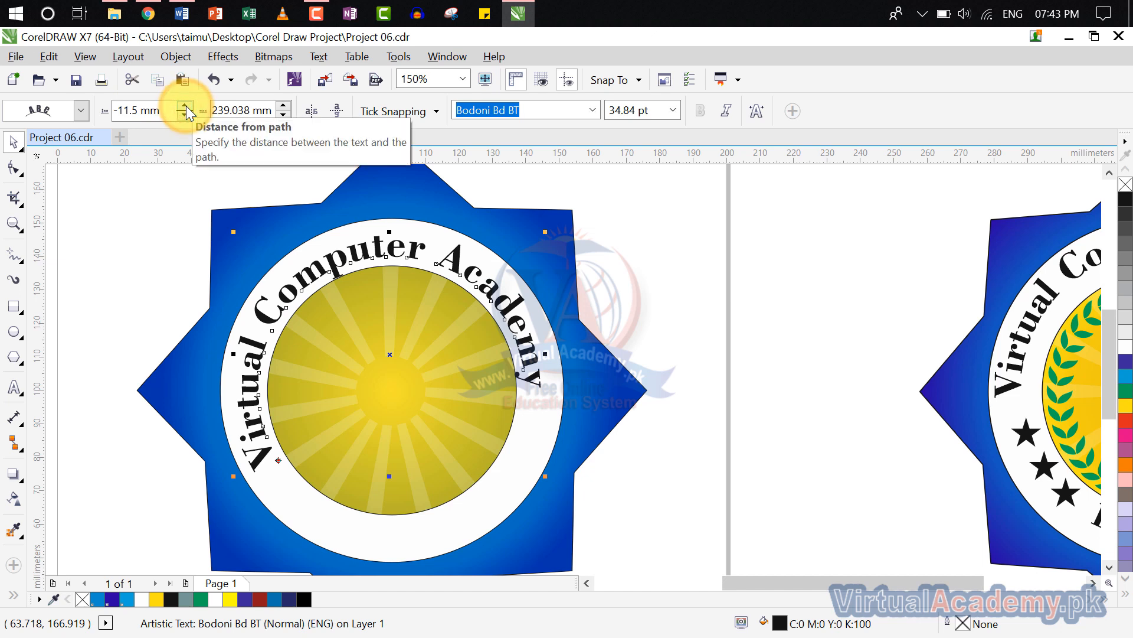
left_click(186, 106)
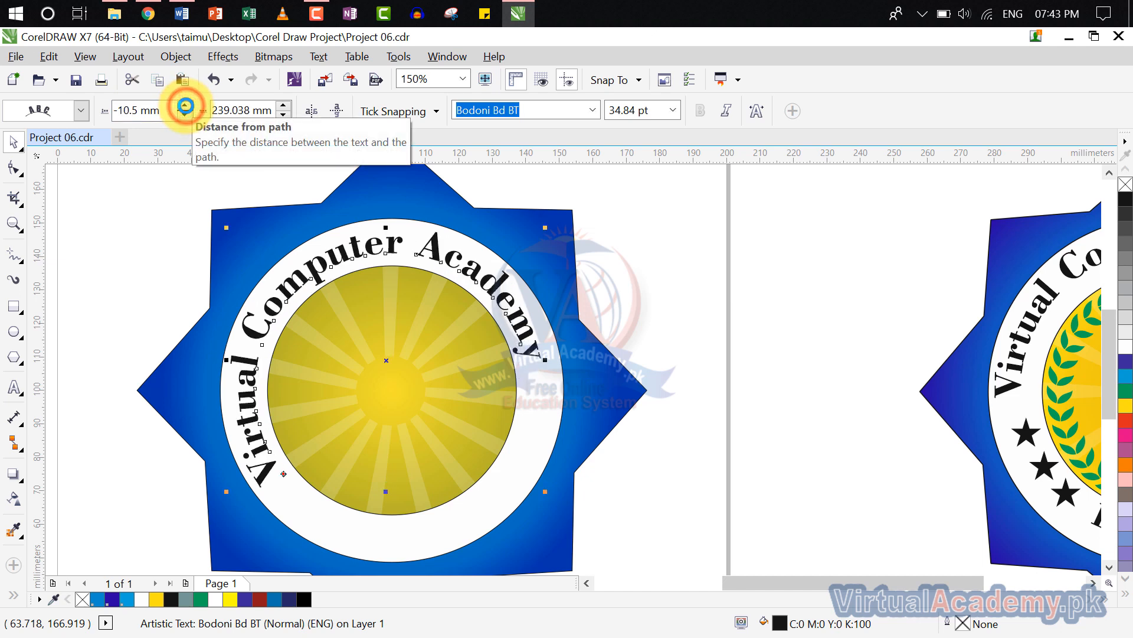
- Adjust the curved text's offset along the path to 256.038 mm
left_click(283, 118)
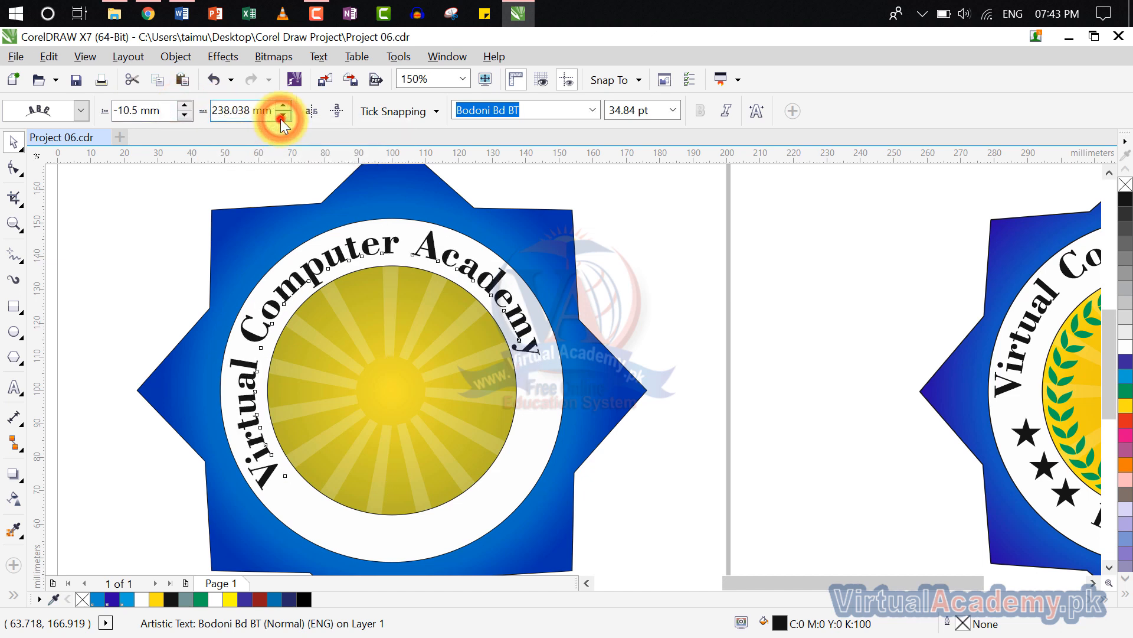
left_click(283, 106)
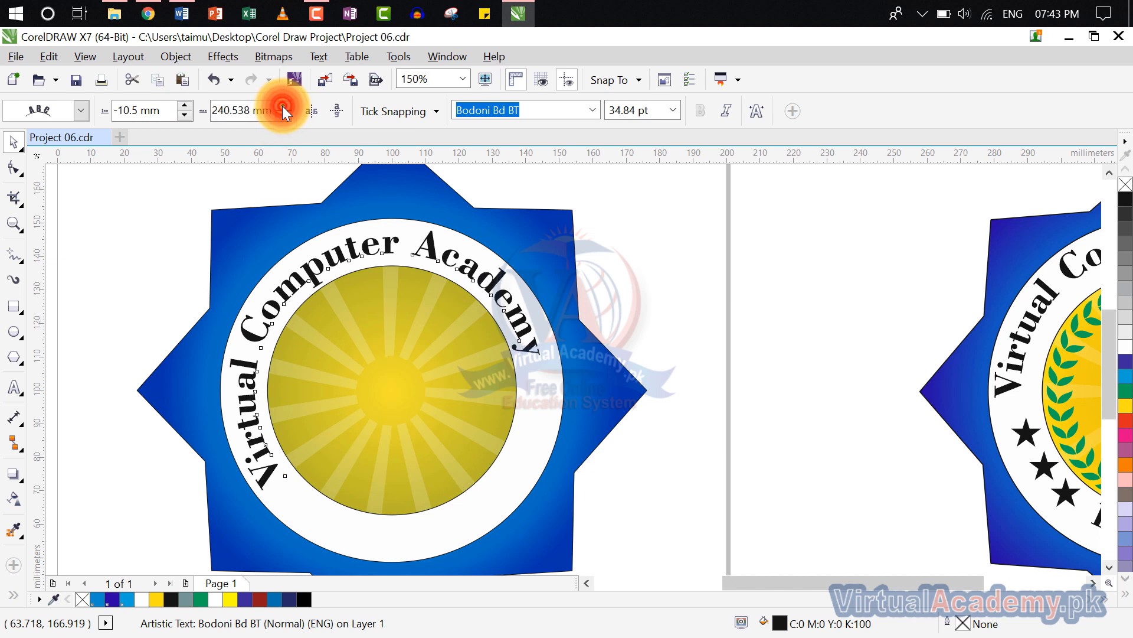
left_click(283, 107)
left_click(283, 107)
left_click(282, 107)
left_click(283, 107)
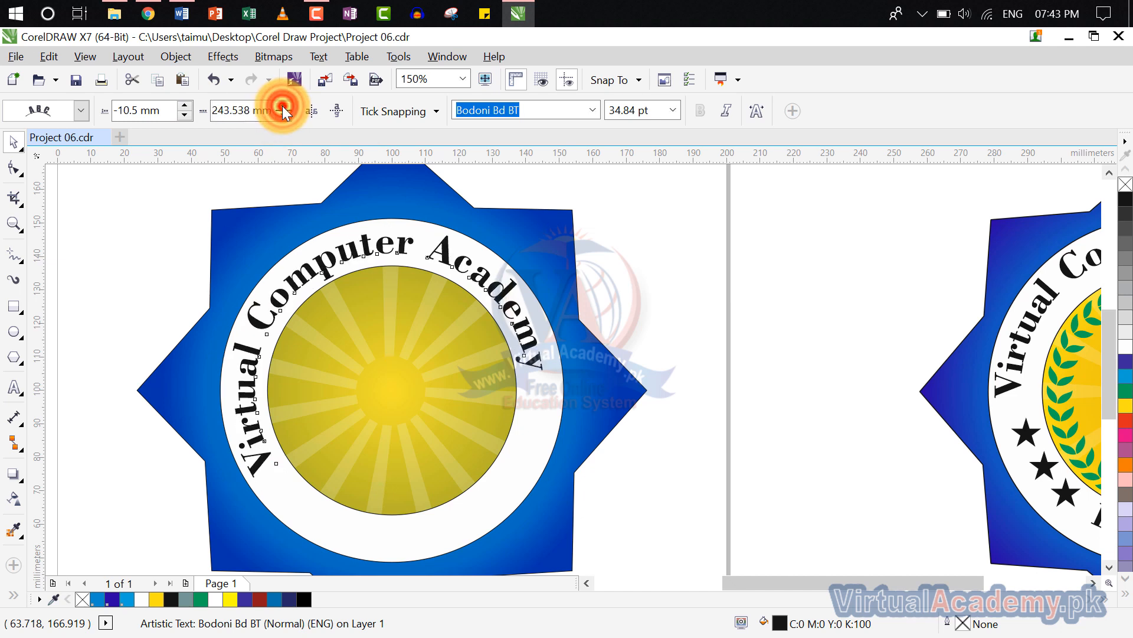
left_click(283, 107)
left_click(282, 107)
left_click(282, 107)
left_click(282, 107)
left_click(283, 106)
left_click(283, 107)
left_click(283, 107)
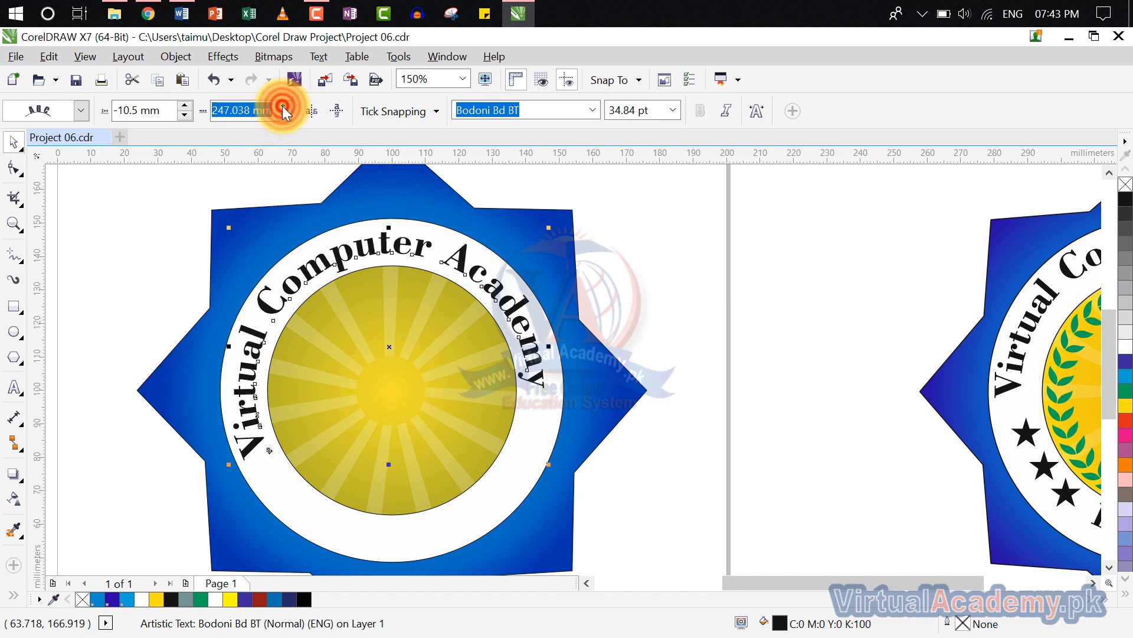
left_click(283, 107)
left_click(283, 107)
left_click(282, 107)
left_click(283, 107)
left_click(283, 107)
left_click(283, 107)
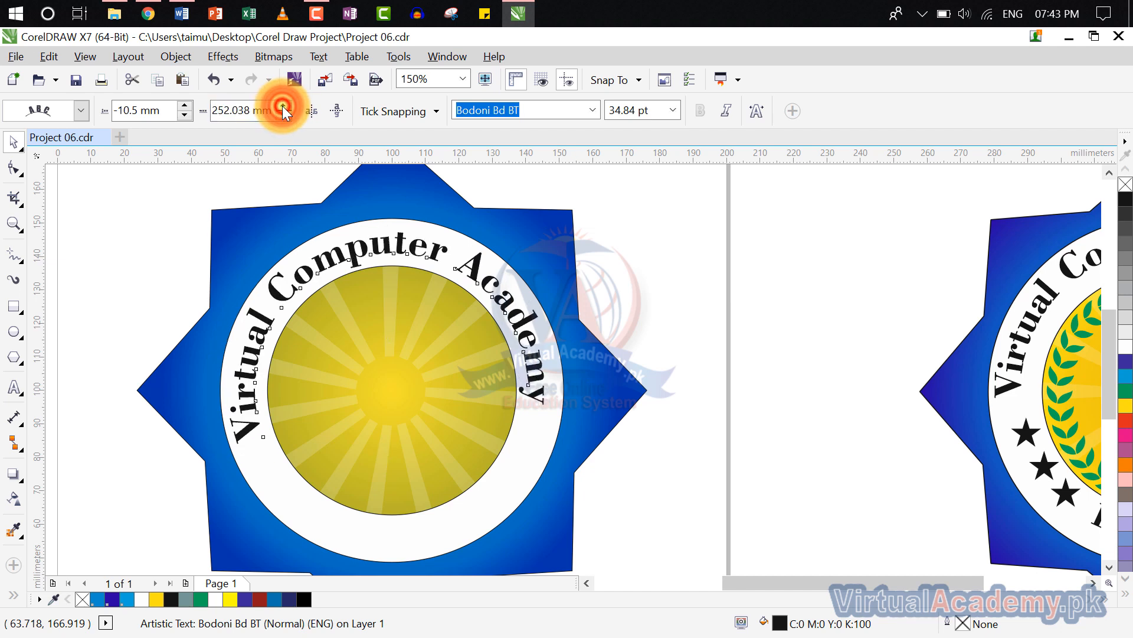
left_click(283, 107)
left_click(282, 107)
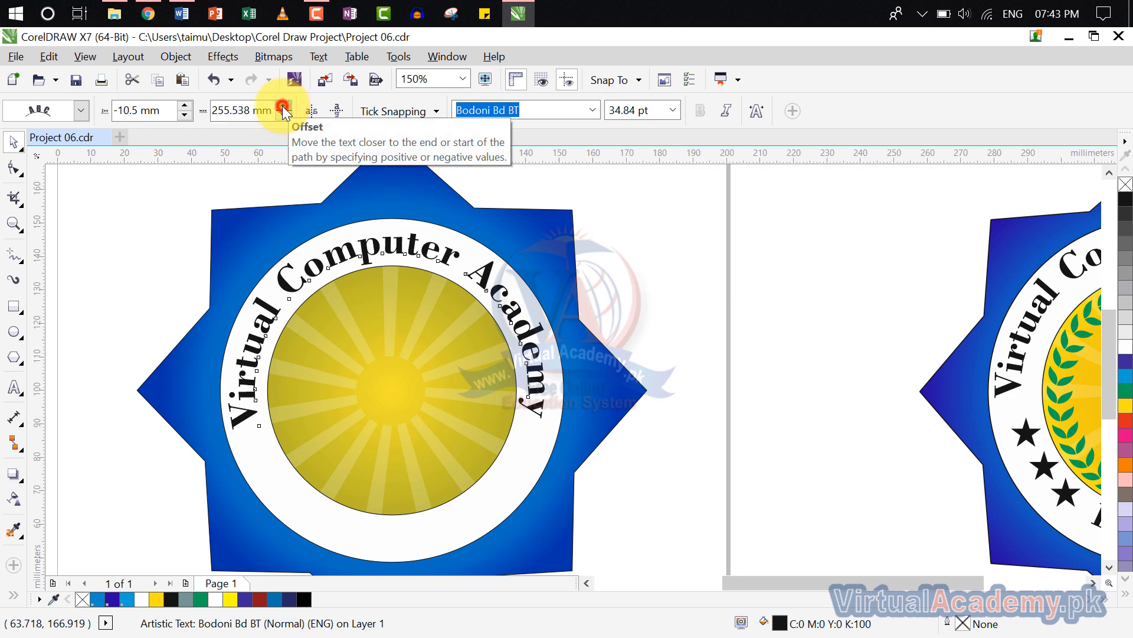
left_click(283, 107)
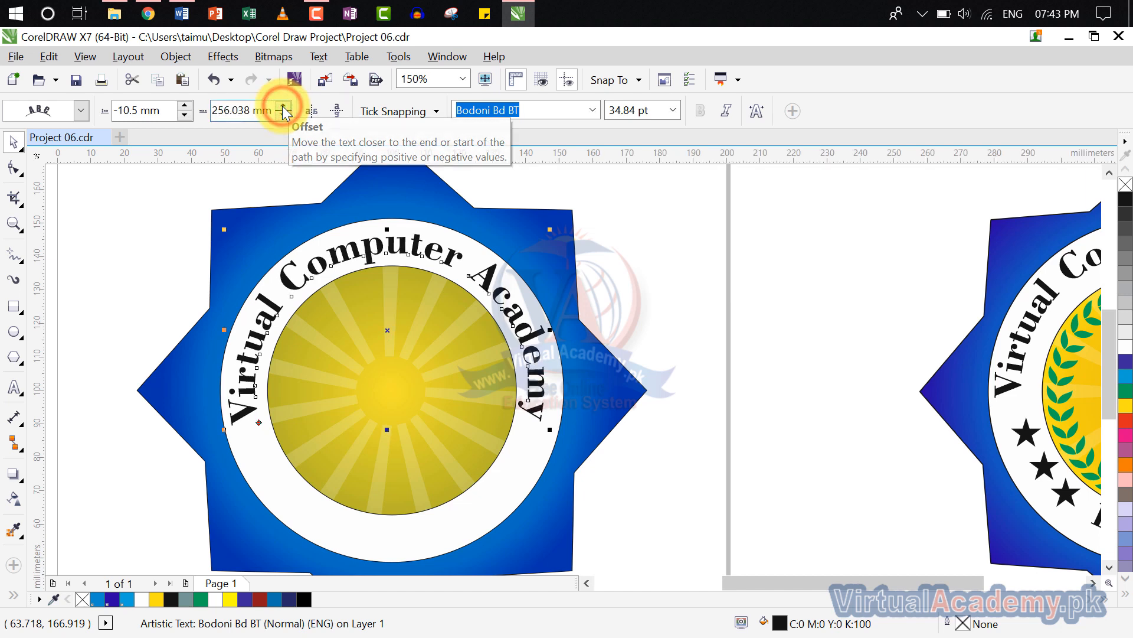
- Widen the character spacing of the curved academy name with the Shape tool so it spans more of the white ring, and deselect it
left_click(21, 171)
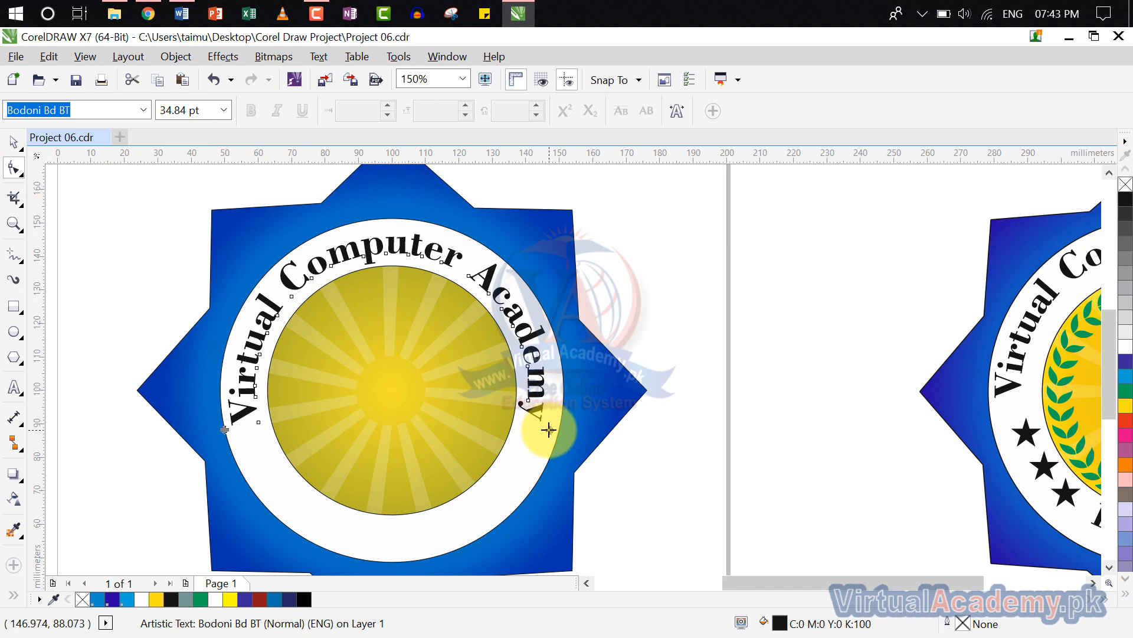
left_click_drag(549, 429, 650, 476)
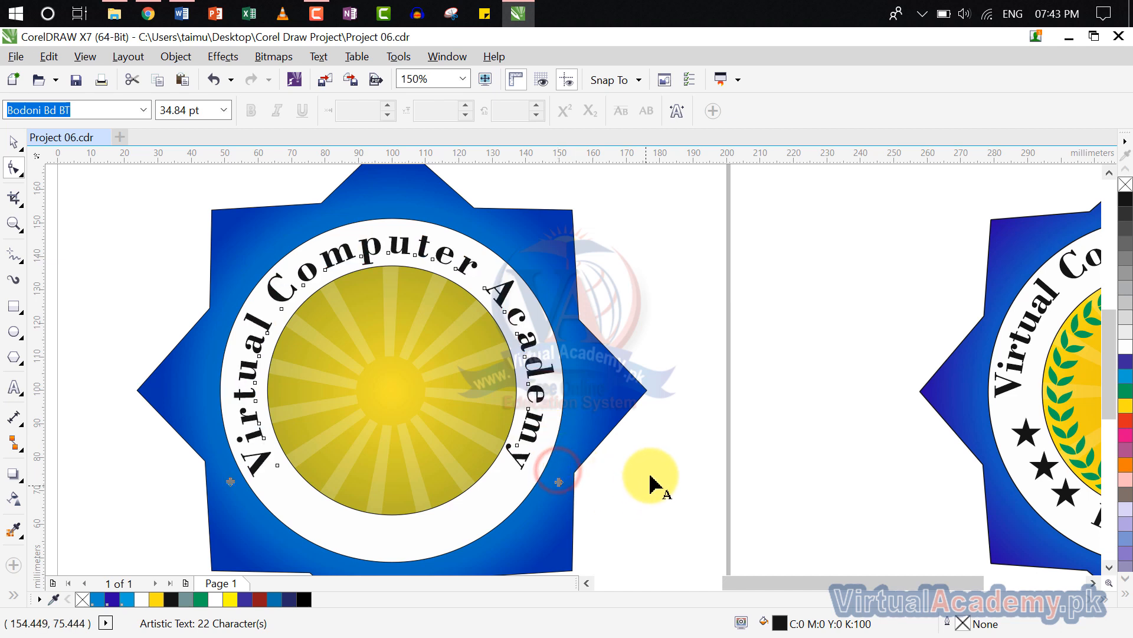
left_click(655, 453)
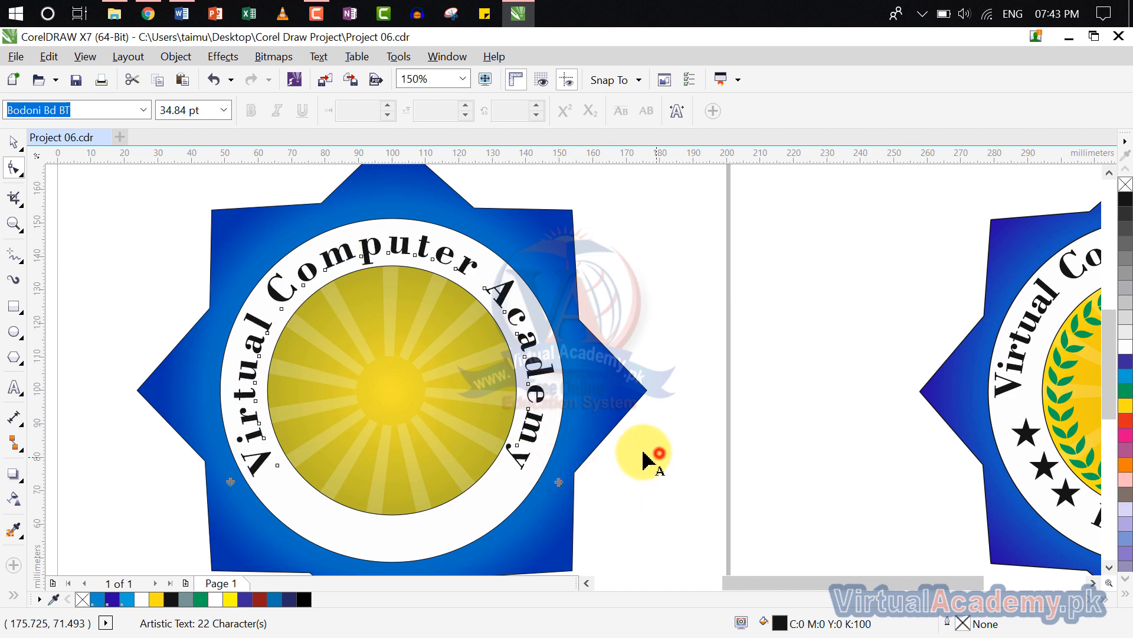
left_click(18, 144)
left_click(617, 319)
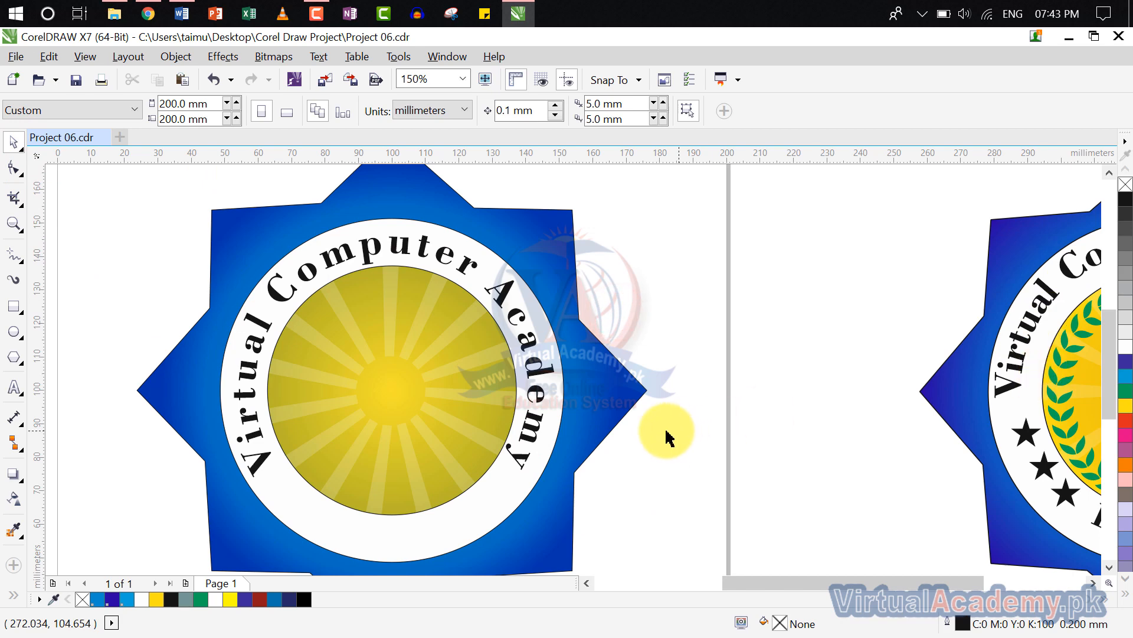
- Draw a five-pointed star about 8 mm wide and 7.6 mm high in the white ring just below the first letter
left_click_drag(643, 418, 645, 357)
left_click_drag(965, 451, 919, 429)
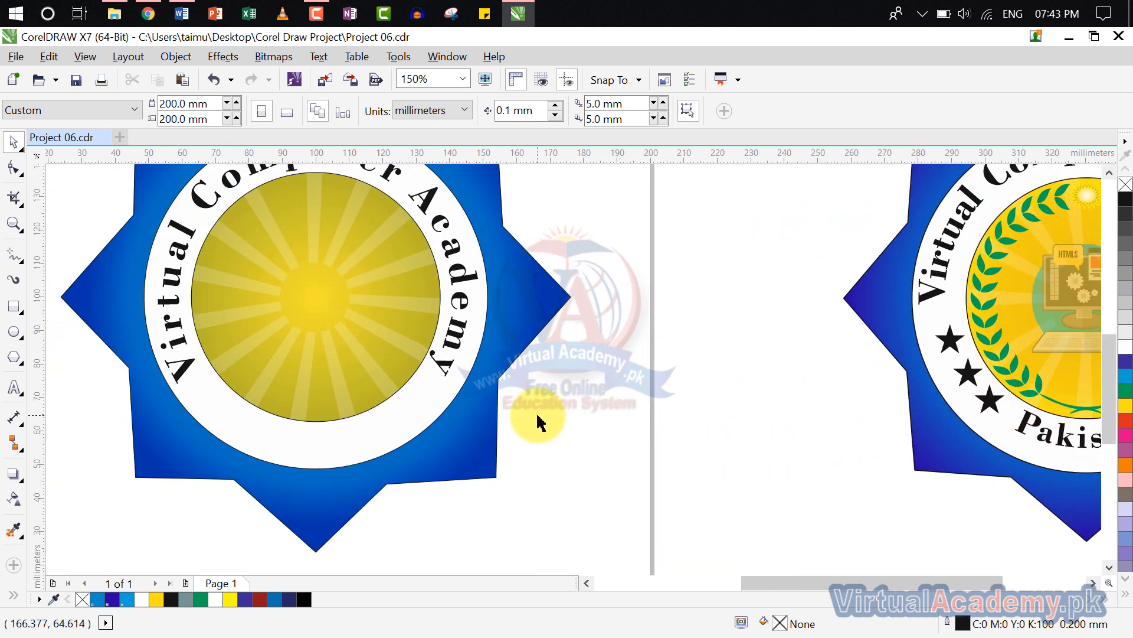
left_click_drag(537, 416, 634, 421)
left_click(11, 353)
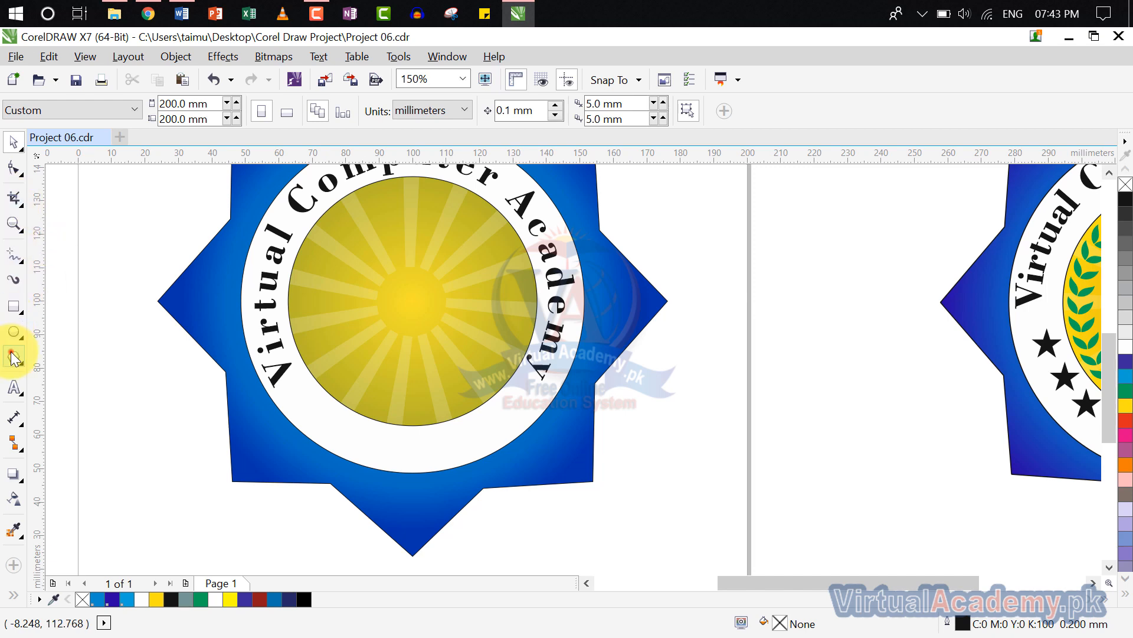
left_click(21, 362)
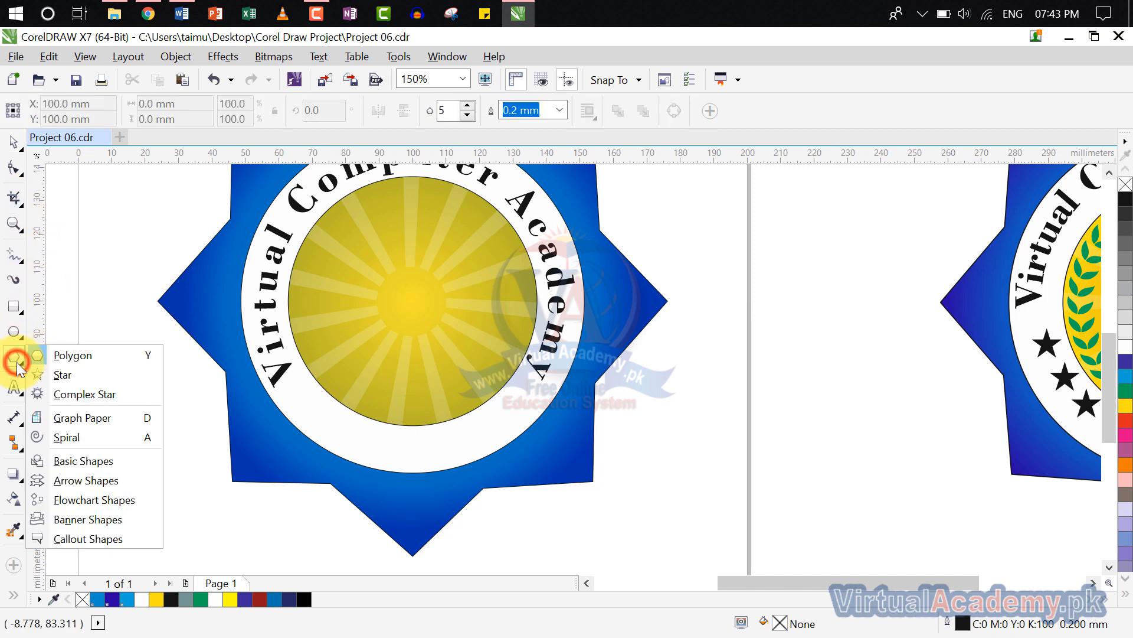
left_click(59, 373)
scroll(296, 391, "up", 2)
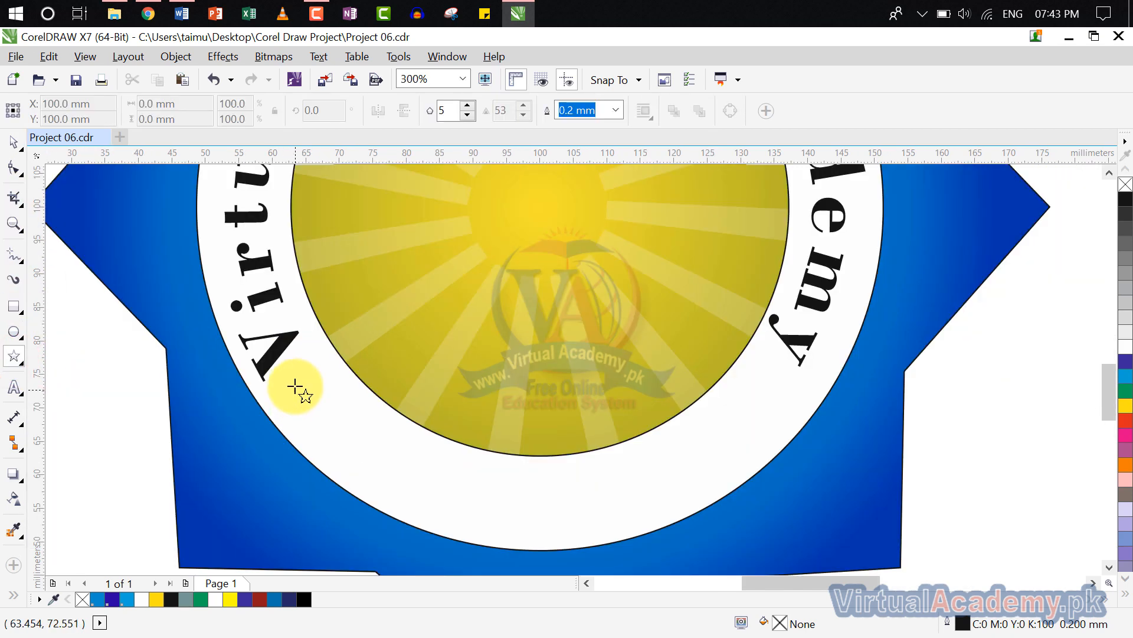
left_click_drag(295, 384, 356, 434)
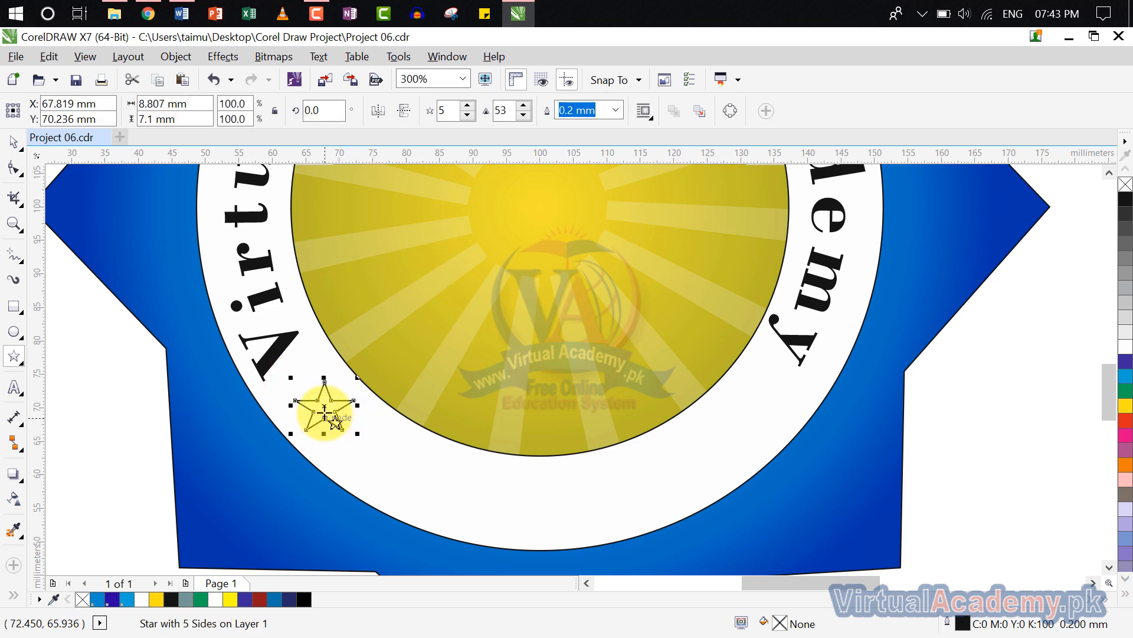
left_click(317, 393)
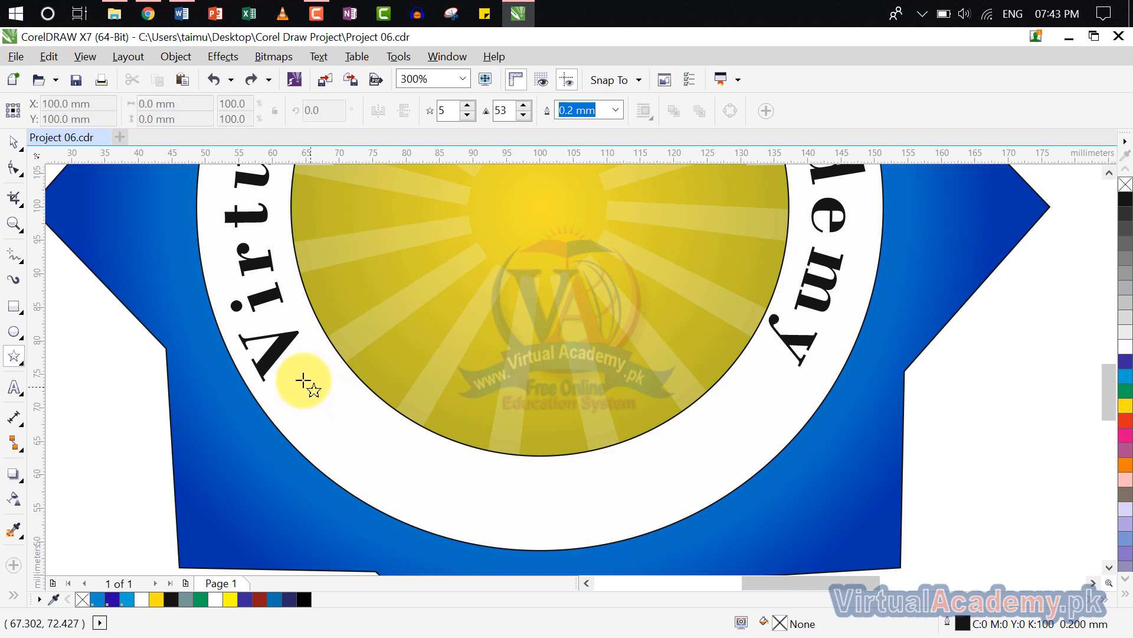
left_click_drag(303, 381, 348, 435)
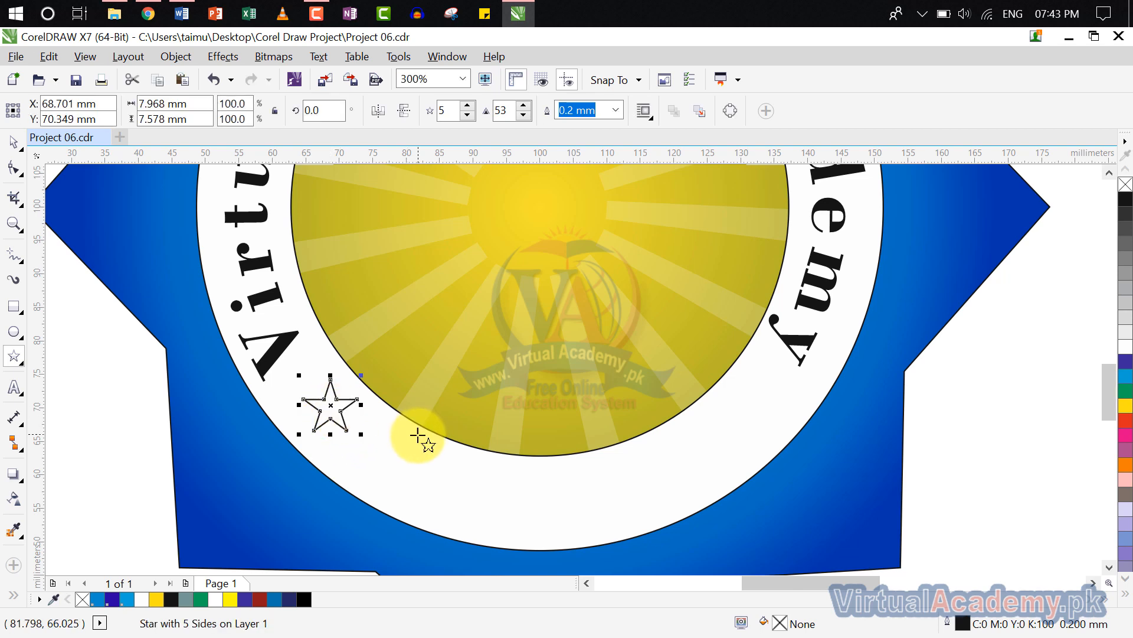
- Fill the new star in the white ring with black
left_click_drag(416, 435, 331, 430)
scroll(412, 430, "down", 1)
mouse_move(761, 432)
left_mouse_down()
mouse_move(701, 448)
mouse_move(779, 422)
left_mouse_up()
scroll(358, 405, "up", 2)
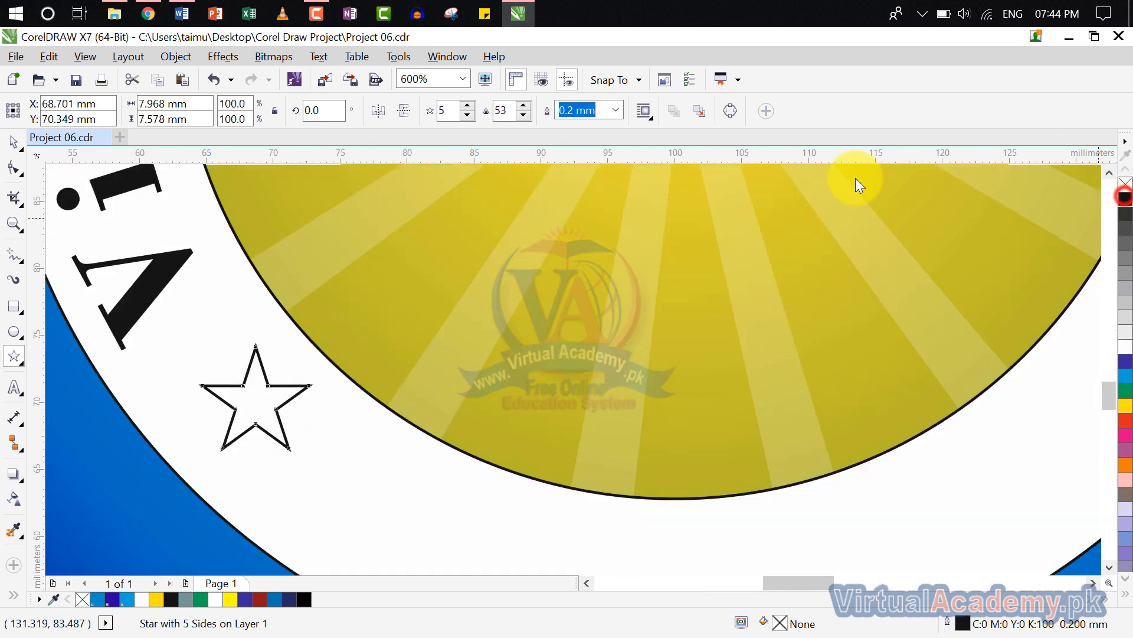
left_click(1125, 199)
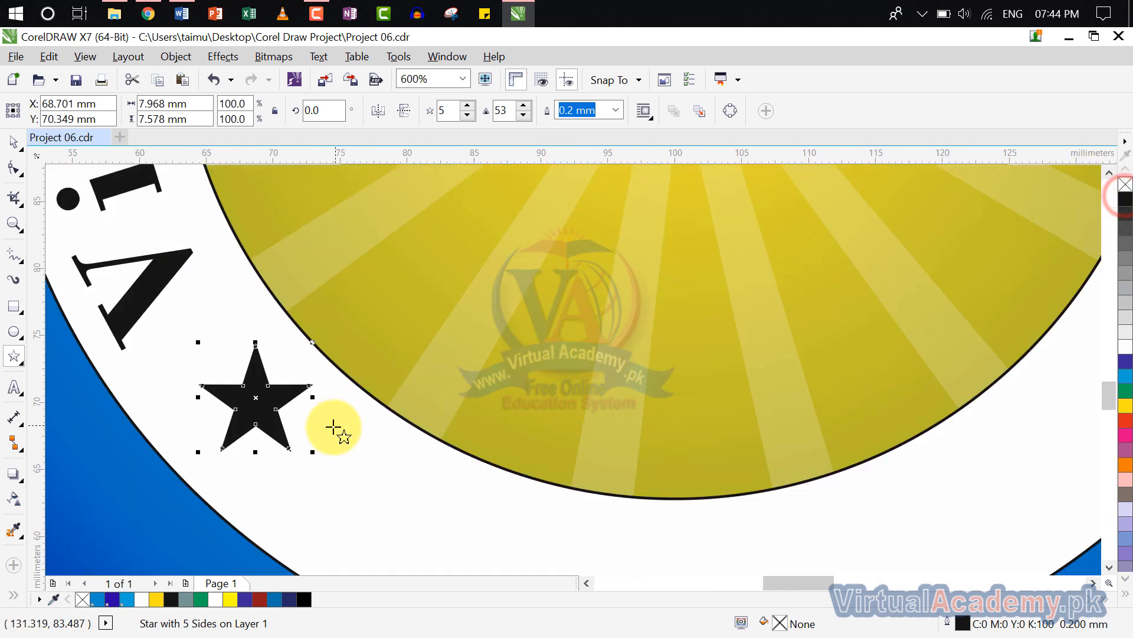
- Duplicate the black star twice along the lower-left curve of the white ring to form a row of three
left_click(14, 142)
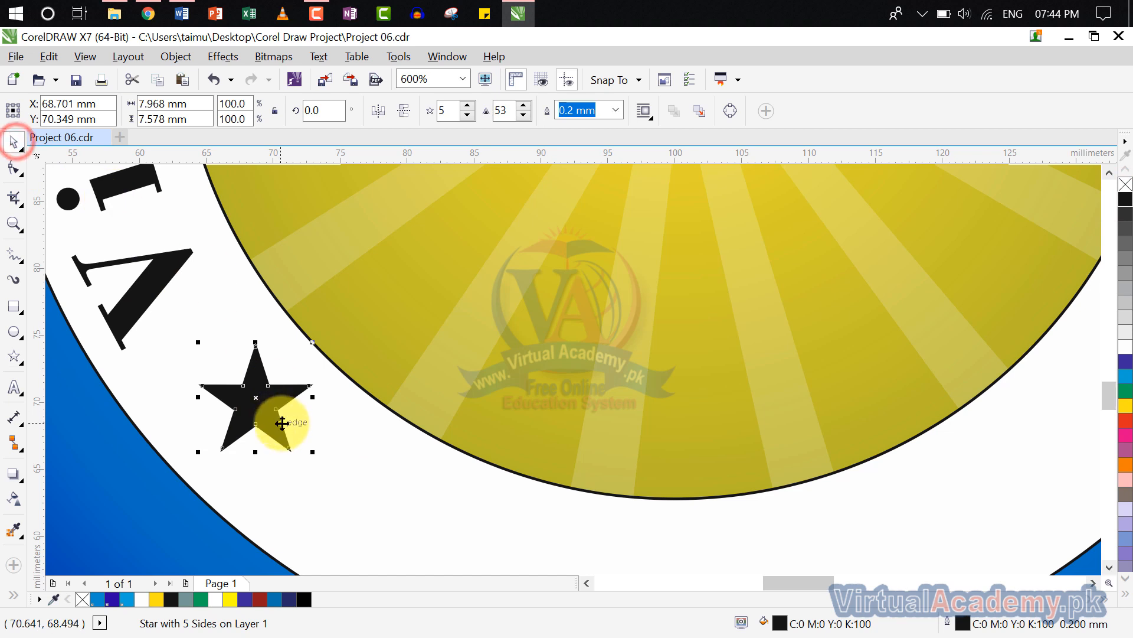
mouse_move(282, 423)
left_mouse_down()
mouse_move(225, 387)
mouse_move(339, 465)
left_mouse_up()
left_click(373, 454)
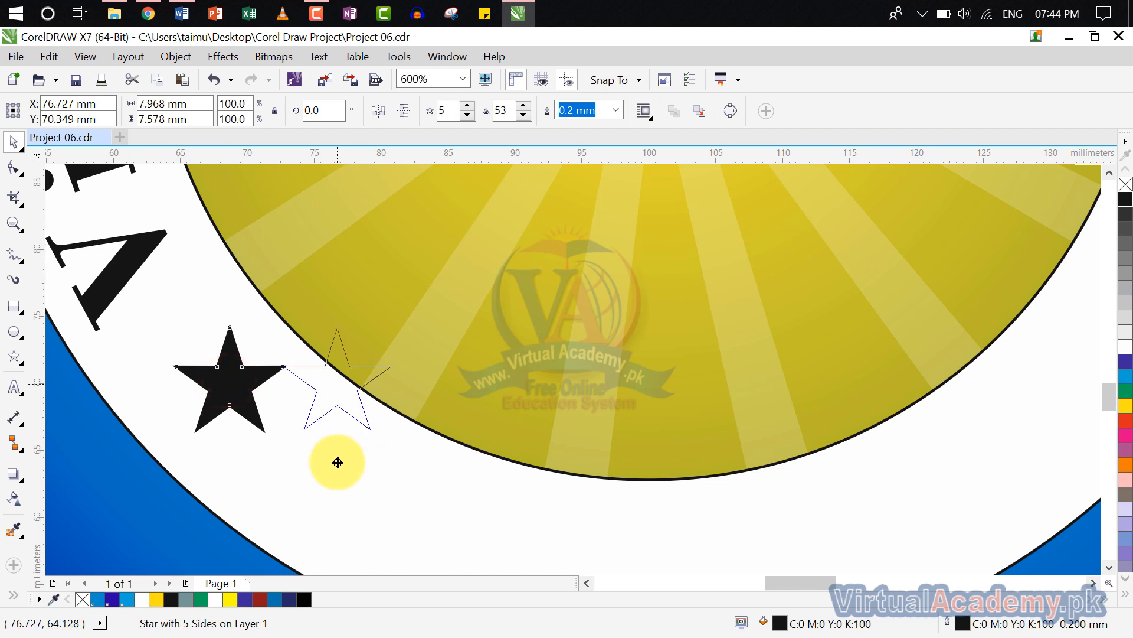
left_click_drag(336, 461, 448, 531)
scroll(430, 490, "down", 3)
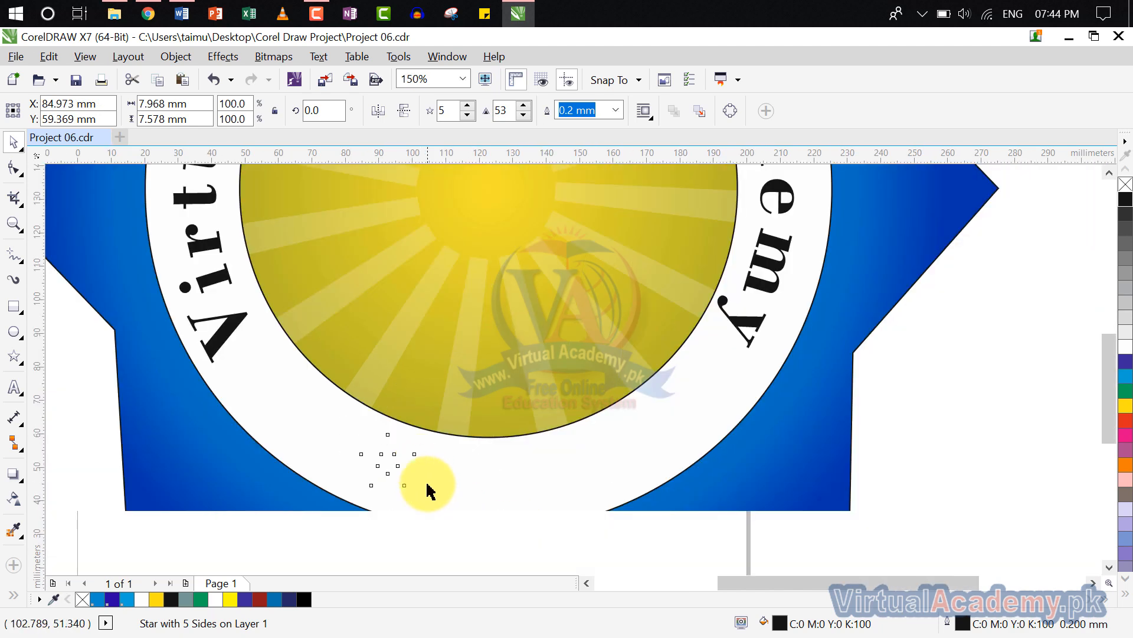
left_click(745, 436)
- Select the three black stars and combine them into a single curve object
left_click_drag(301, 536, 353, 392)
left_click(297, 519)
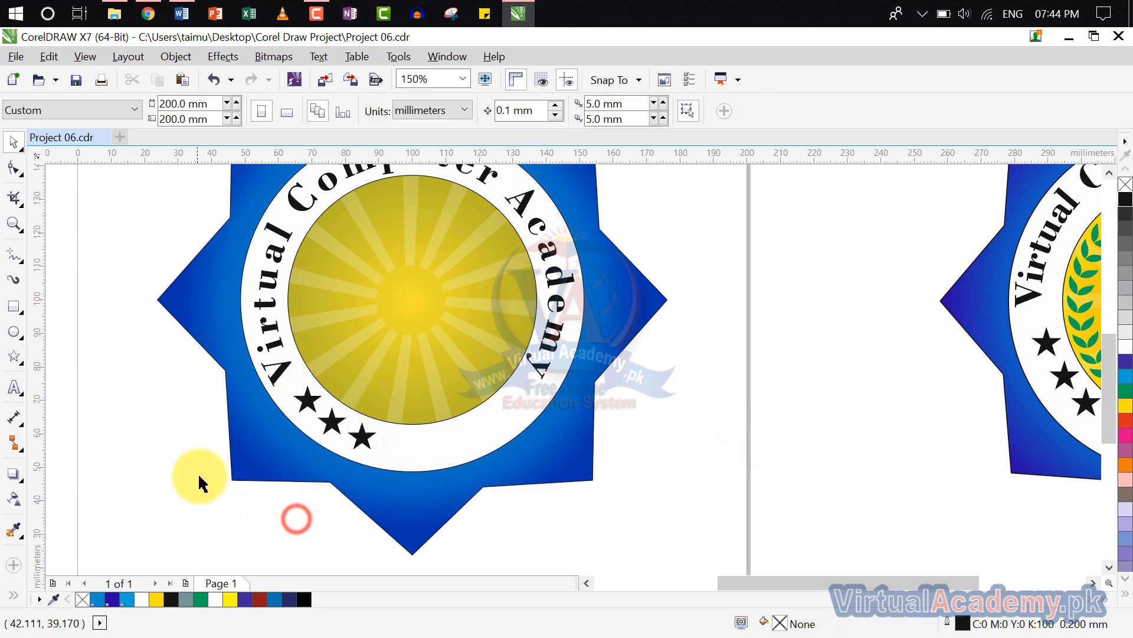
left_click_drag(197, 448, 360, 405)
left_click(382, 403)
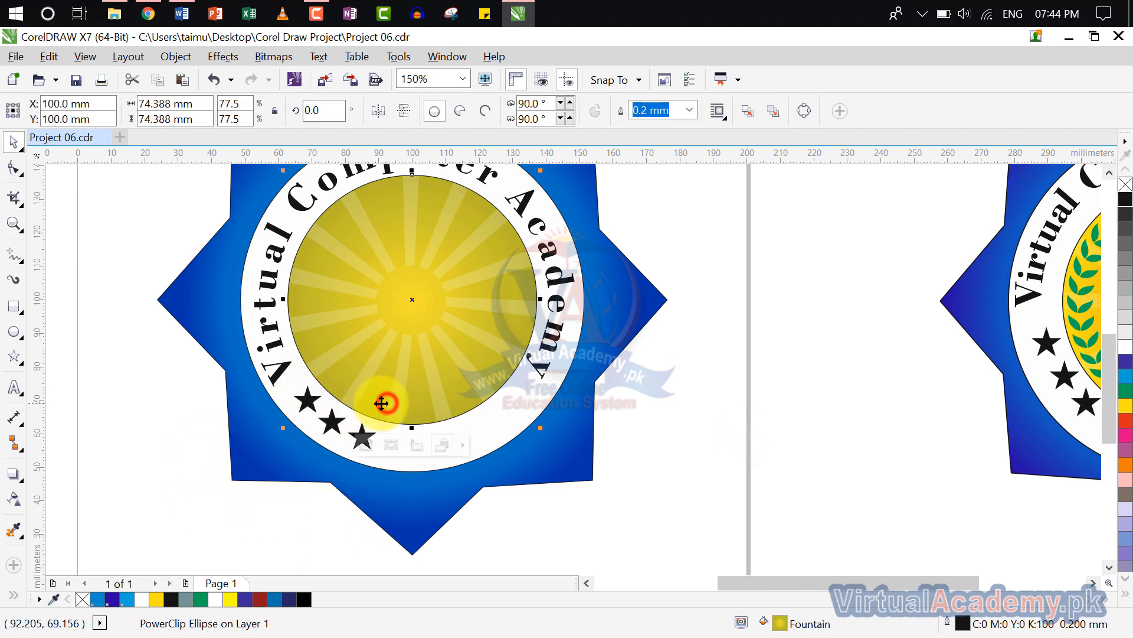
left_click(700, 435)
left_click_drag(487, 531, 290, 382)
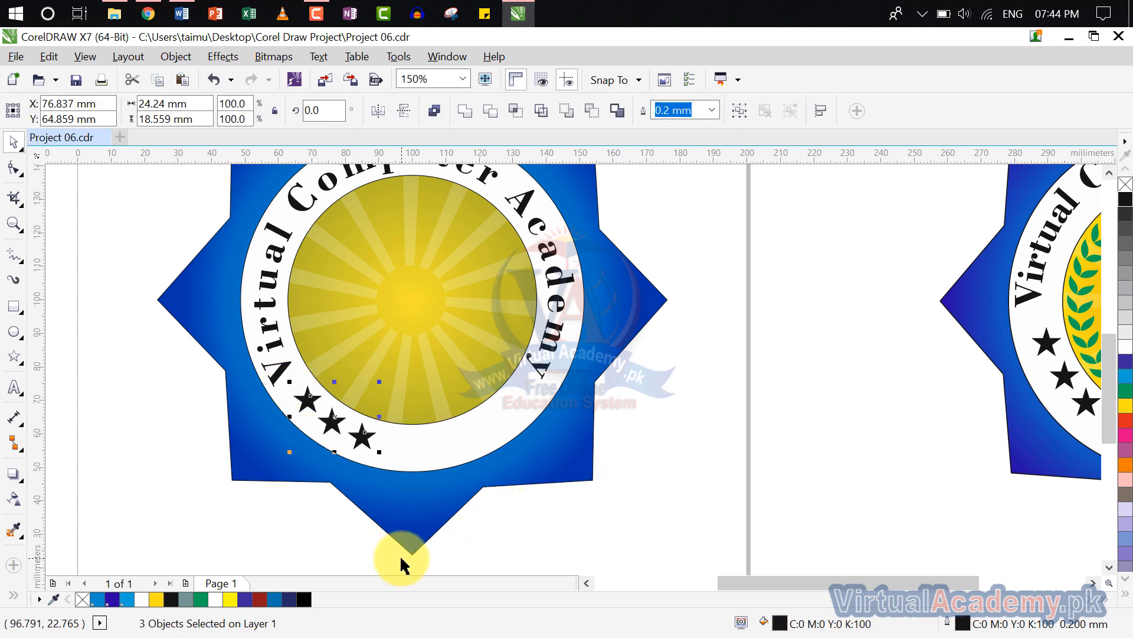
left_click(434, 111)
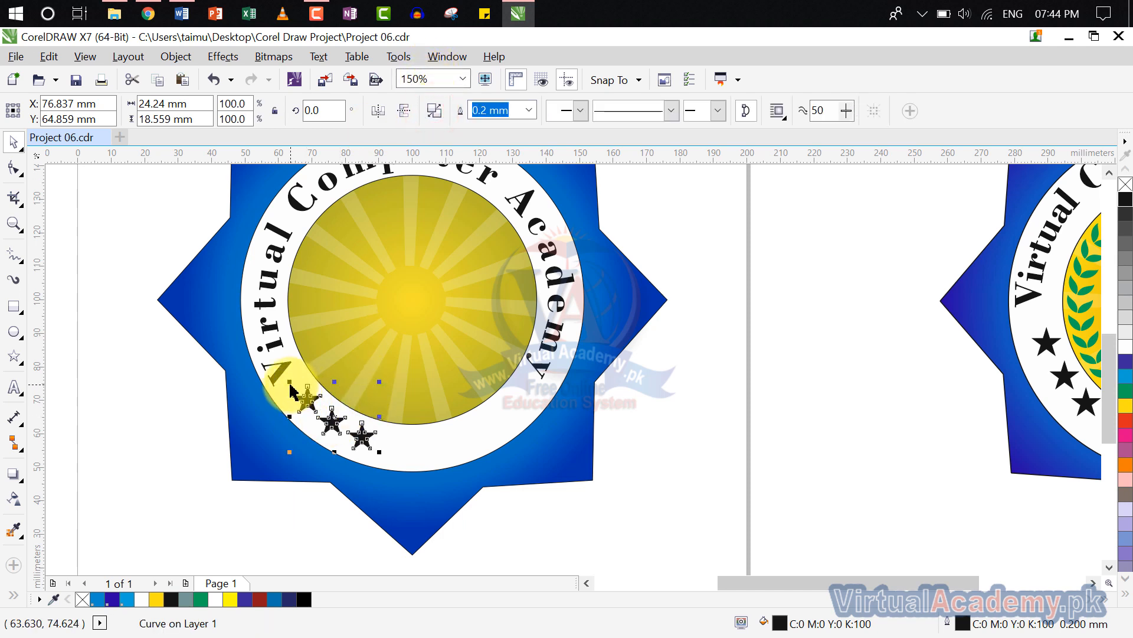
- Create a mirrored copy of the combined stars and move it into the white ring below the name's last letter
left_click_drag(290, 384, 491, 428)
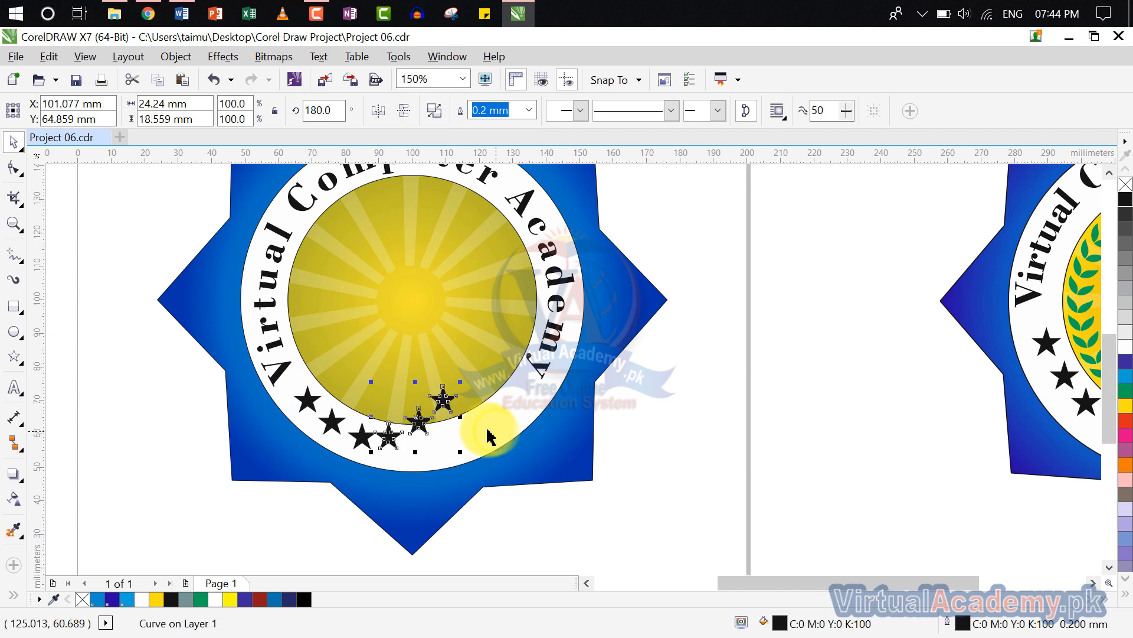
left_click(679, 475)
left_click(423, 425)
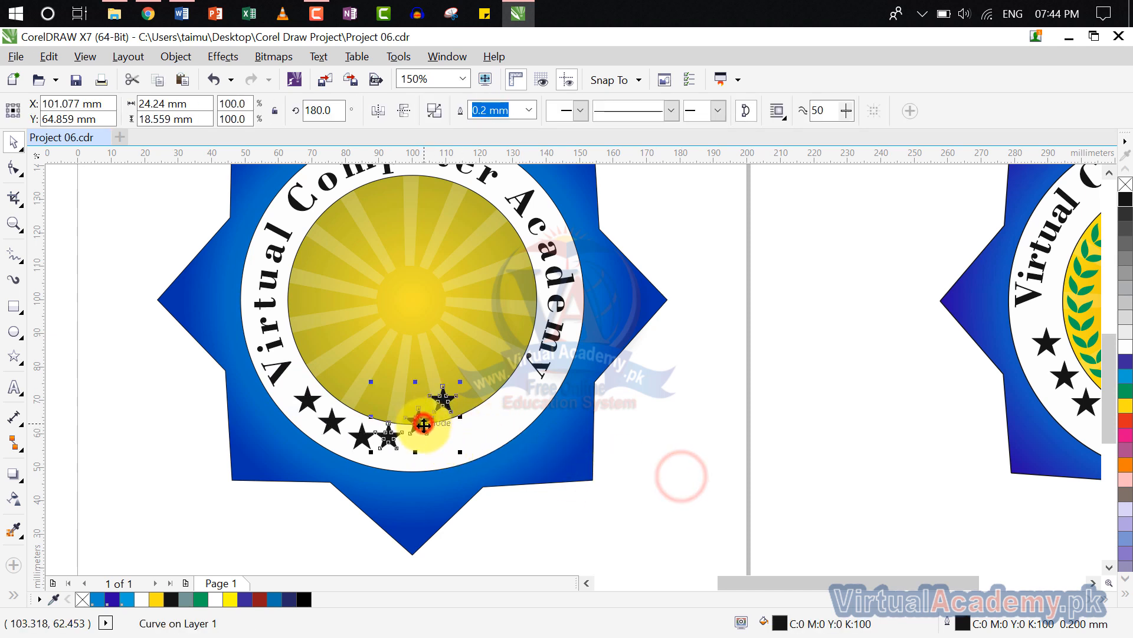
left_click_drag(424, 425, 503, 418)
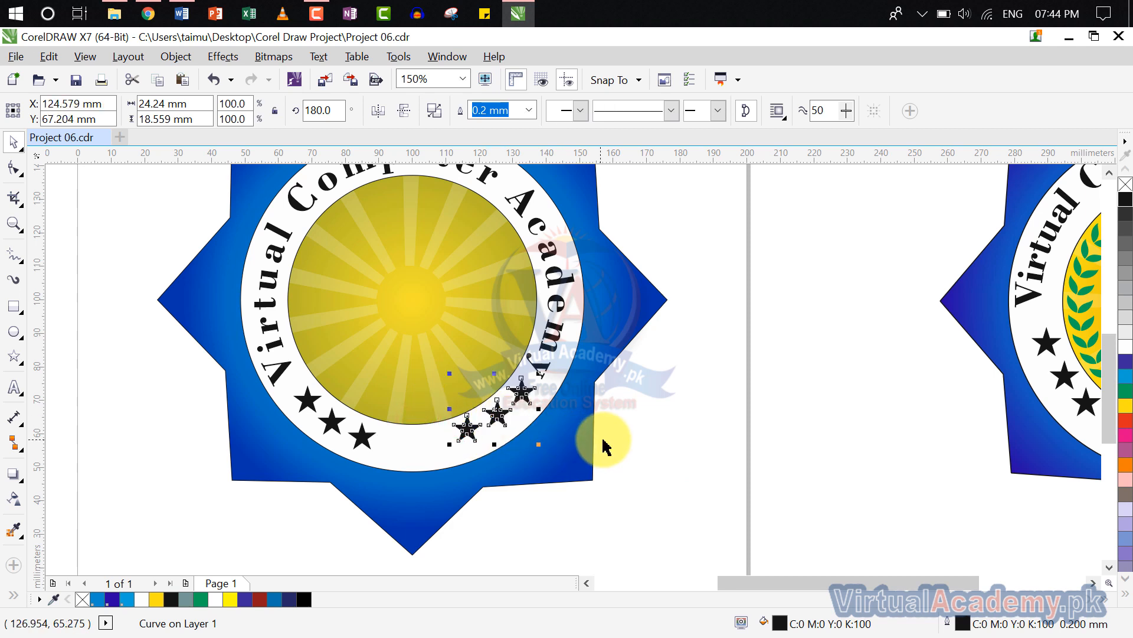
left_click(633, 442)
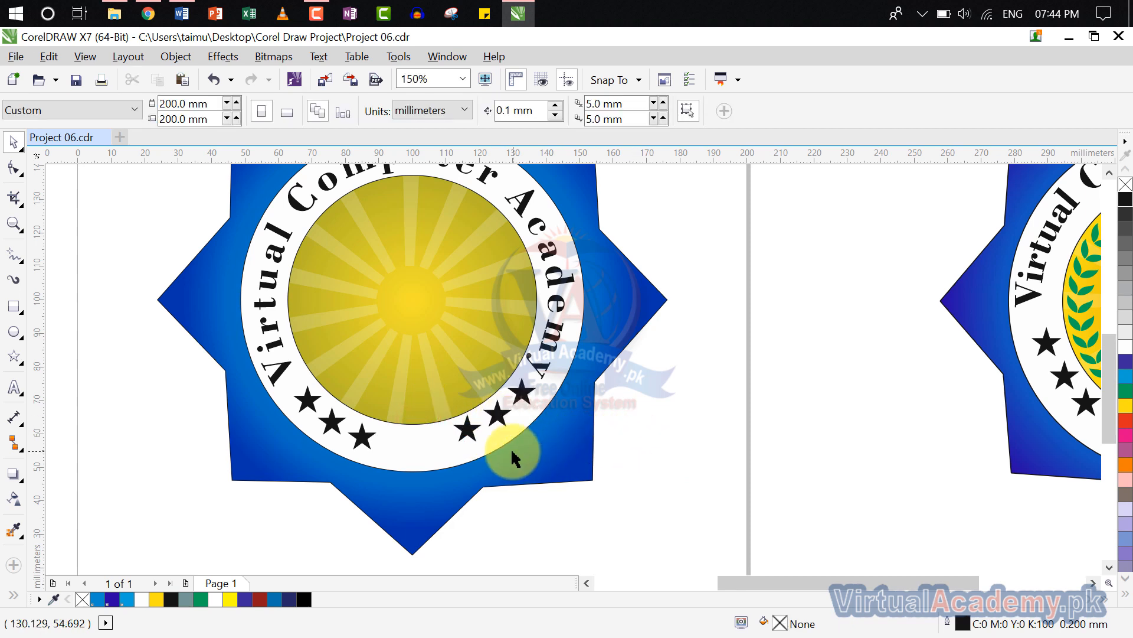
- Delete the mirrored copy of the stars below the name's last letter
left_click_drag(512, 449, 486, 464)
scroll(478, 436, "up", 1)
left_click(479, 437)
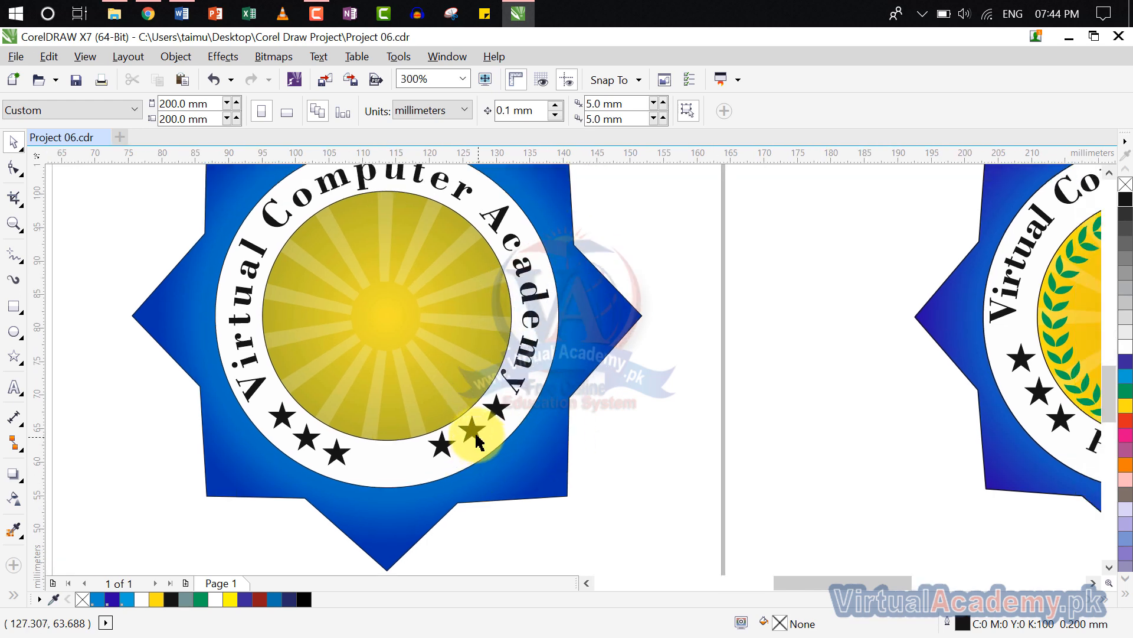
scroll(476, 434, "up", 2)
key("Delete")
- Scale the remaining combined stars down to 60.3%, about 14.6 mm wide and 11.2 mm high
left_click(214, 450)
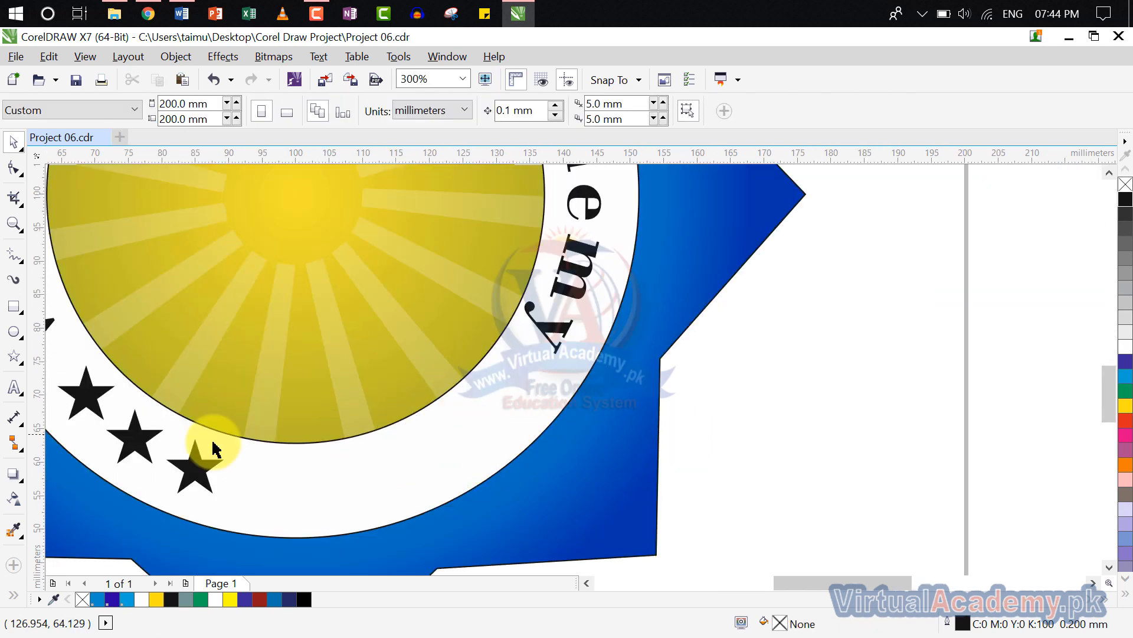
left_click(180, 463)
left_click(212, 468)
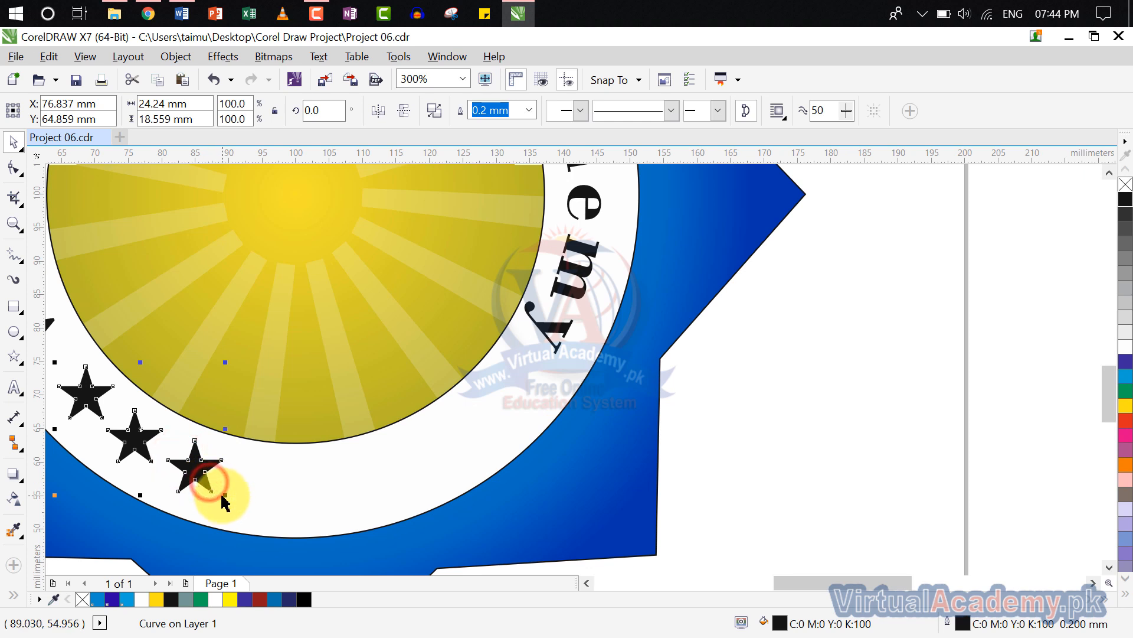
left_click_drag(228, 496, 420, 449)
left_click(752, 509)
left_click(142, 428)
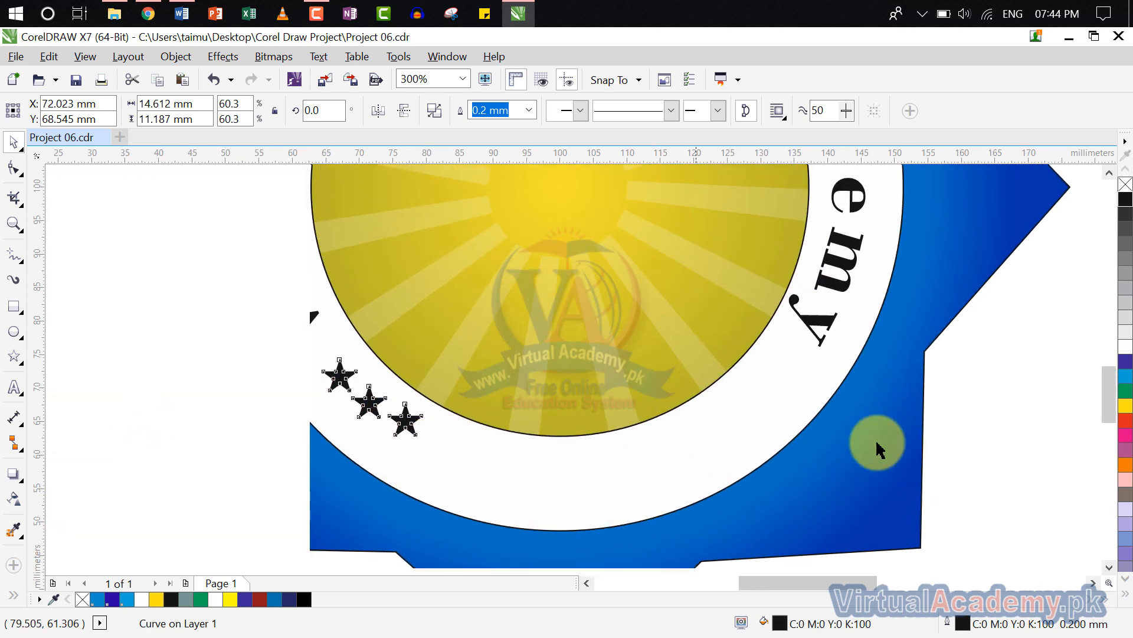
- Rotate the combined stars to about 350.1° and shift them slightly outward to centre them in the white ring below the first letter
left_click(406, 424)
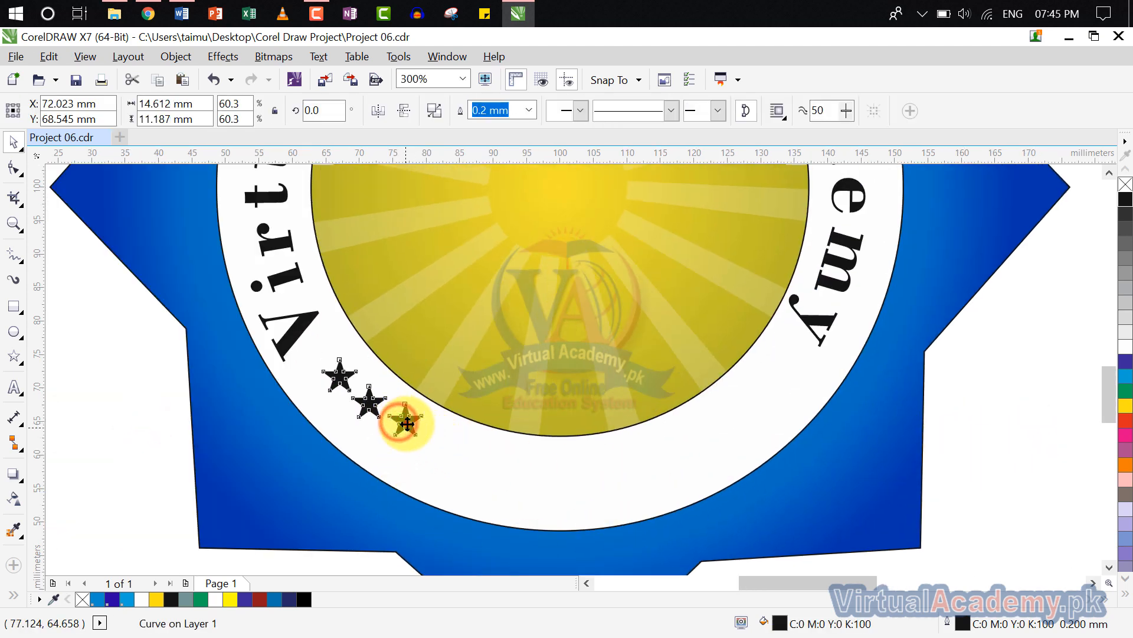
left_click_drag(426, 439, 416, 450)
left_click(114, 403)
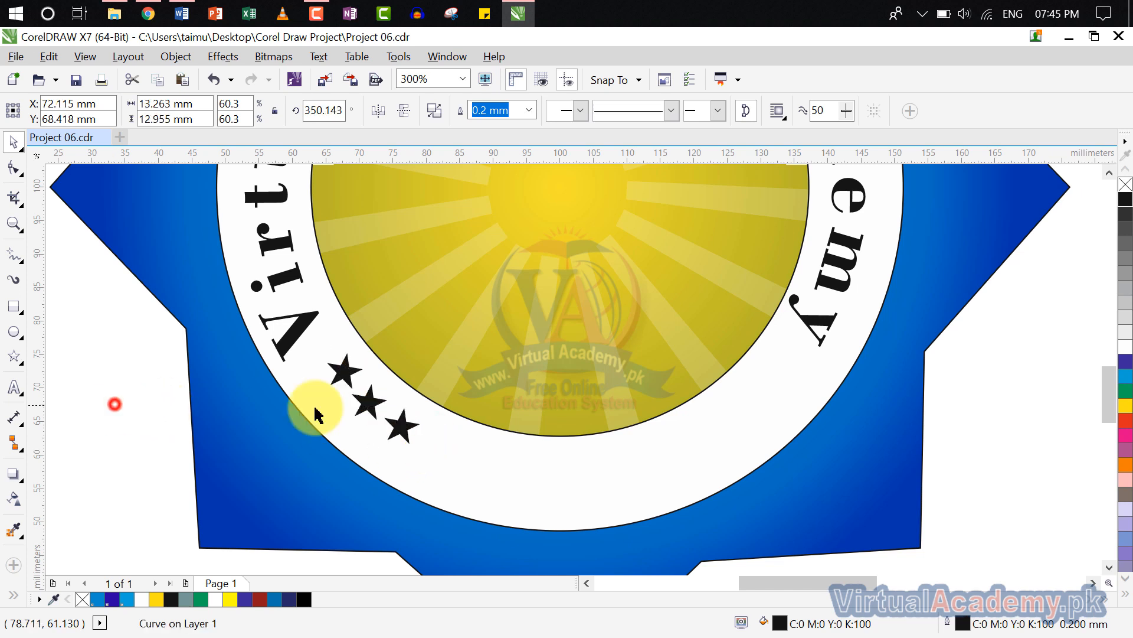
left_click(368, 407)
left_click_drag(369, 406, 355, 408)
left_click(126, 451)
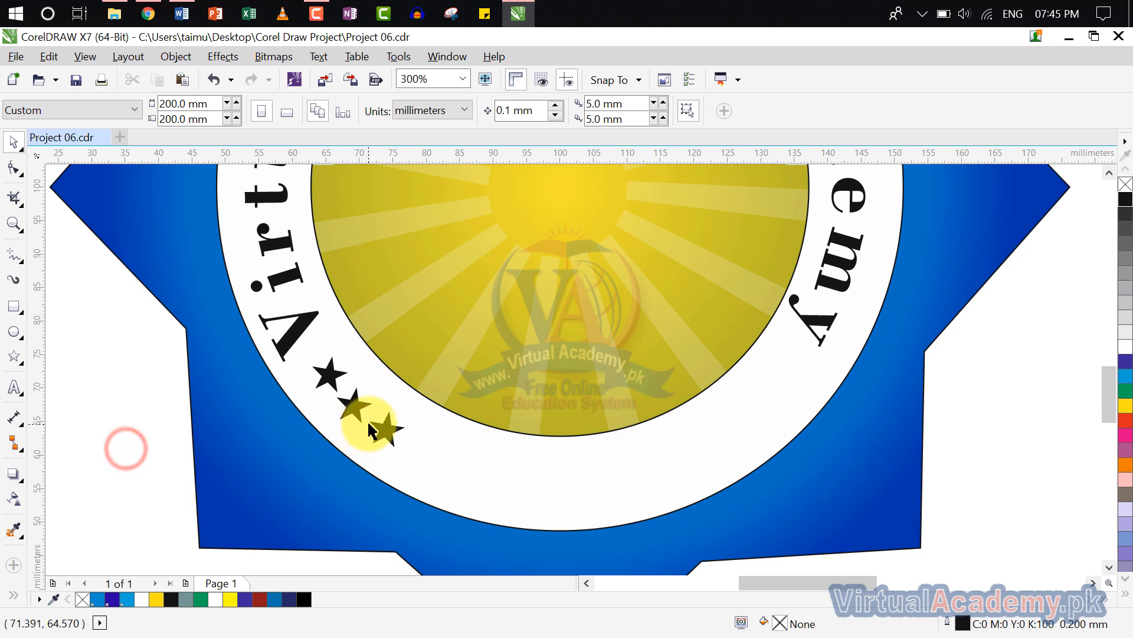
- Try to mirror the tilted stars toward the other side of the ring, and undo the attempt
left_click(369, 424)
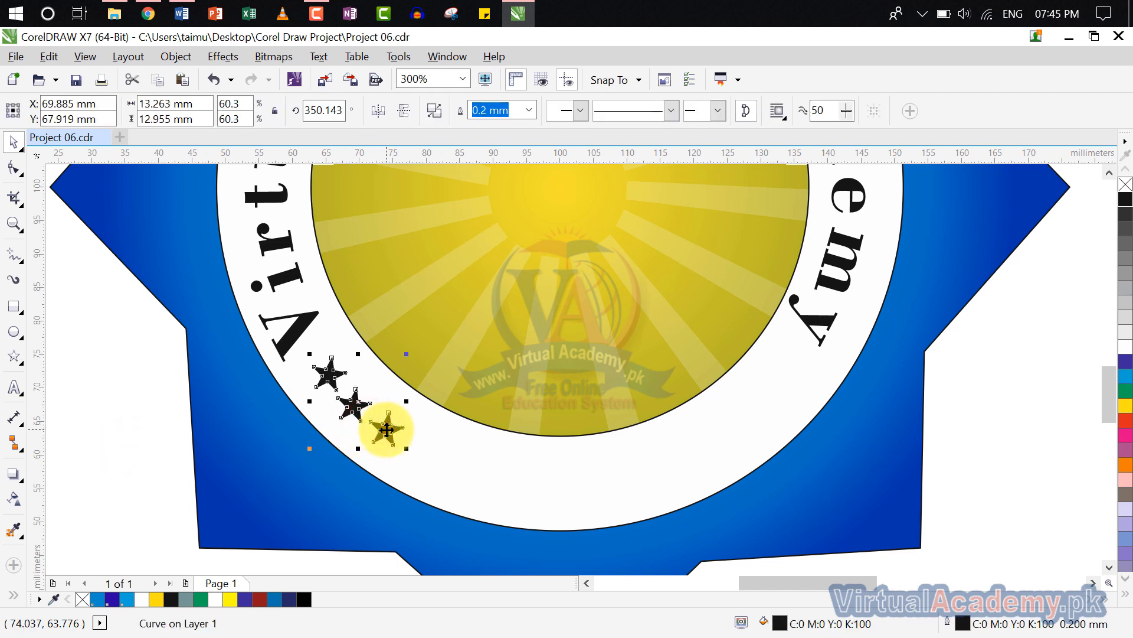
left_click_drag(308, 354, 438, 446)
key("Escape")
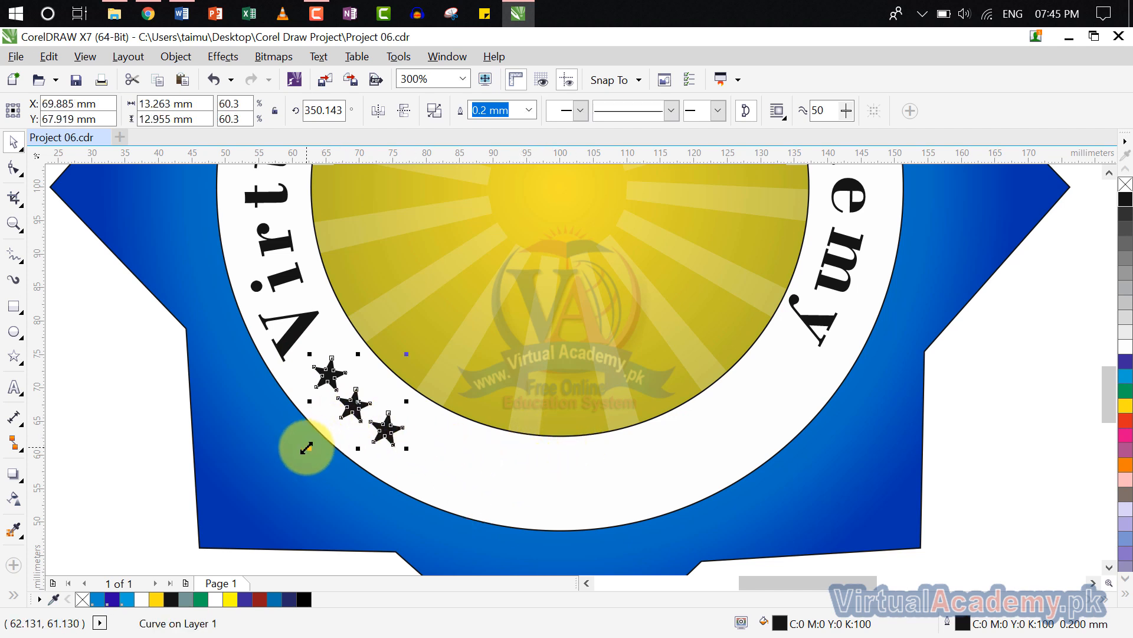
left_click_drag(310, 449, 457, 400)
key("Escape")
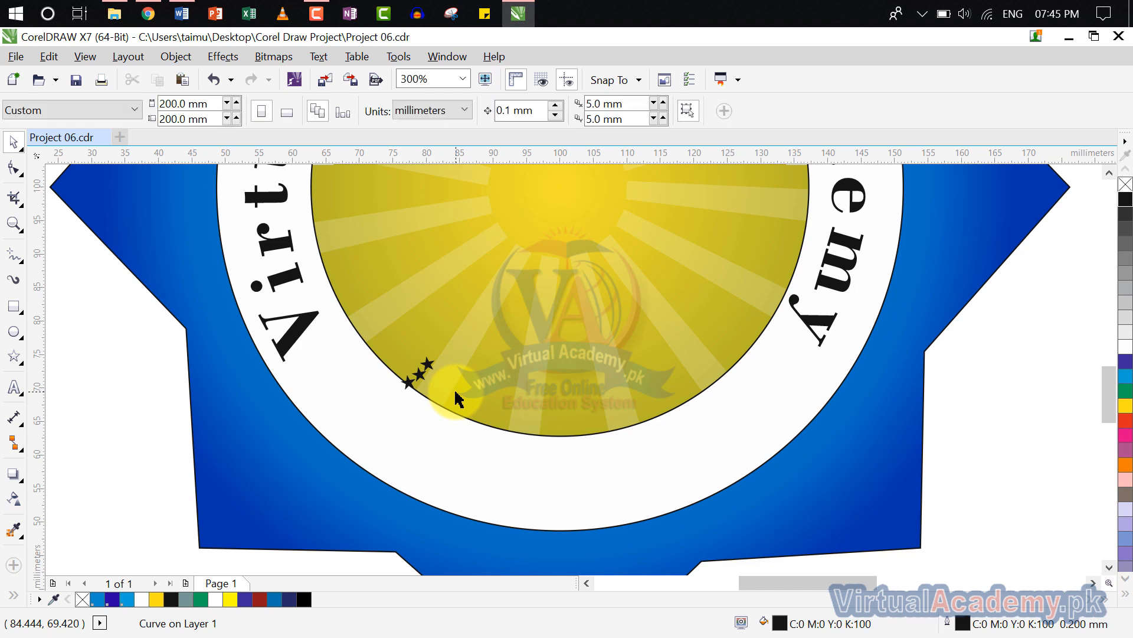
key("ctrl+z")
left_click(110, 425)
left_click(349, 402)
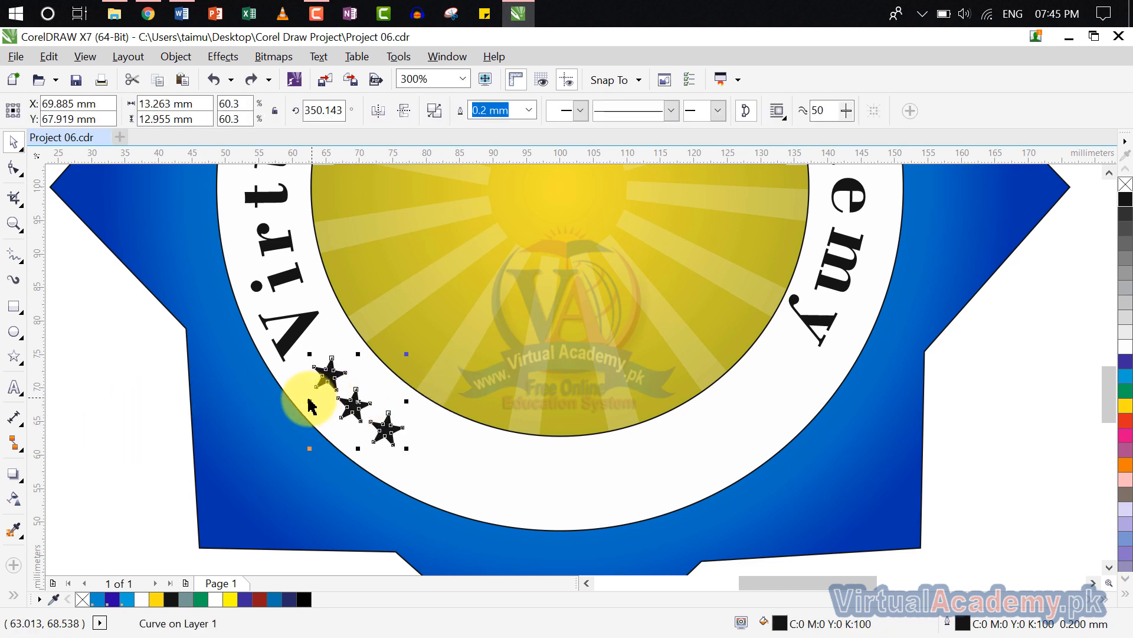
- Place a mirrored copy of the three stars on the white ring below the end of "Academy", centred at about X 128.9 mm, Y 69.9 mm
left_click_drag(308, 400, 767, 391)
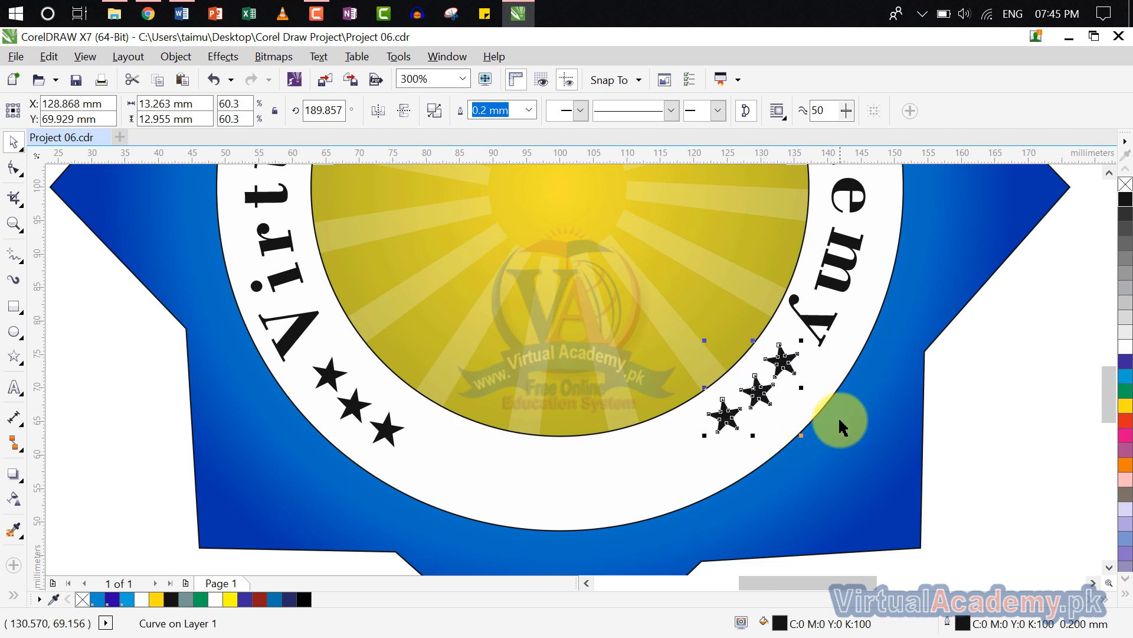
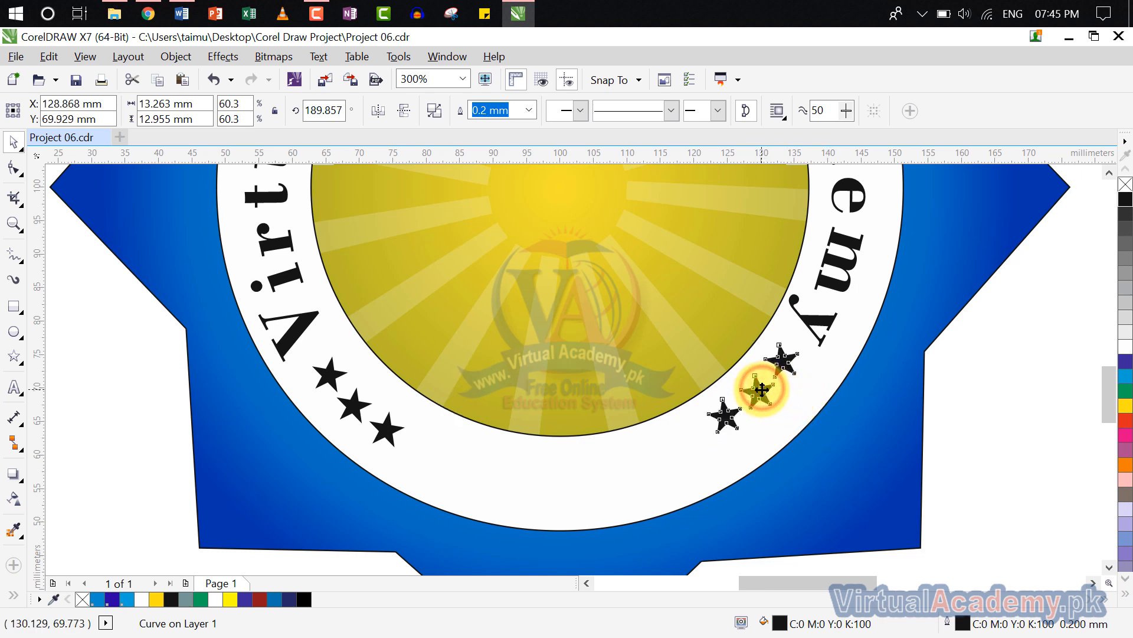
left_click(1004, 409)
- Add the artistic text "Pakistan" in the empty page area below the blue badge
scroll(517, 294, "down", 1)
scroll(632, 425, "down", 1)
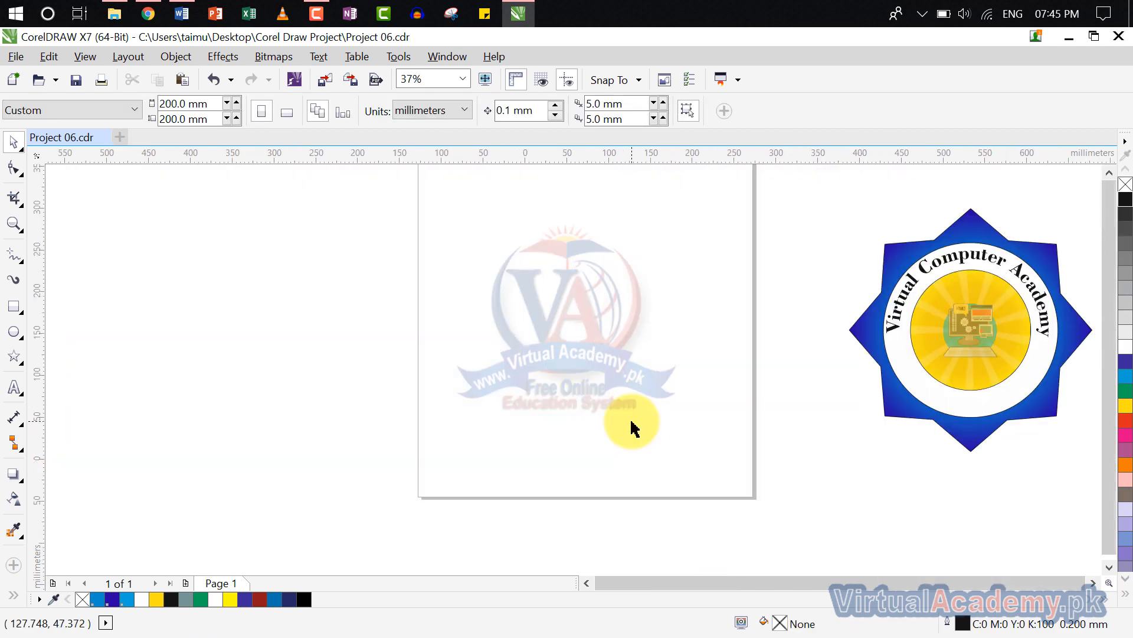
scroll(516, 433, "down", 1)
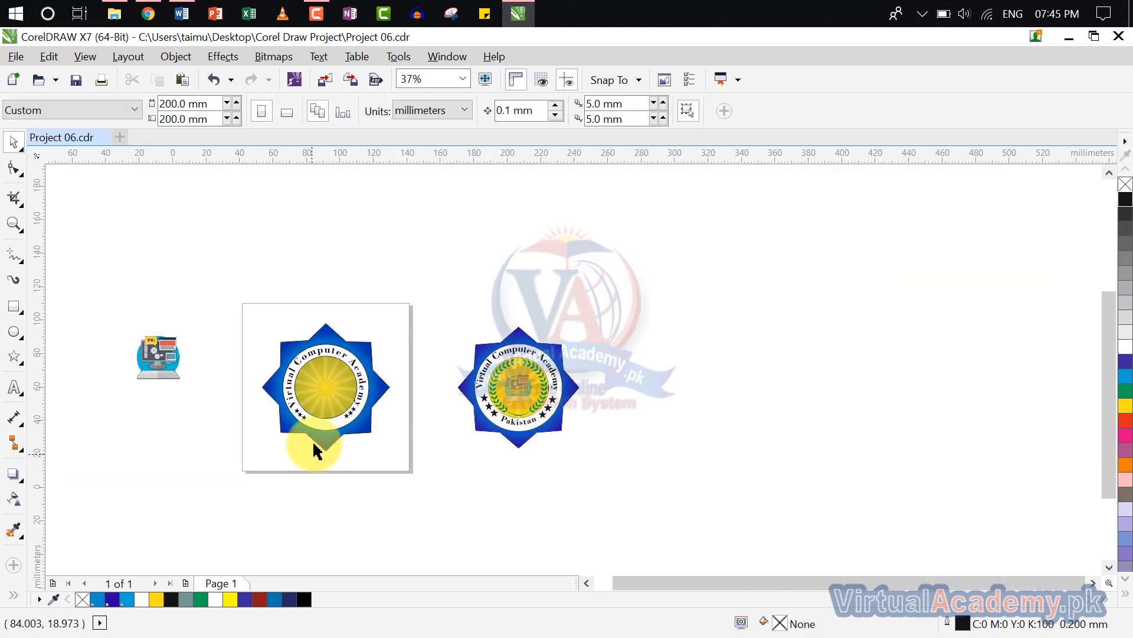
scroll(313, 446, "up", 2)
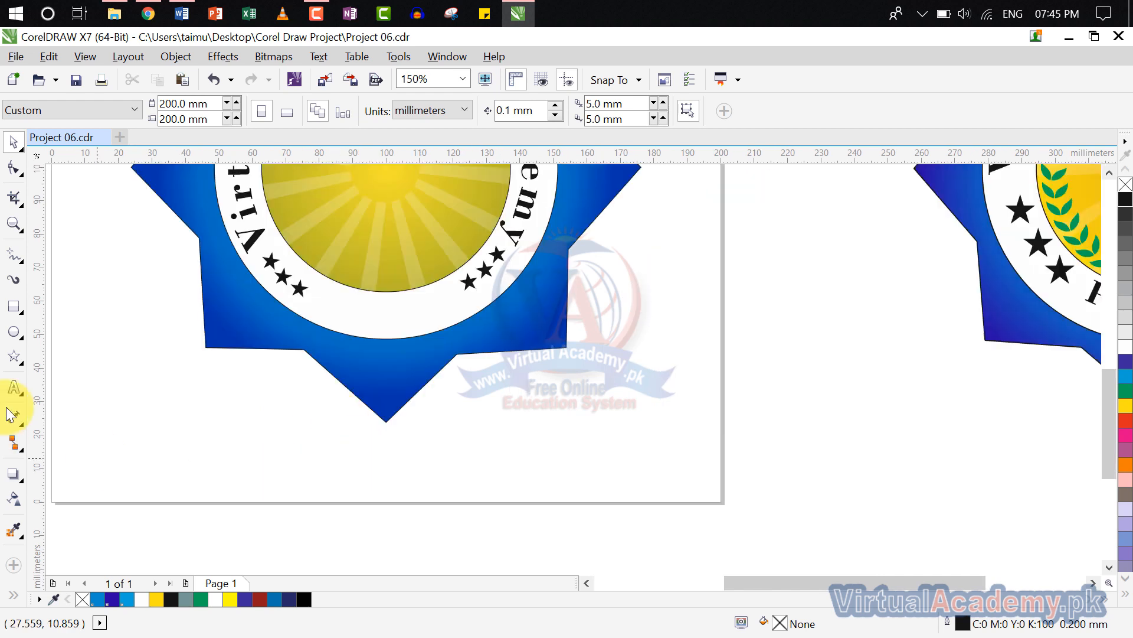
left_click(14, 386)
left_click(270, 469)
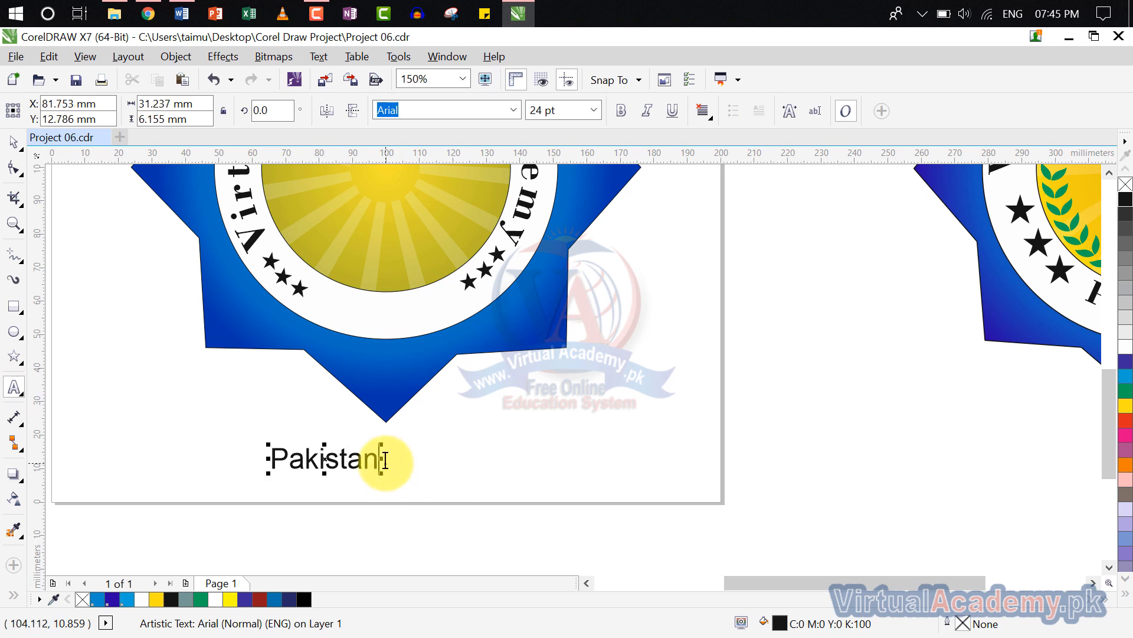
- Set the "Pakistan" text in Bodoni Bd BT bold and enlarge it to about 34.6 pt
left_click_drag(379, 460, 260, 461)
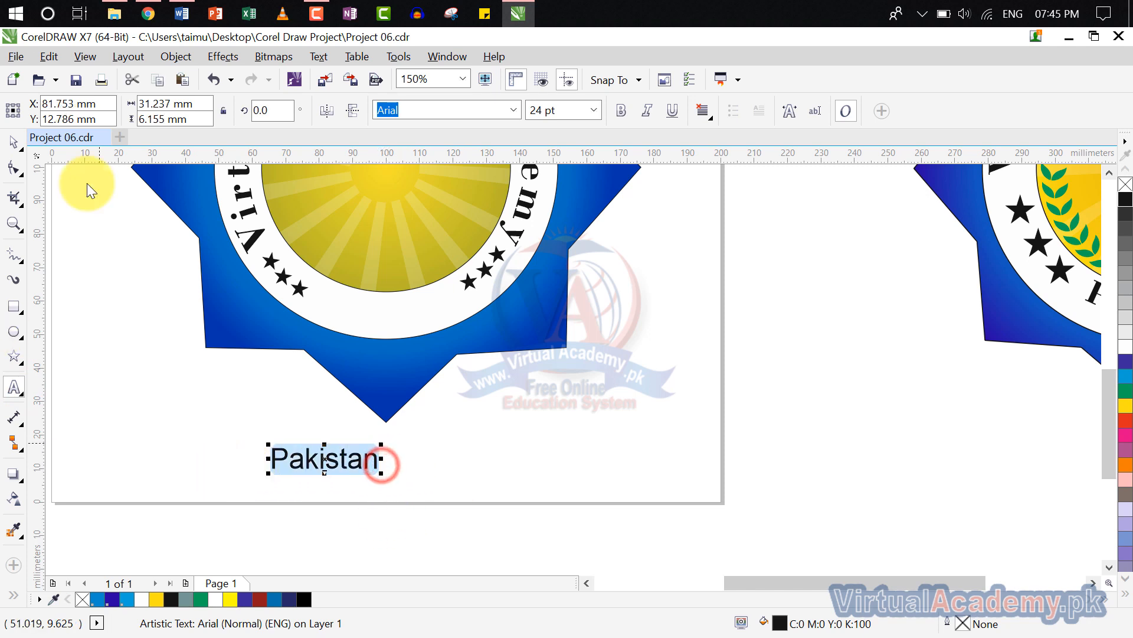
left_click(515, 110)
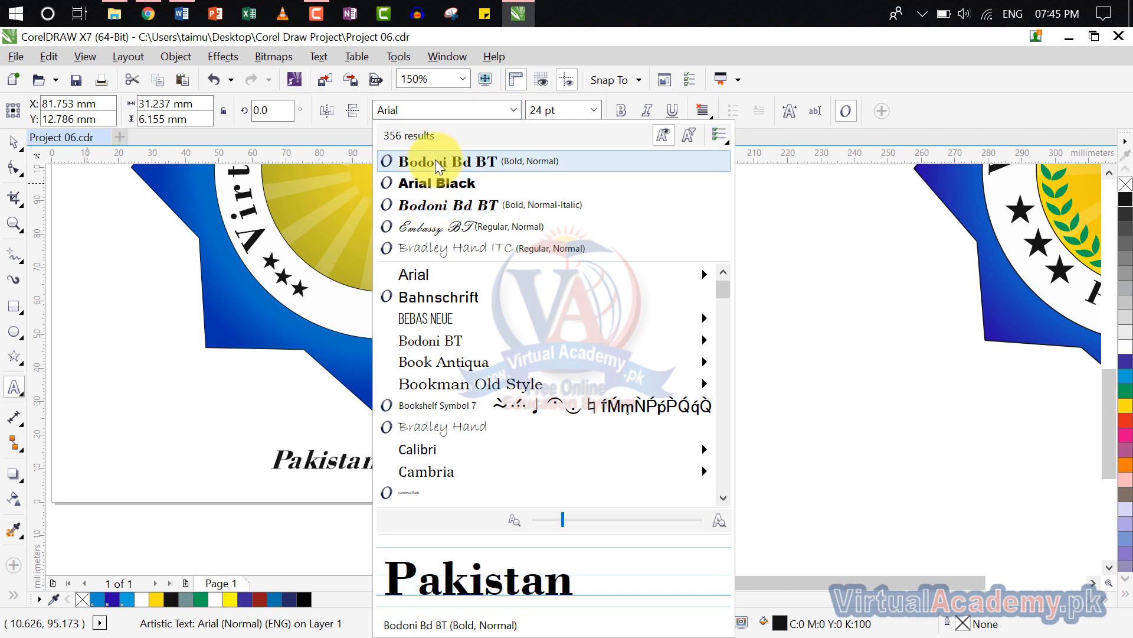
left_click(435, 161)
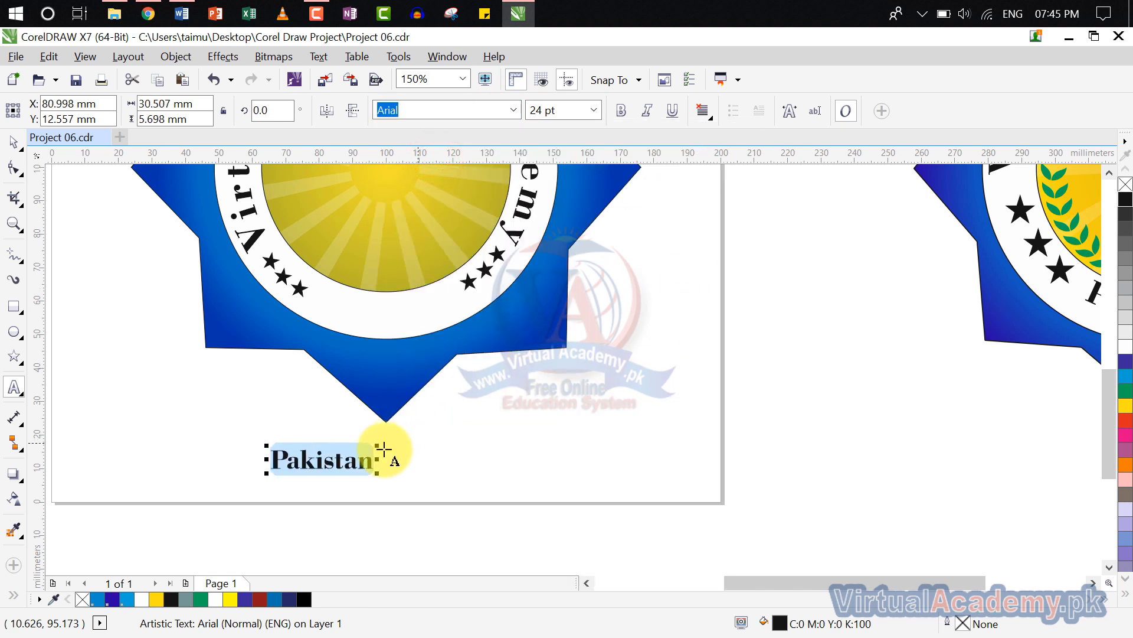
left_click_drag(379, 446, 436, 449)
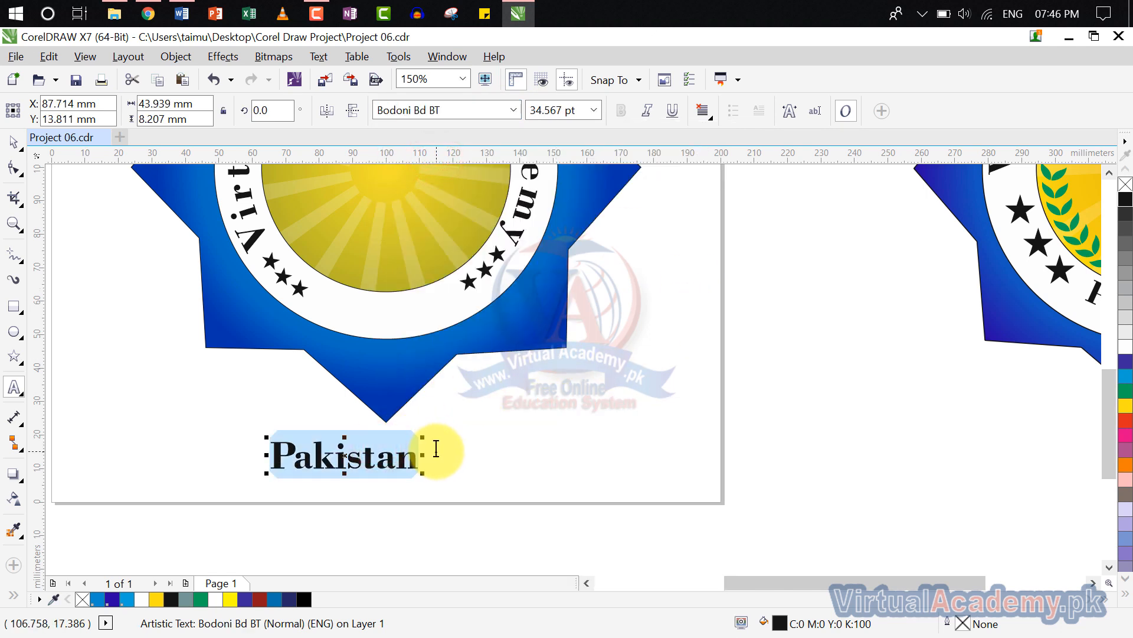
- Fit the "Pakistan" text to the circular path along the lower part of the white ring, about 8 mm inside the path
left_click(360, 56)
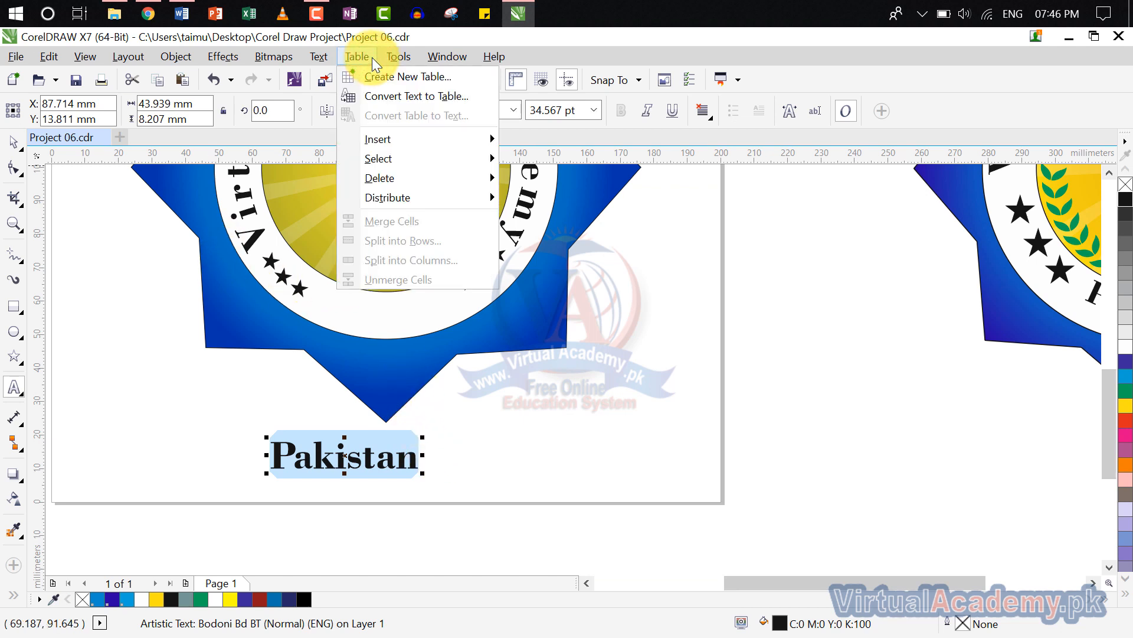
left_click(321, 56)
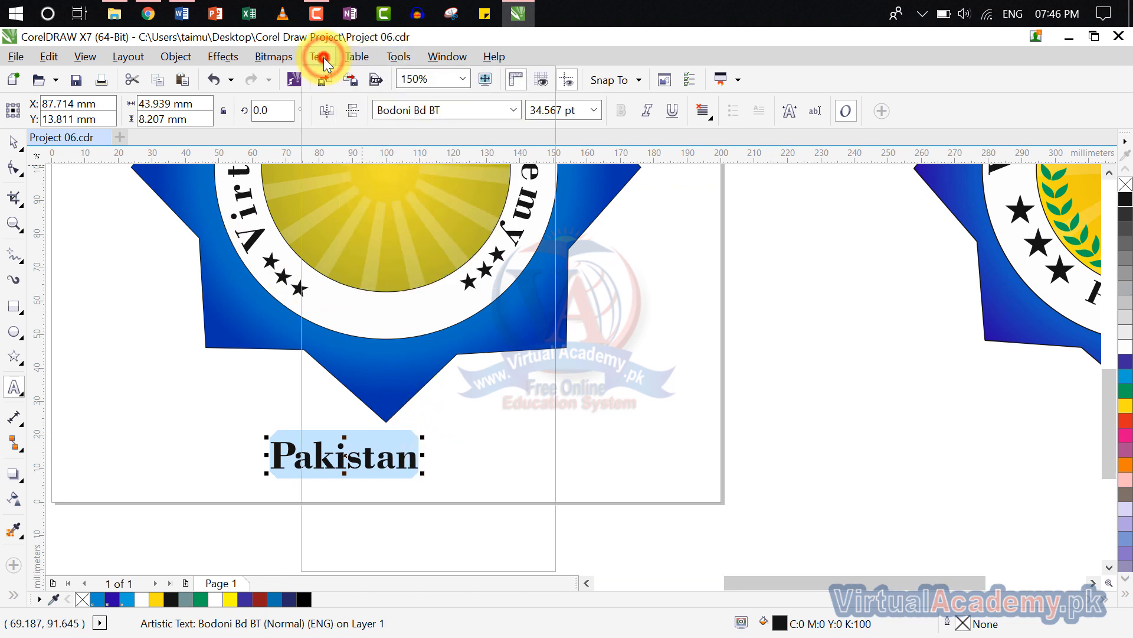
left_click(322, 56)
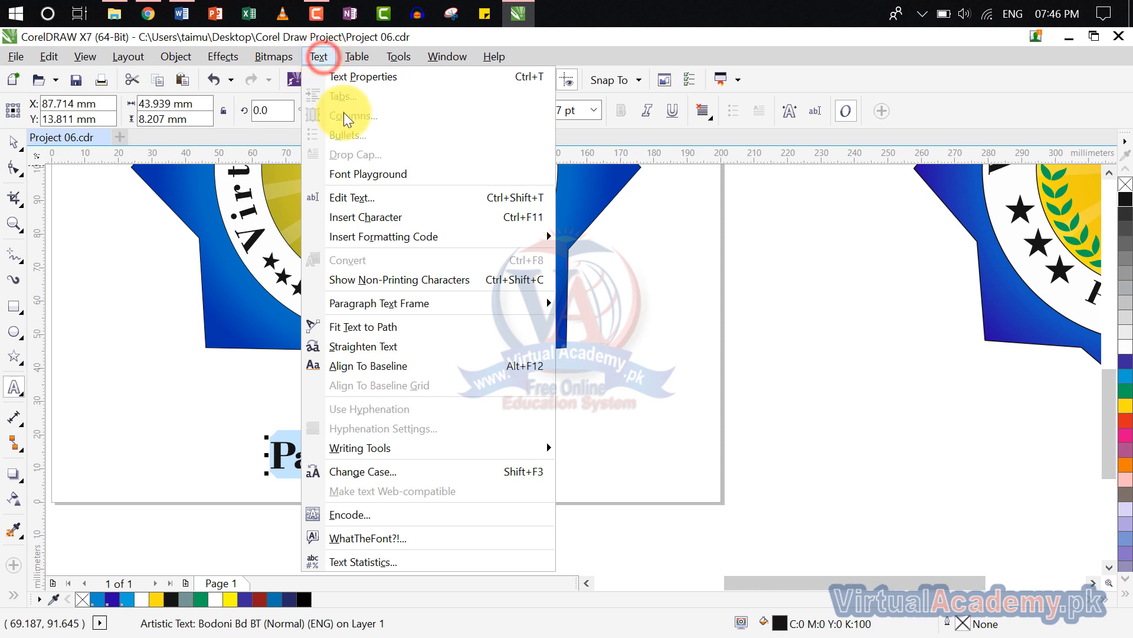
left_click(387, 326)
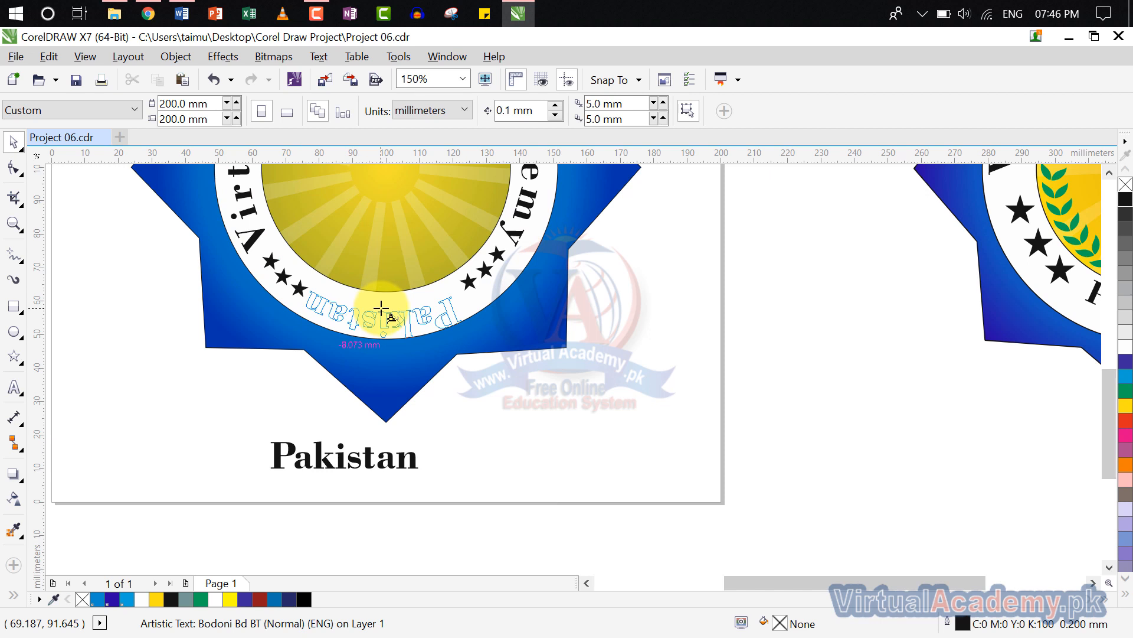
left_click(383, 310)
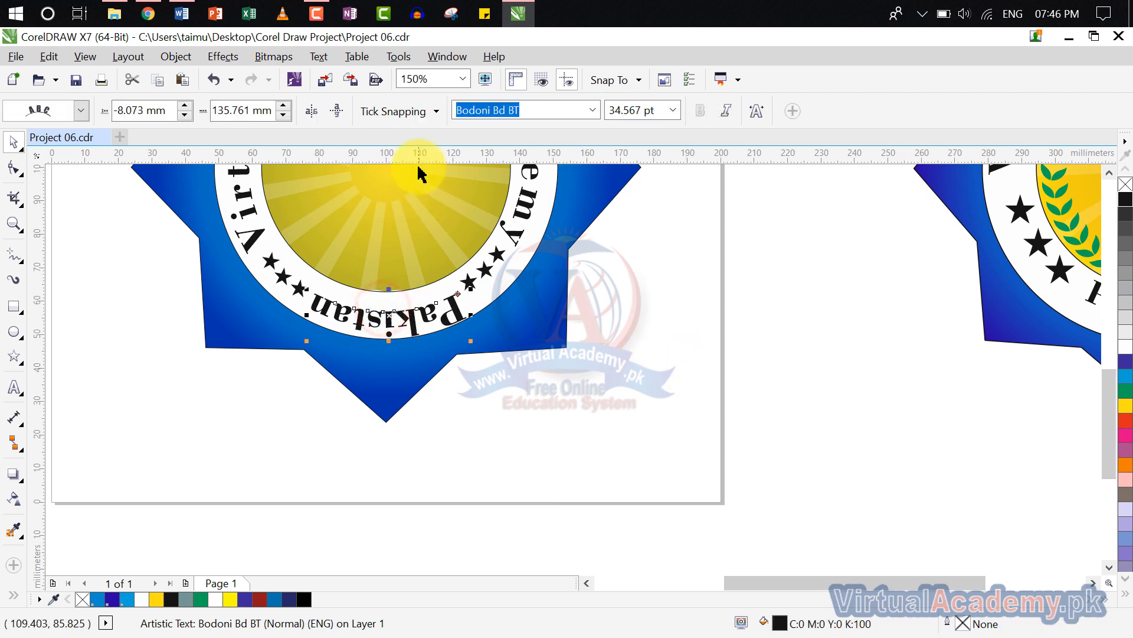
- Mirror the "Pakistan" path text horizontally and vertically, and set its offset along the path to 135.261 mm
left_click(317, 113)
left_click(337, 111)
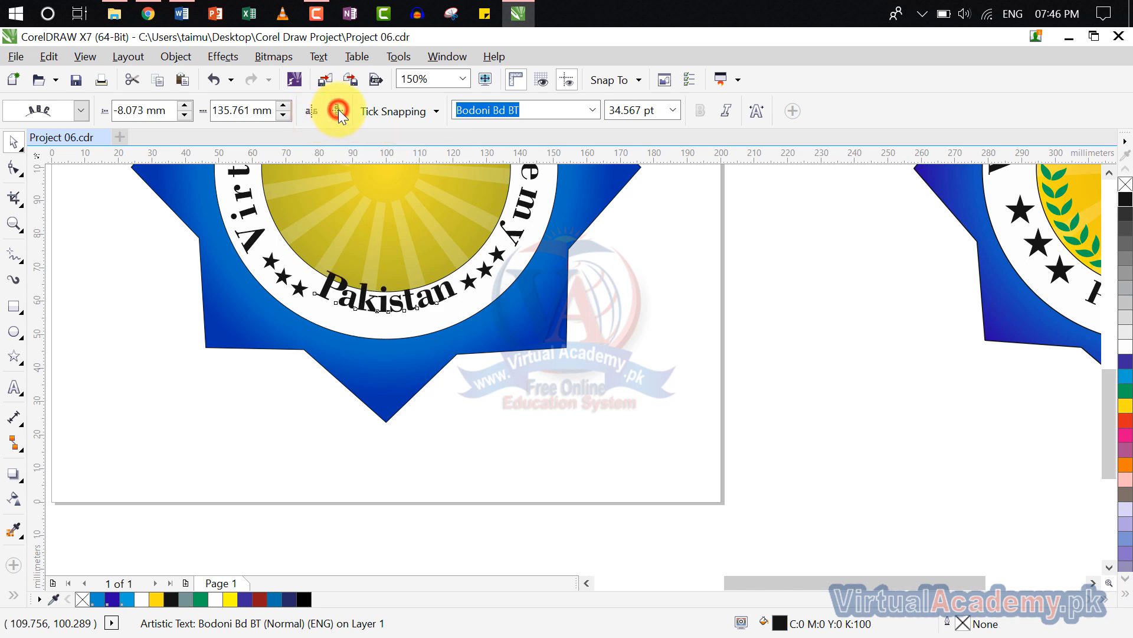
left_click(283, 107)
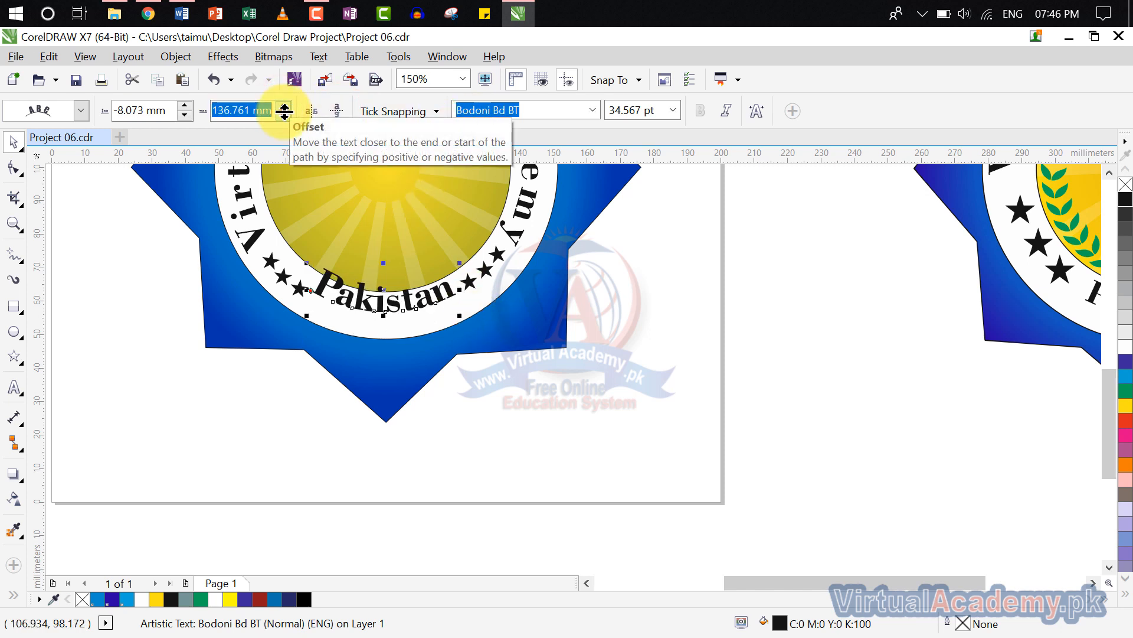
left_click(285, 114)
left_click(286, 113)
left_click(286, 113)
- Set the "Pakistan" text to 24 pt and its distance from the path to -5.573 mm
left_click(679, 116)
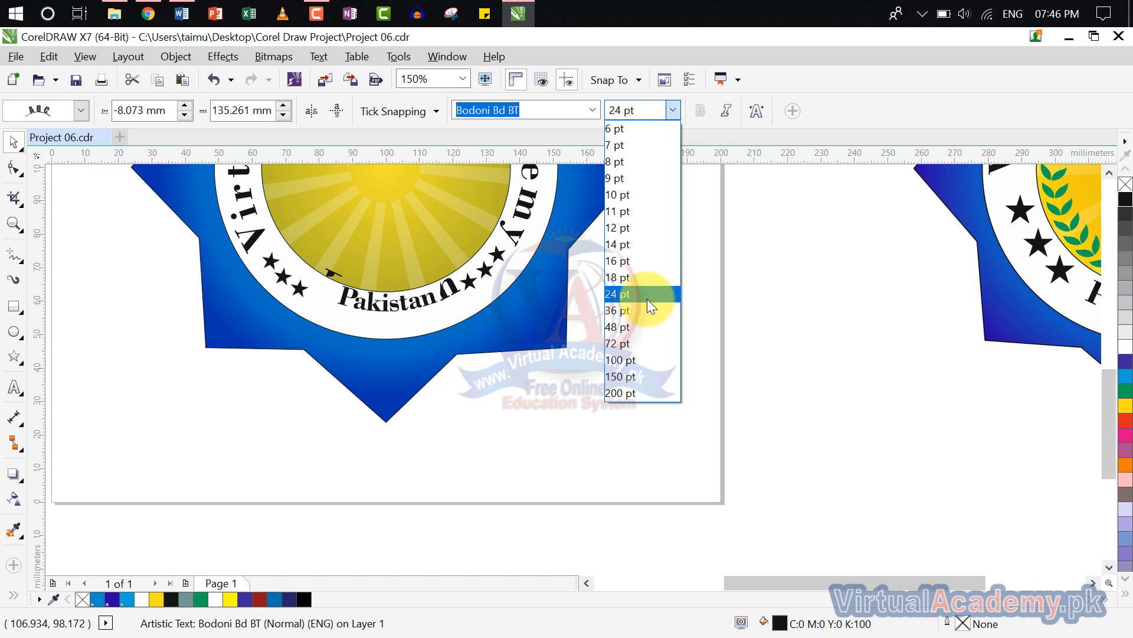
left_click(647, 299)
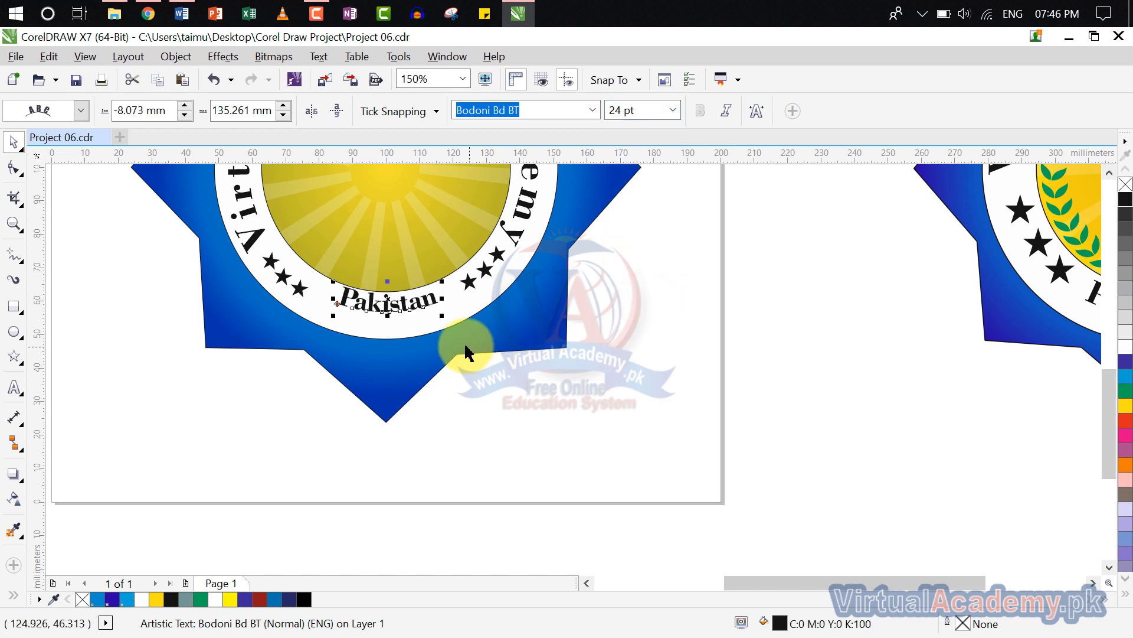
left_click(186, 105)
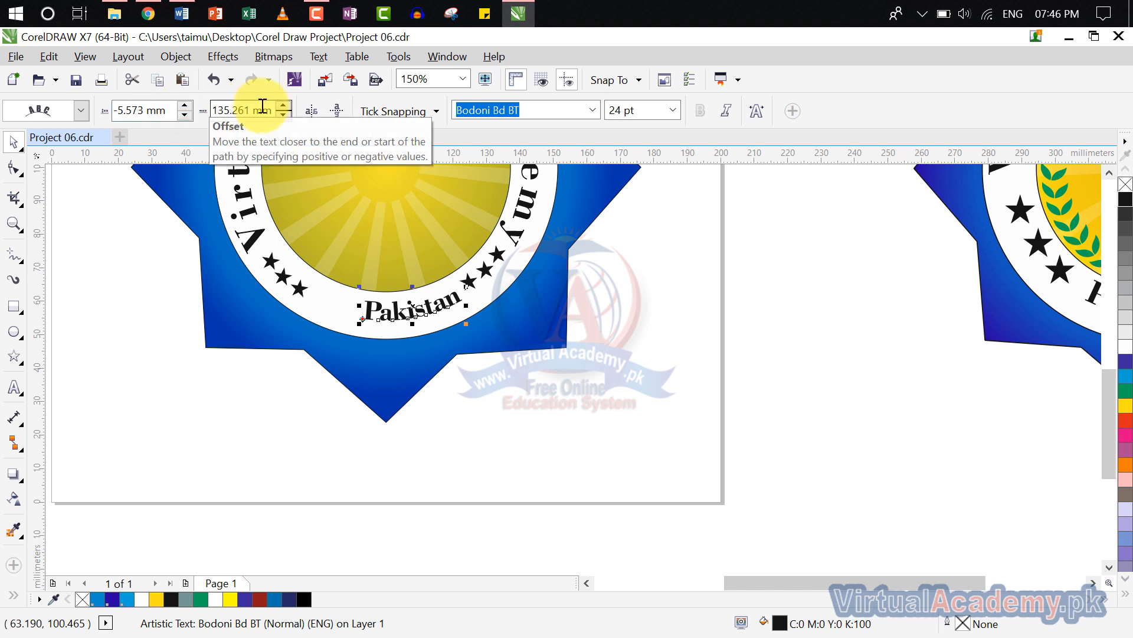
- Centre "Pakistan" between the two star groups by setting its offset along the path to 144.761 mm
left_click(286, 115)
left_click(285, 114)
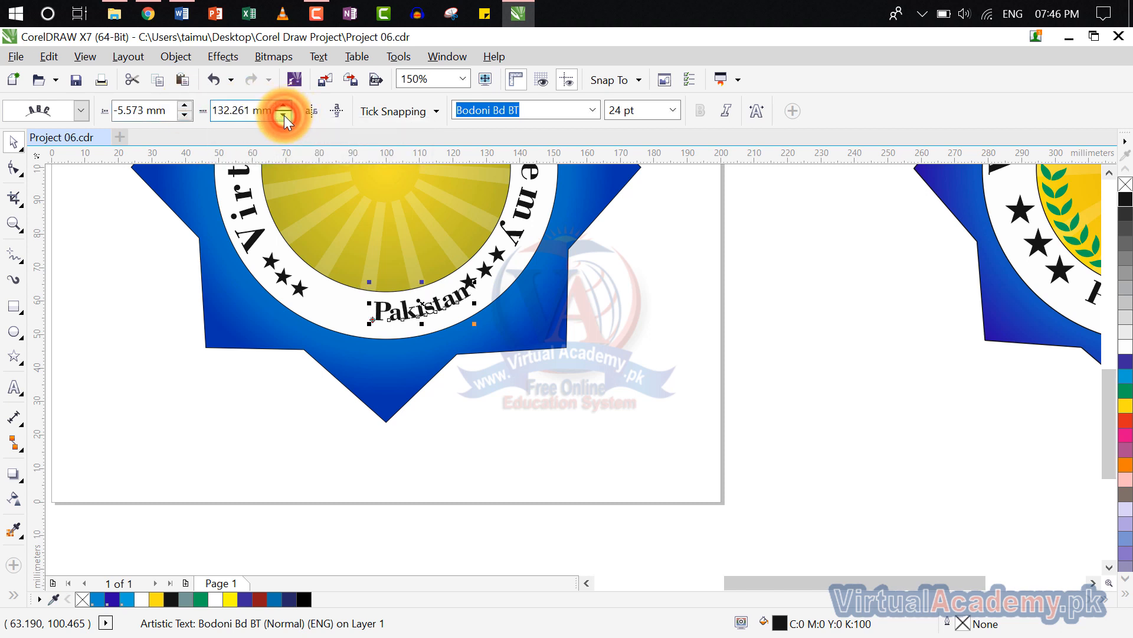
left_click(284, 105)
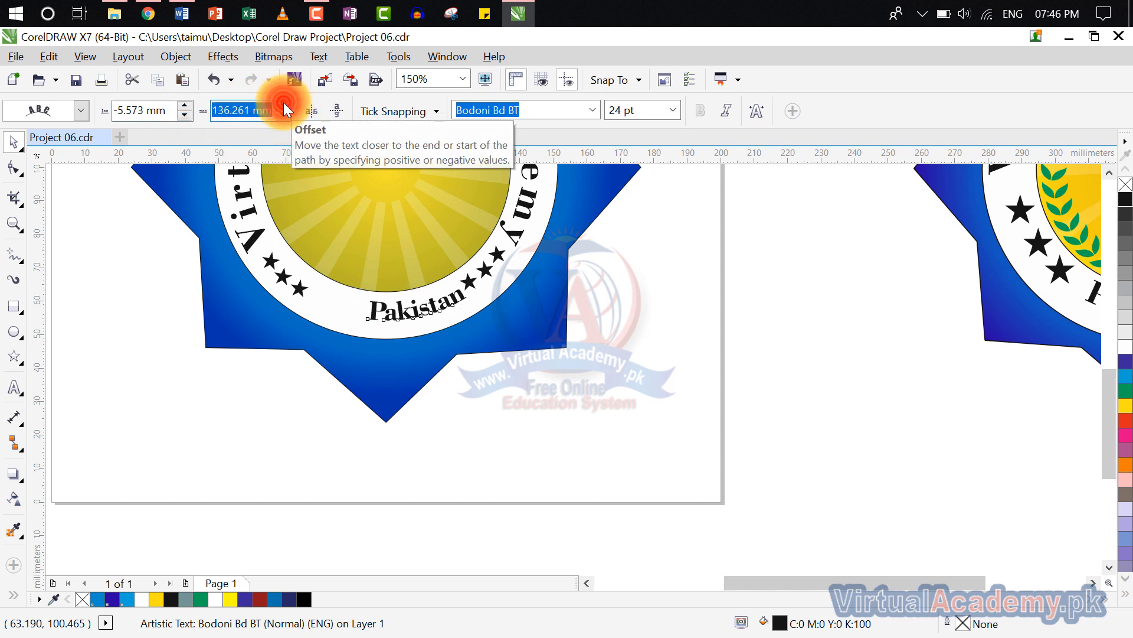
left_click(284, 104)
left_click(285, 105)
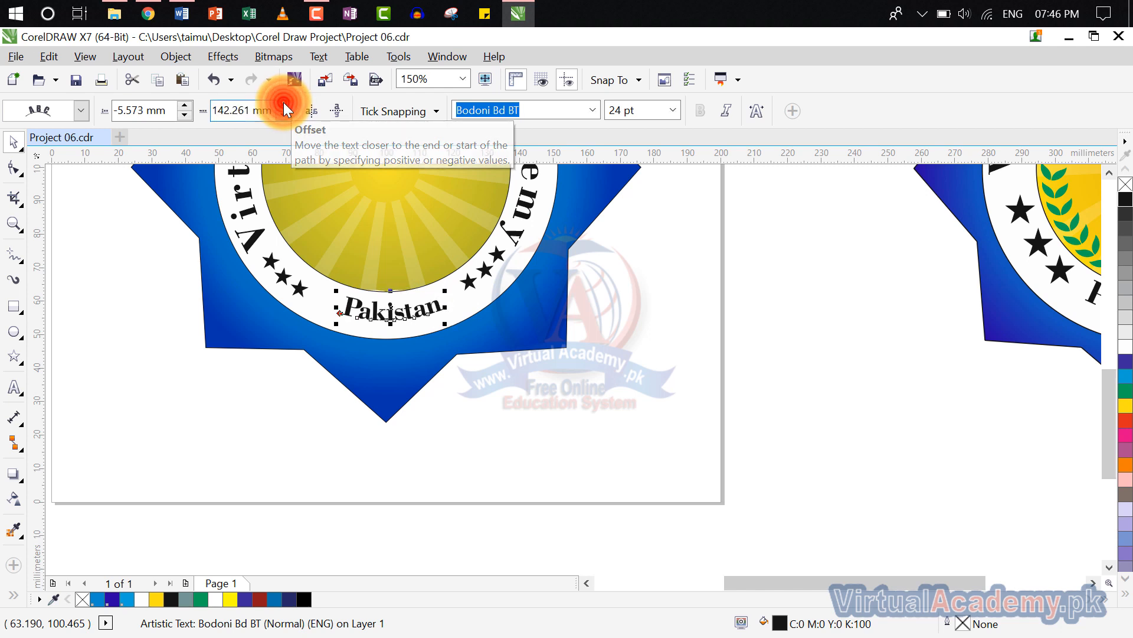
left_click(284, 105)
left_click(285, 105)
left_click(285, 105)
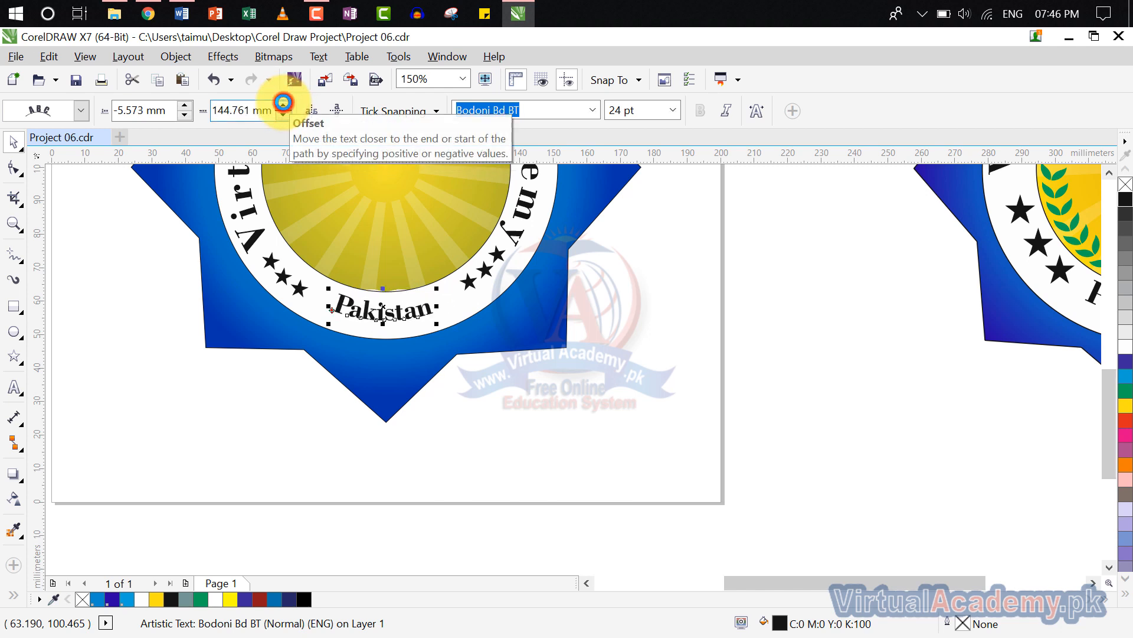
- Widen the letter spacing of "Pakistan" with the Shape tool to fill the gap between the star groups, then deselect the text
left_click(13, 170)
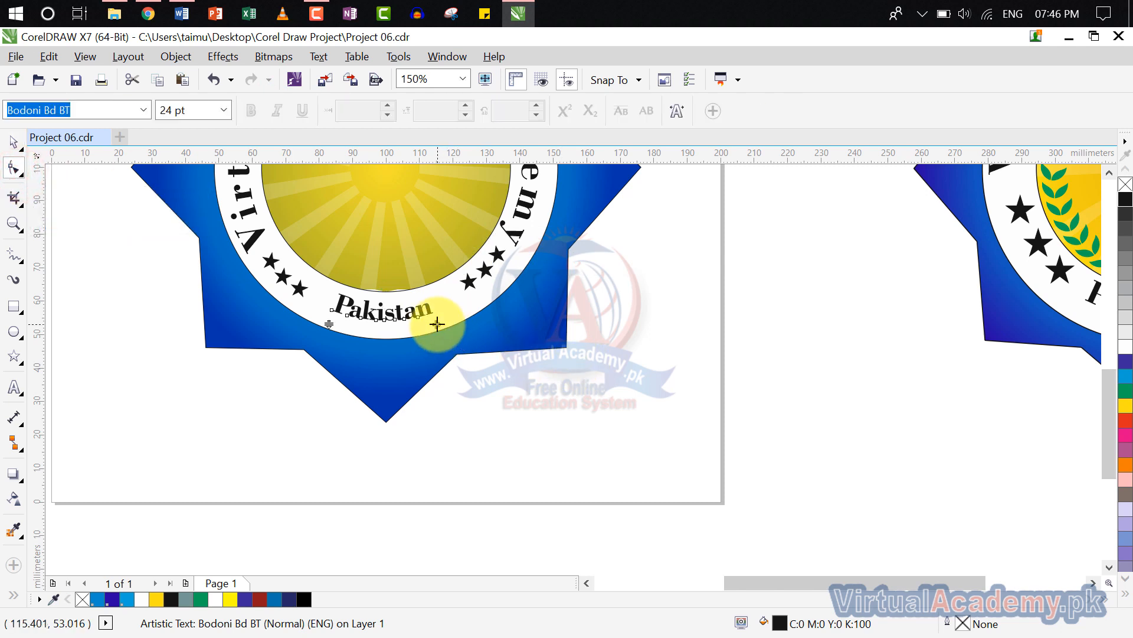
left_click_drag(437, 324, 473, 324)
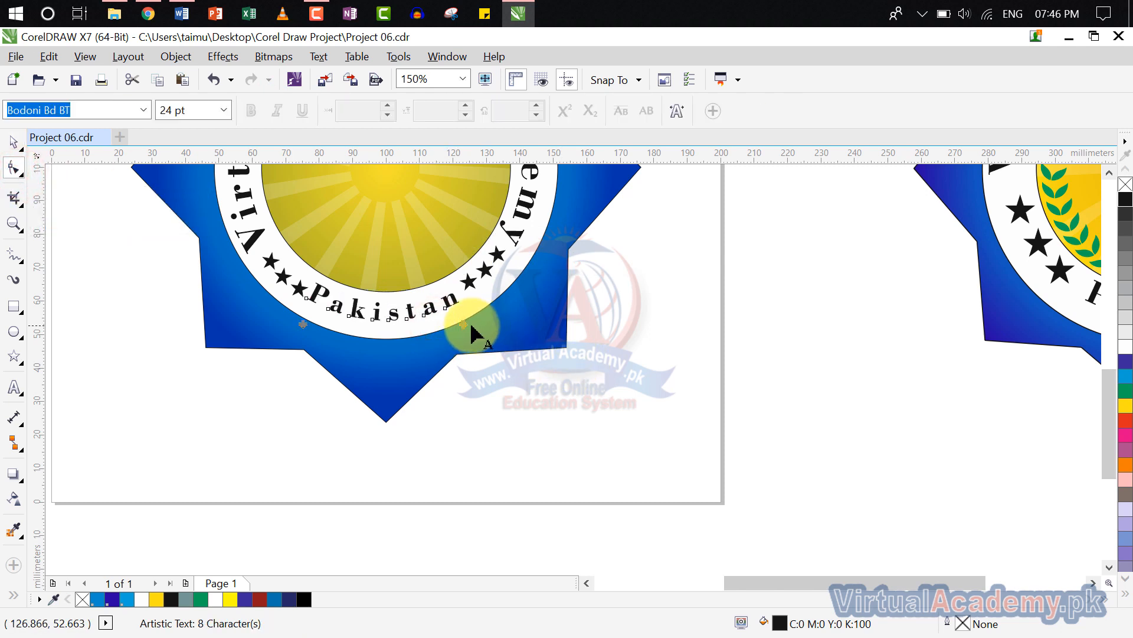
left_click_drag(448, 328, 451, 329)
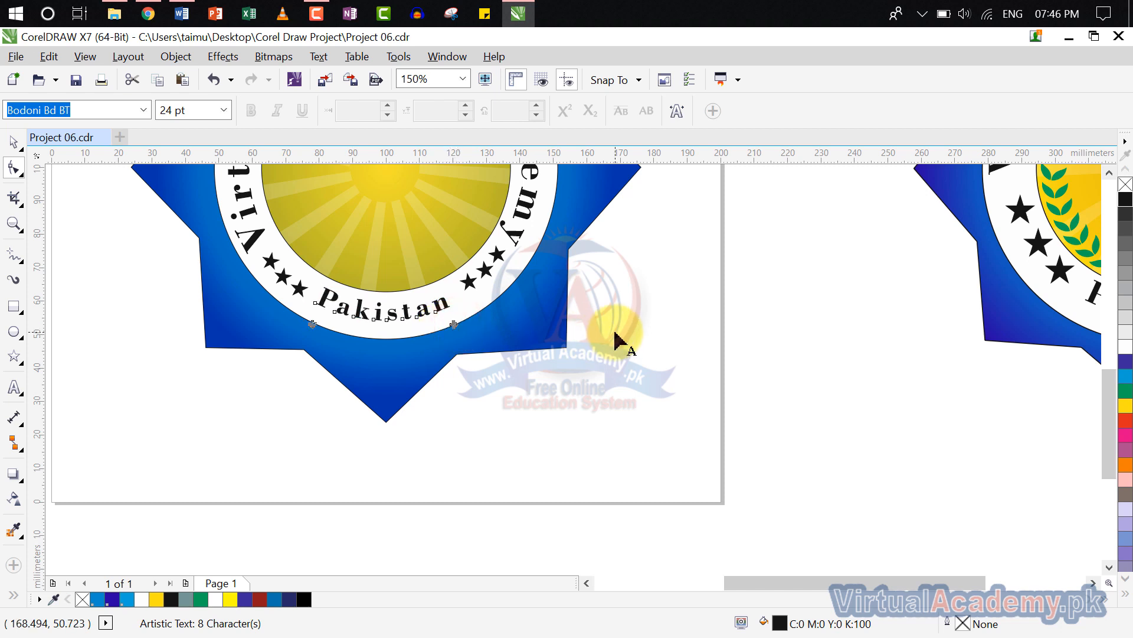
left_click(115, 278)
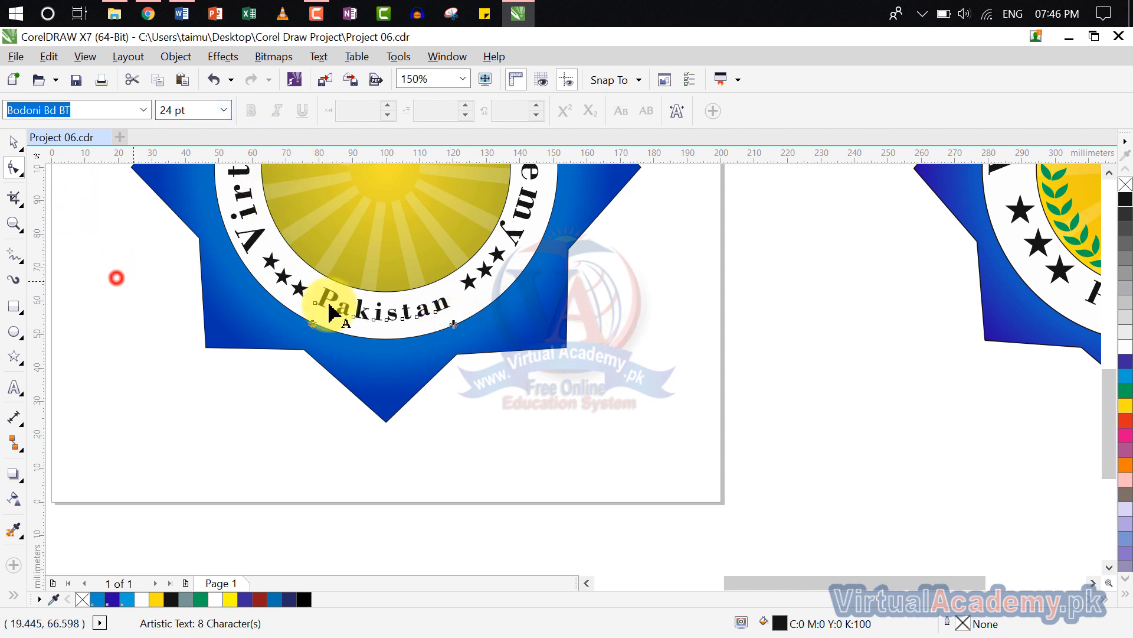
left_click(523, 379)
scroll(522, 378, "down", 1)
scroll(523, 379, "down", 1)
scroll(324, 299, "down", 1)
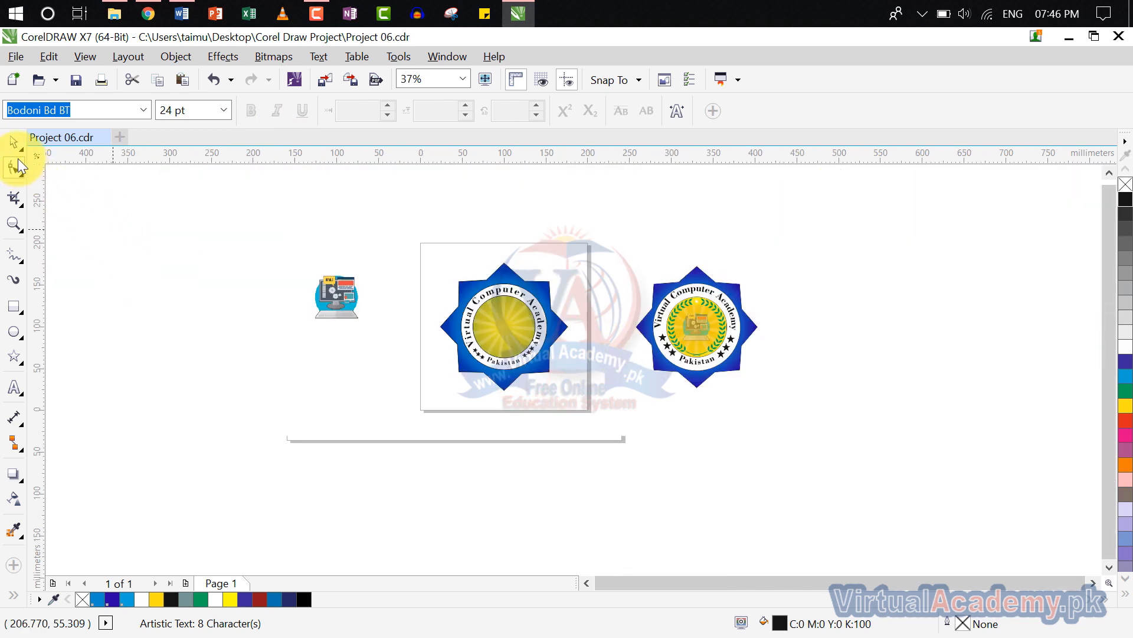
left_click(14, 141)
left_click(539, 443)
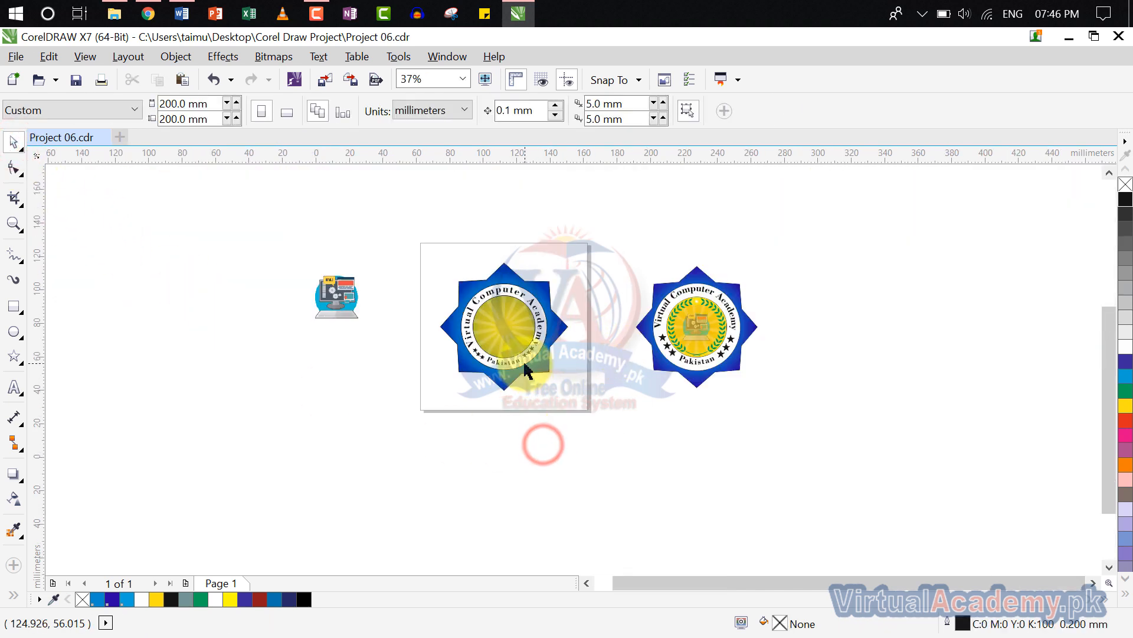
- Scale the computer icon image down to about 40 mm wide and move it beside the badge, just outside the page
scroll(526, 374, "up", 1)
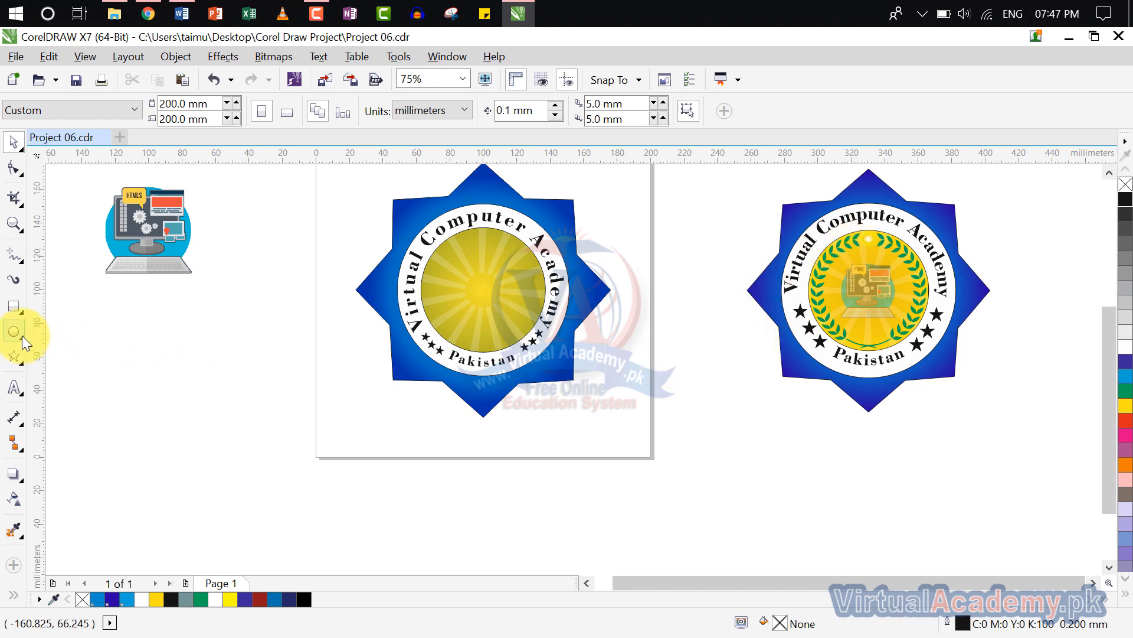
left_click(149, 361)
left_click(138, 248)
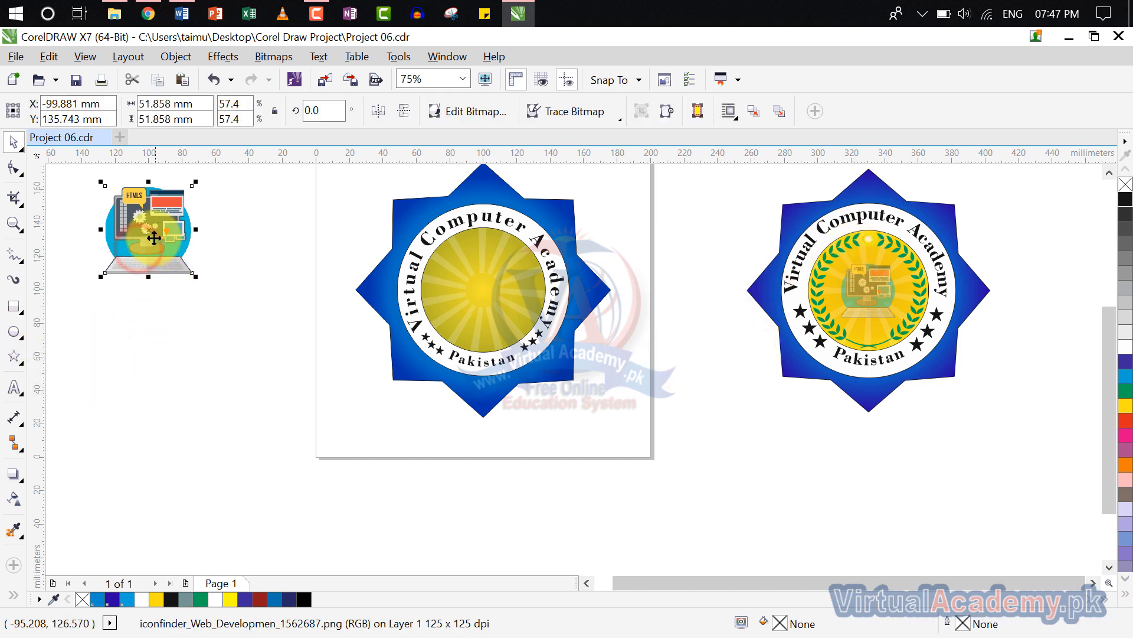
left_click_drag(149, 248, 253, 314)
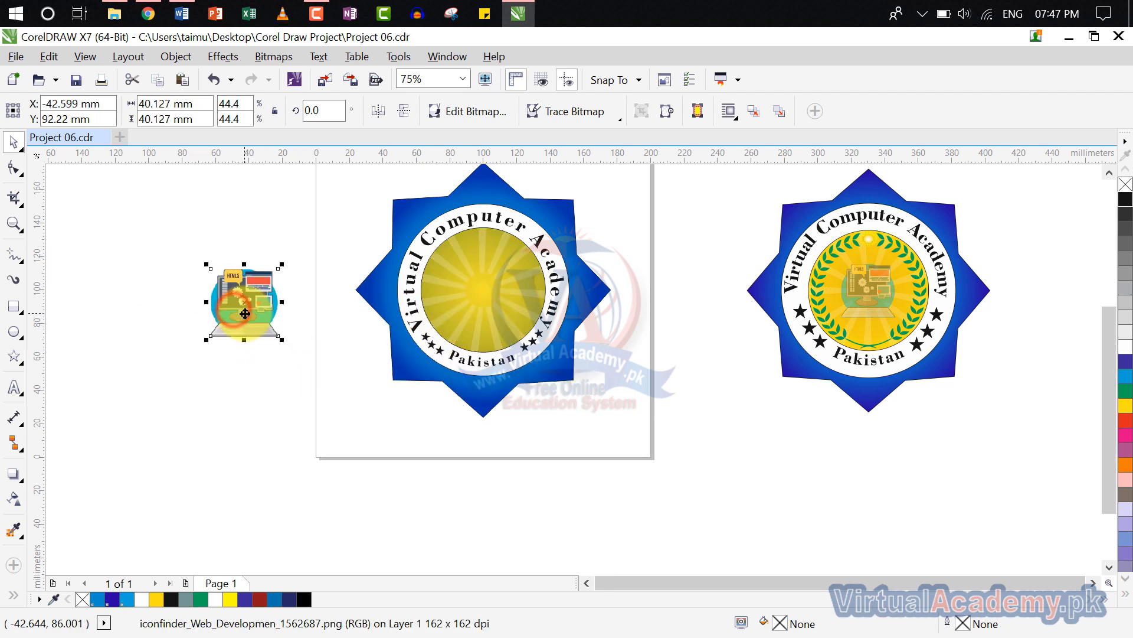
- PowerClip the computer icon inside the badge's central yellow circle, then deselect it
left_click(271, 59)
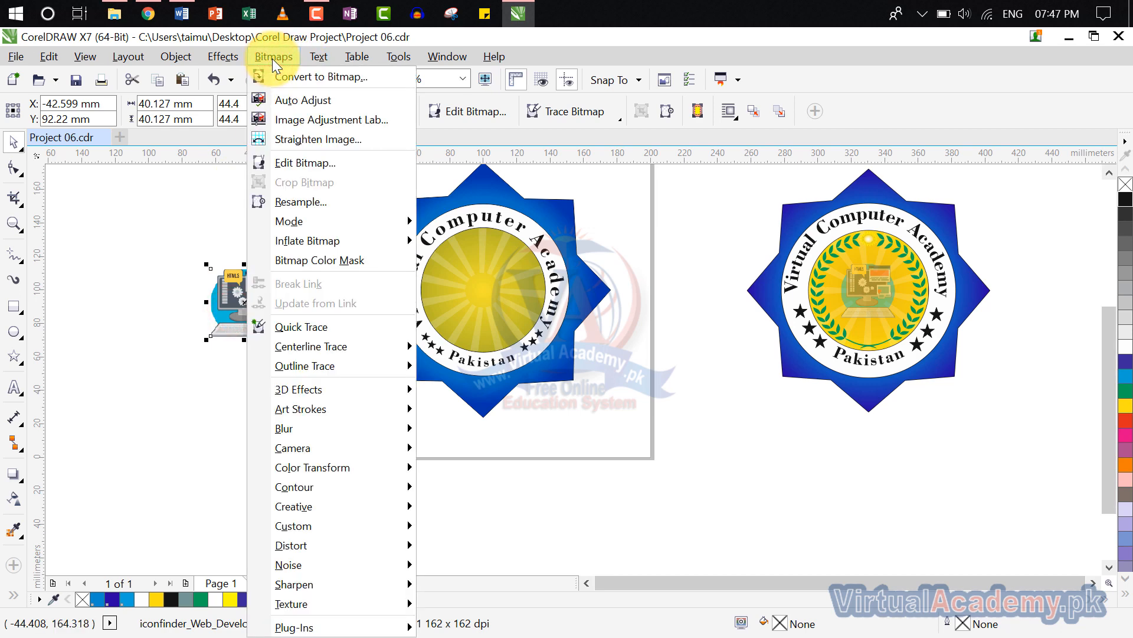
mouse_move(232, 55)
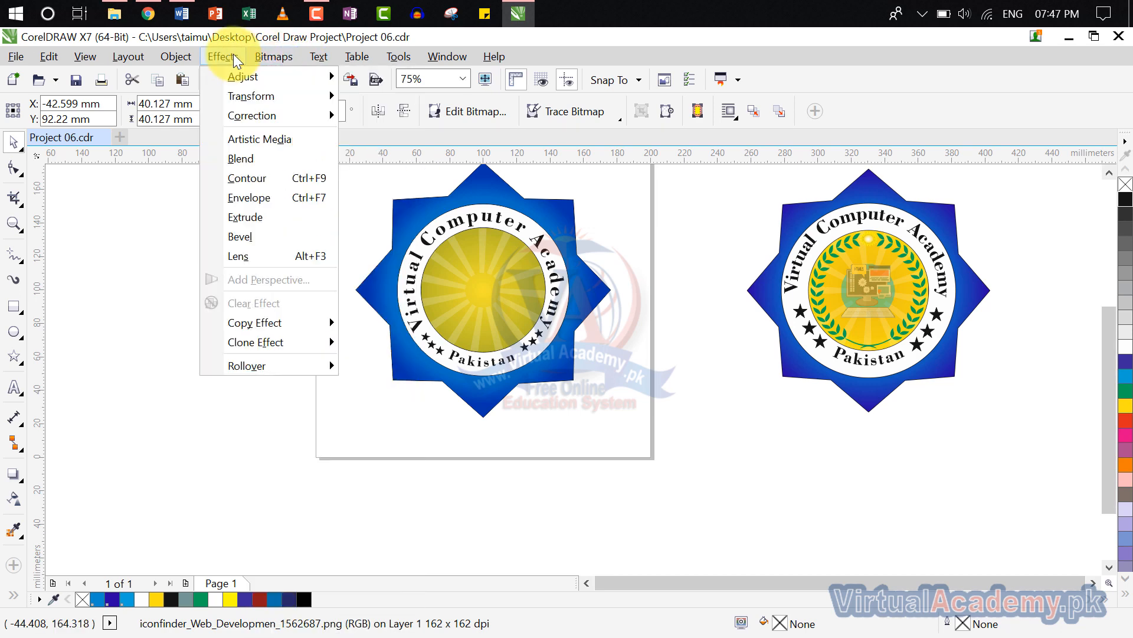
mouse_move(179, 55)
mouse_move(261, 204)
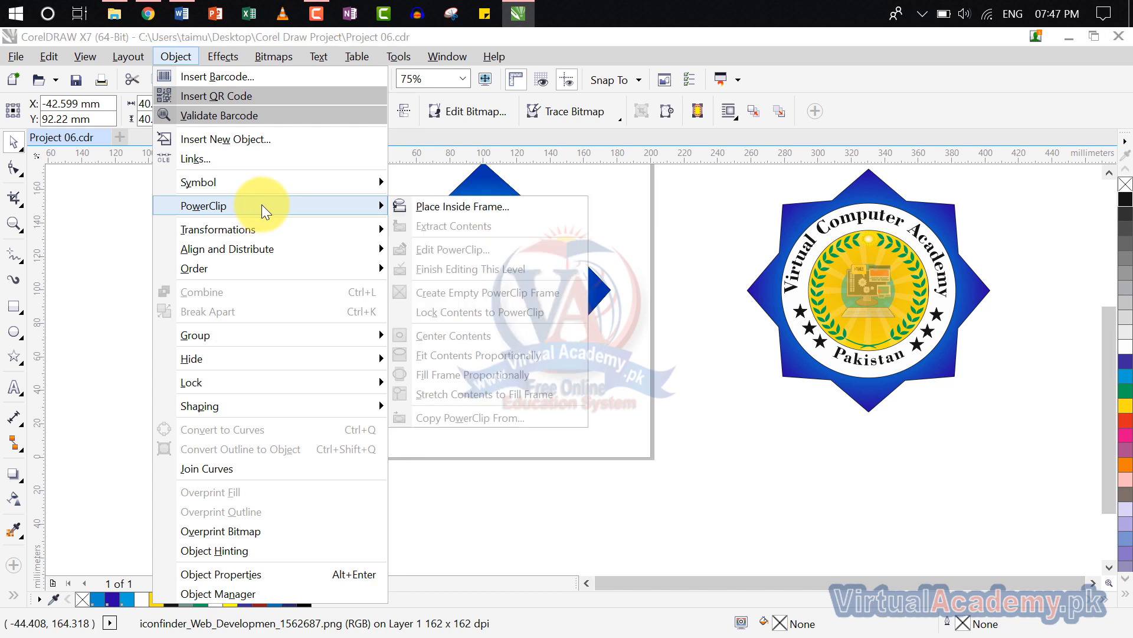
left_click(434, 205)
left_click(475, 286)
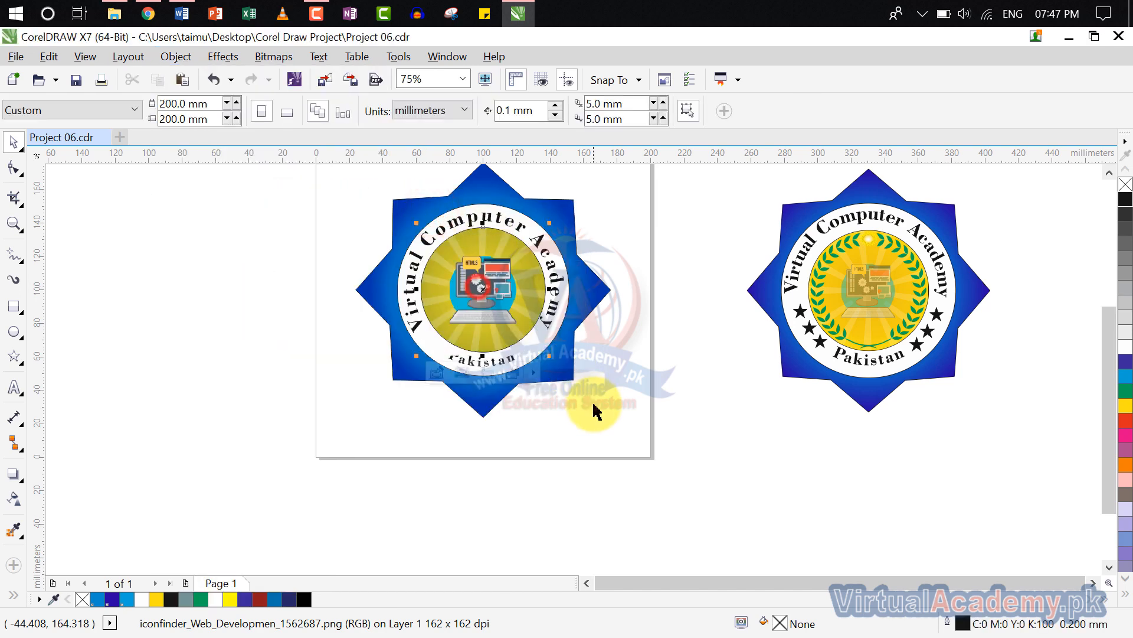
left_click(662, 435)
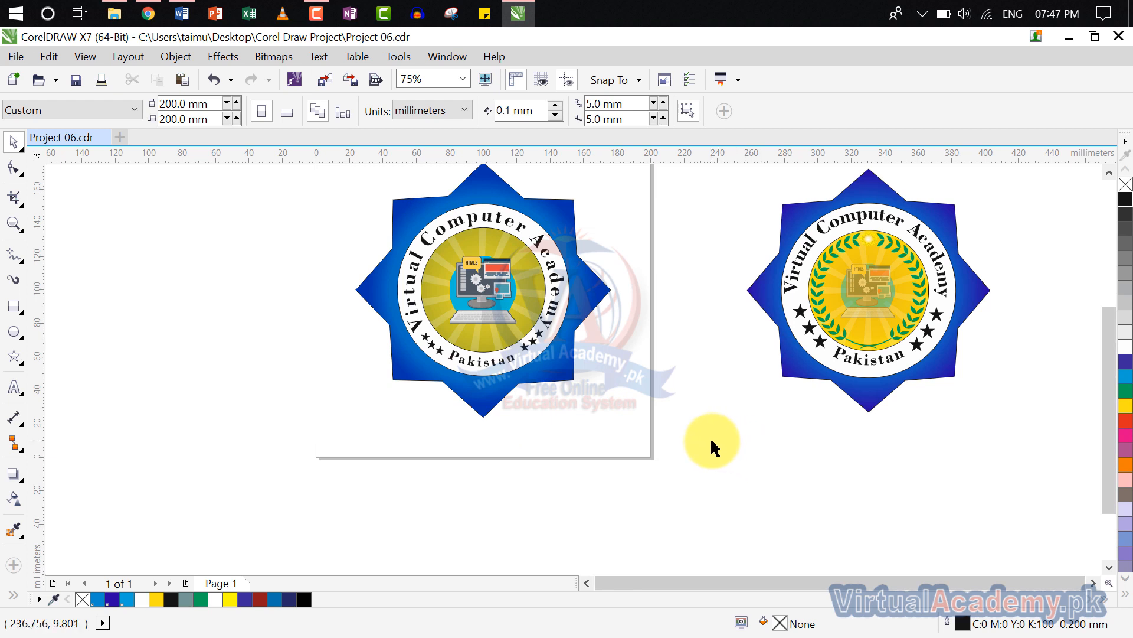
- Edit the circle's PowerClip contents, scaling the computer icon to about 31 mm wide and centring it on the page, then finish editing
left_click(486, 289)
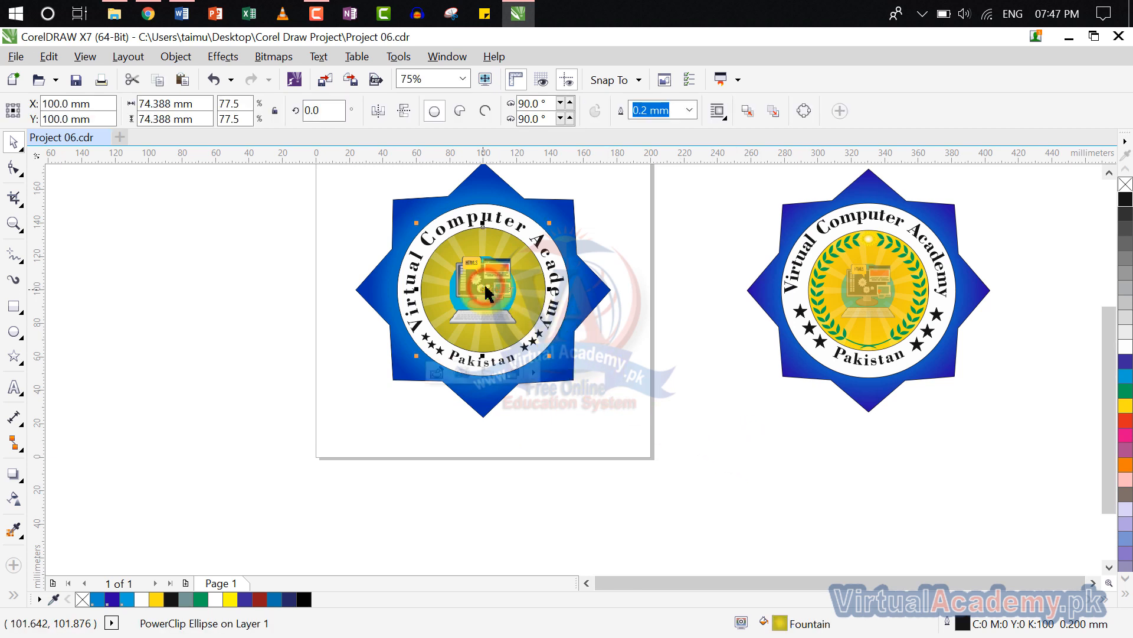
right_click(486, 287)
left_click(449, 453)
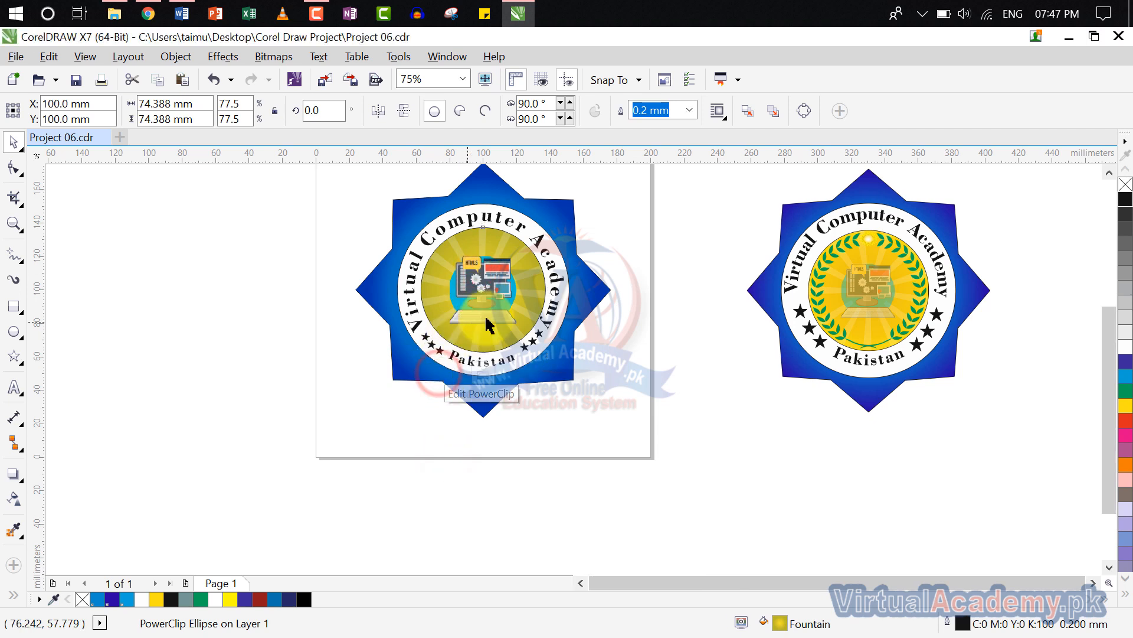
left_click(438, 373)
left_click(498, 301)
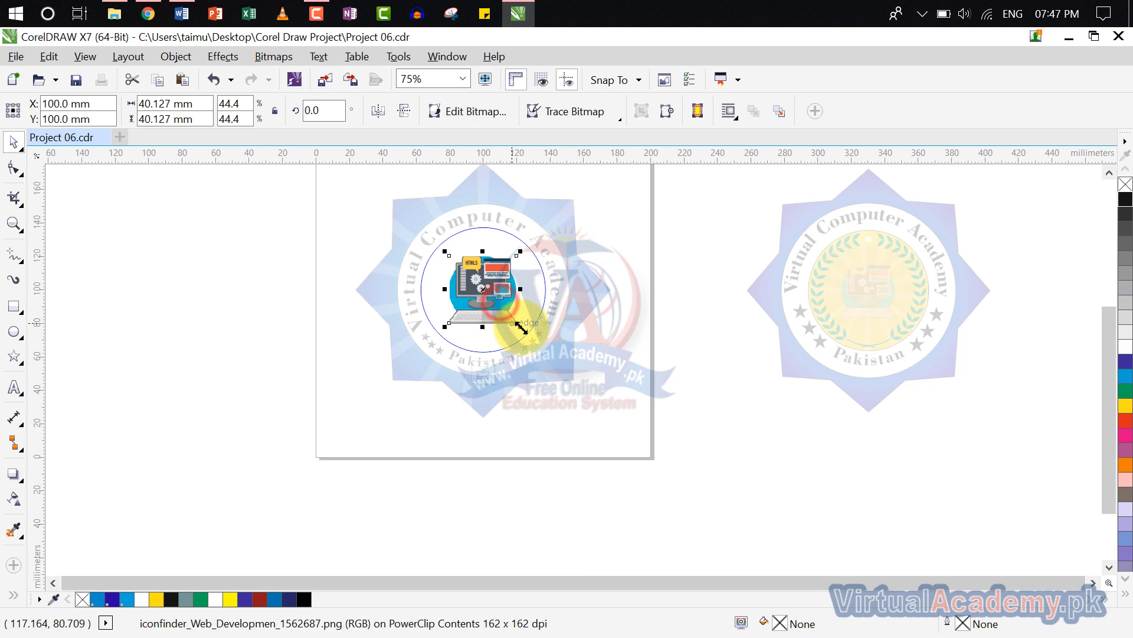
left_click_drag(521, 327, 508, 314)
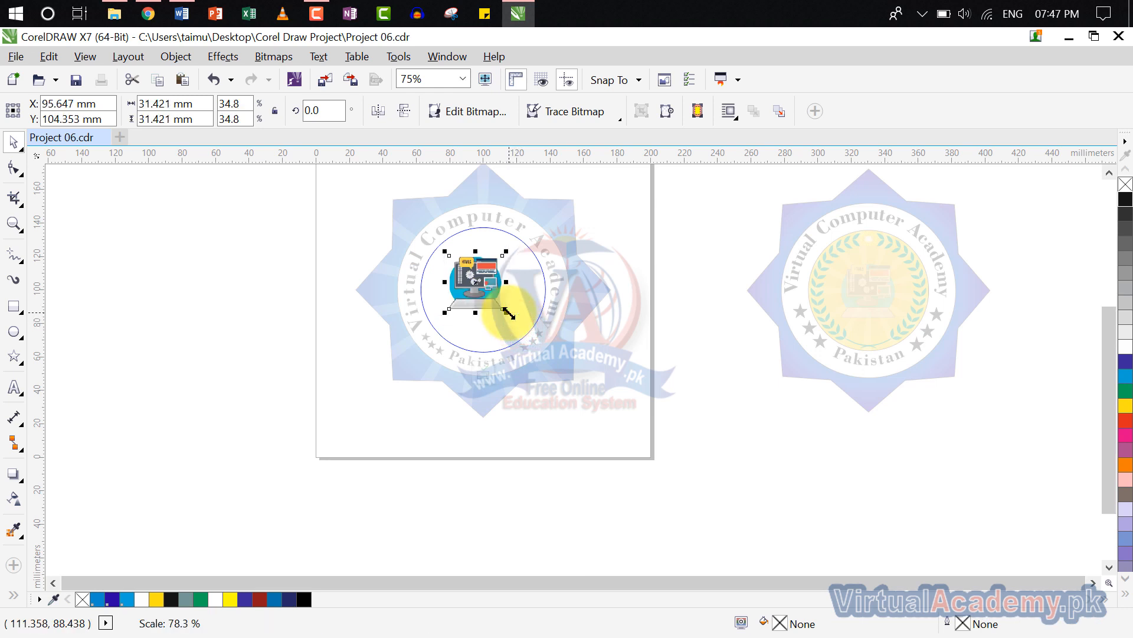
key("p")
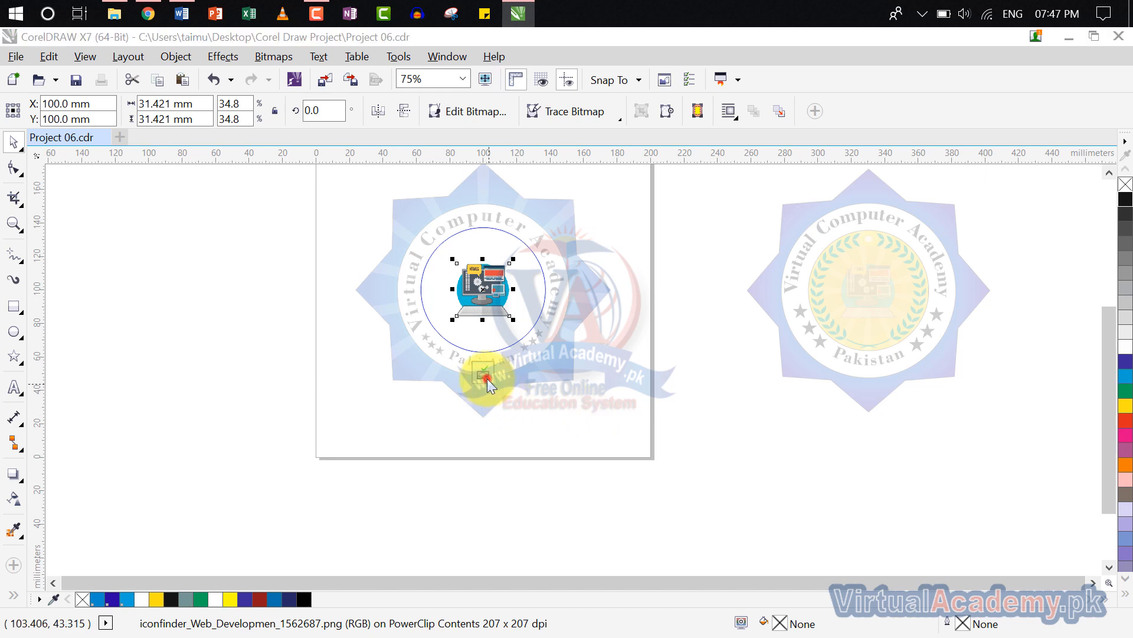
left_click(607, 392)
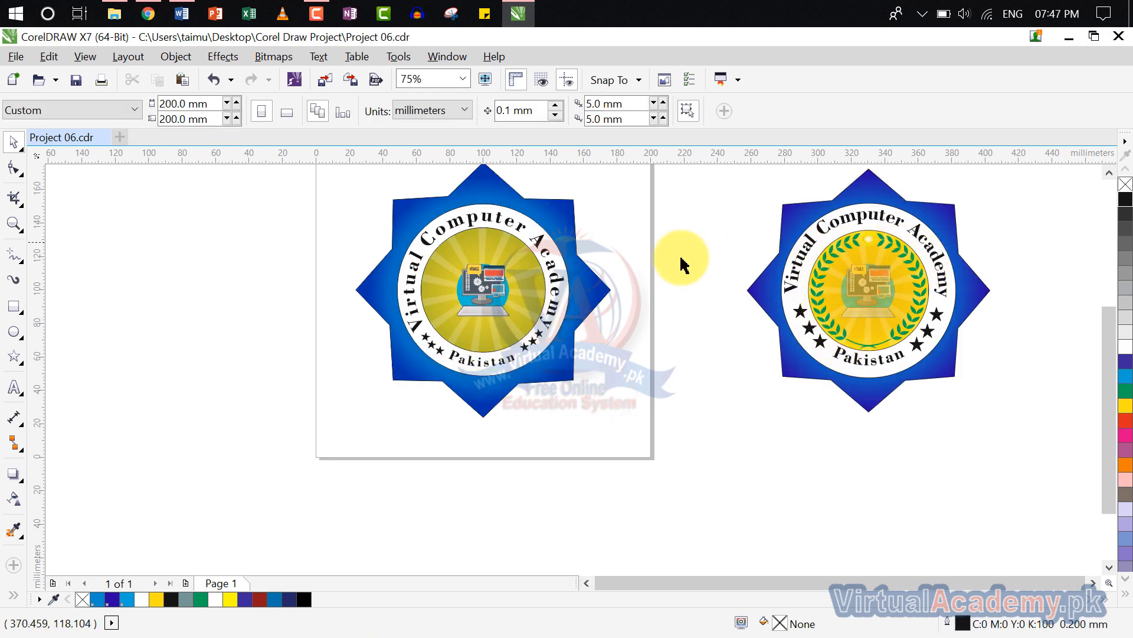
- Draw a circle about 43 mm in diameter outside the page beside the badge and place a horizontally offset, overlapping copy of it
left_click(14, 335)
left_click(59, 329)
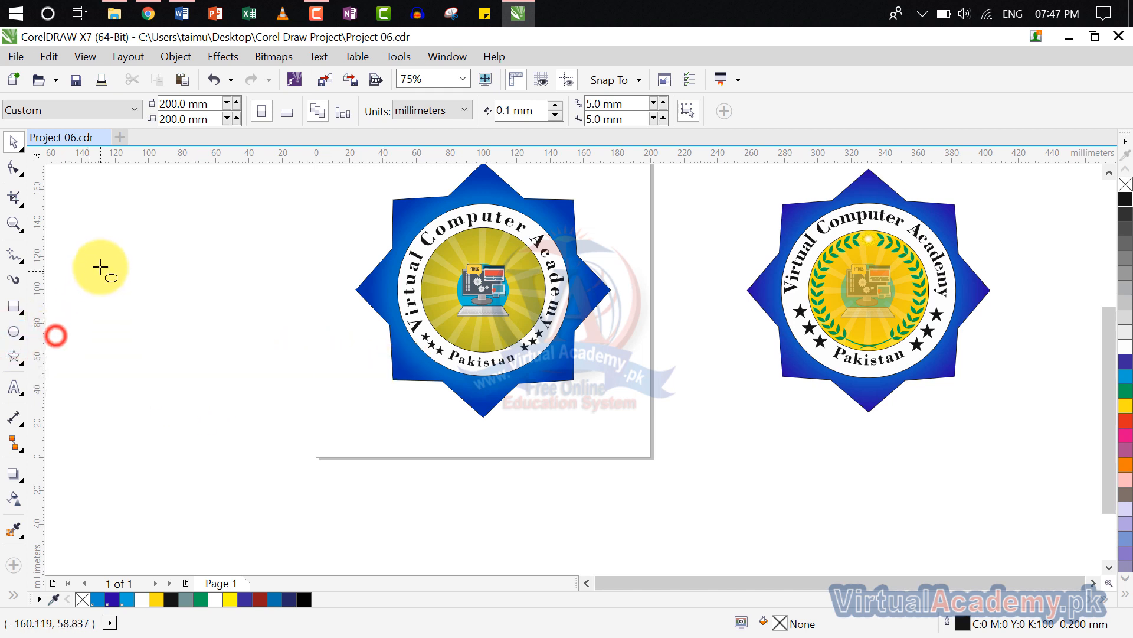
left_click_drag(101, 267, 174, 301)
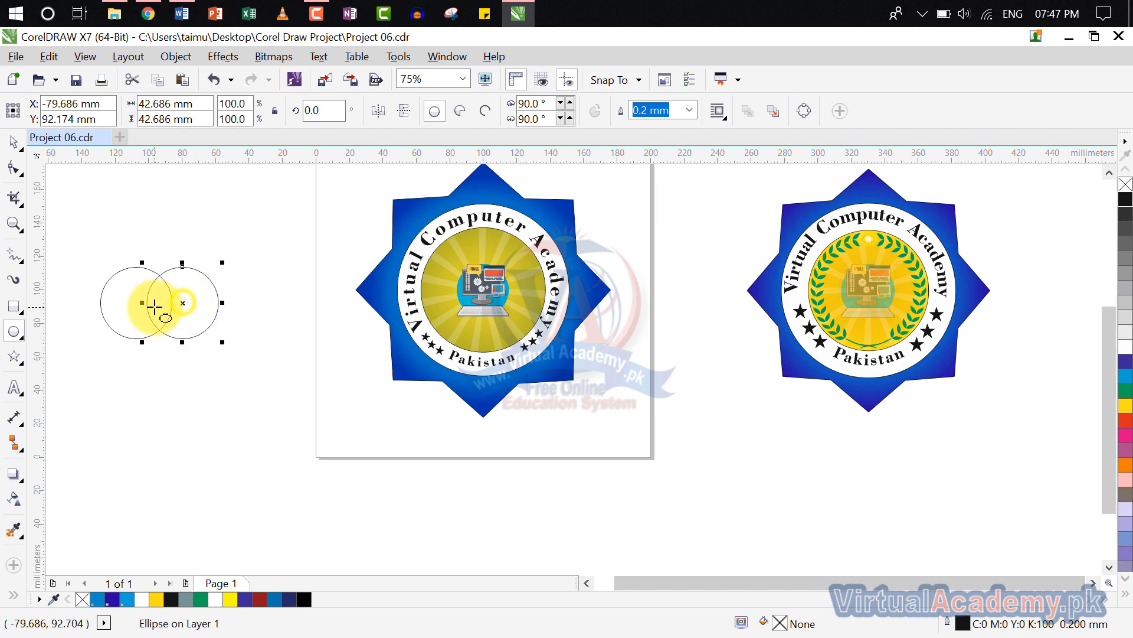
- Intersect the two overlapping circles and delete both originals to keep only the leaf-shaped overlap
scroll(155, 307, "up", 4)
scroll(230, 326, "down", 2)
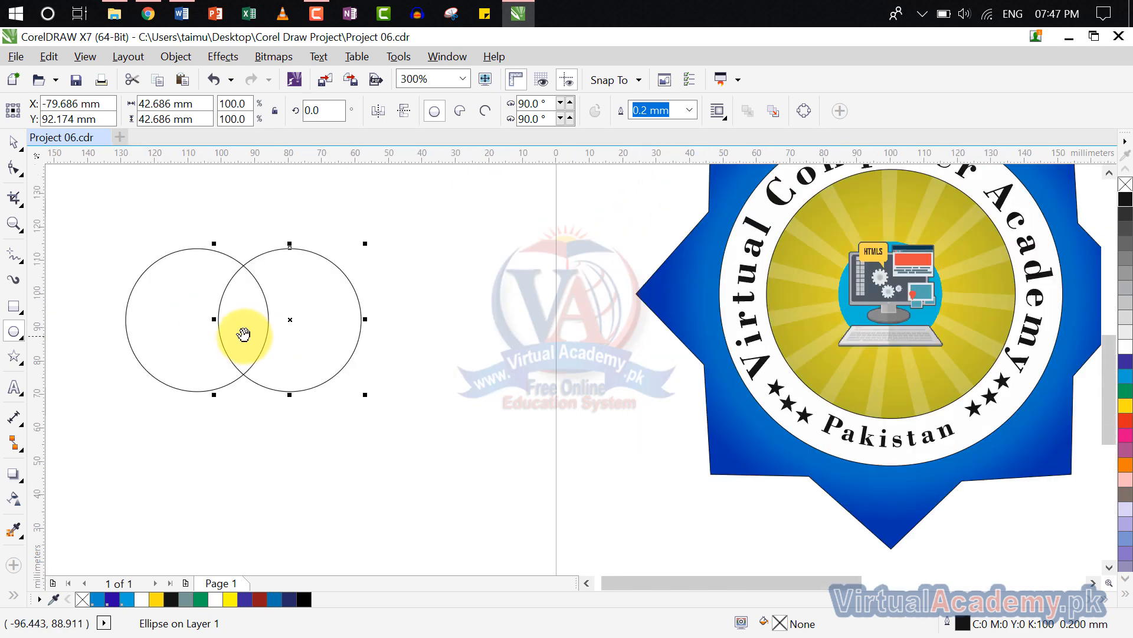
left_click(22, 140)
left_click(407, 224)
left_click_drag(494, 199, 134, 429)
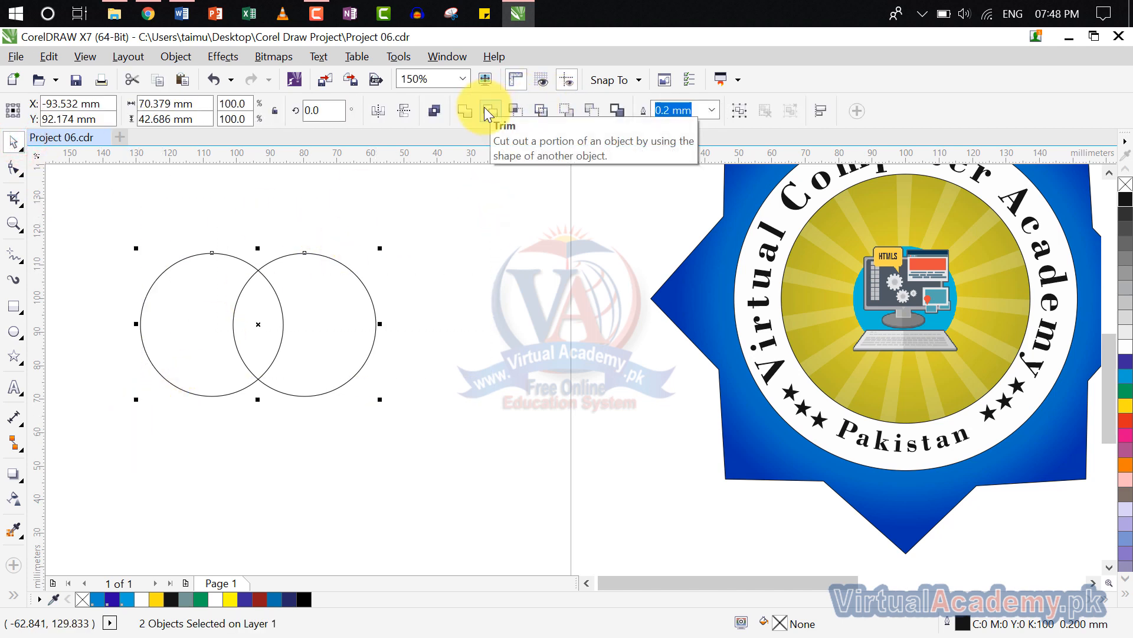
left_click(518, 111)
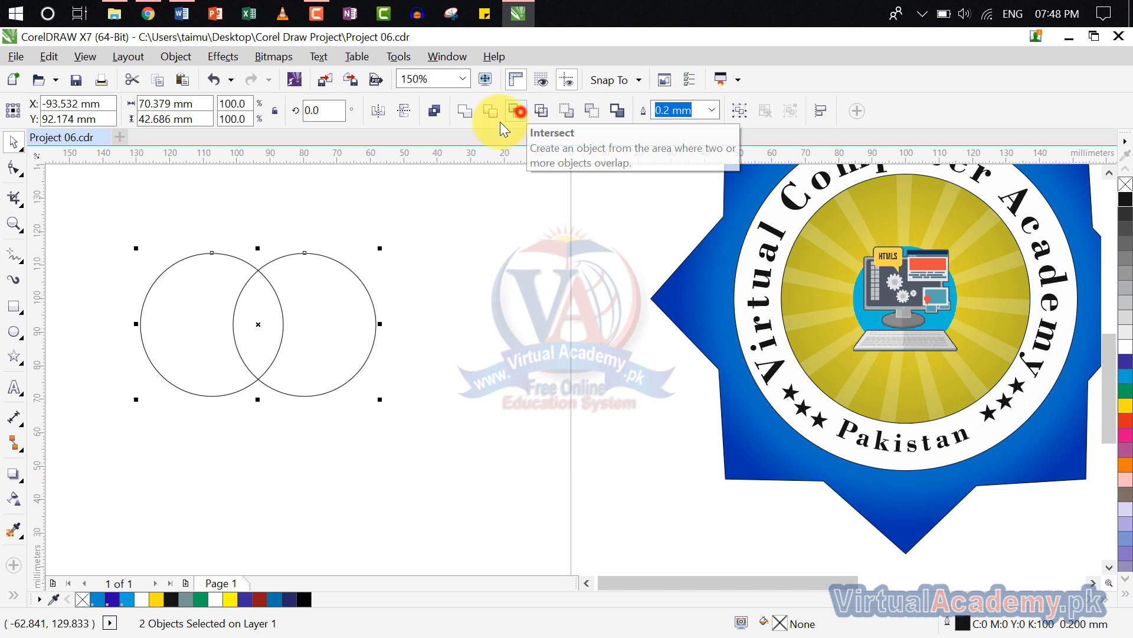
left_click(351, 326)
key("Delete")
left_click(214, 327)
key("Delete")
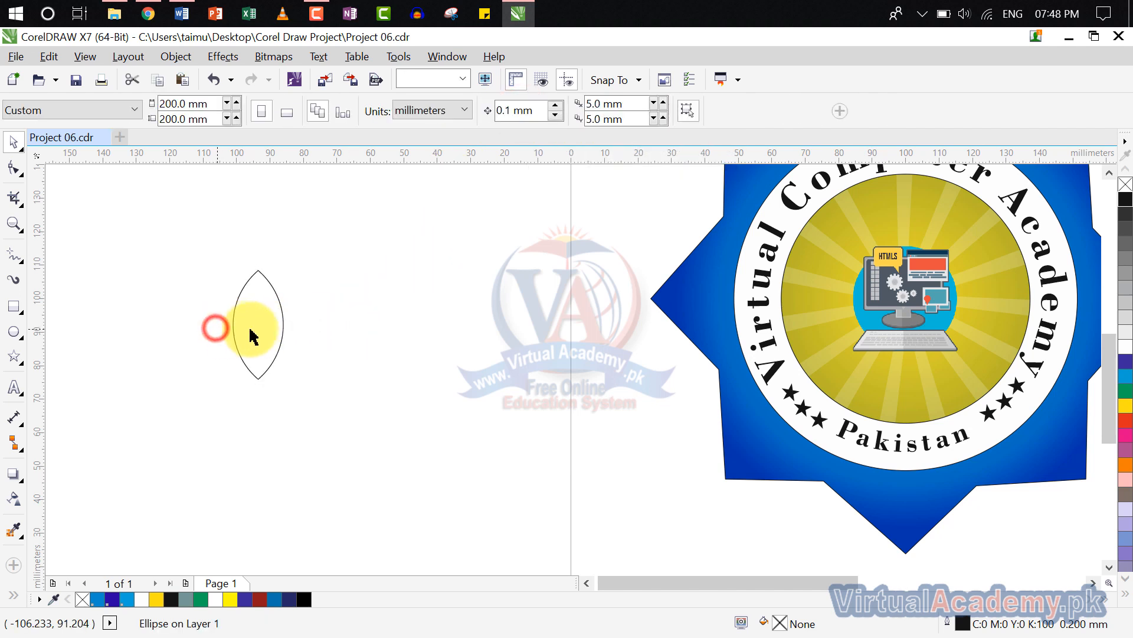
- Reshape the leaf's right edge with the Shape tool, curving its upper part inward towards the tip and bulging the lower part slightly outward
left_click(252, 332)
scroll(252, 331, "up", 1)
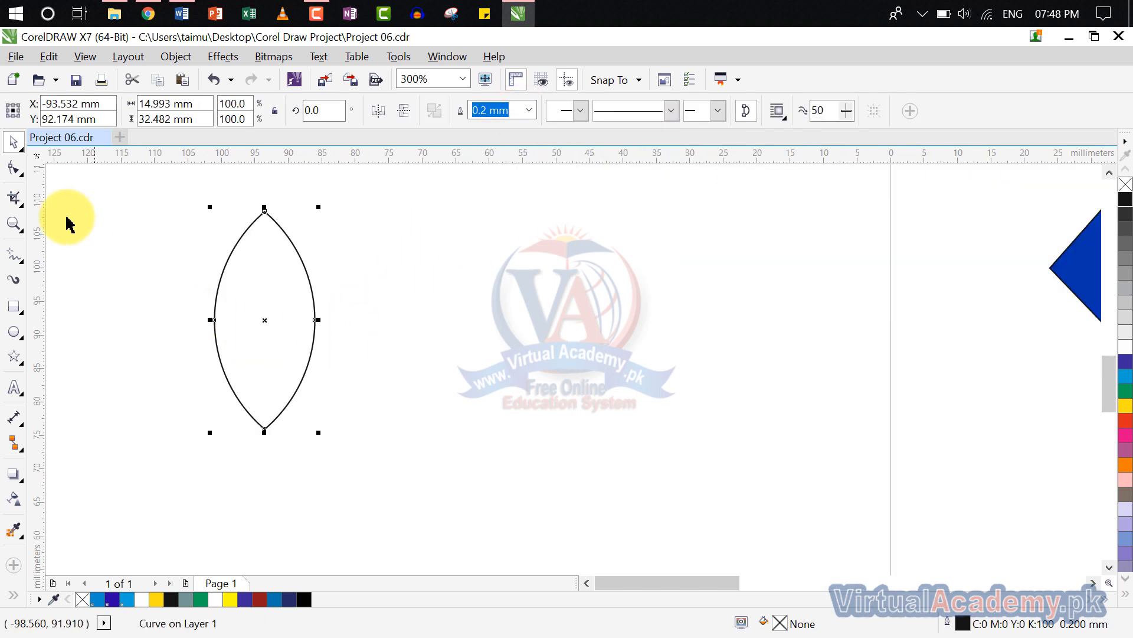
left_click(19, 171)
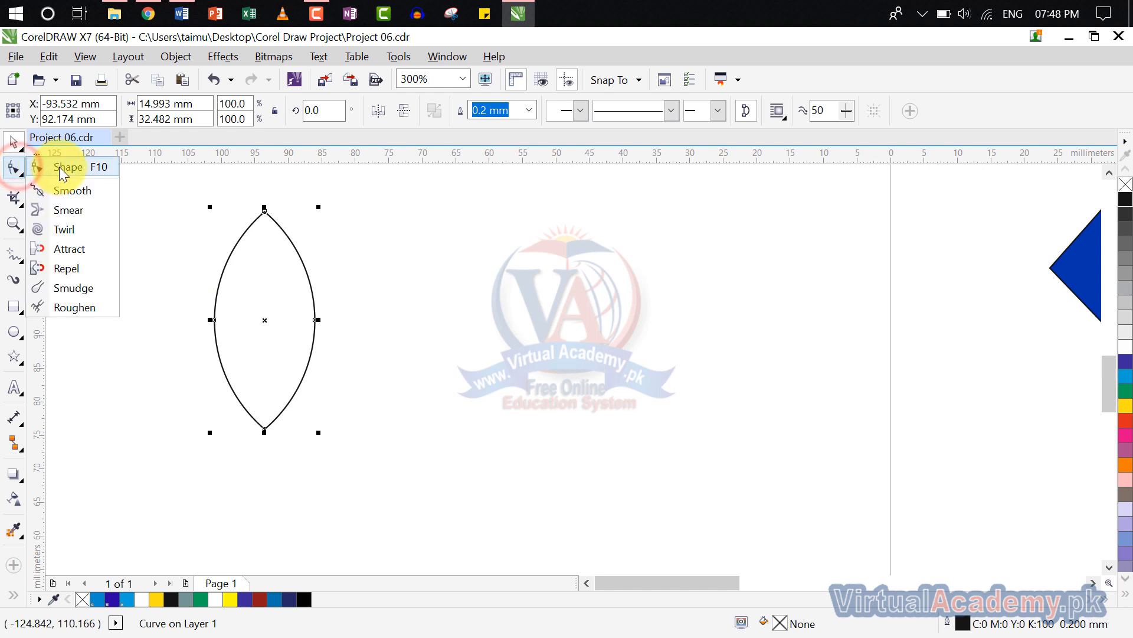
left_click(59, 167)
left_click(281, 218)
mouse_move(377, 183)
left_mouse_down()
mouse_move(230, 253)
mouse_move(195, 345)
left_mouse_up()
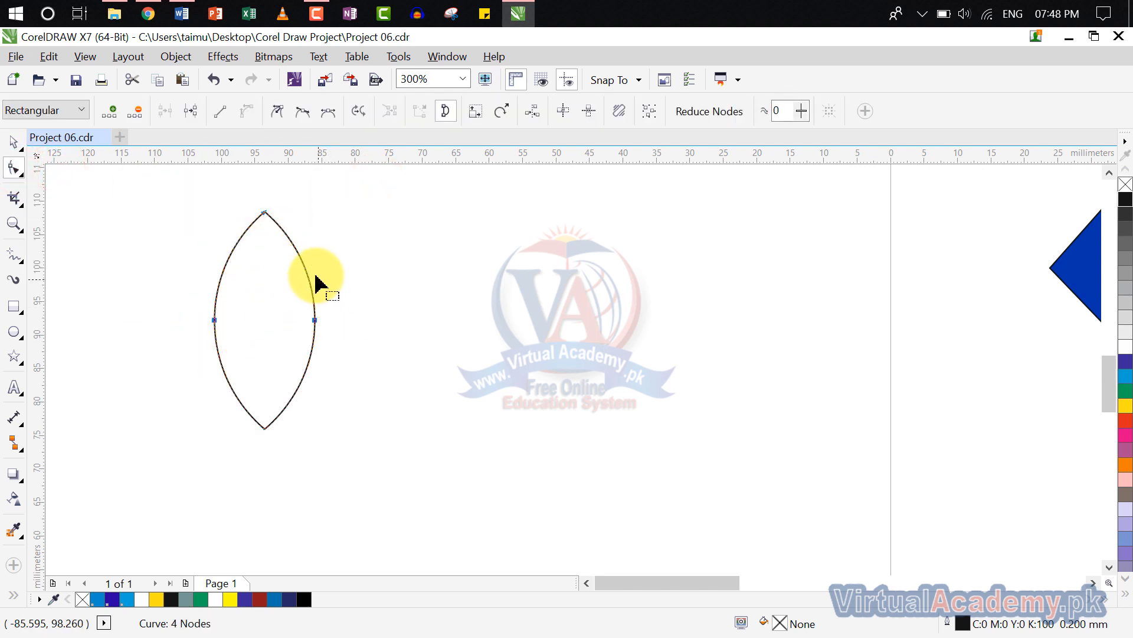
left_click_drag(302, 262, 288, 262)
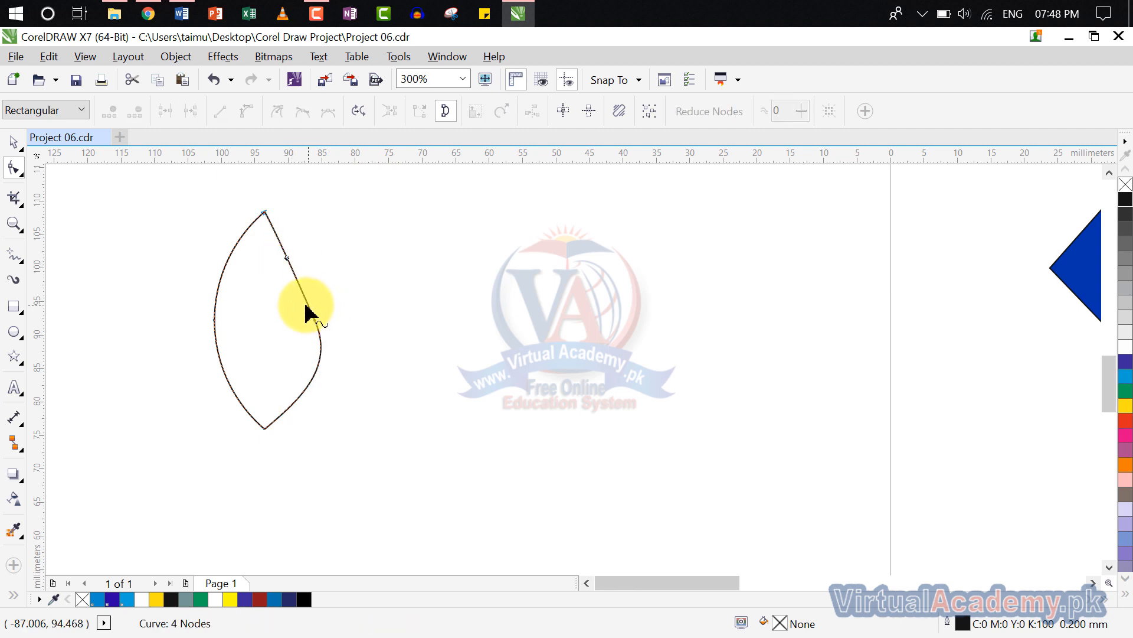
left_click(315, 319)
left_click_drag(319, 314, 318, 314)
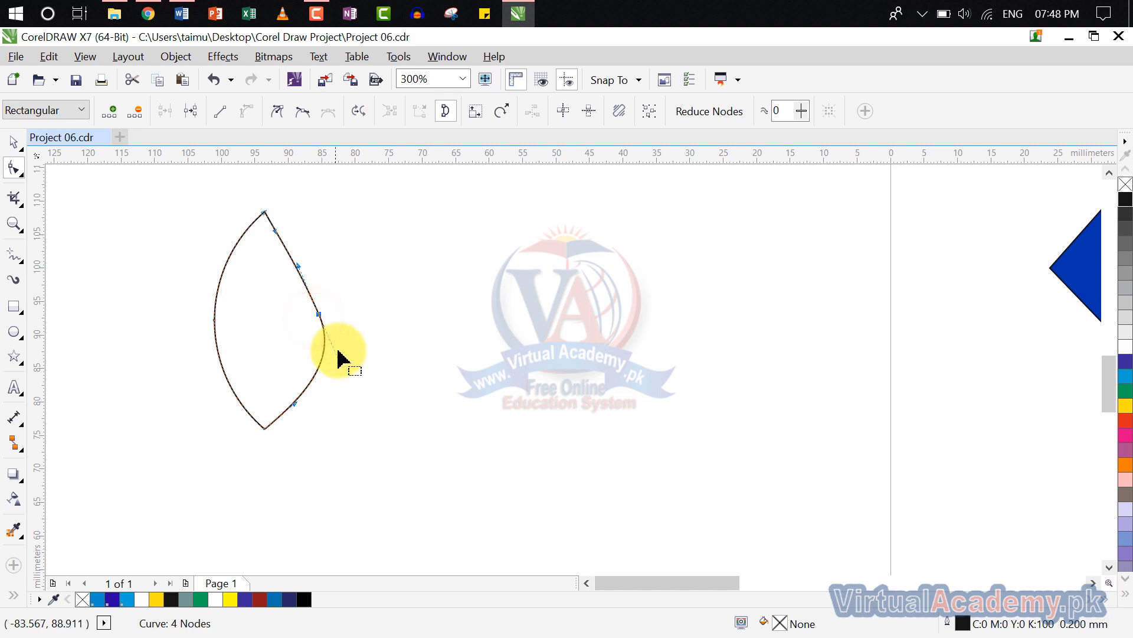
left_click_drag(341, 360, 303, 415)
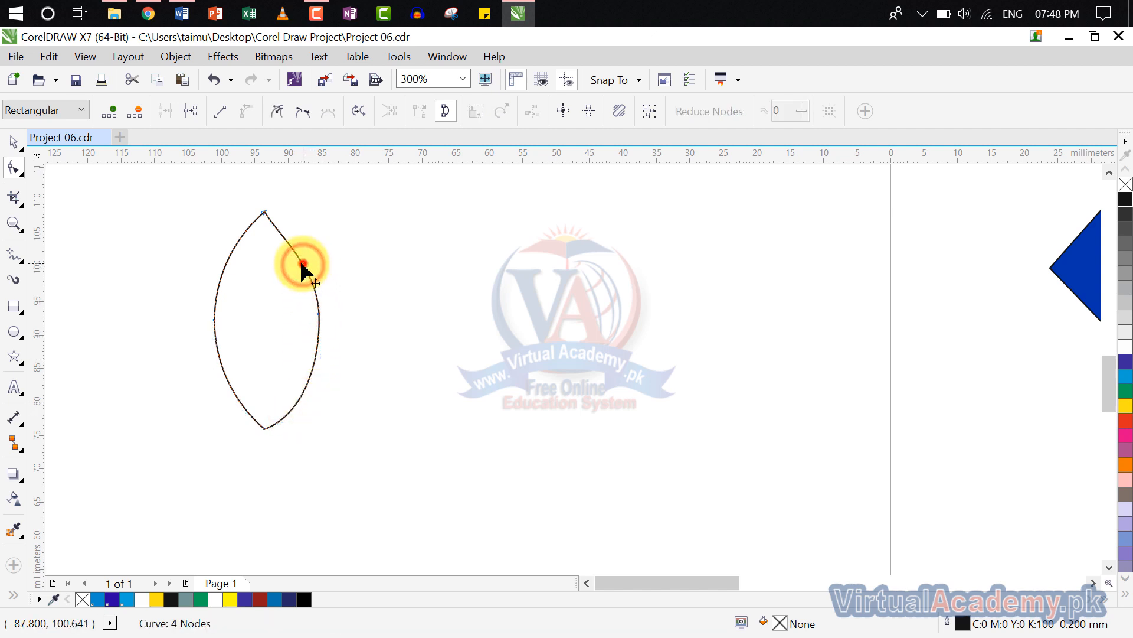
mouse_move(302, 263)
left_mouse_down()
mouse_move(291, 273)
mouse_move(288, 263)
mouse_move(324, 261)
left_mouse_up()
left_click(13, 141)
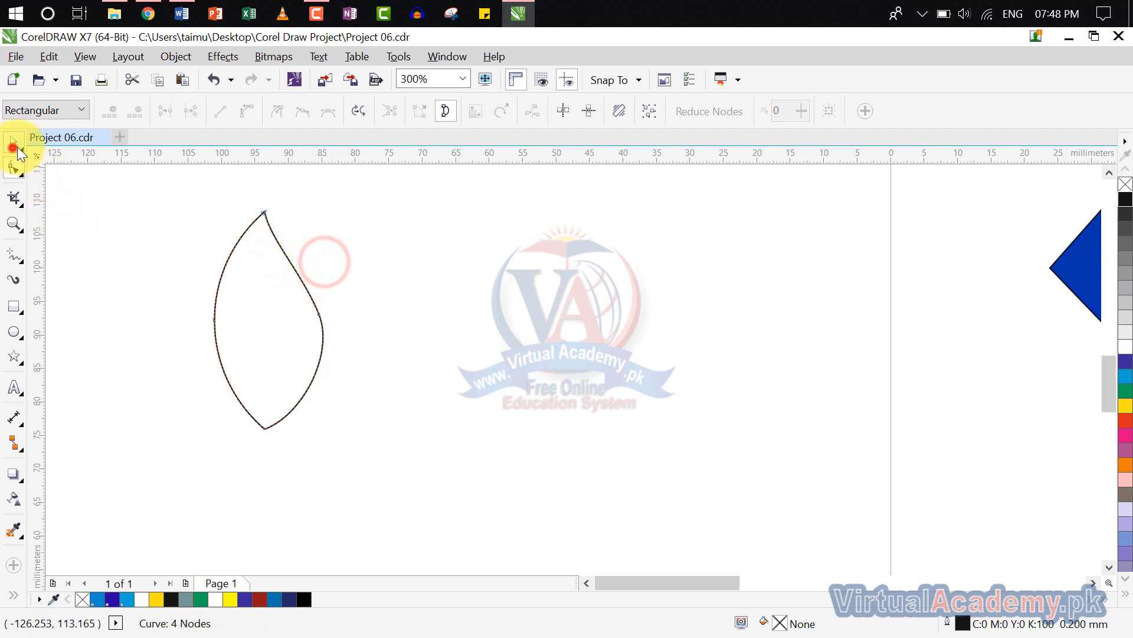
left_click(429, 253)
- Examine the leaf wreath around the reference badge's central circle and compare it with the badge being built
left_click(283, 309)
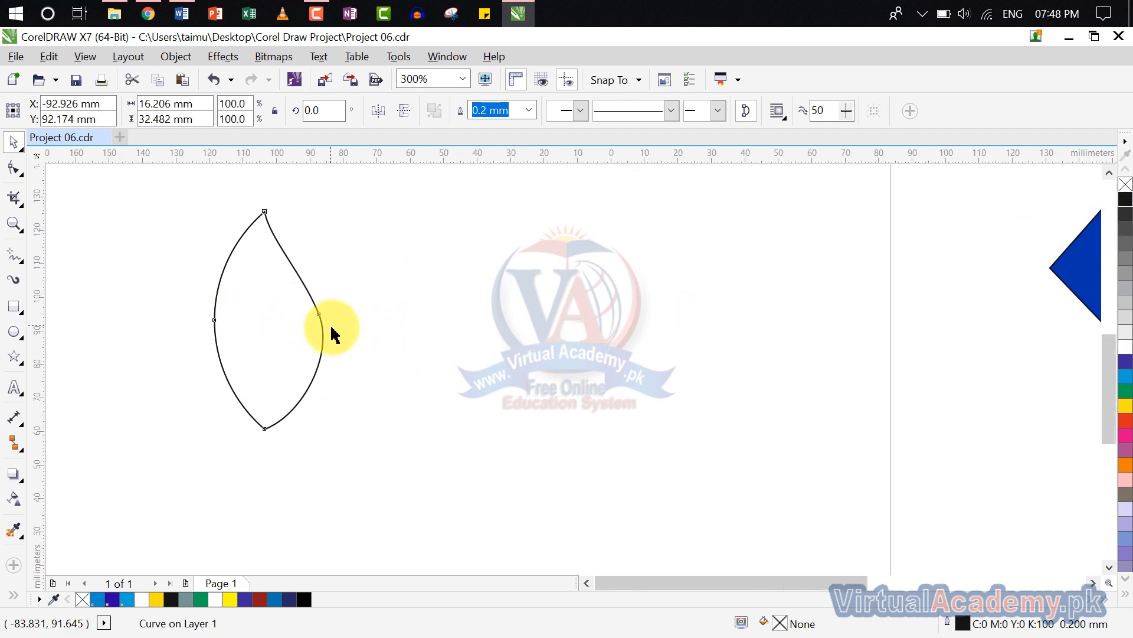
scroll(355, 349, "down", 1)
left_click_drag(357, 344, 296, 357)
scroll(296, 356, "down", 1)
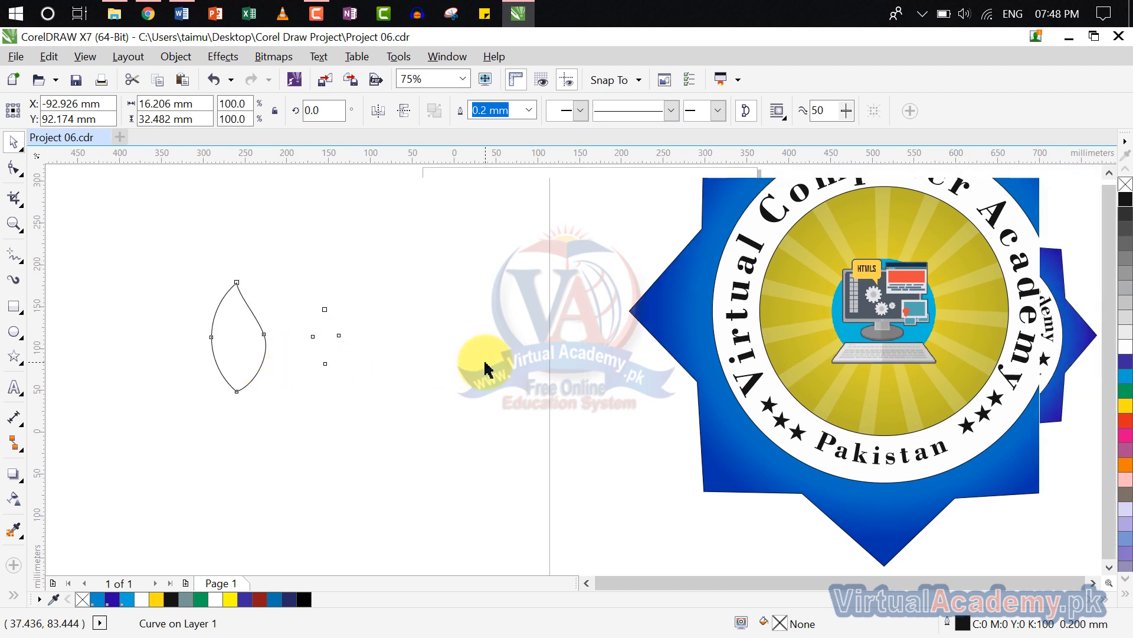
left_click_drag(486, 369, 383, 371)
scroll(384, 370, "down", 1)
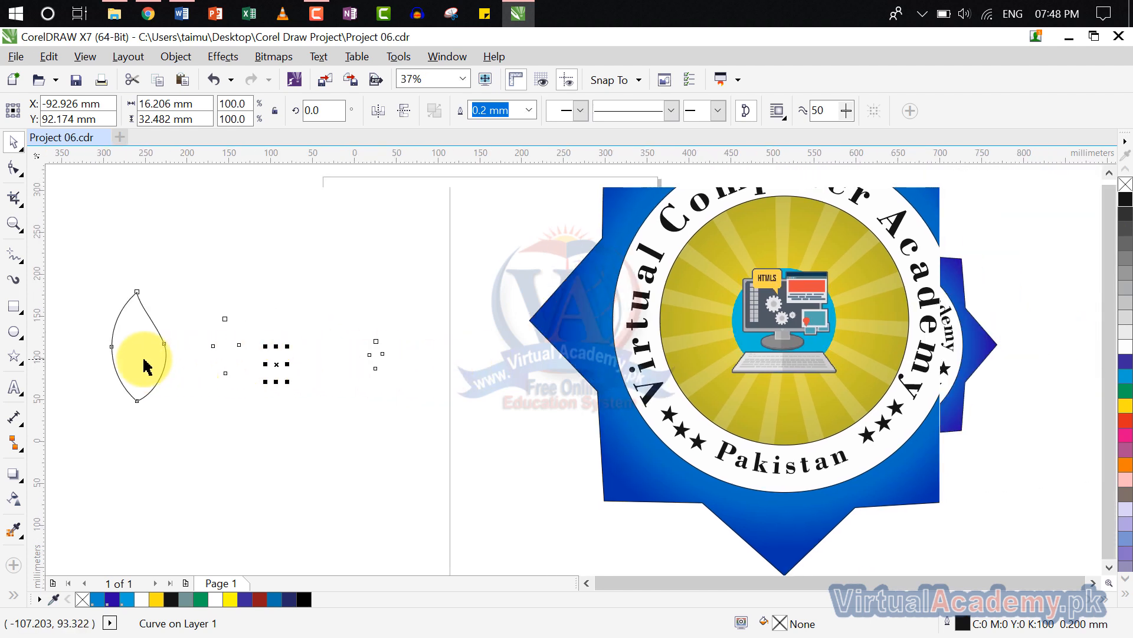
left_click(351, 246)
left_click(132, 355)
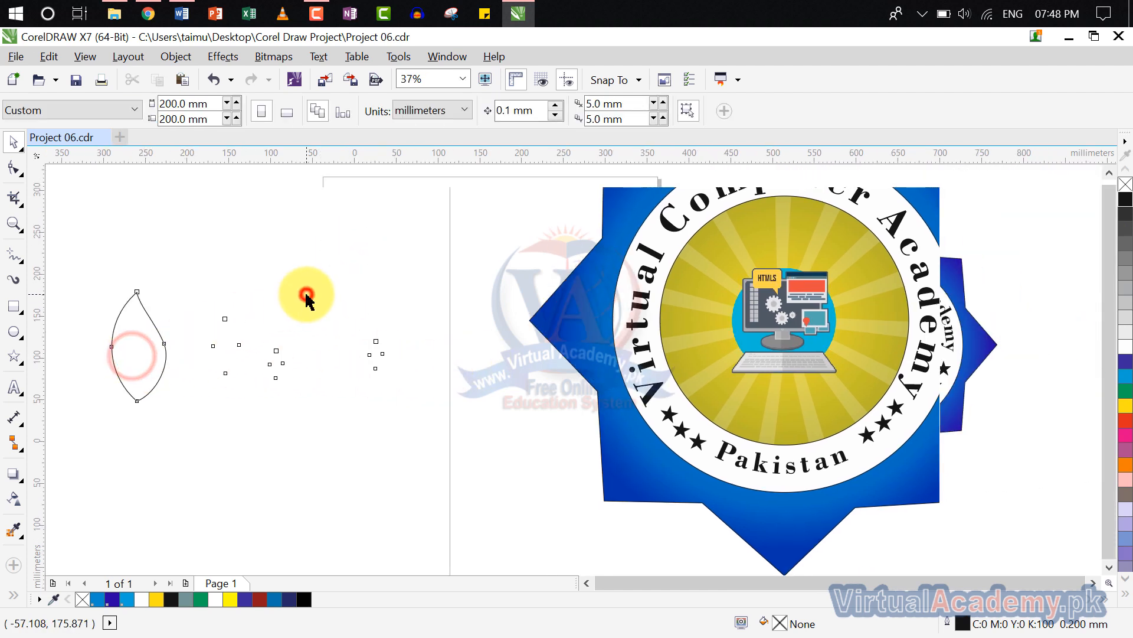
left_click(304, 294)
left_click(297, 379)
left_click(17, 176)
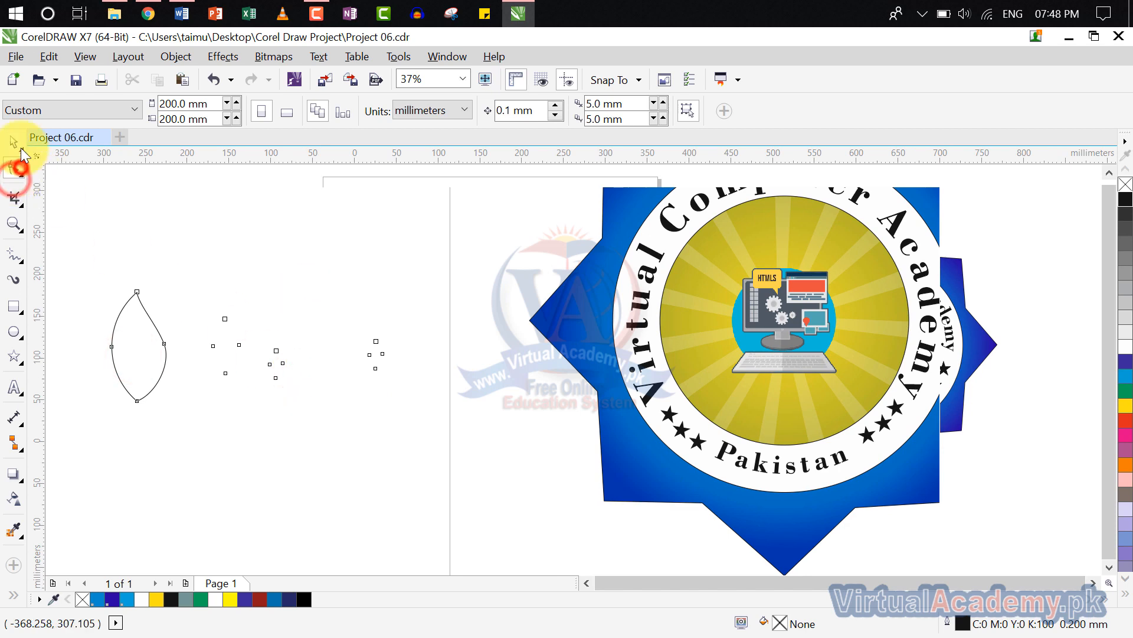
left_click(229, 213)
left_click_drag(796, 361, 580, 382)
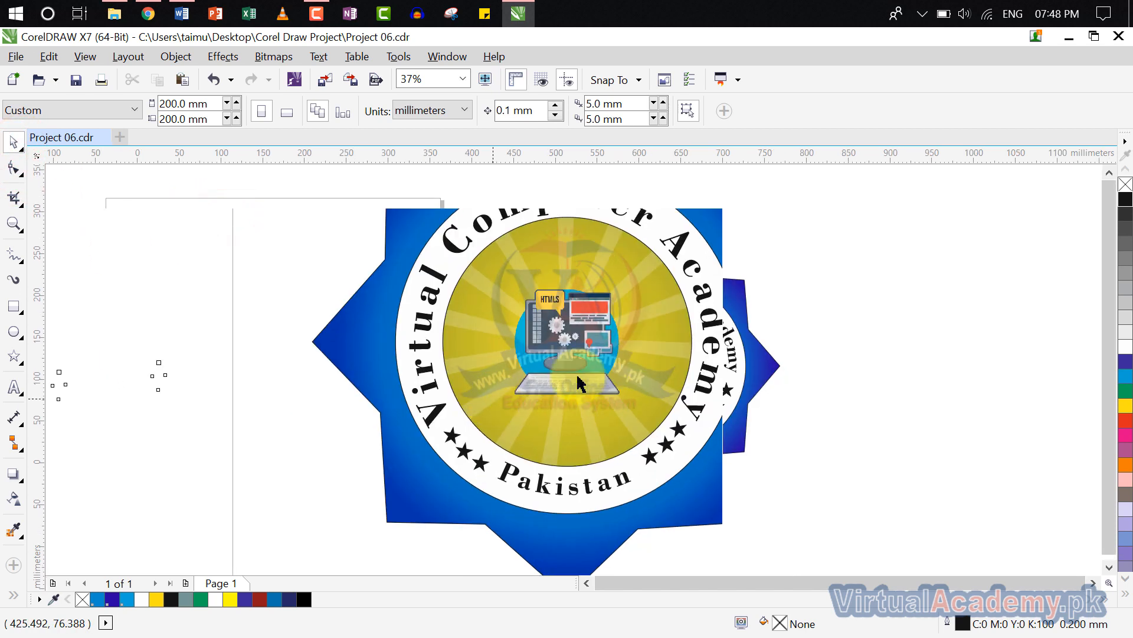
scroll(759, 334, "down", 1)
left_click_drag(718, 356, 703, 360)
scroll(703, 360, "down", 1)
scroll(570, 378, "up", 1)
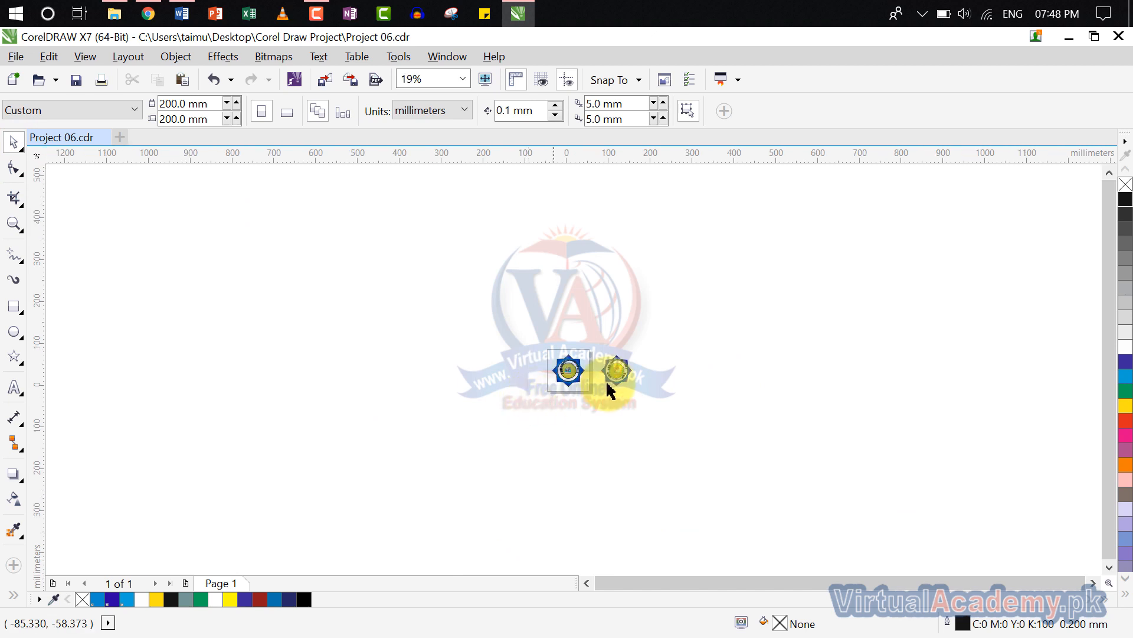
scroll(614, 376, "up", 6)
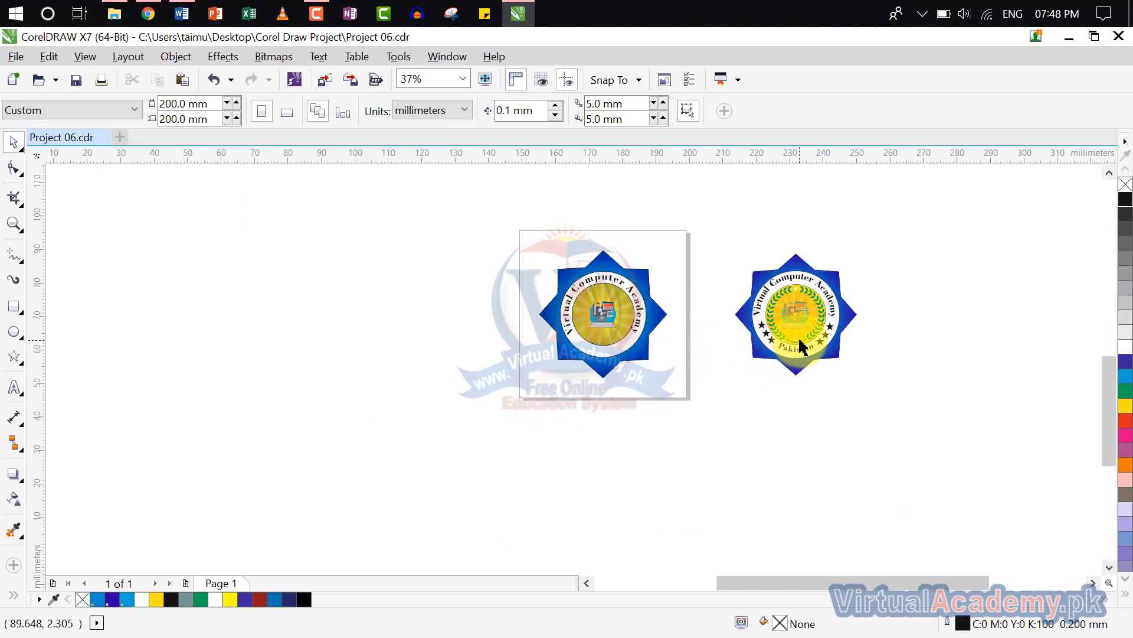
scroll(803, 345, "down", 1)
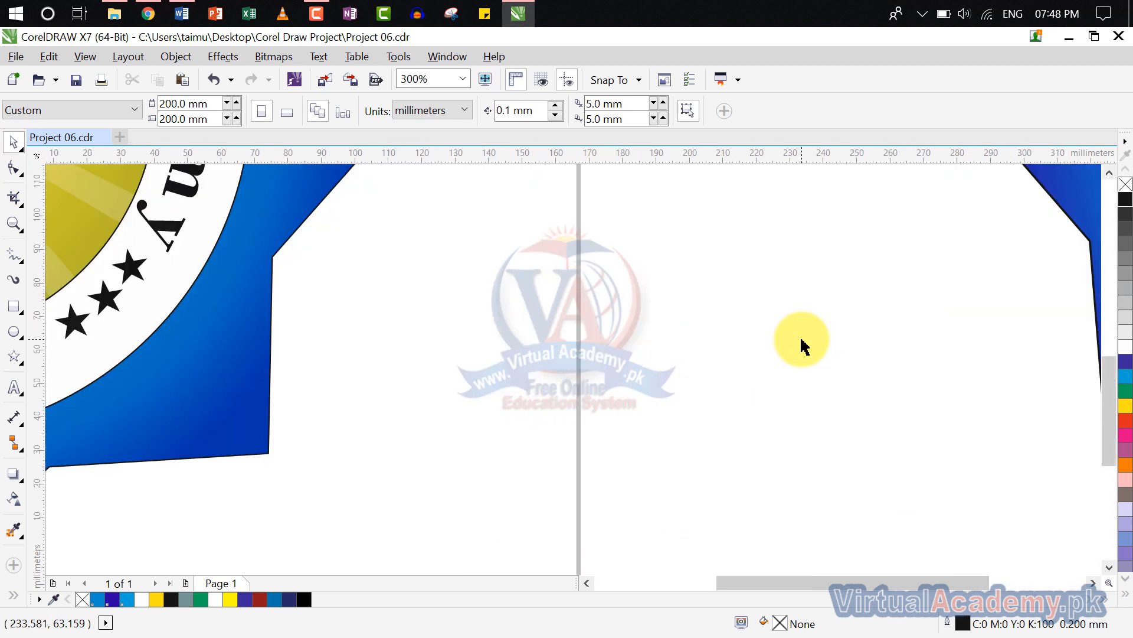
left_click_drag(800, 339, 621, 403)
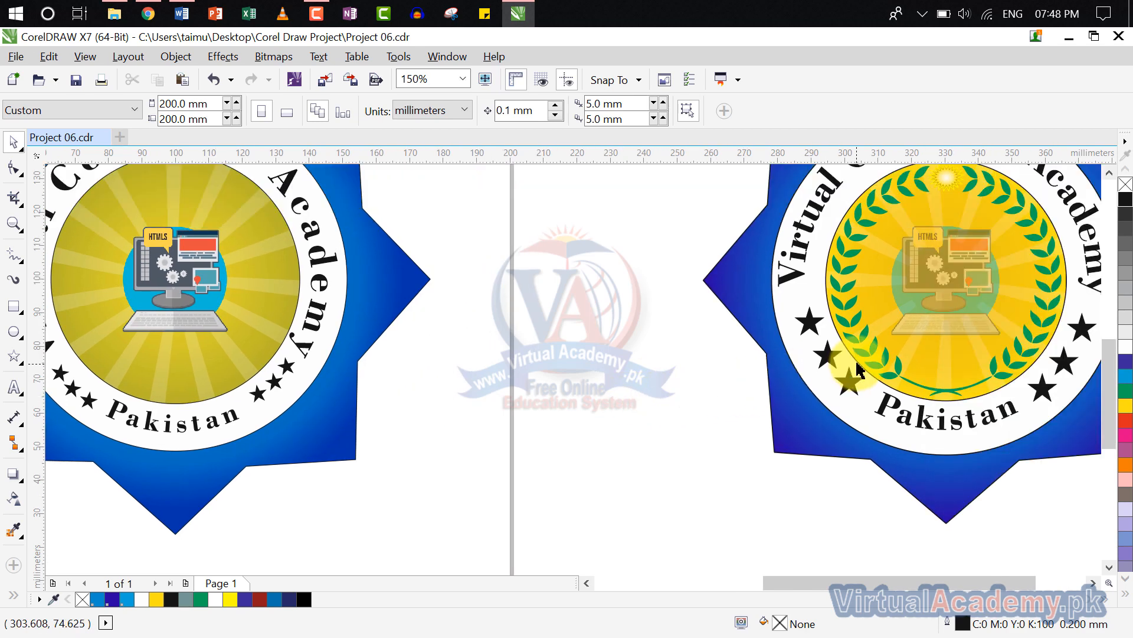
left_click_drag(603, 310, 657, 334)
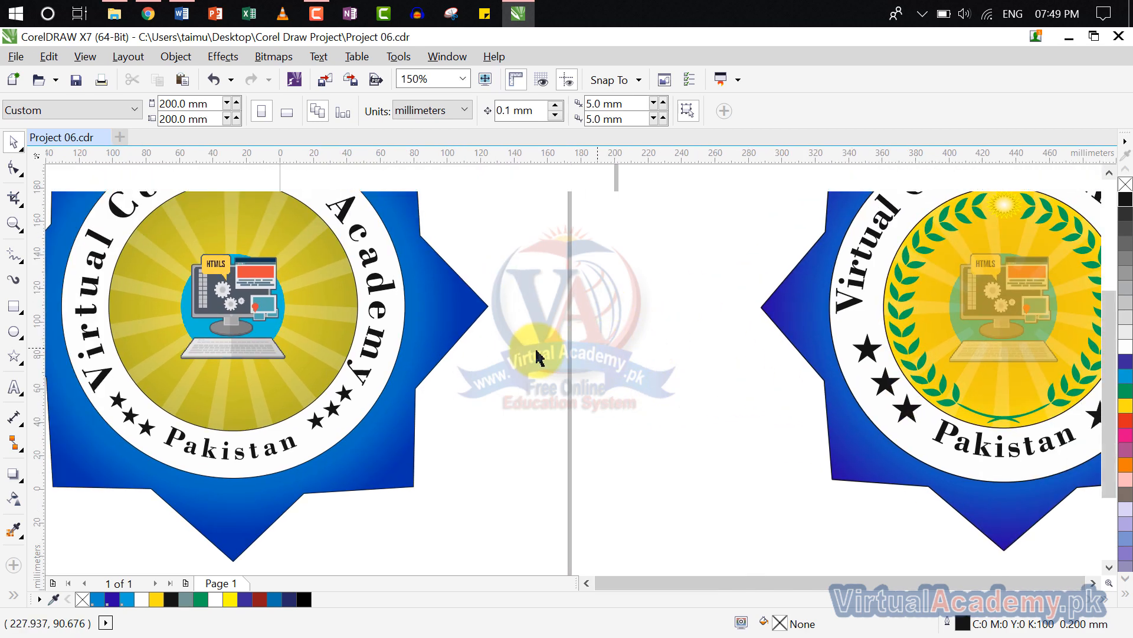
- Move the leaf outline from beside the page onto the lower-left edge of the badge's central yellow circle
scroll(534, 357, "down", 2)
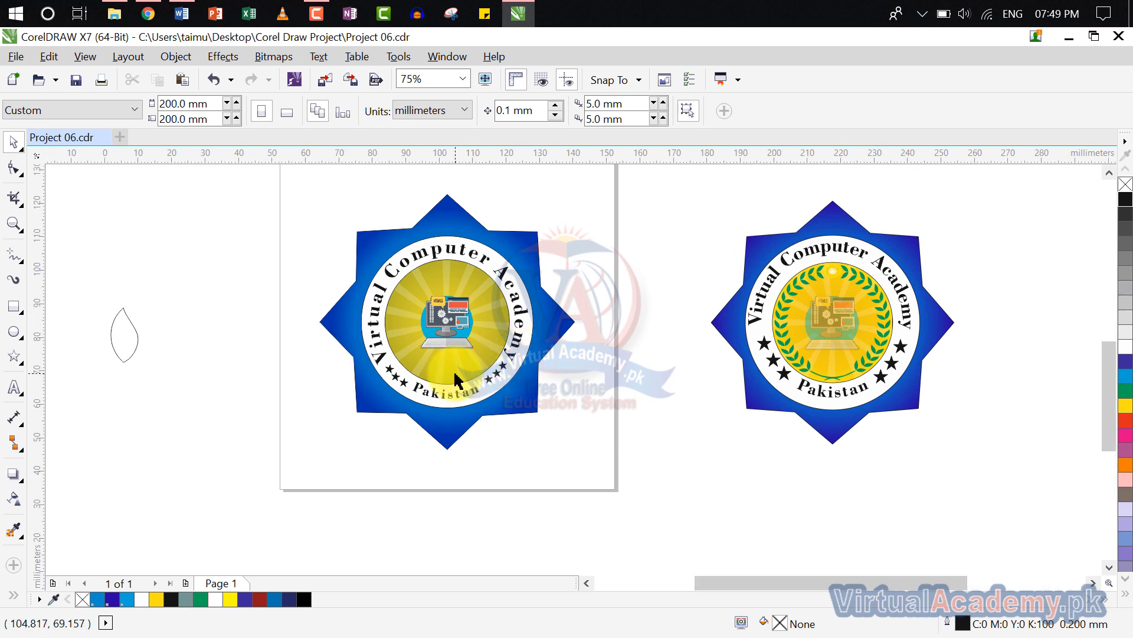
scroll(456, 375, "up", 2)
scroll(456, 378, "down", 2)
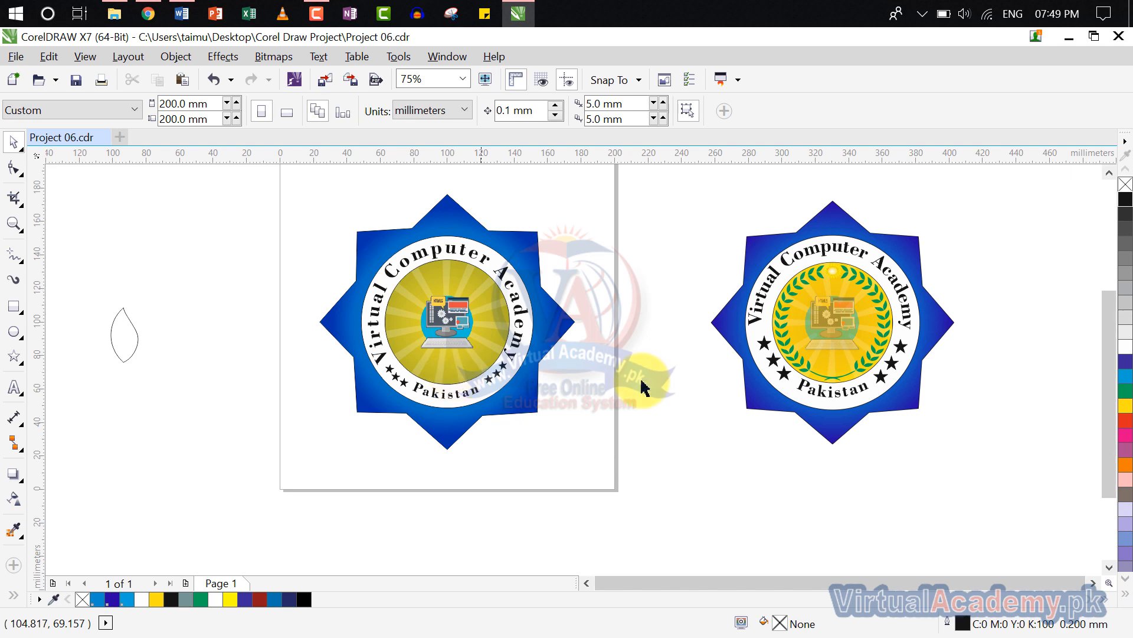
left_click(124, 344)
left_click_drag(125, 346, 401, 367)
scroll(402, 368, "up", 4)
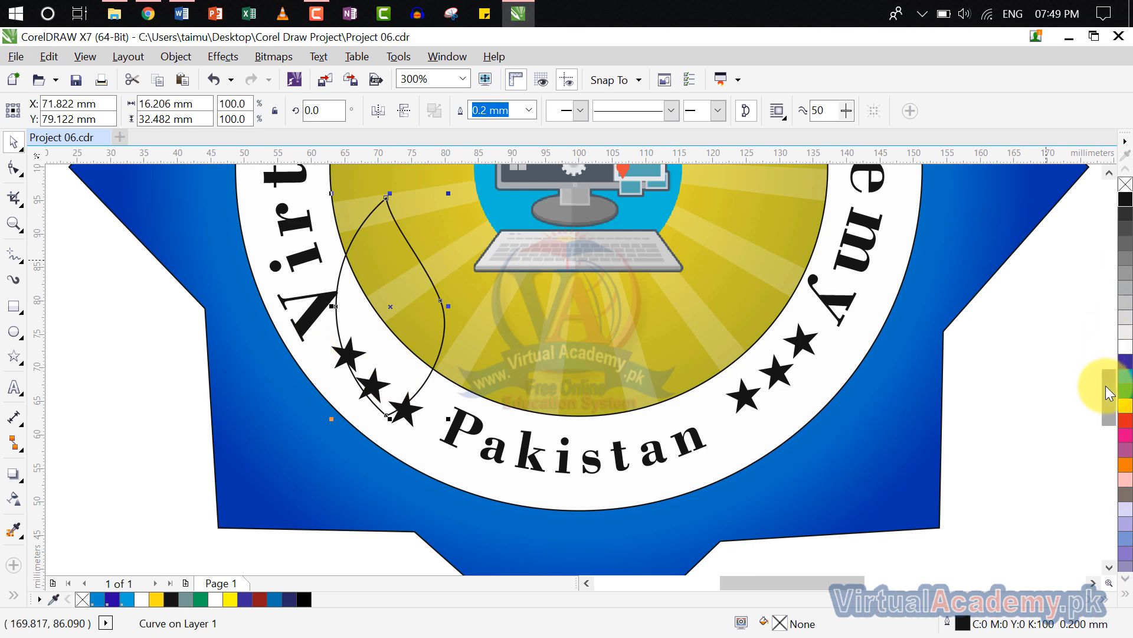
- Fill the leaf with solid green, C:100 M:0 Y:100 K:0
left_click(1125, 405)
scroll(827, 422, "down", 2)
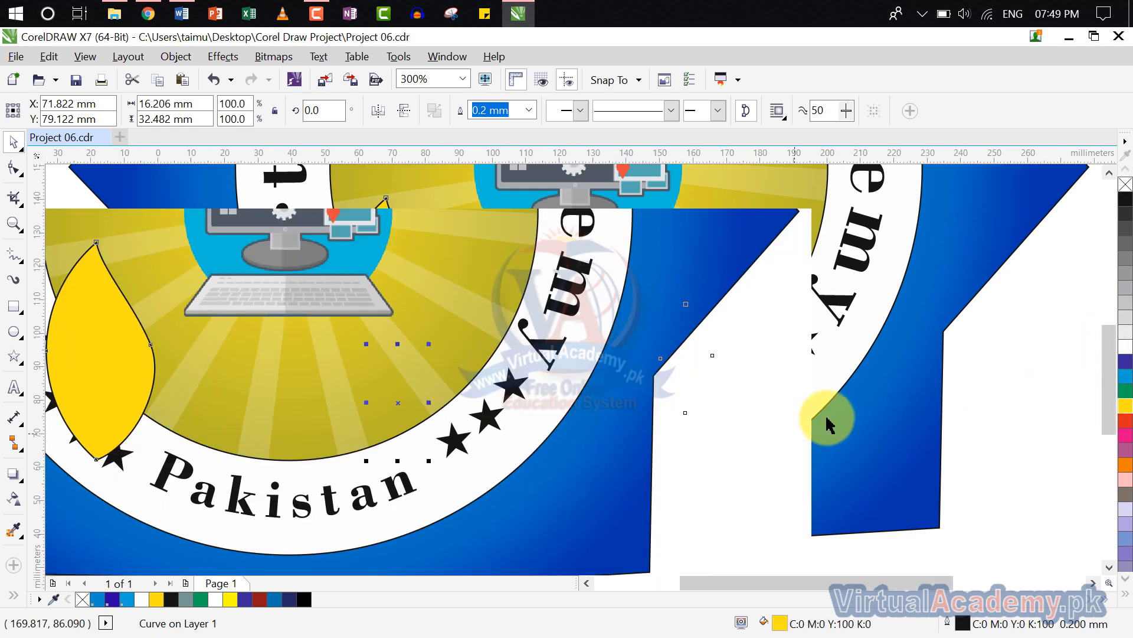
left_click_drag(785, 412, 674, 402)
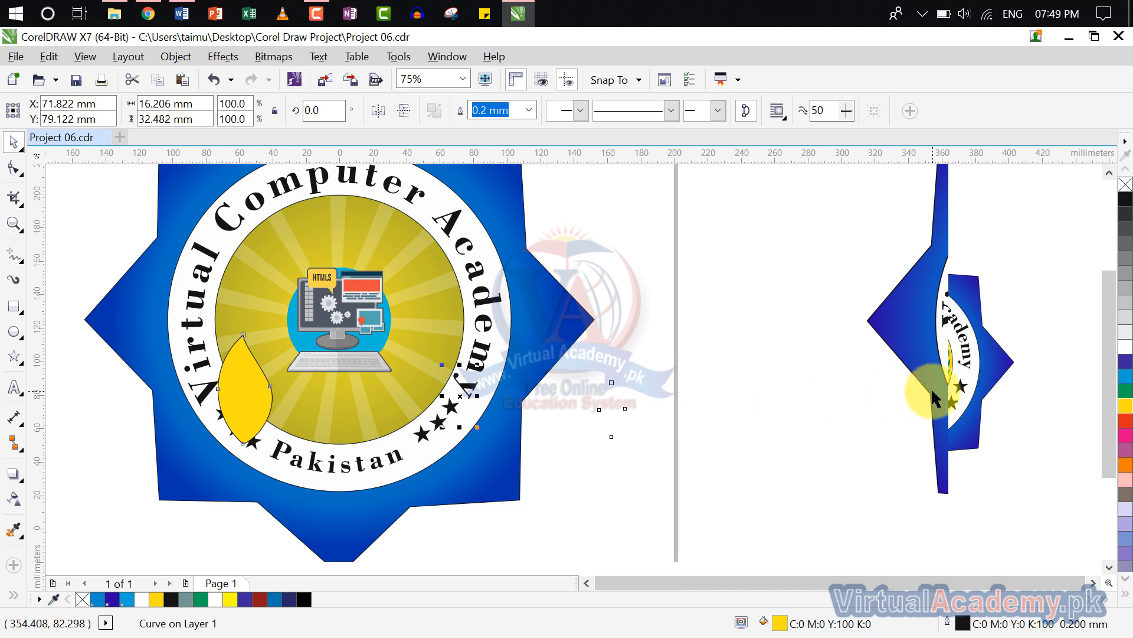
left_click(1127, 392)
left_click(676, 381)
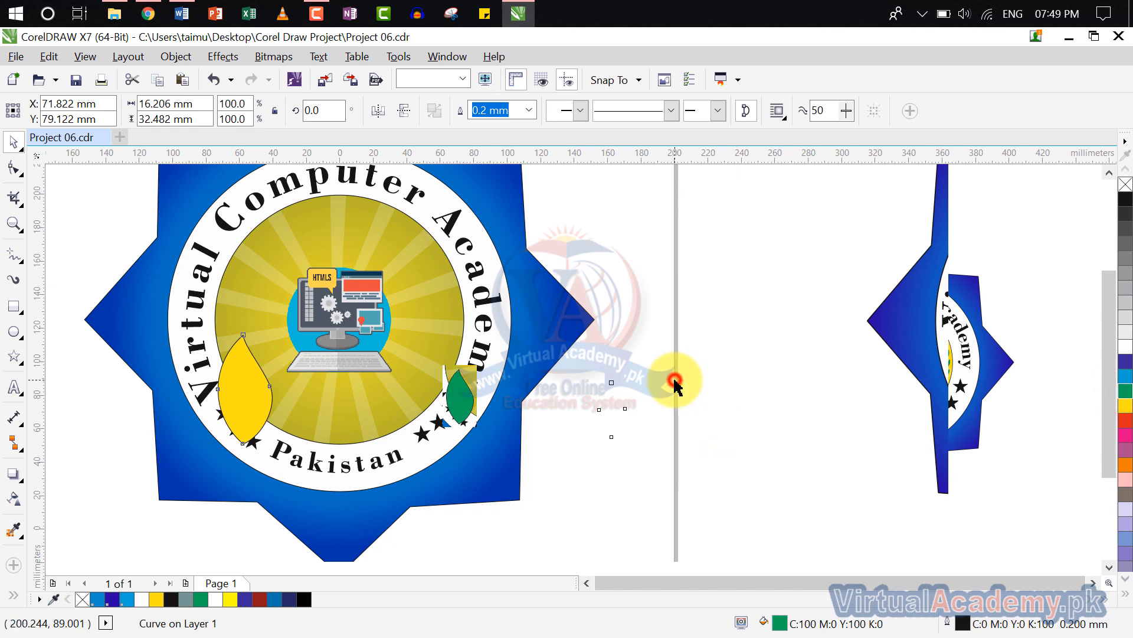
scroll(556, 416, "down", 3)
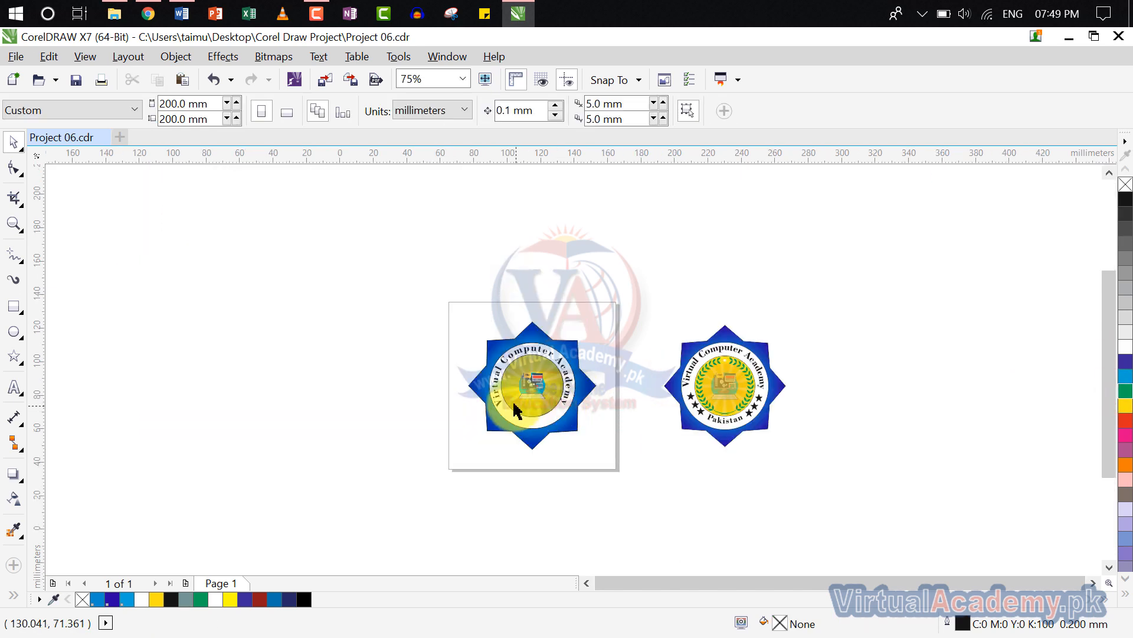
scroll(515, 410, "up", 3)
- Scale the leaf down to about 6.2 × 12.4 mm, place it inside the yellow circle's lower-left area and remove its outline
left_click(415, 390)
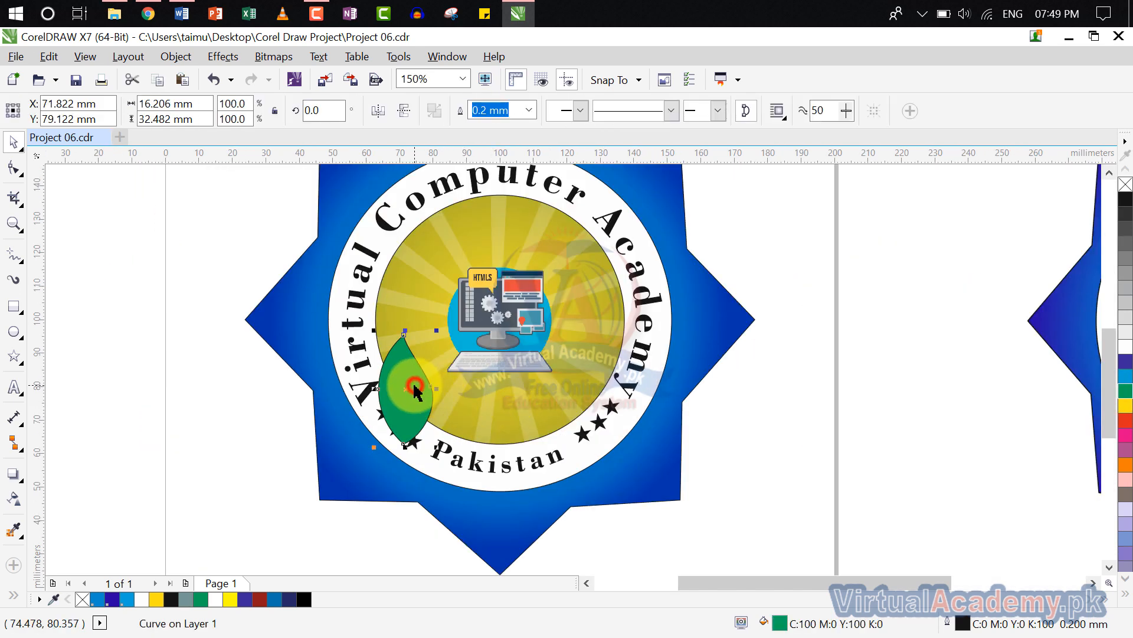
left_click_drag(435, 332, 402, 370)
scroll(390, 407, "up", 3)
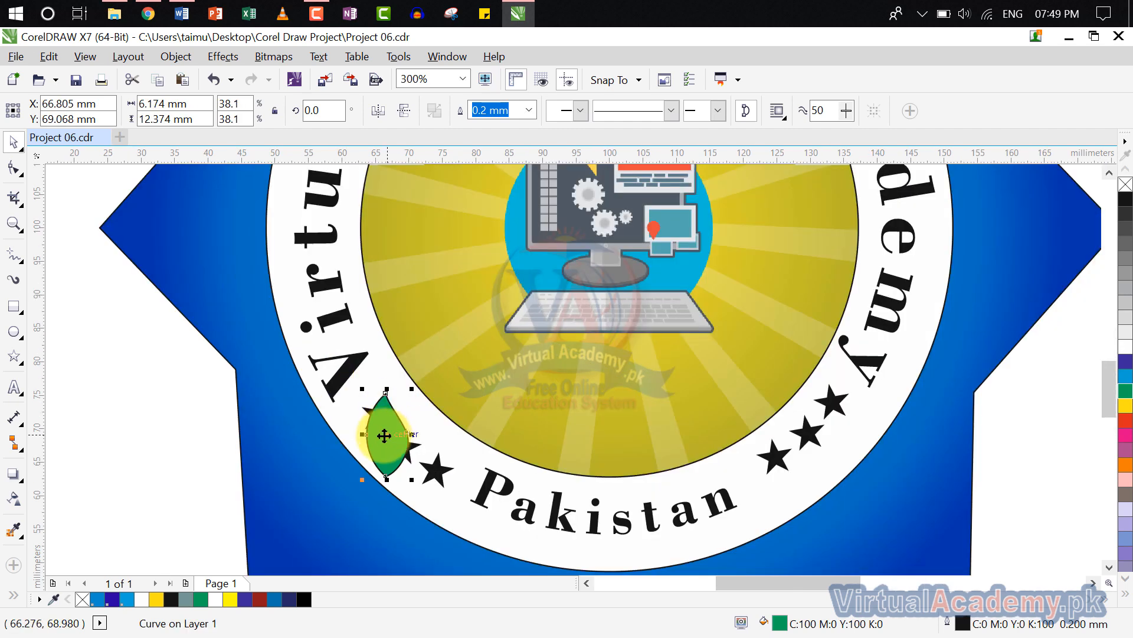
left_click_drag(385, 436, 470, 369)
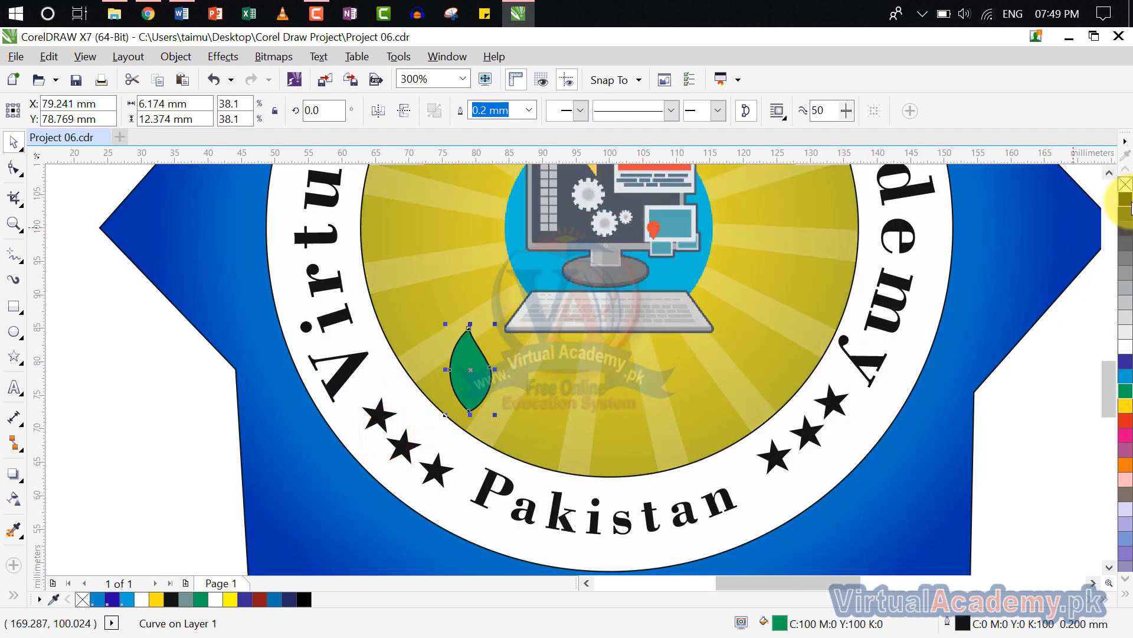
right_click(1125, 184)
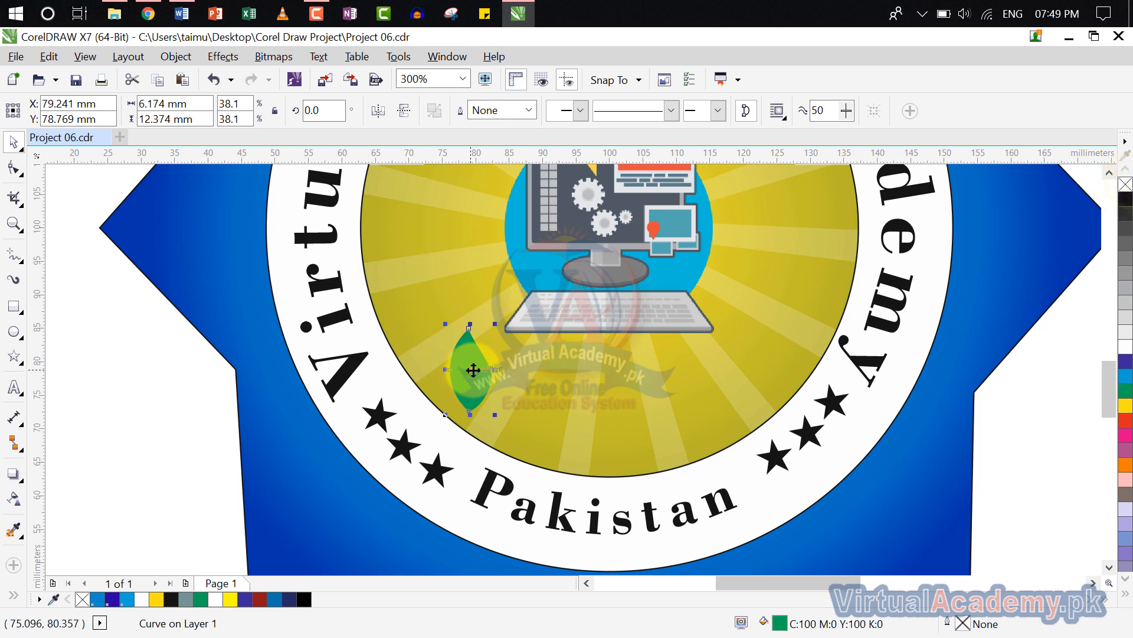
left_click_drag(472, 370, 472, 340)
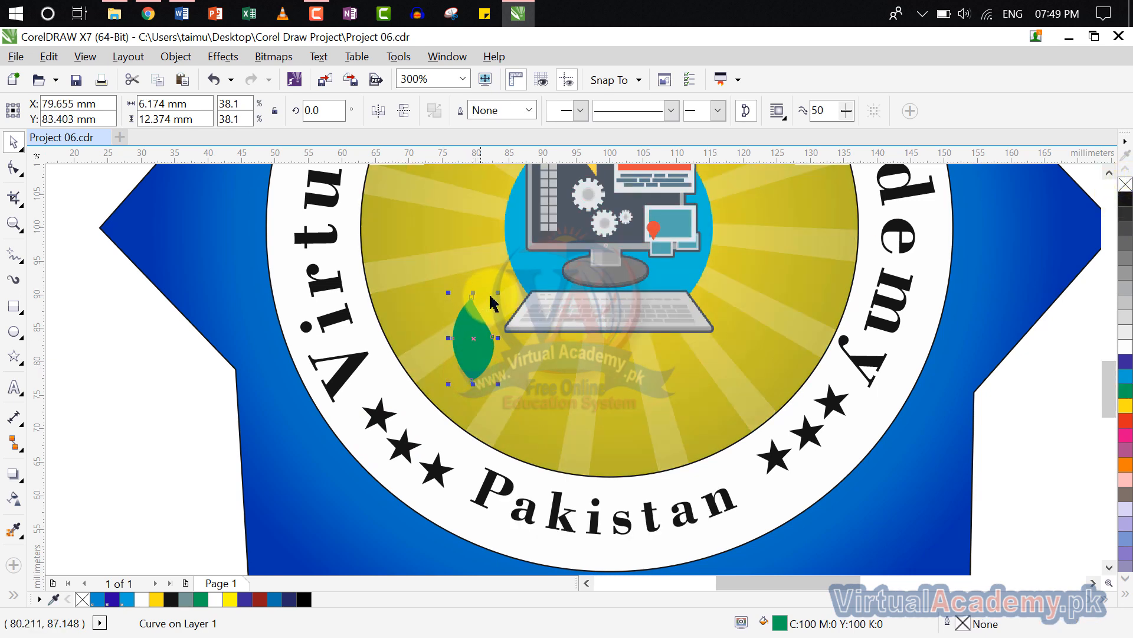
- Rotate the green leaf clockwise to about 315.2° so its tip leans towards the upper right
left_click(461, 334)
left_click_drag(498, 295, 529, 323)
left_click_drag(471, 348, 508, 359)
left_click(486, 344)
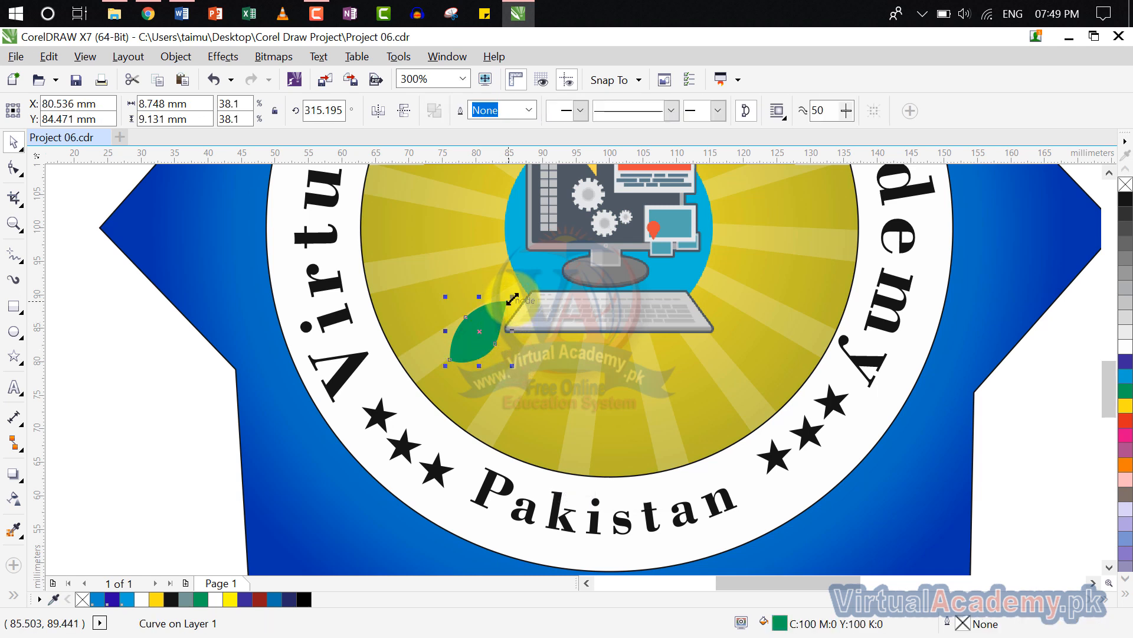
- Shrink the tilted leaf to about 5.3 × 5.6 mm and place it below and left of the computer keyboard
left_click_drag(511, 299, 486, 326)
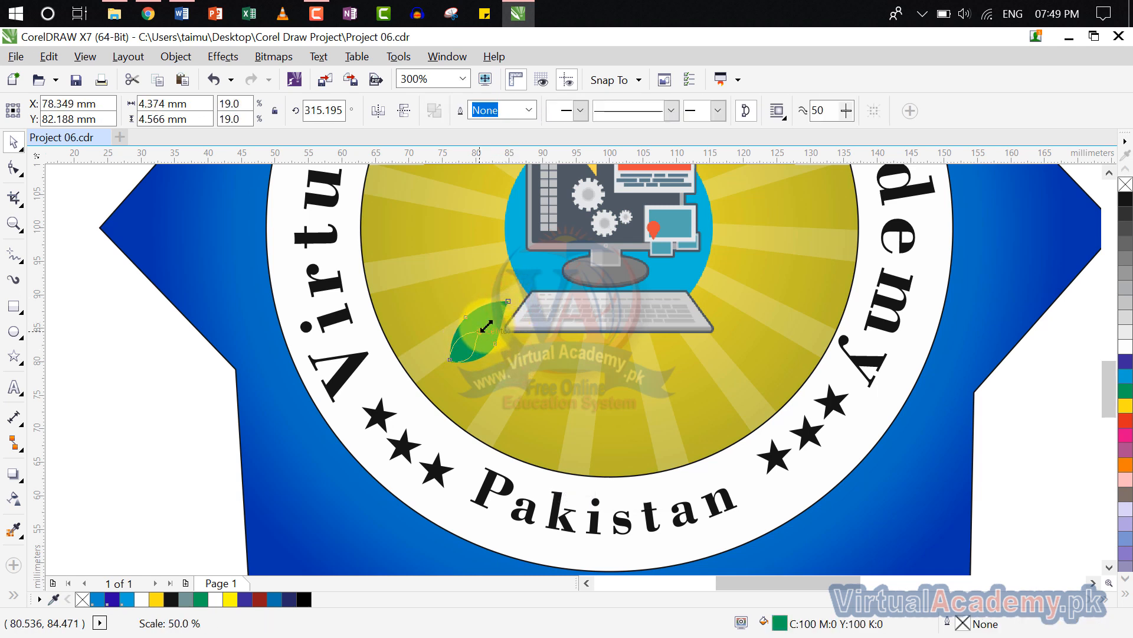
scroll(465, 352, "up", 2)
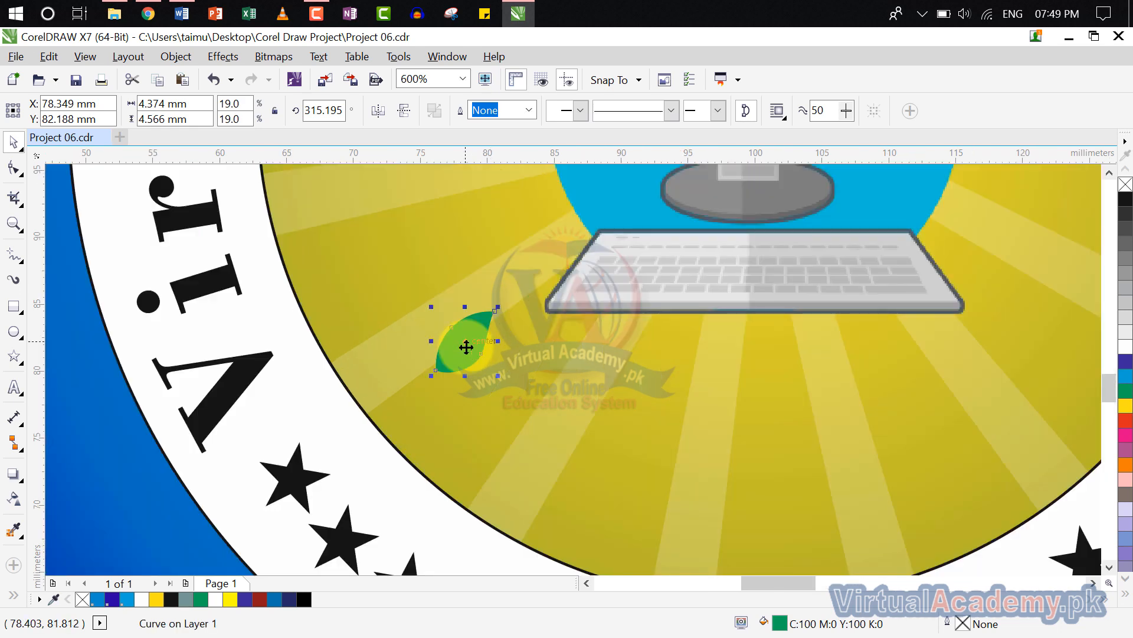
left_click_drag(497, 309, 511, 294)
left_click_drag(474, 336, 507, 384)
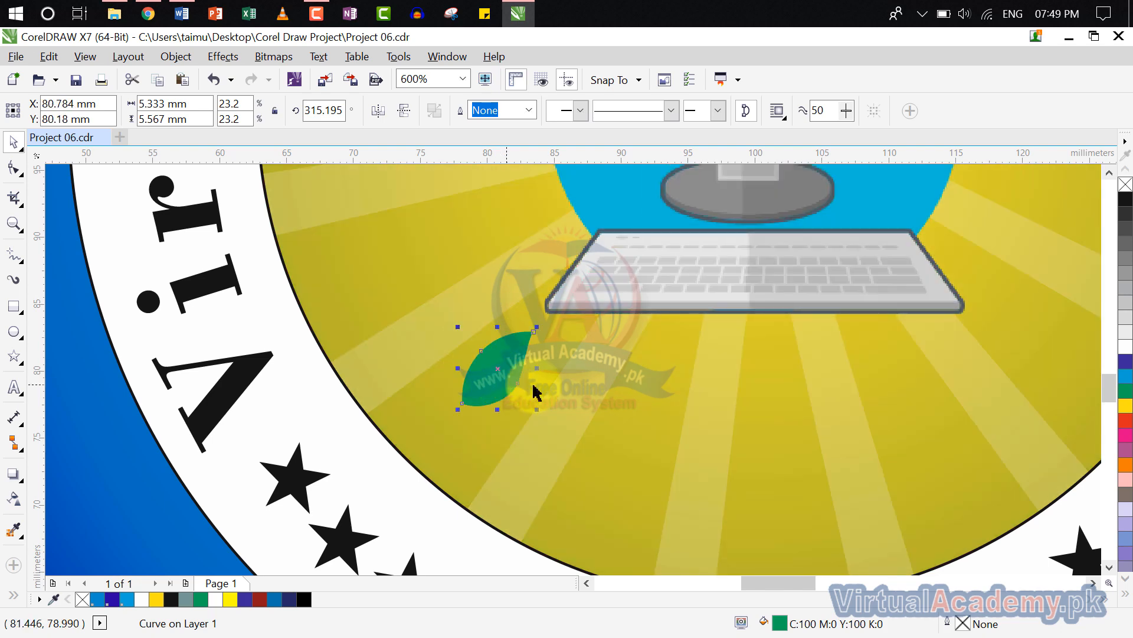
left_click(597, 392)
- Create a horizontally mirrored copy of the leaf directly against its left side, forming a pair joined at the base
left_click(494, 379)
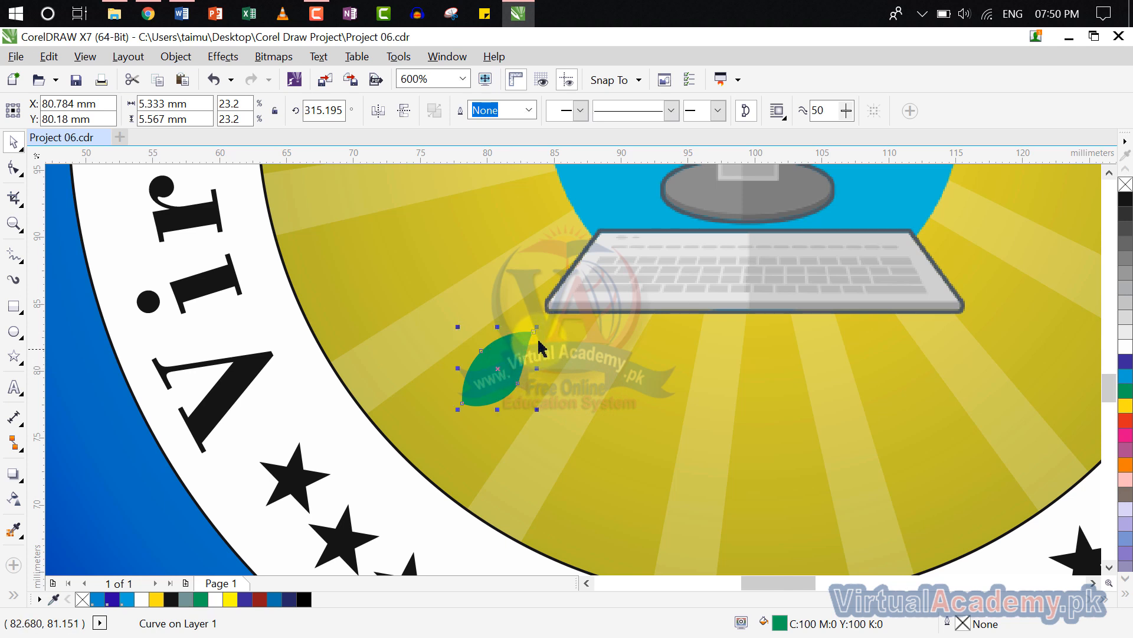
left_click_drag(537, 329, 413, 390)
left_click(551, 430)
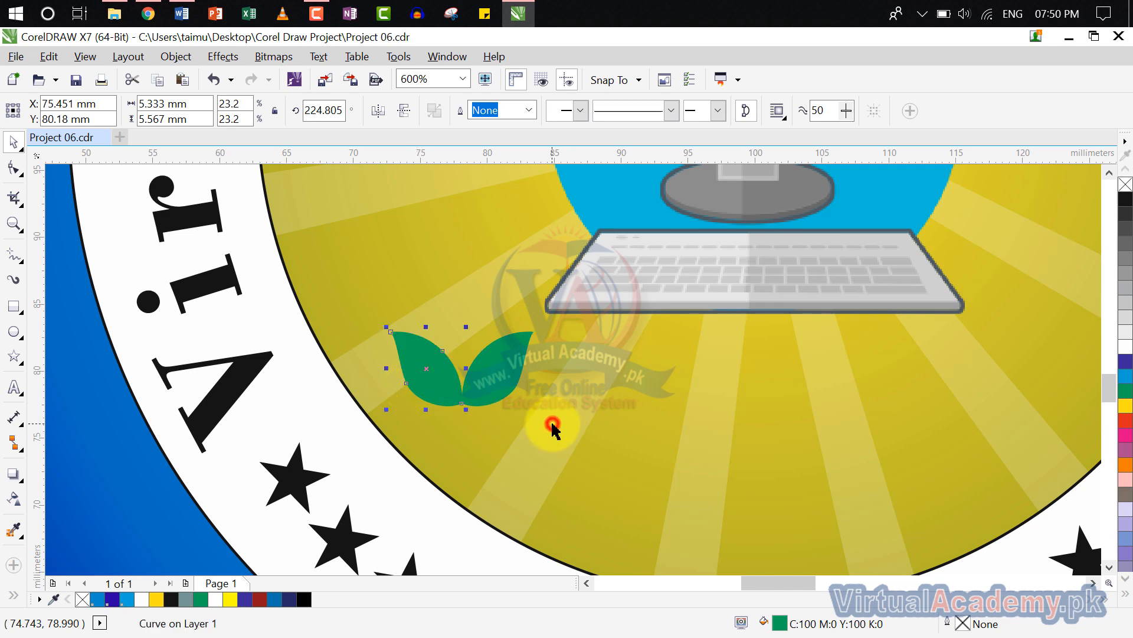
- Scale both leaves together to about 10.2 × 5.3 mm and rotate the pair counterclockwise by about 34°
left_click(511, 373)
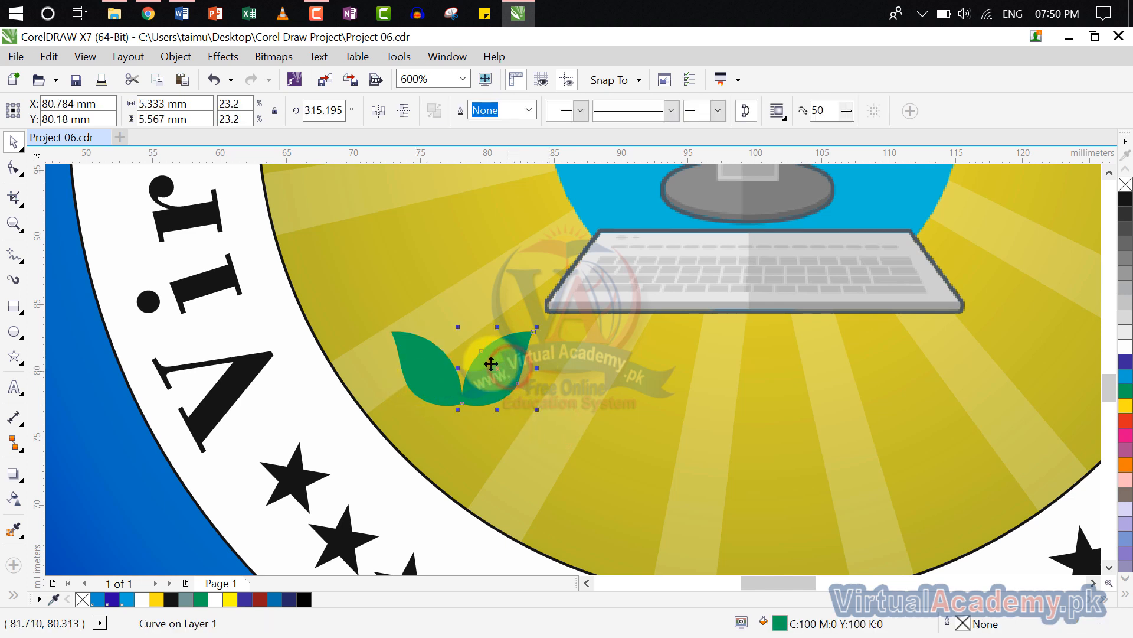
left_click(445, 378, "shift")
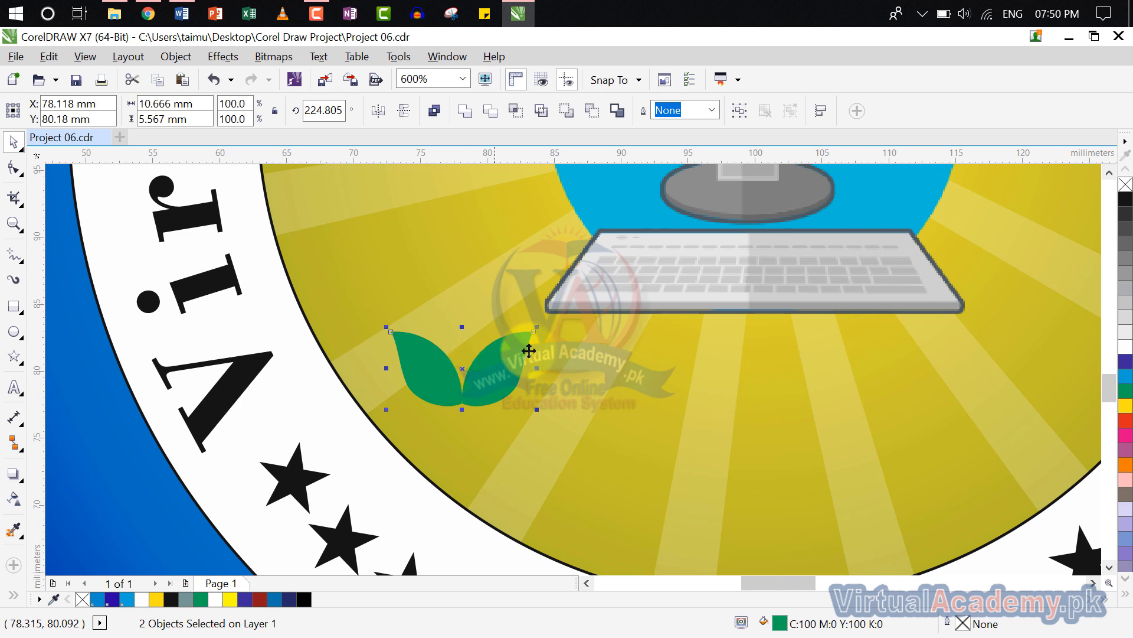
left_click_drag(537, 328, 531, 330)
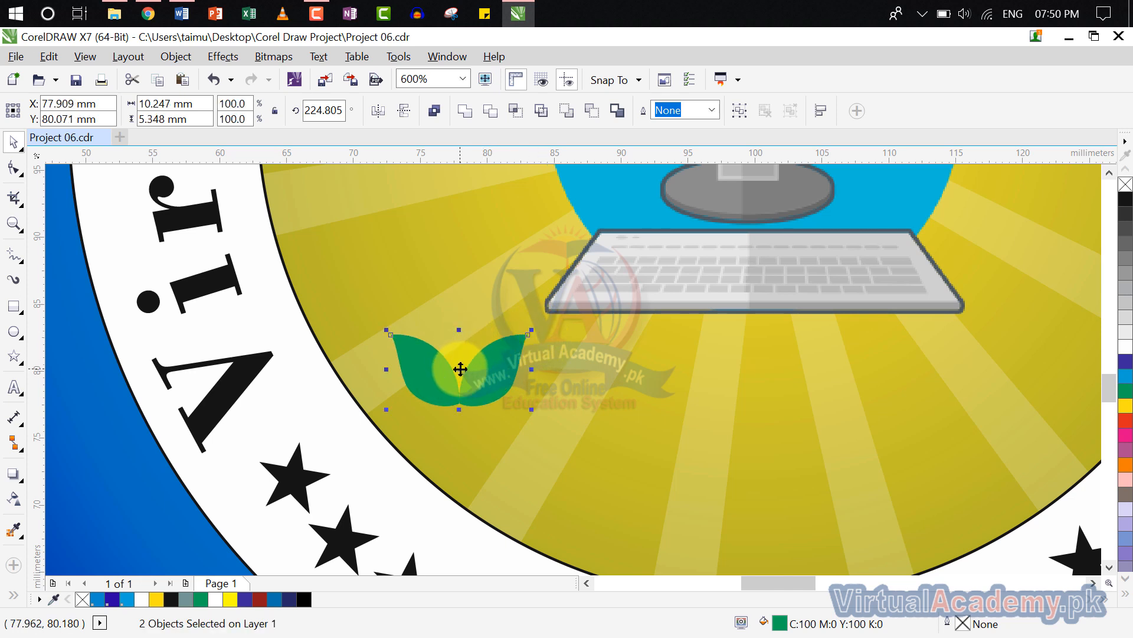
left_click(460, 369)
left_click_drag(534, 332, 510, 292)
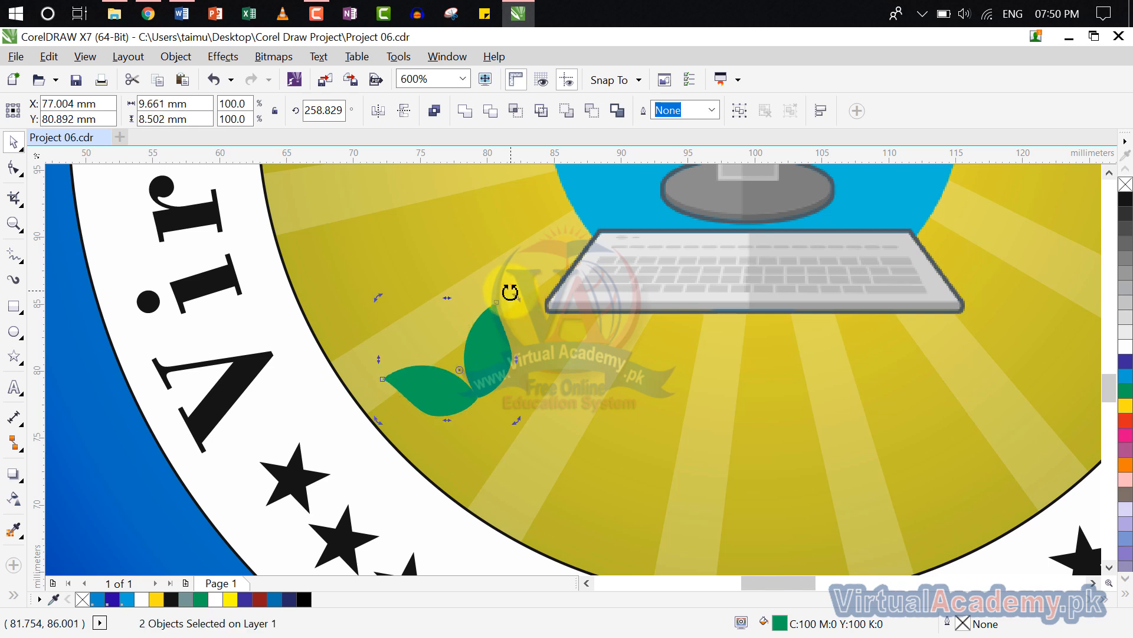
left_click(84, 414)
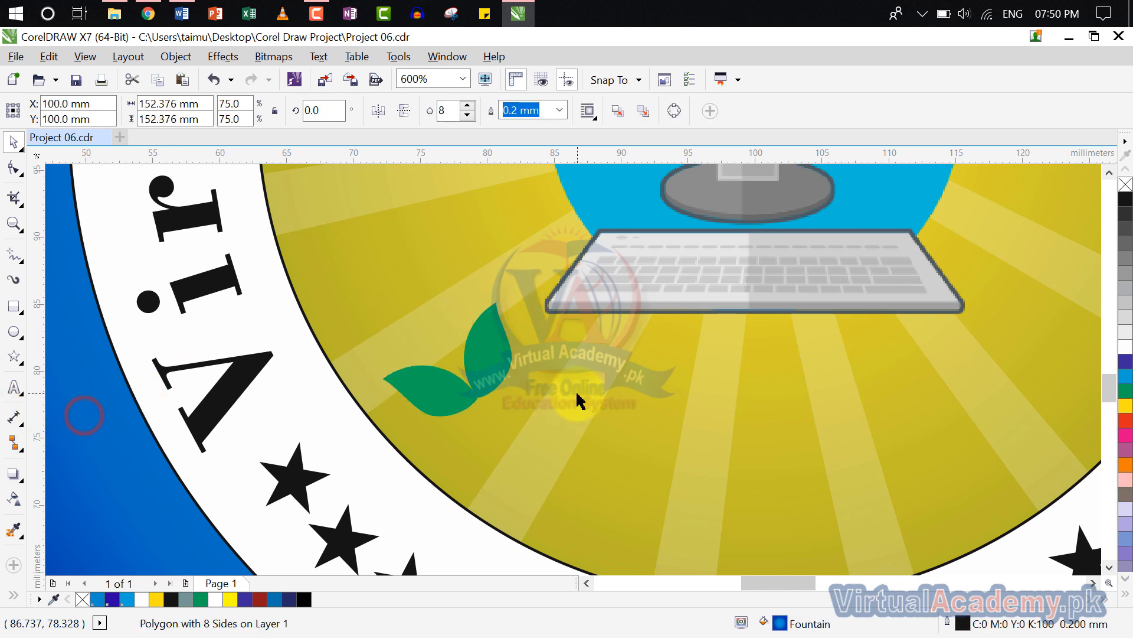
- Move both leaves together down and right to about X 79.3, Y 76.8 mm, near the yellow circle's lower-left edge
scroll(577, 401, "down", 3)
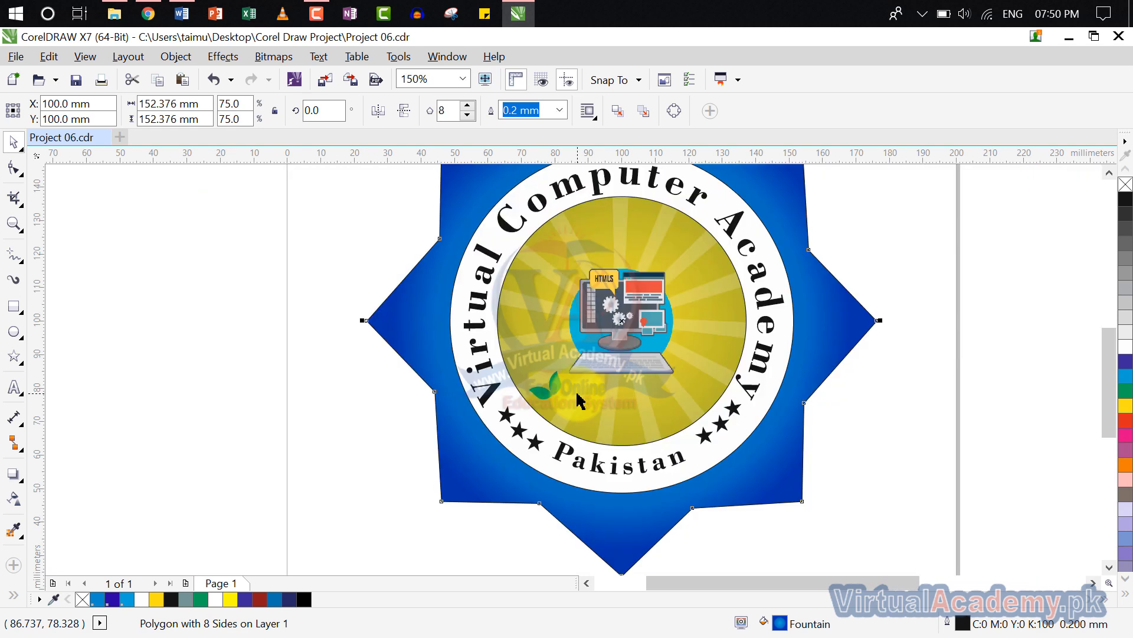
scroll(577, 394, "down", 1)
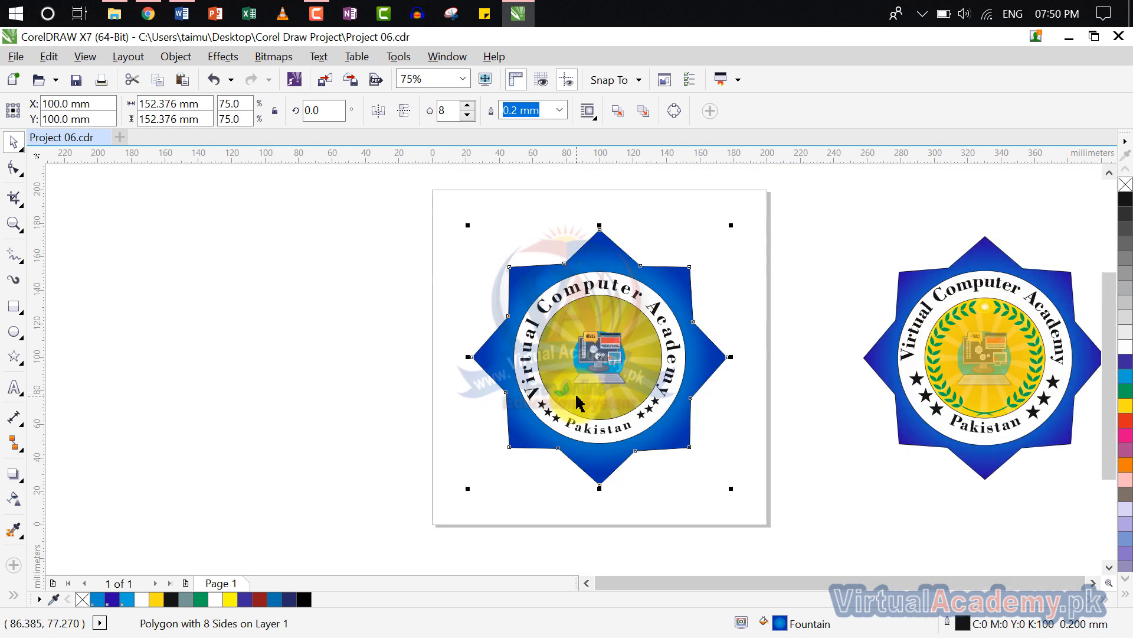
scroll(577, 397, "up", 1)
scroll(578, 397, "up", 1)
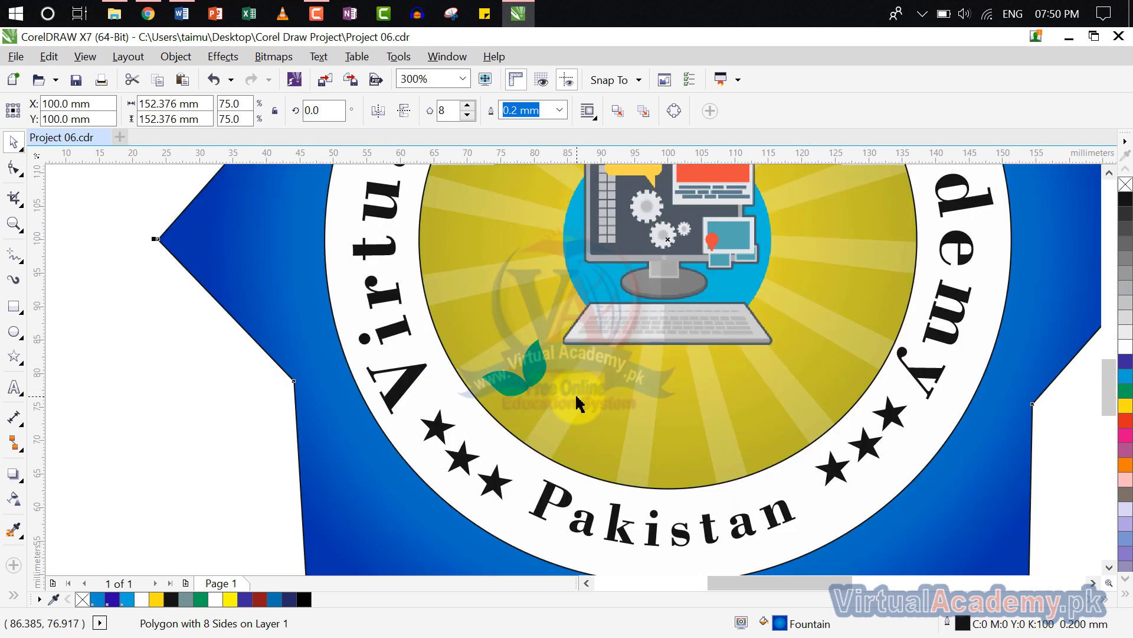
left_click(531, 351)
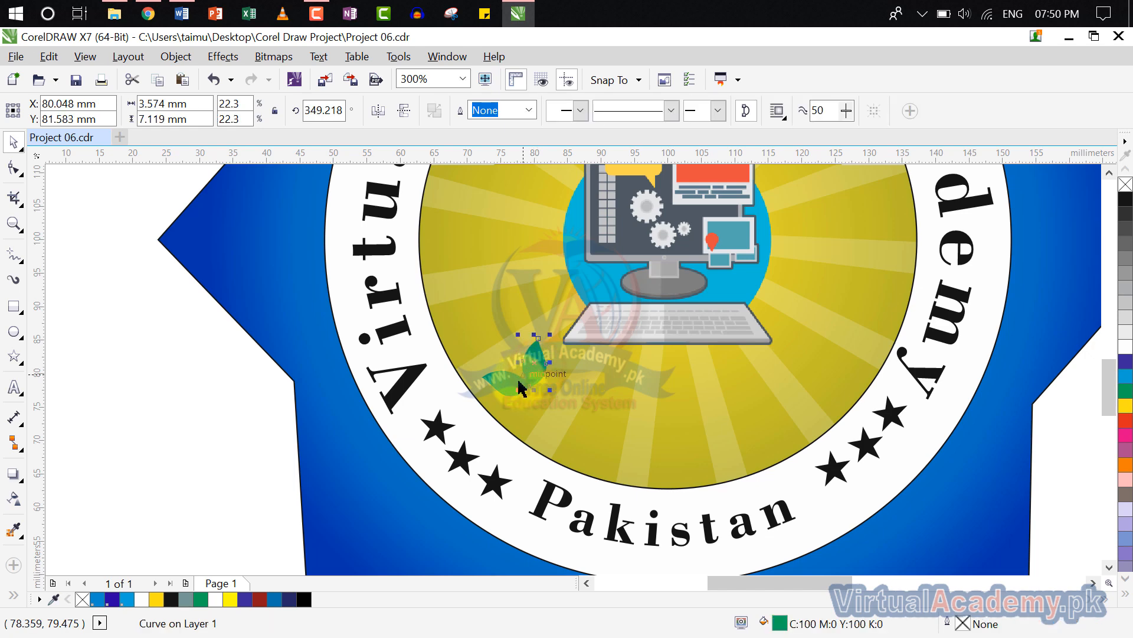
left_click(520, 385, "shift")
left_click_drag(532, 375, 580, 421)
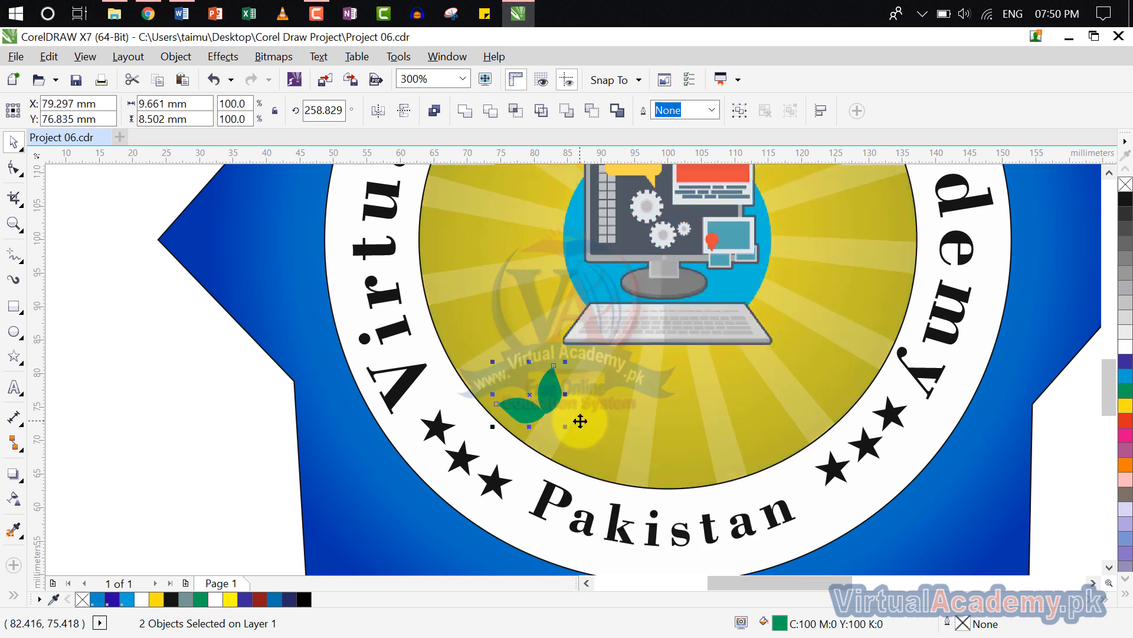
- Combine the two leaves into a single object
left_click(549, 393)
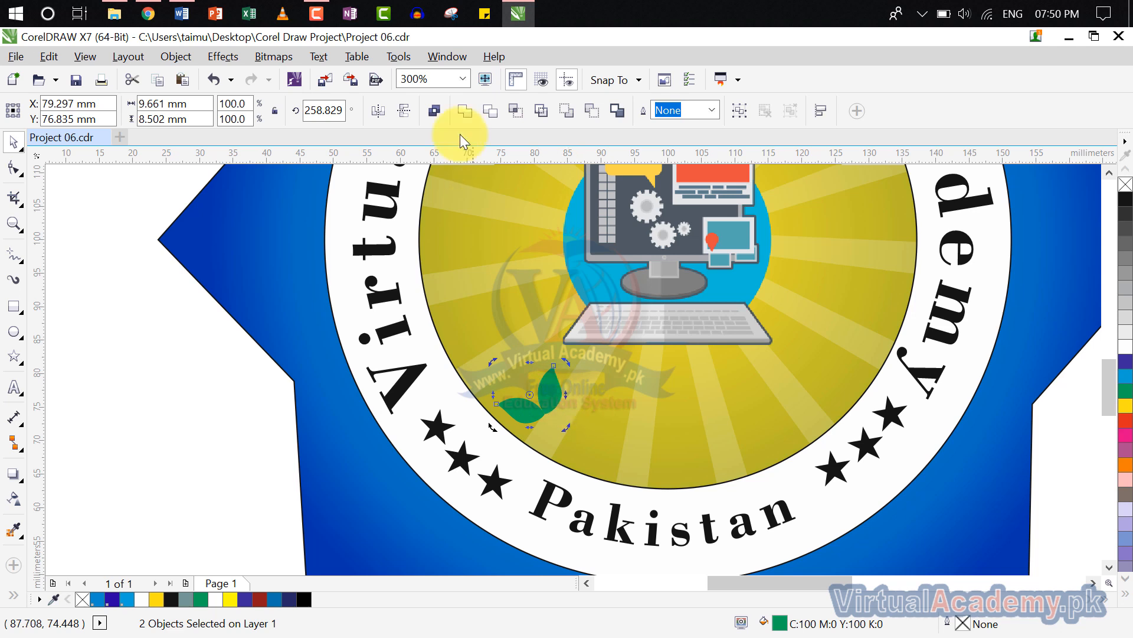
left_click(436, 112)
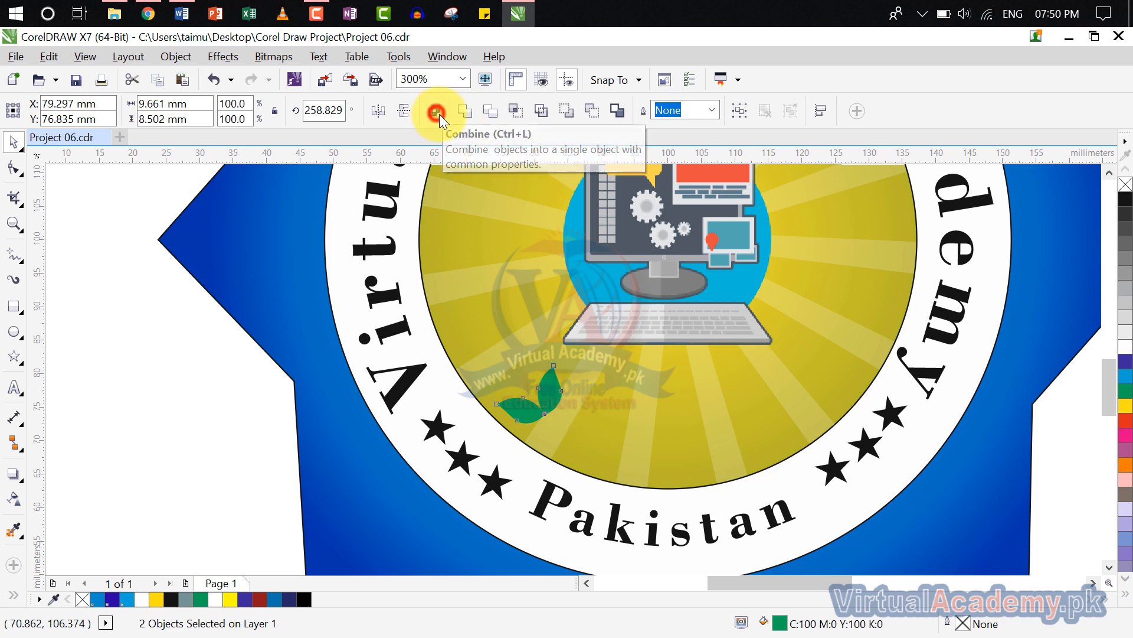
left_click(605, 407)
left_click(554, 398)
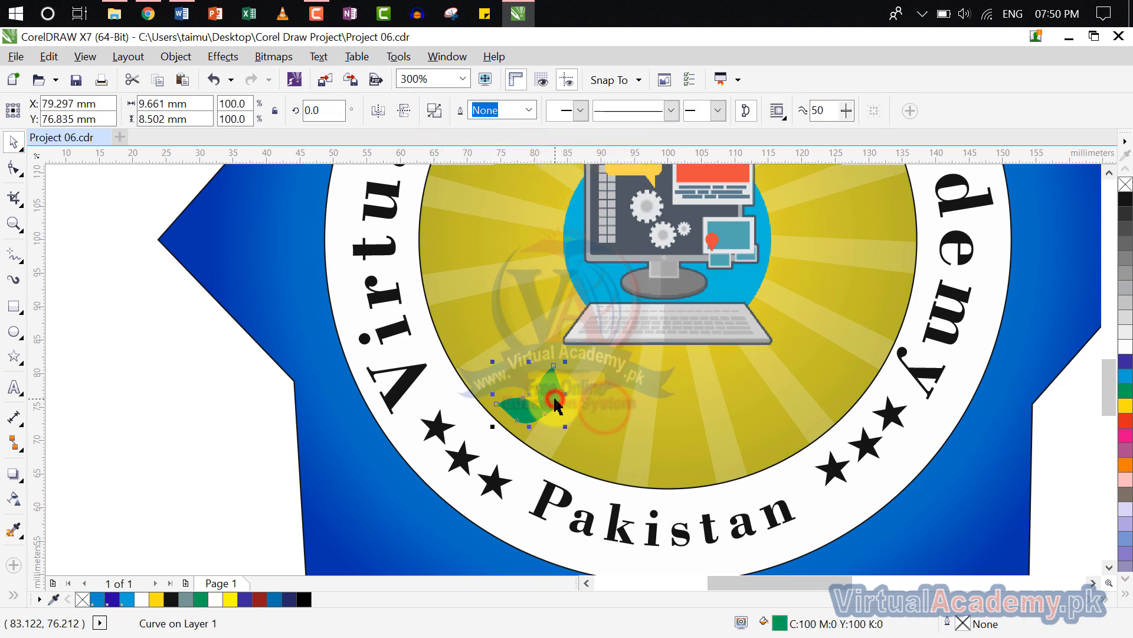
- Add a vertical guideline through the central circle's midpoint at X 100 mm
scroll(670, 321, "down", 2)
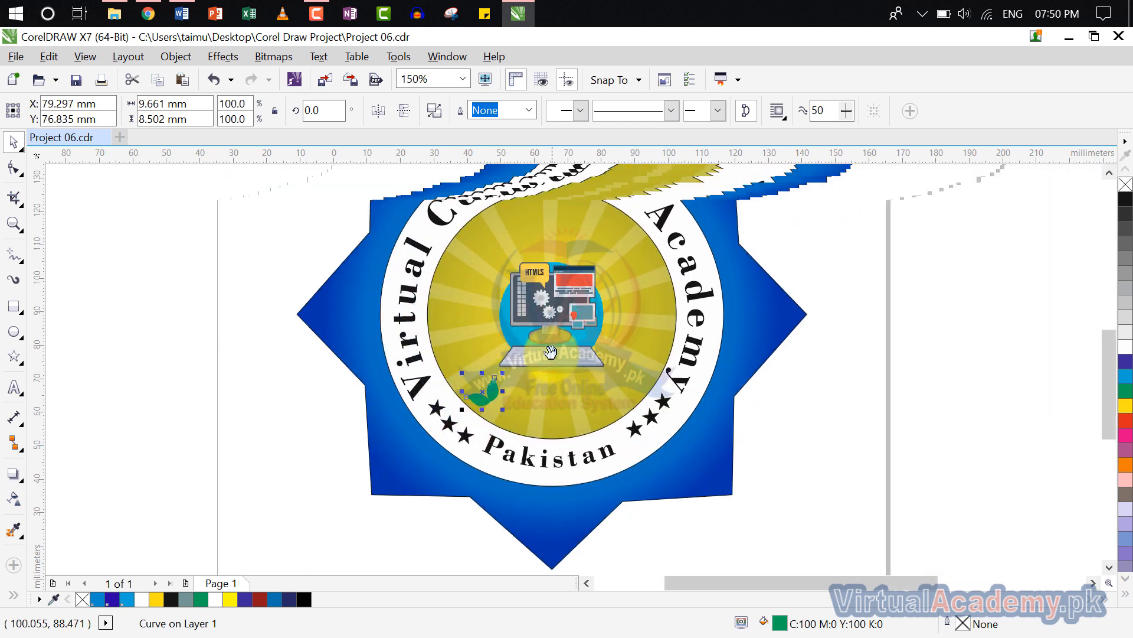
left_click(629, 361)
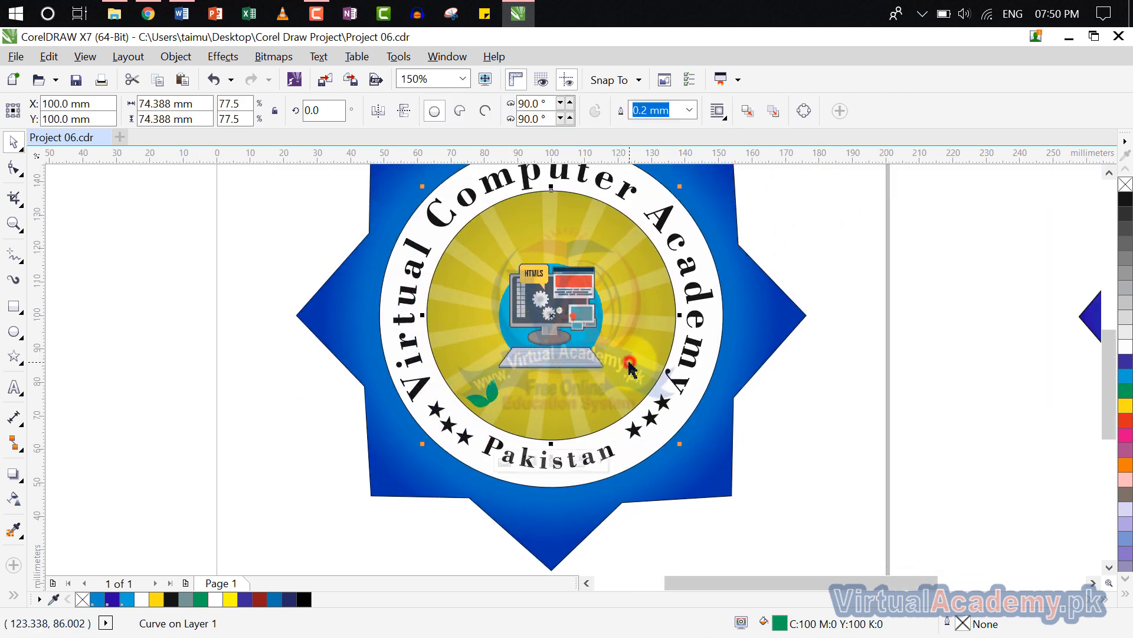
left_click_drag(41, 368, 551, 316)
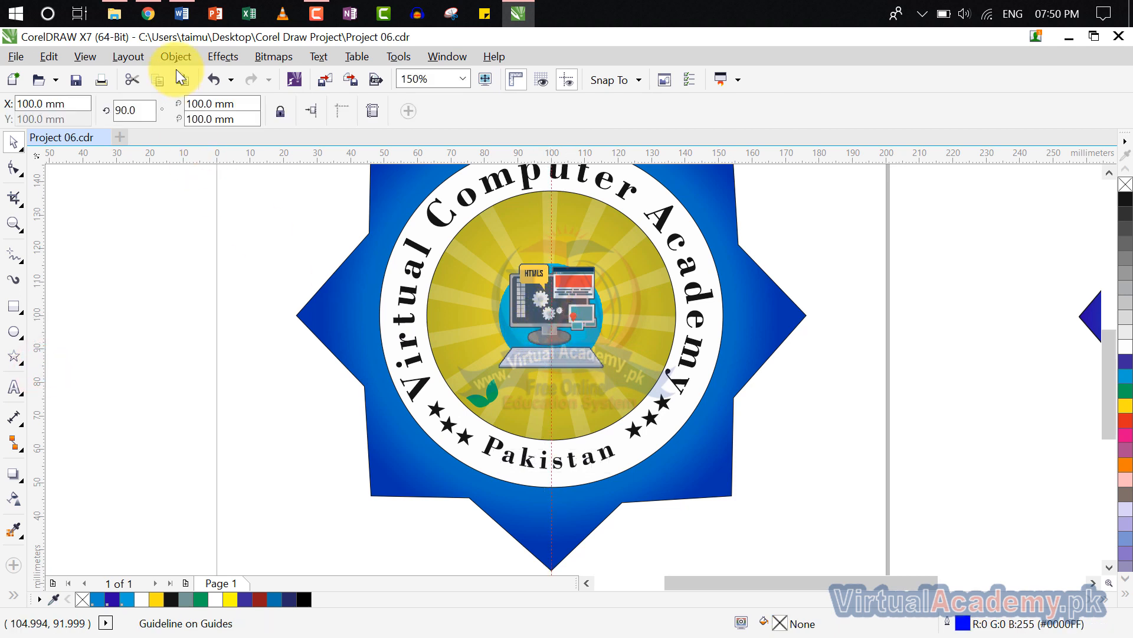
left_click(130, 59)
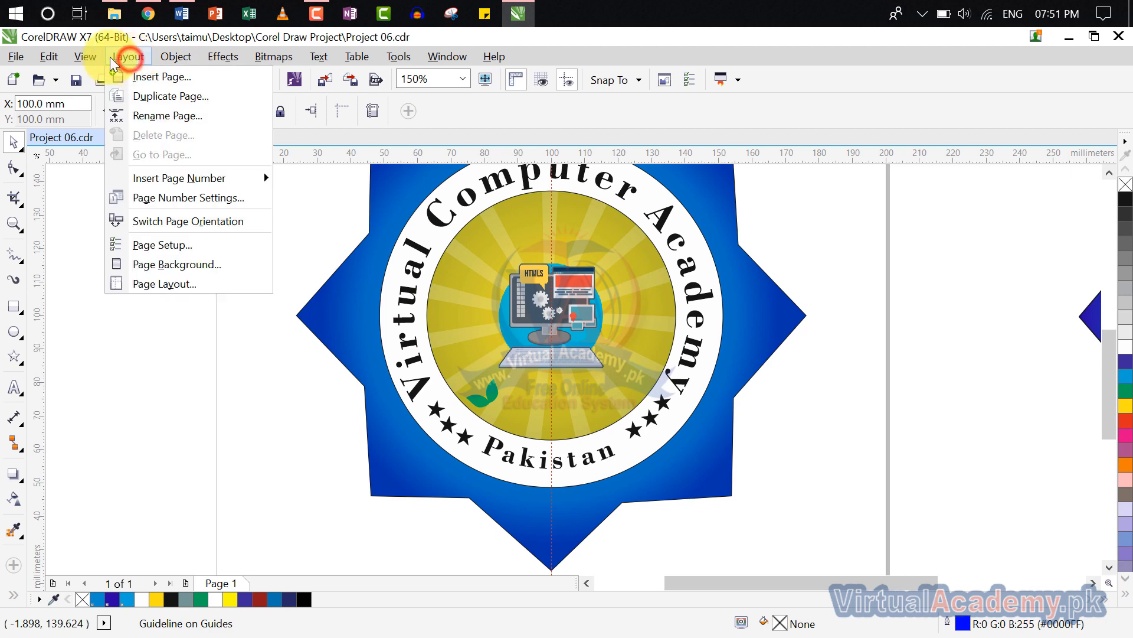
- Switch the display to Wireframe view and add a horizontal guideline through the central circle's midpoint at Y 100 mm
mouse_move(80, 58)
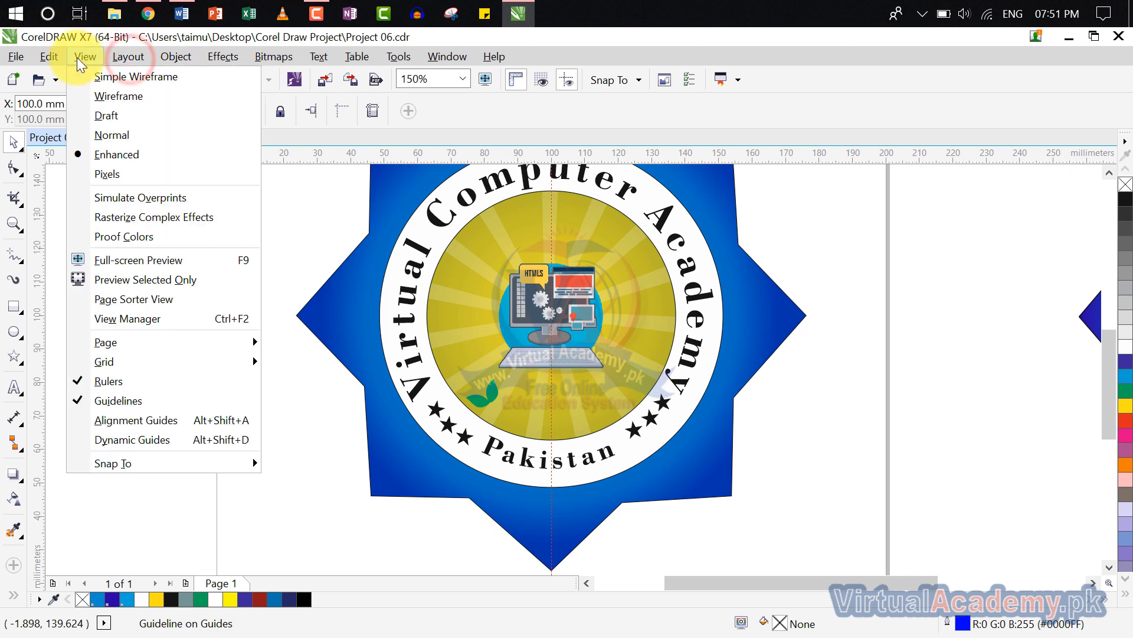
left_click(126, 97)
mouse_move(553, 150)
left_mouse_down()
mouse_move(570, 263)
mouse_move(551, 316)
left_mouse_up()
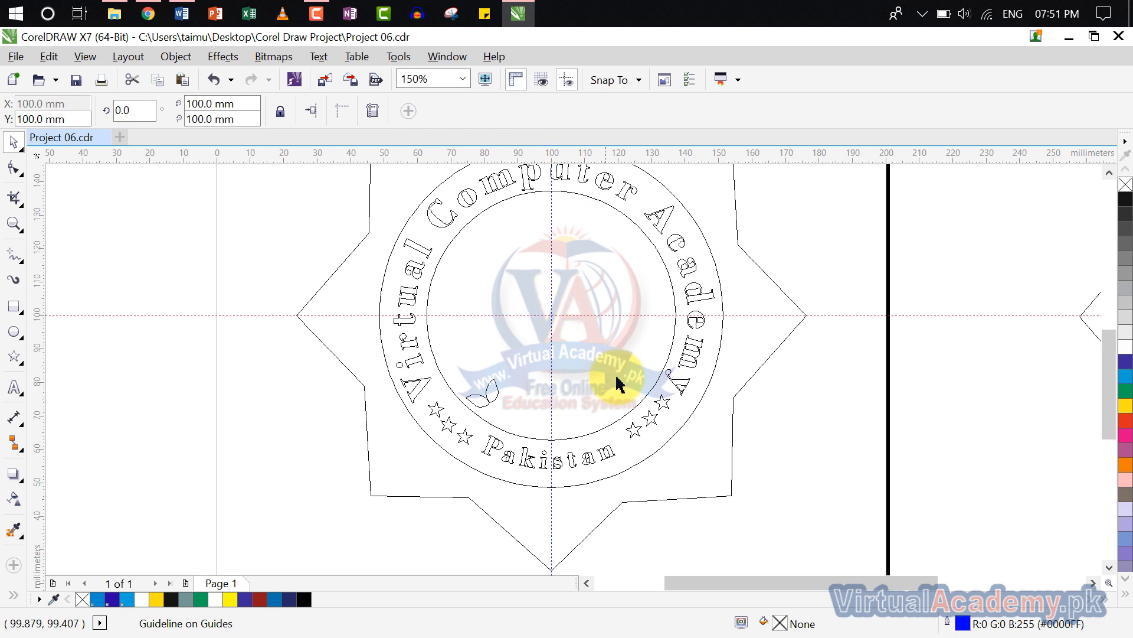
- Move the combined leaf pair's rotation centre to the intersection of the two guidelines at the circle's midpoint
left_click(494, 395)
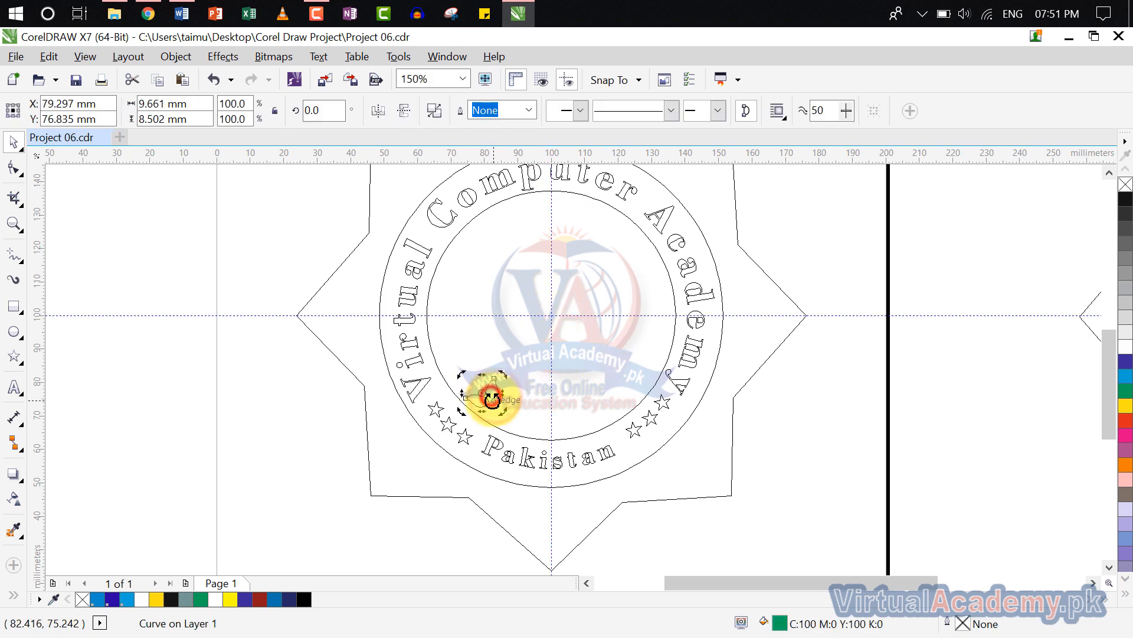
left_click(481, 392)
left_click_drag(546, 347, 551, 315)
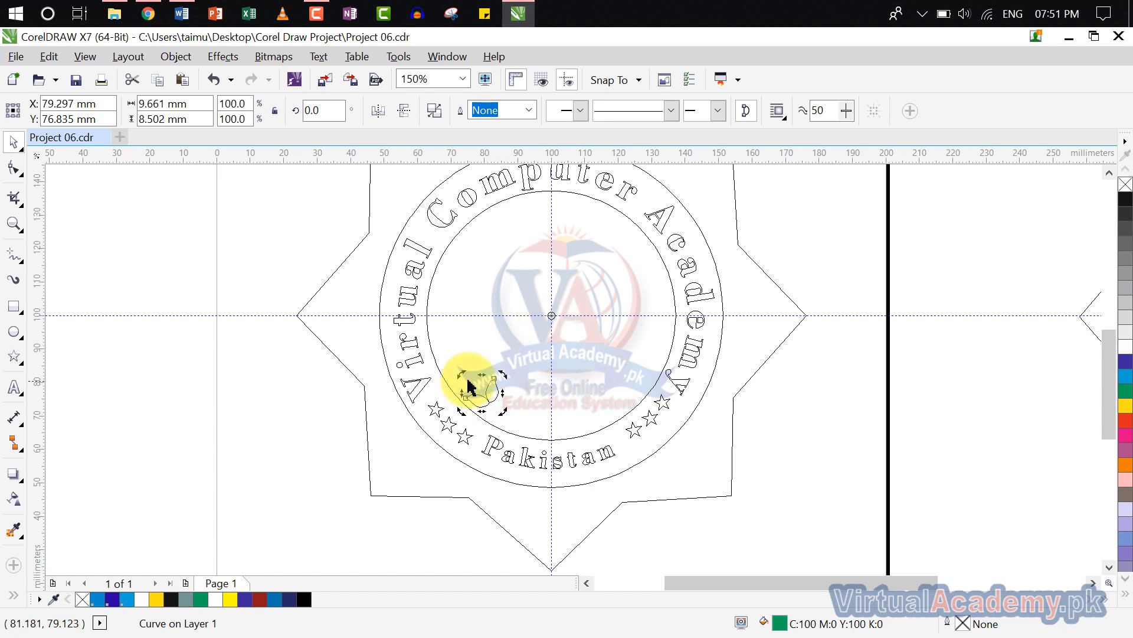
scroll(477, 388, "up", 2)
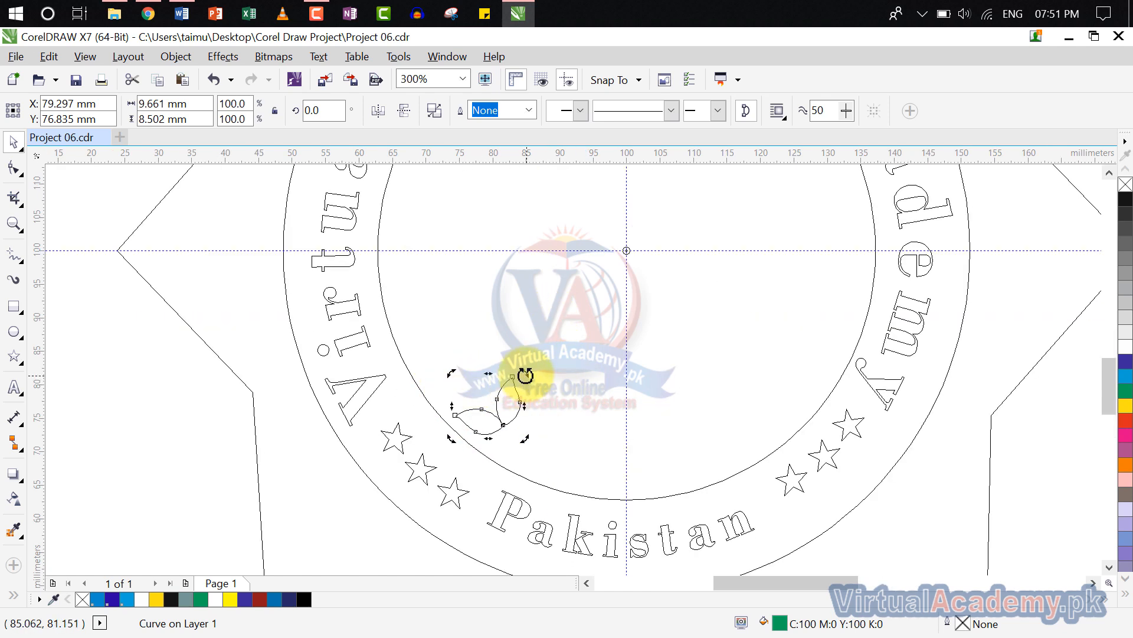
- Copy the leaf pair rotated about 14.9° clockwise around the circle's midpoint and repeat until ten pairs line the circle's left half
left_click_drag(524, 370, 510, 335)
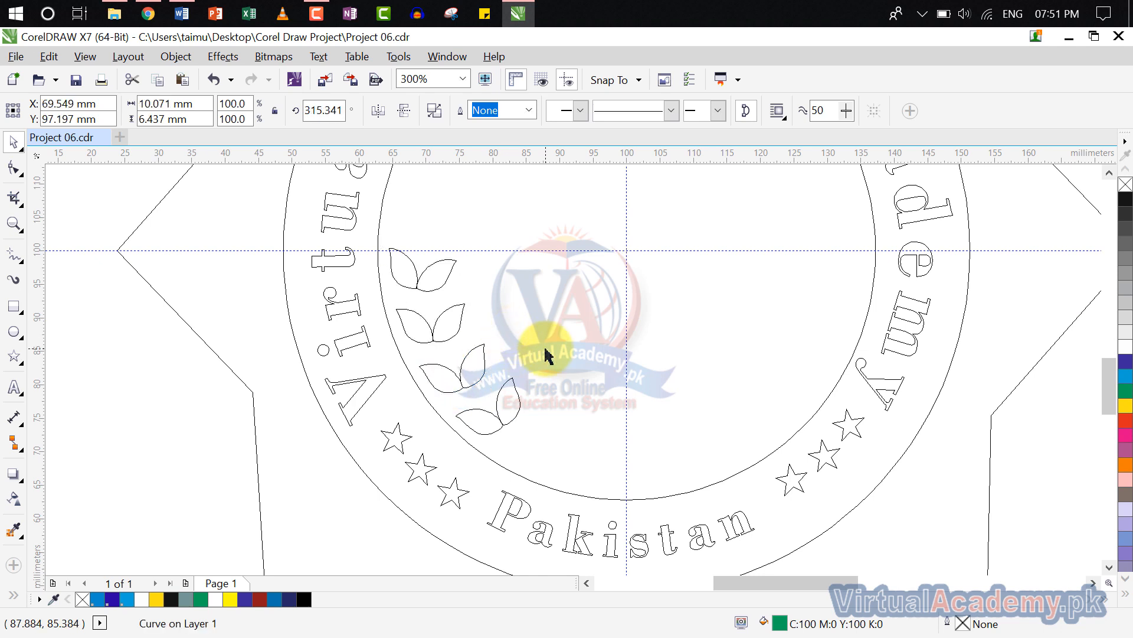
key("ctrl+r")
key("ctrl+r")
scroll(544, 354, "down", 1)
left_click_drag(544, 354, 470, 379)
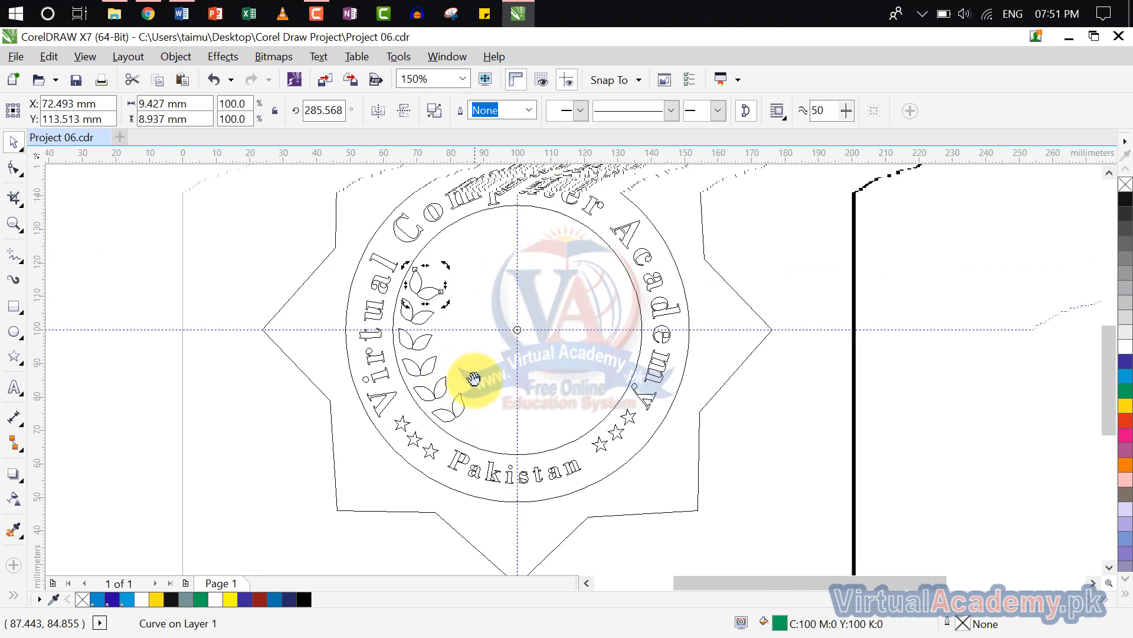
key("ctrl+r")
key("ctrl+r")
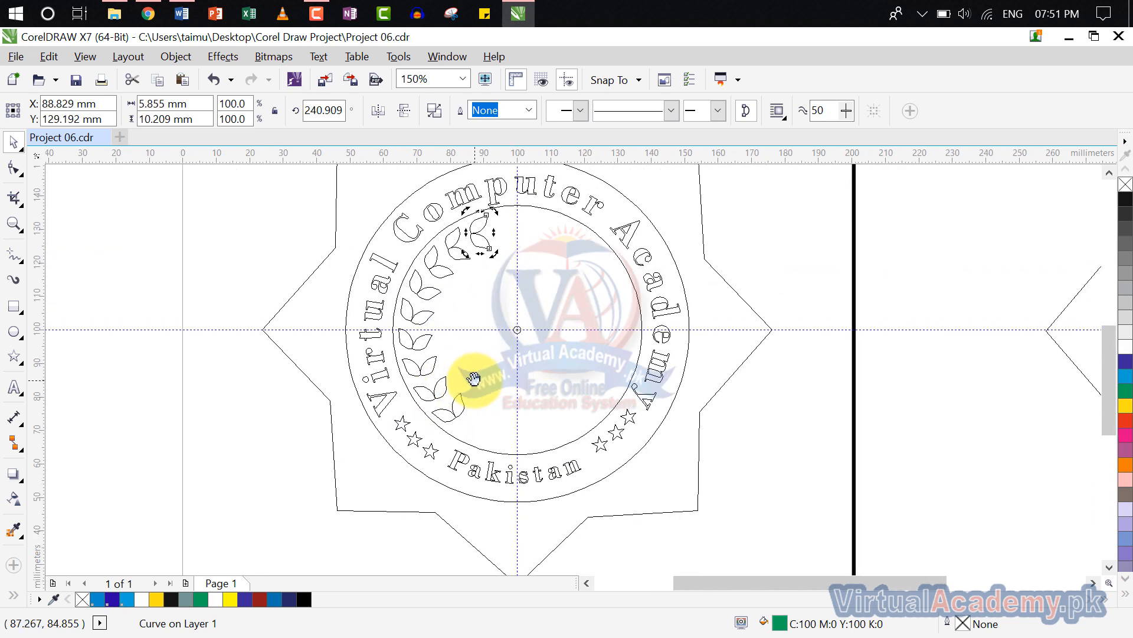
key("ctrl+r")
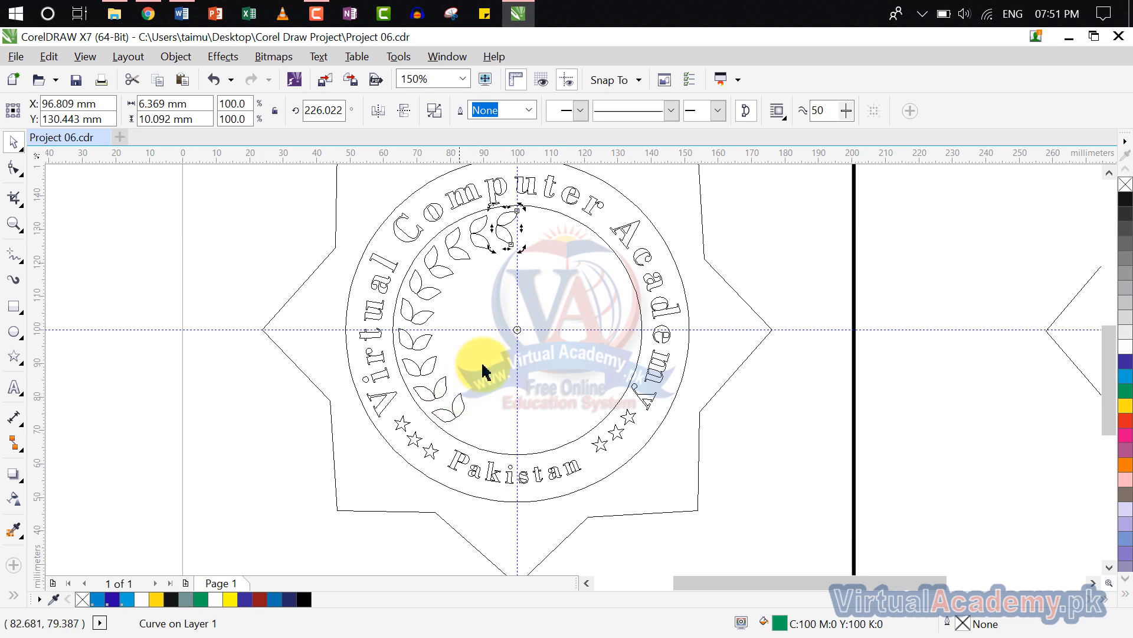
left_click(148, 249)
left_click_drag(654, 173, 467, 306)
key("ctrl+z")
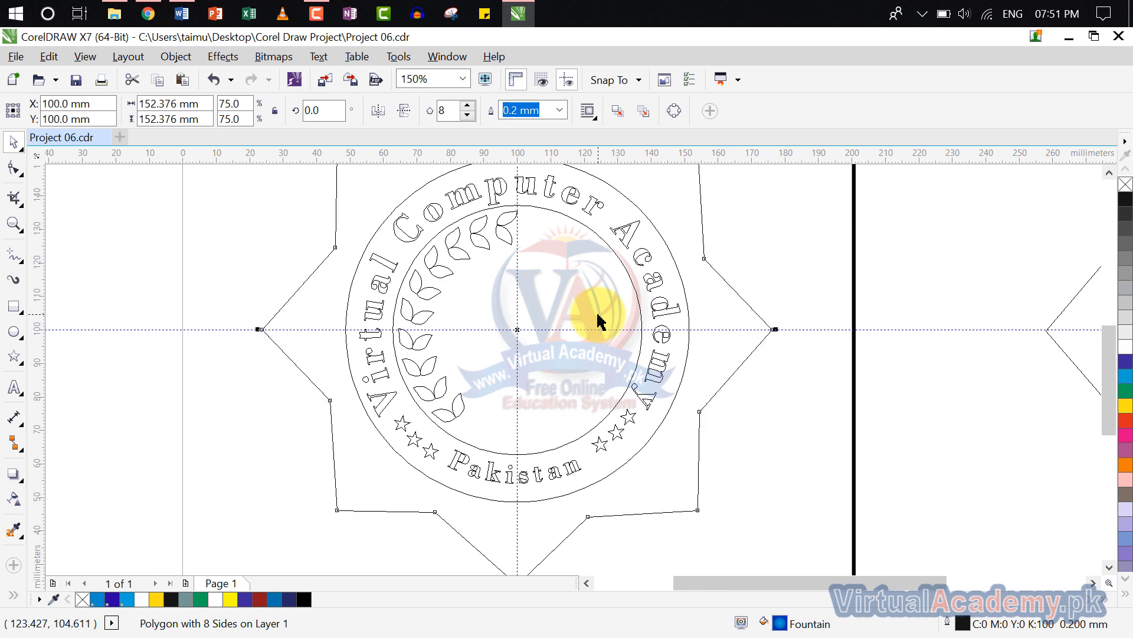
left_click(843, 255)
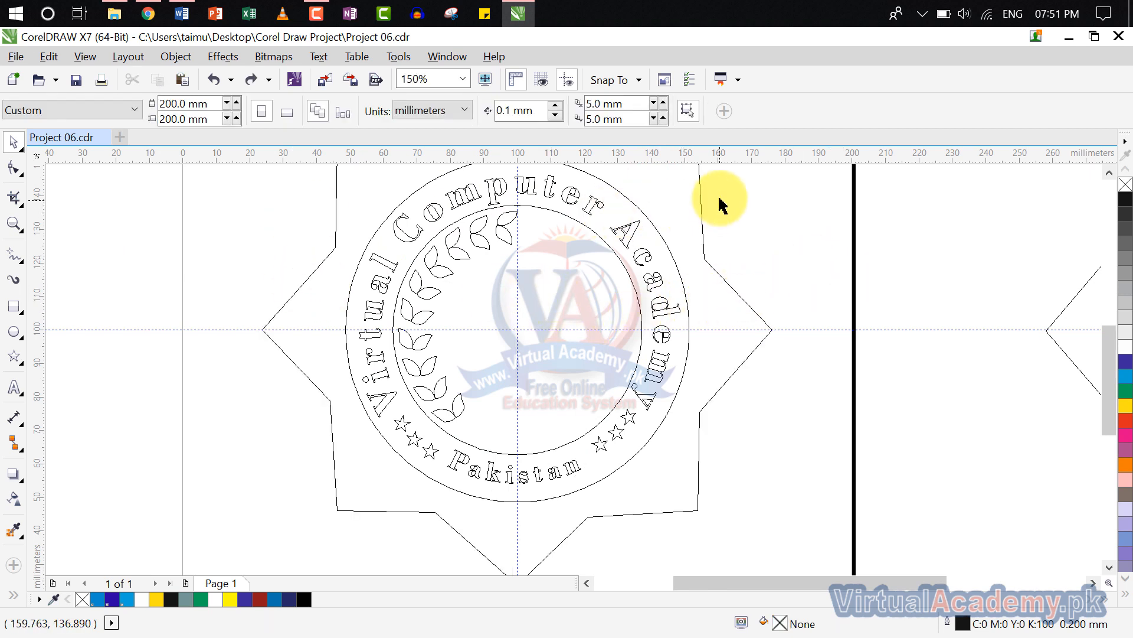
- Try combining all ten leaf pairs into one object and mirroring a copy onto the circle's right half
left_click_drag(739, 180, 387, 442)
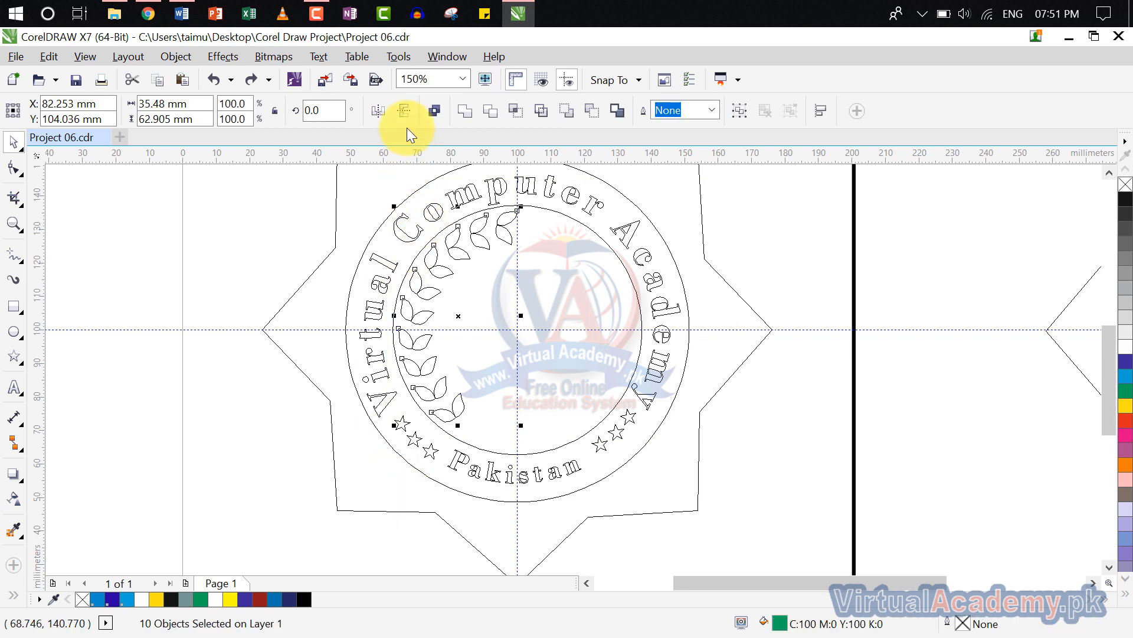
left_click(434, 111)
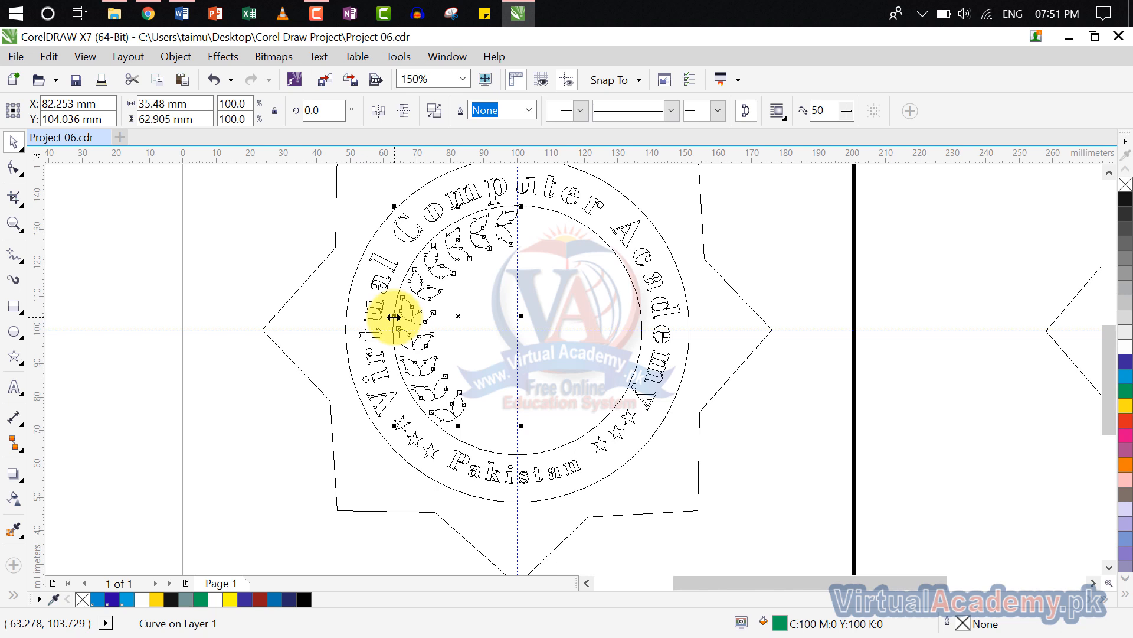
left_click_drag(393, 317, 568, 347)
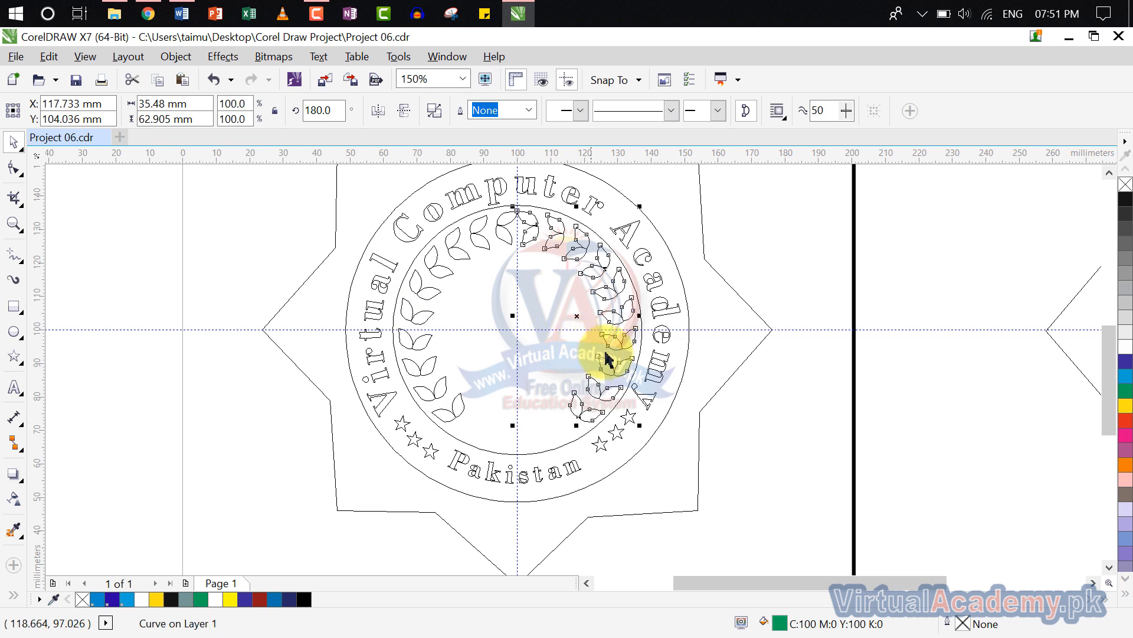
left_click(947, 281)
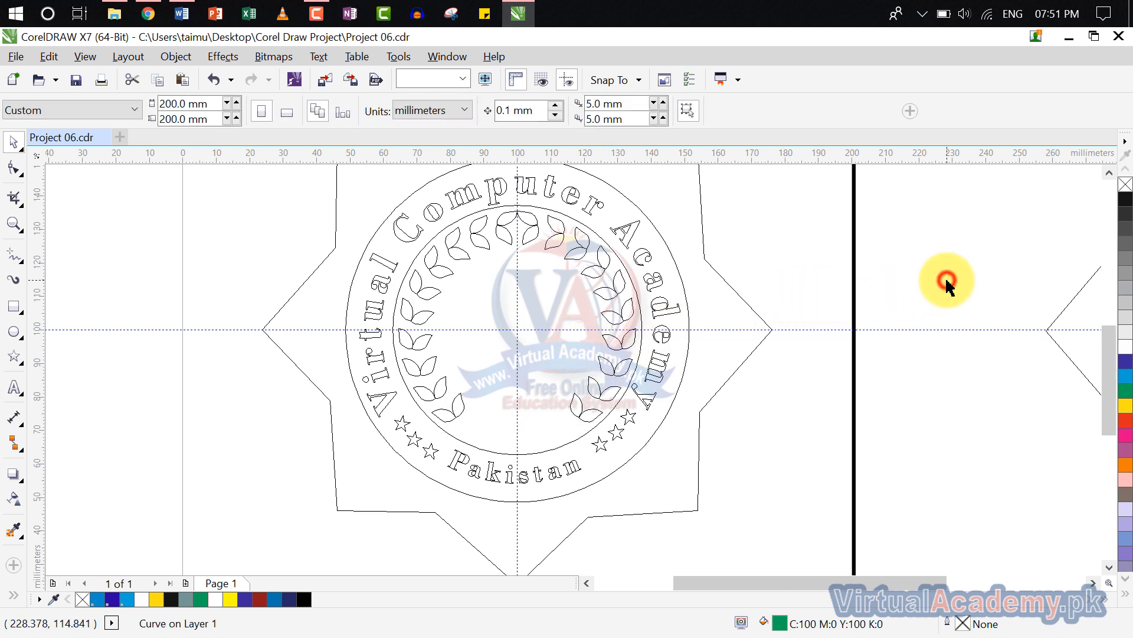
left_click(506, 233)
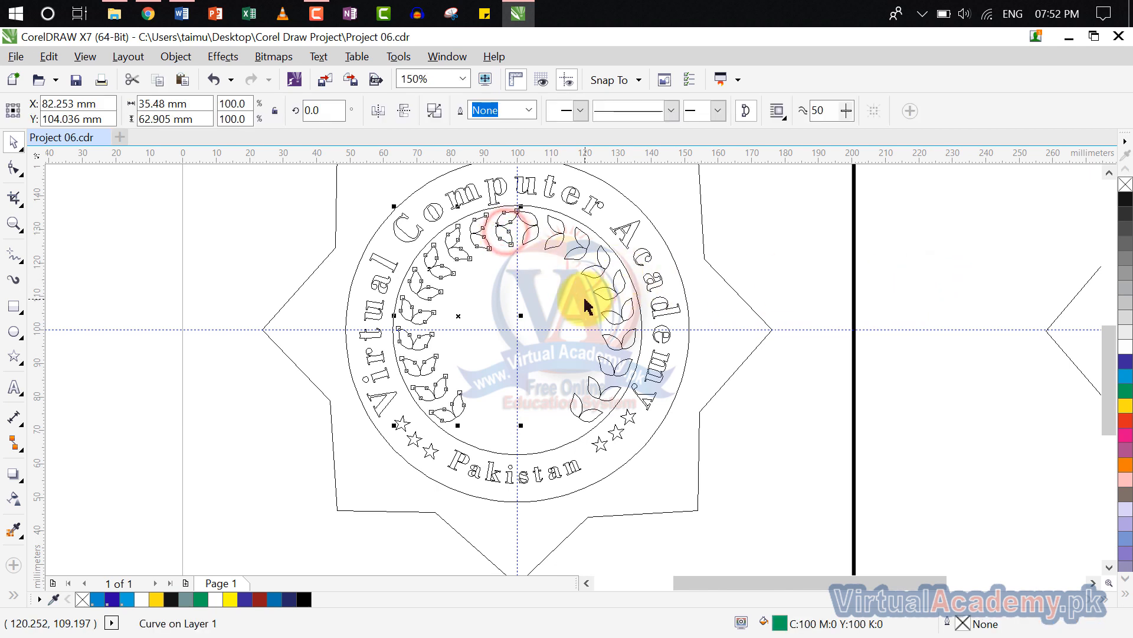
key("ctrl+z")
key("ctrl+z")
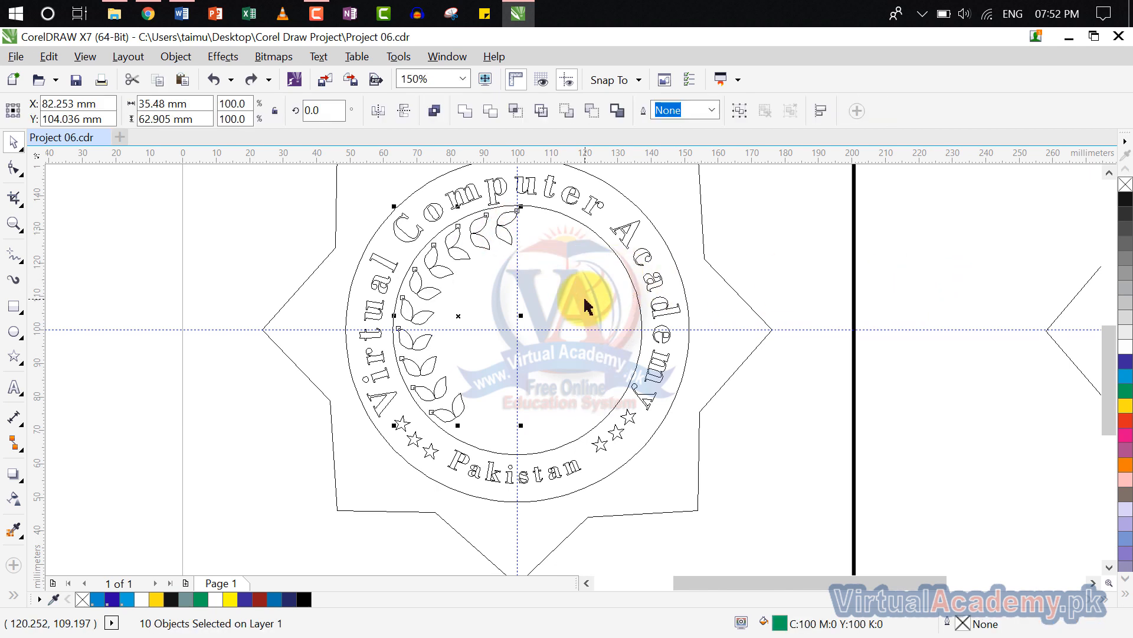
- Delete the topmost leaf pair at the vertical guideline and combine the remaining nine pairs into a single object
left_click(495, 244)
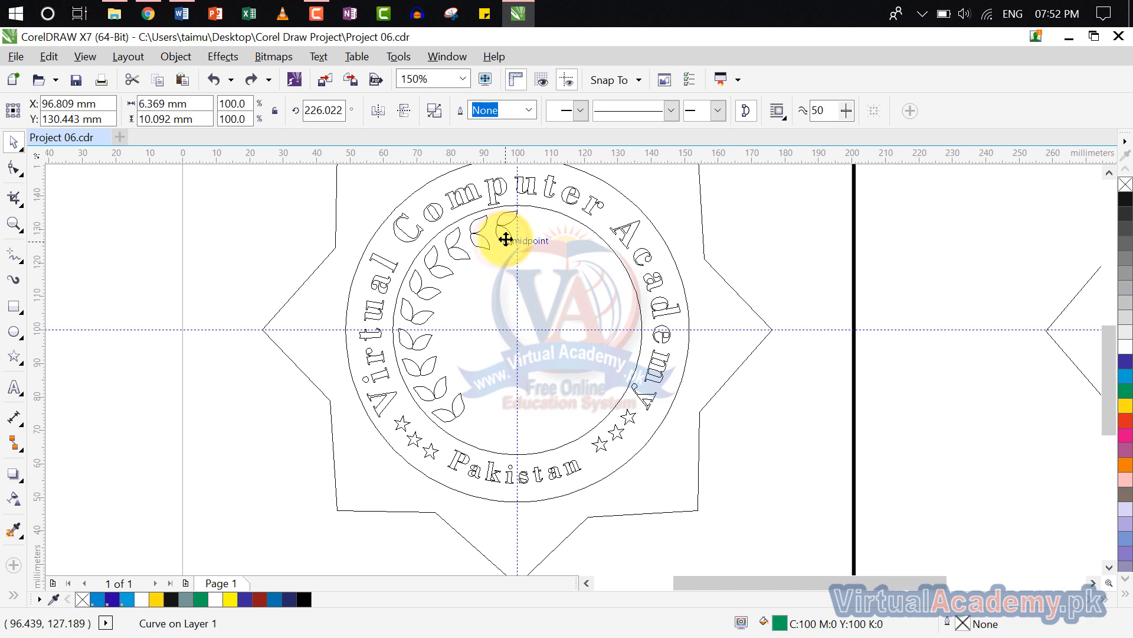
left_click(744, 242)
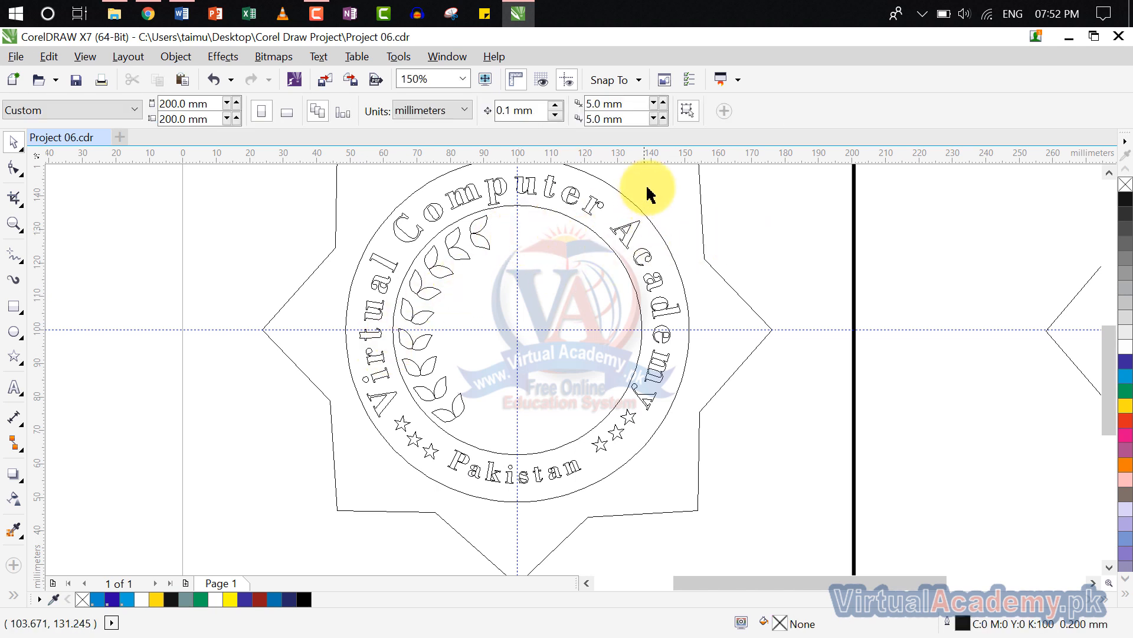
left_click_drag(730, 184, 381, 451)
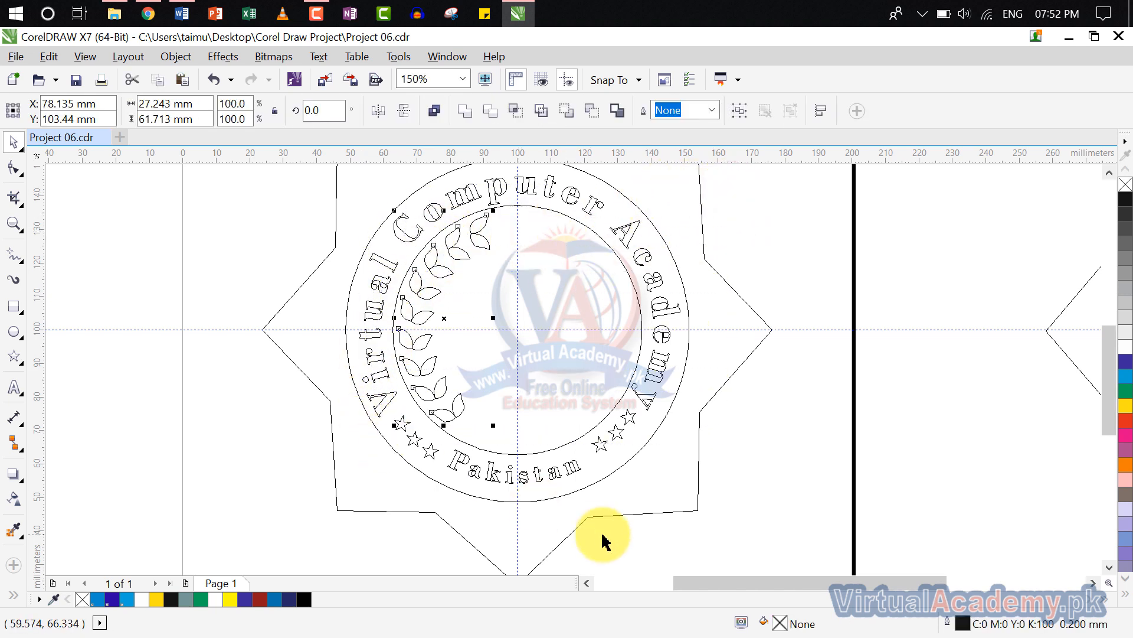
left_click(434, 111)
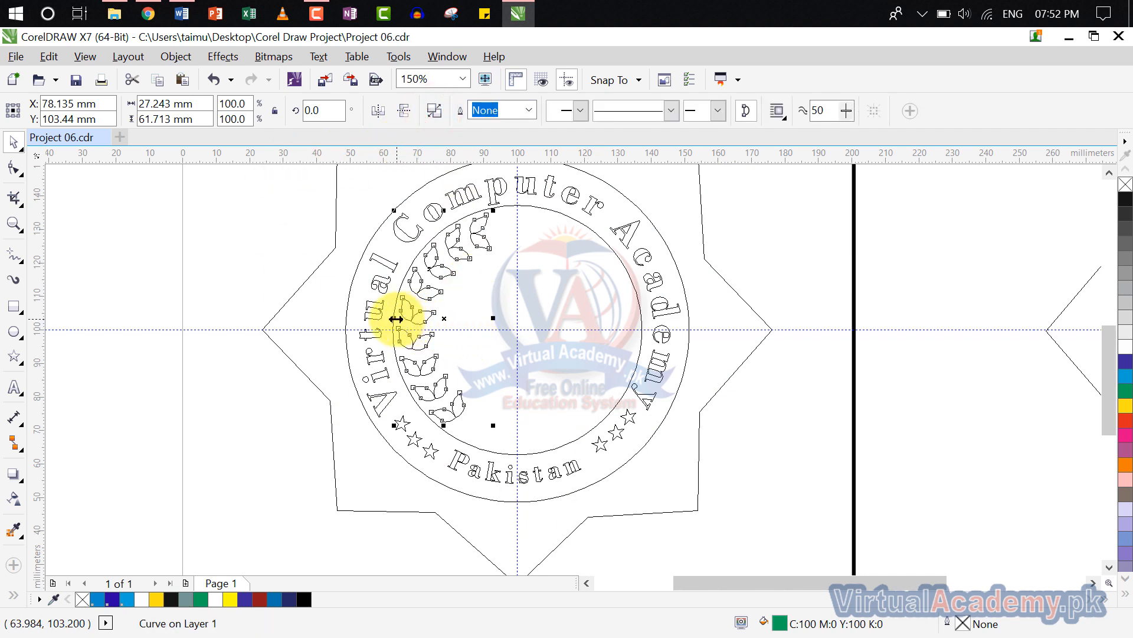
- Try to mirror the combined nine-pair leaf branch horizontally across the vertical guideline
left_click_drag(396, 318, 579, 338)
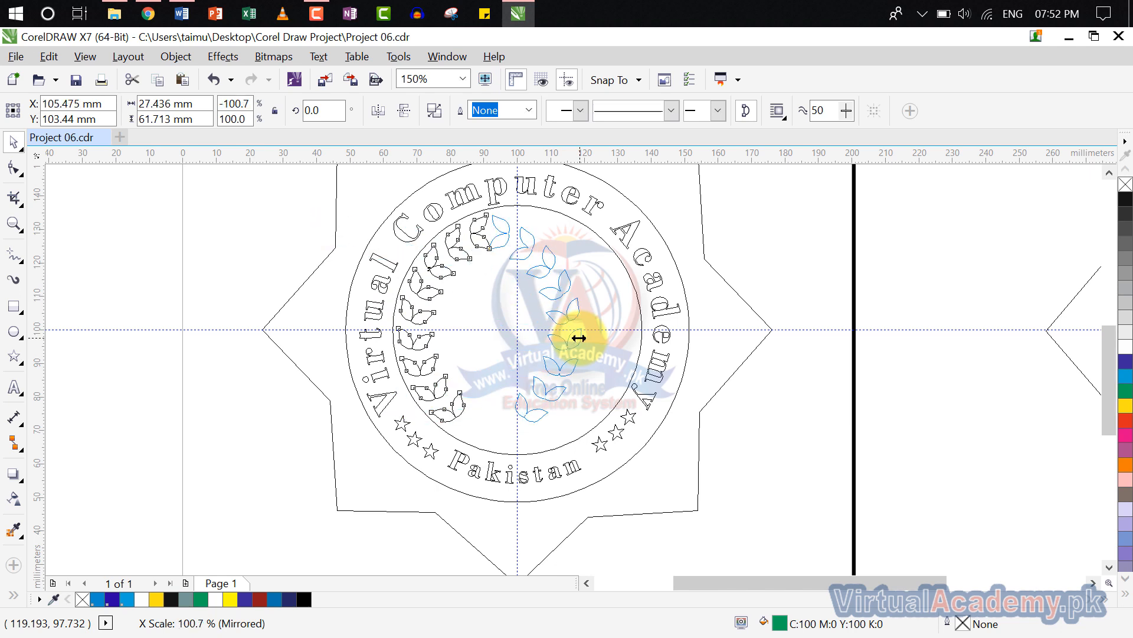
left_click_drag(578, 338, 612, 324)
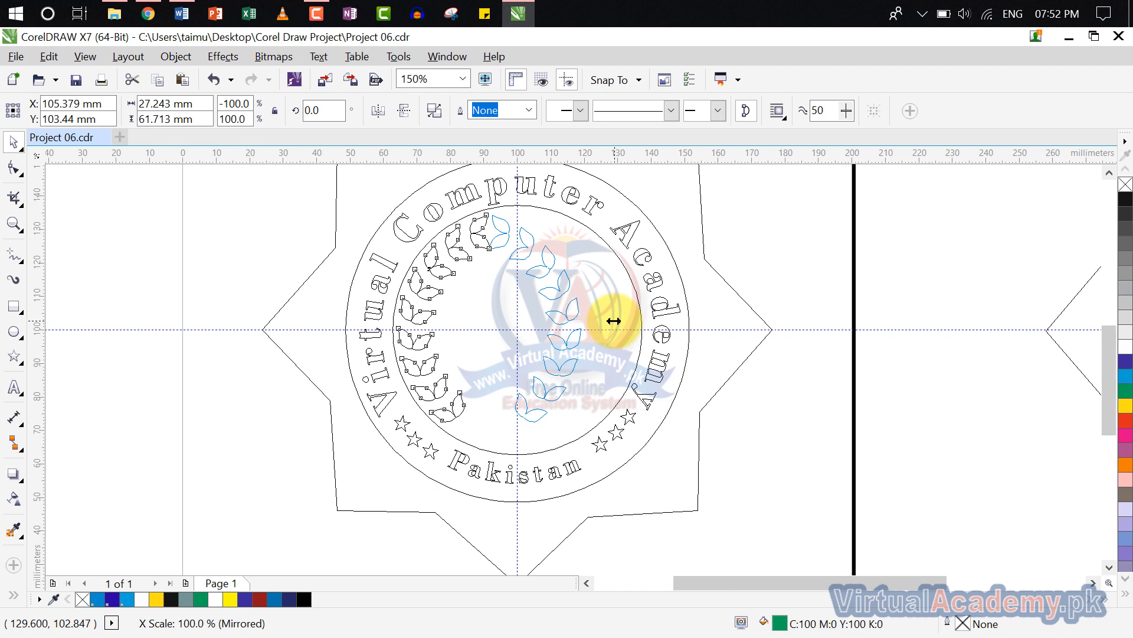
left_click_drag(614, 321, 614, 321)
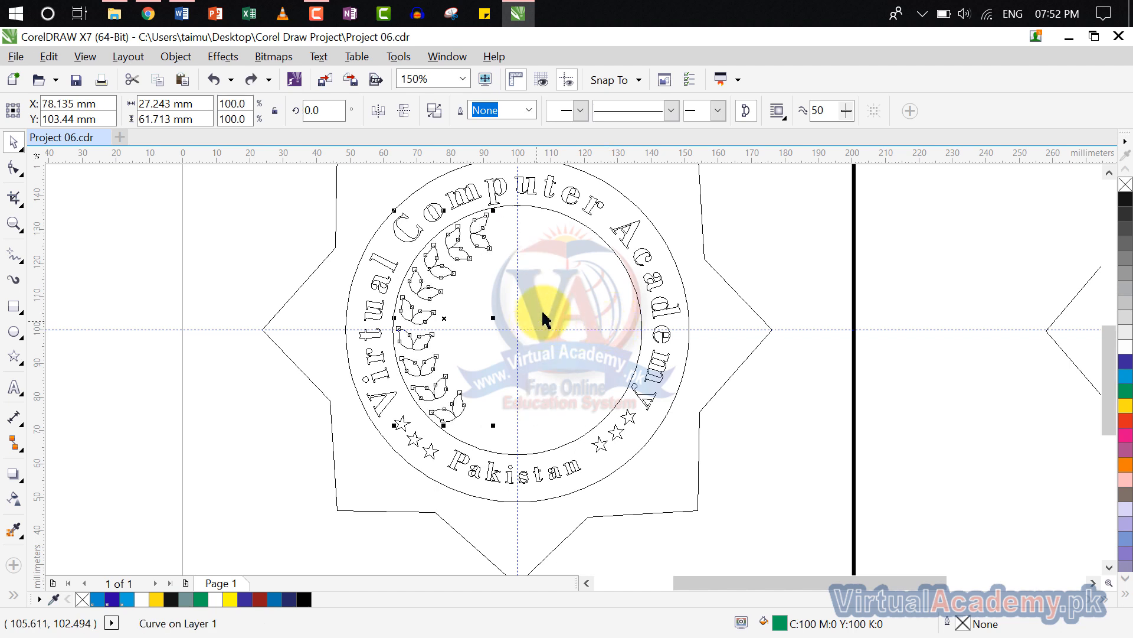
key("ctrl+z")
- Mirror a copy of the combined leaf branch horizontally and place it along the inner circle's right edge
left_click(781, 234)
left_click(421, 294)
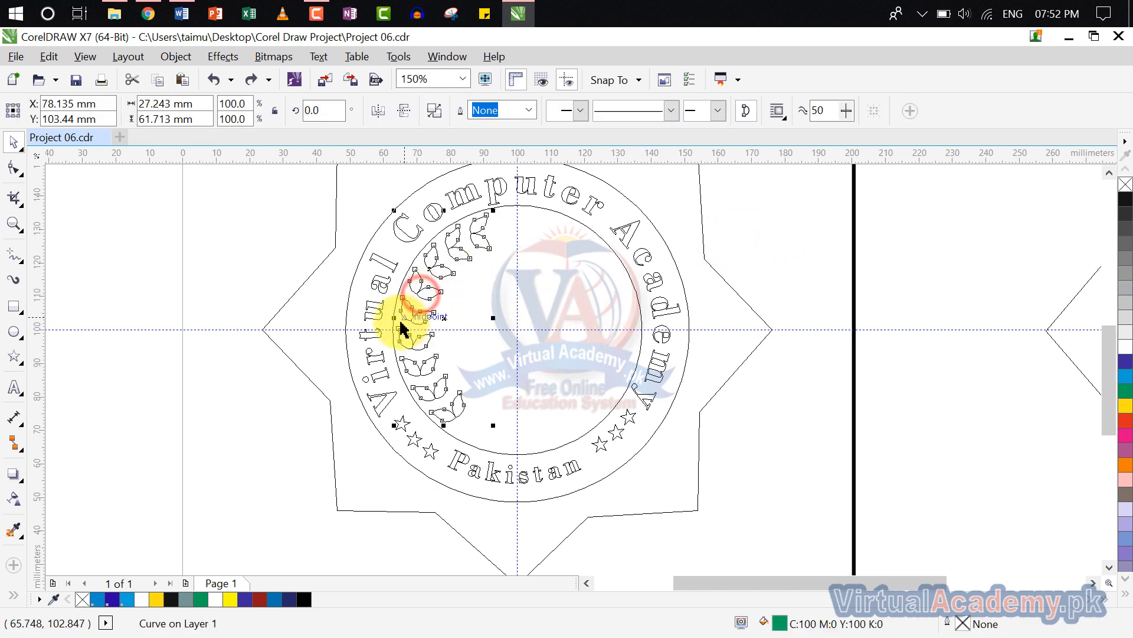
left_click_drag(395, 318, 620, 334)
left_click(793, 329)
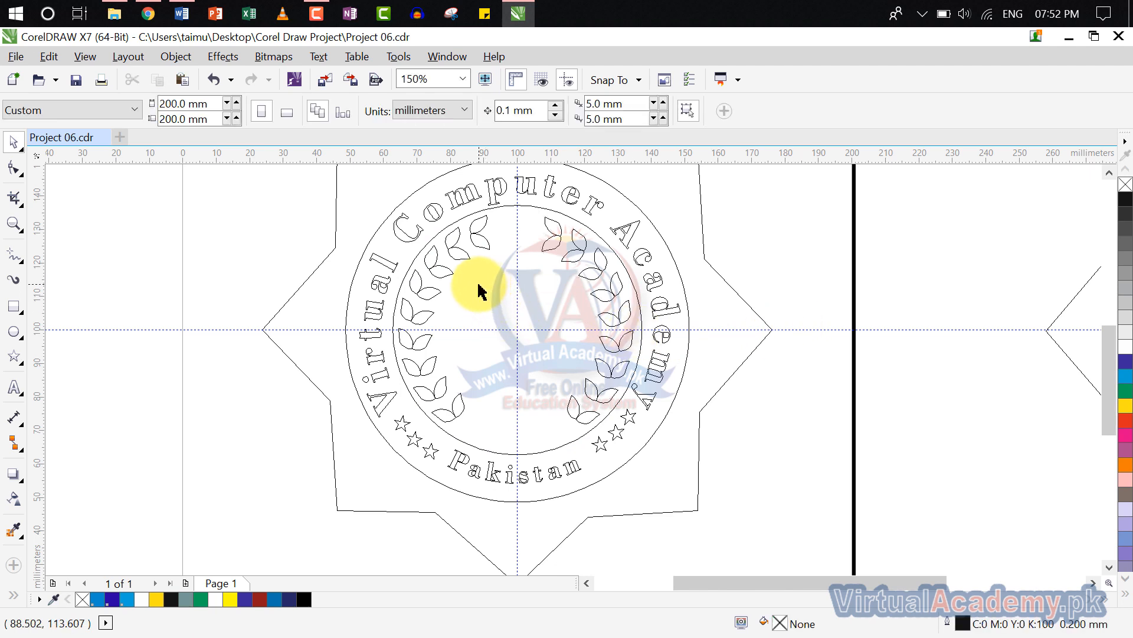
- Switch the display from Wireframe back to Enhanced view
scroll(483, 288, "up", 2)
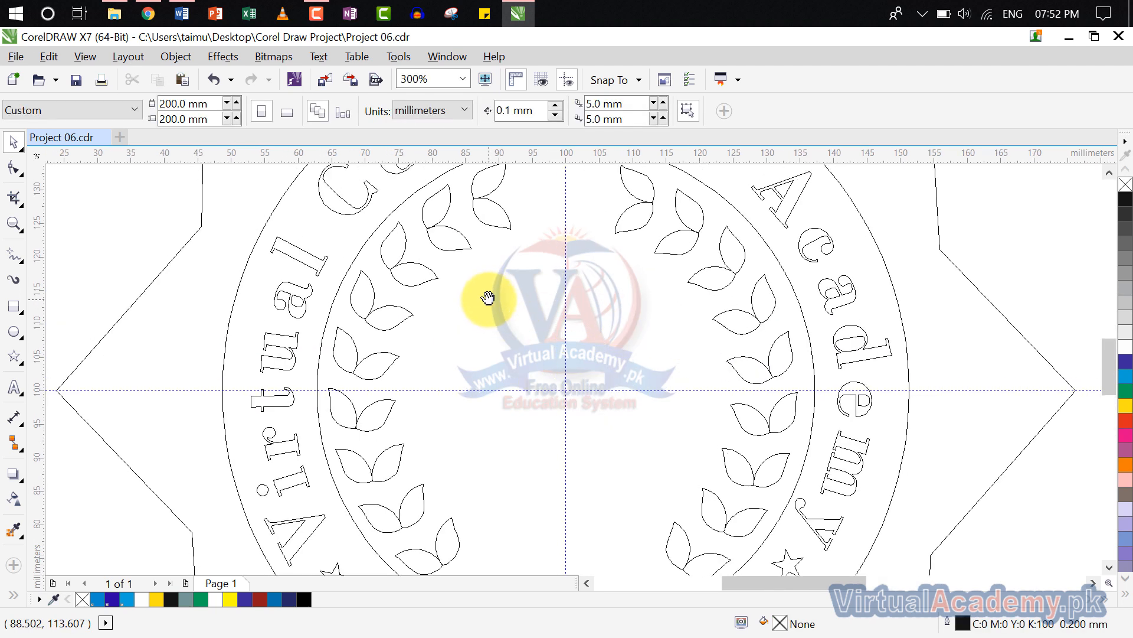
left_click_drag(488, 299, 506, 450)
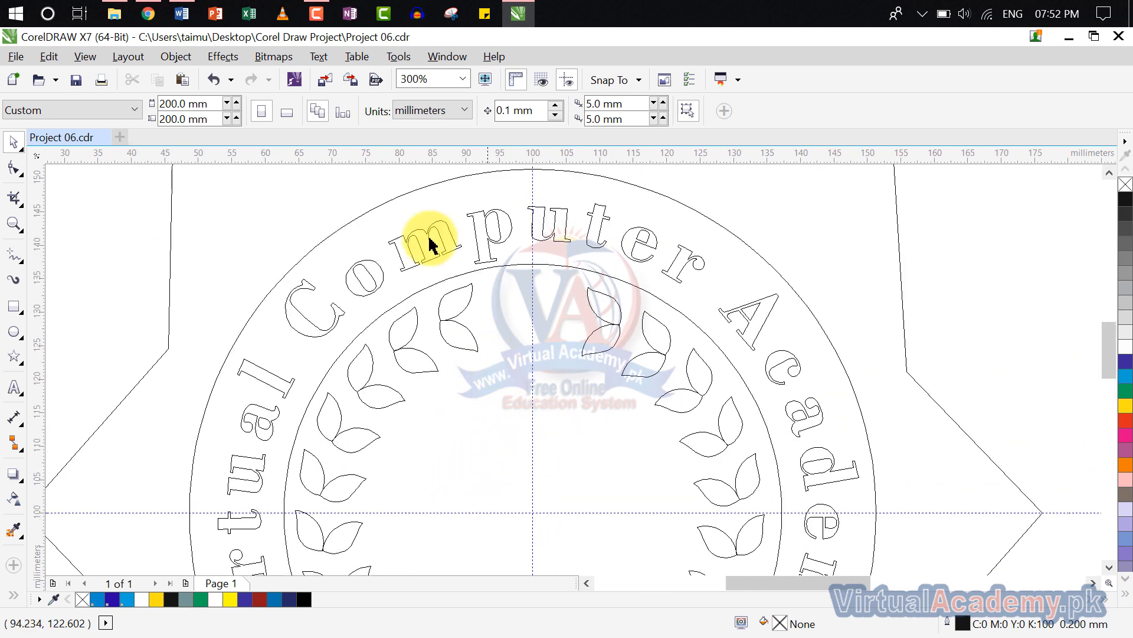
left_click(121, 57)
left_click(83, 56)
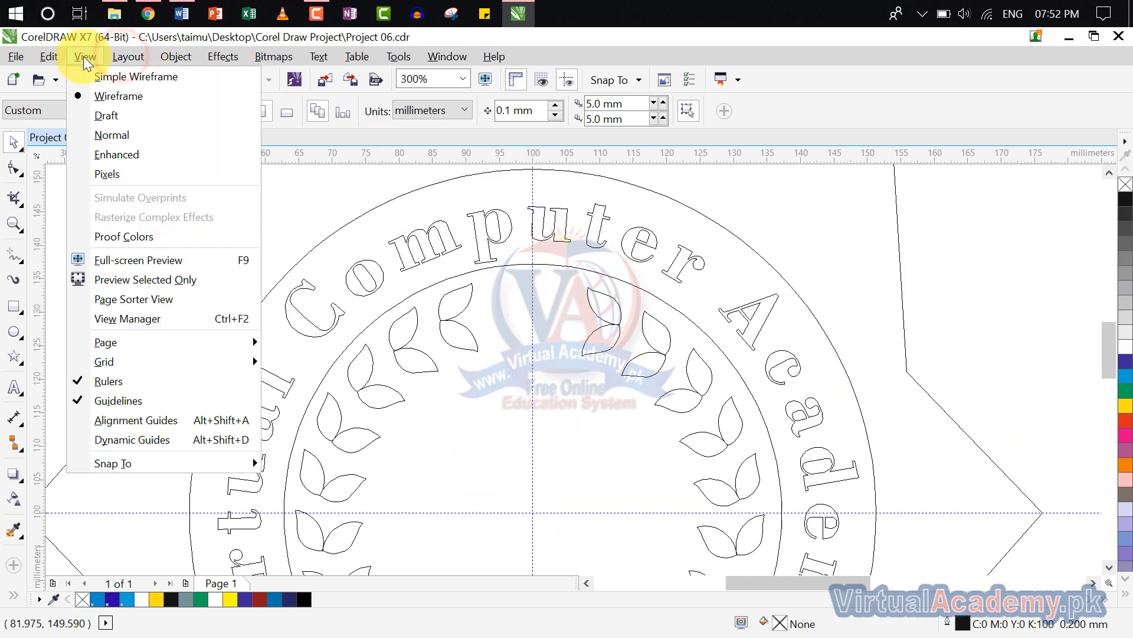
left_click(122, 168)
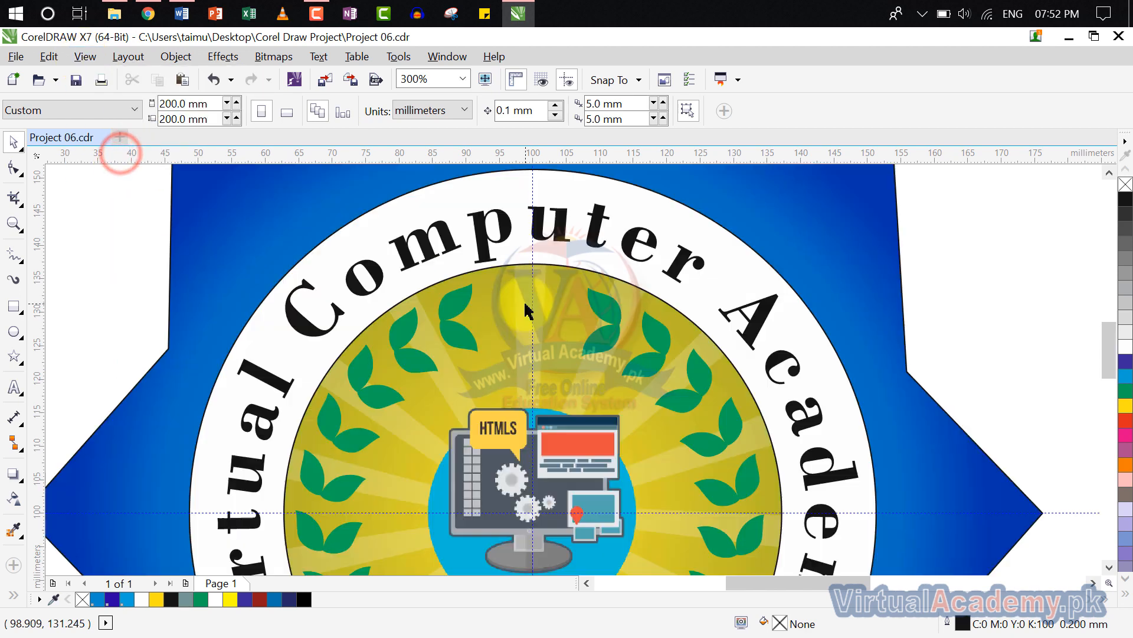
- Draw a straight freehand line about 73 mm long joining the lowest leaf pairs of the two branches
scroll(534, 327, "down", 4)
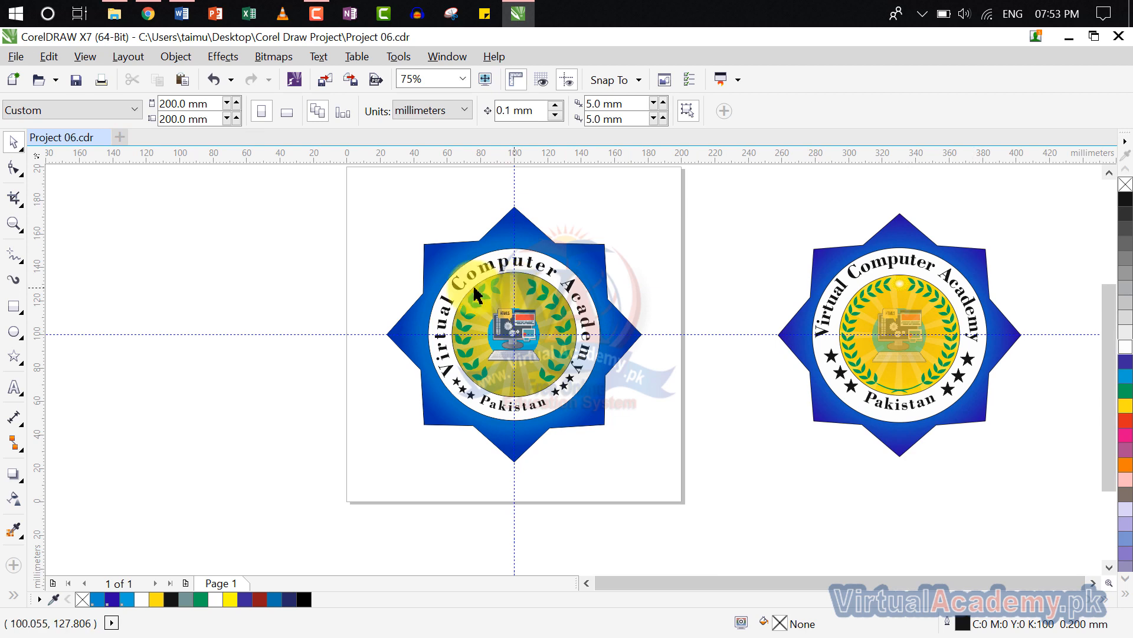
scroll(402, 272, "up", 1)
scroll(484, 282, "up", 2)
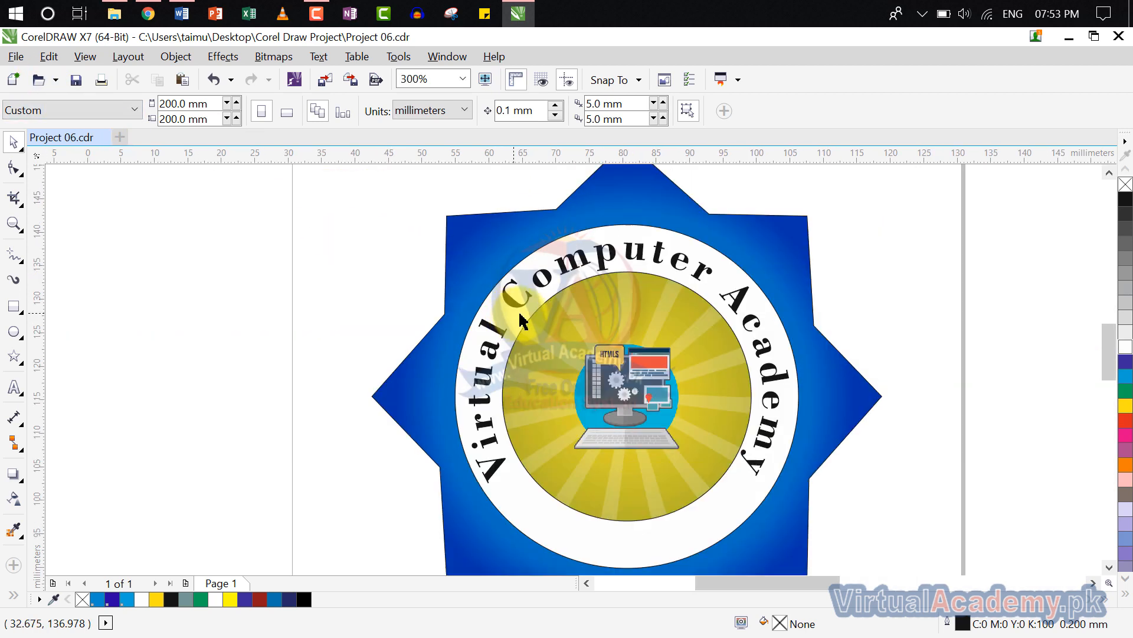
scroll(453, 369, "down", 2)
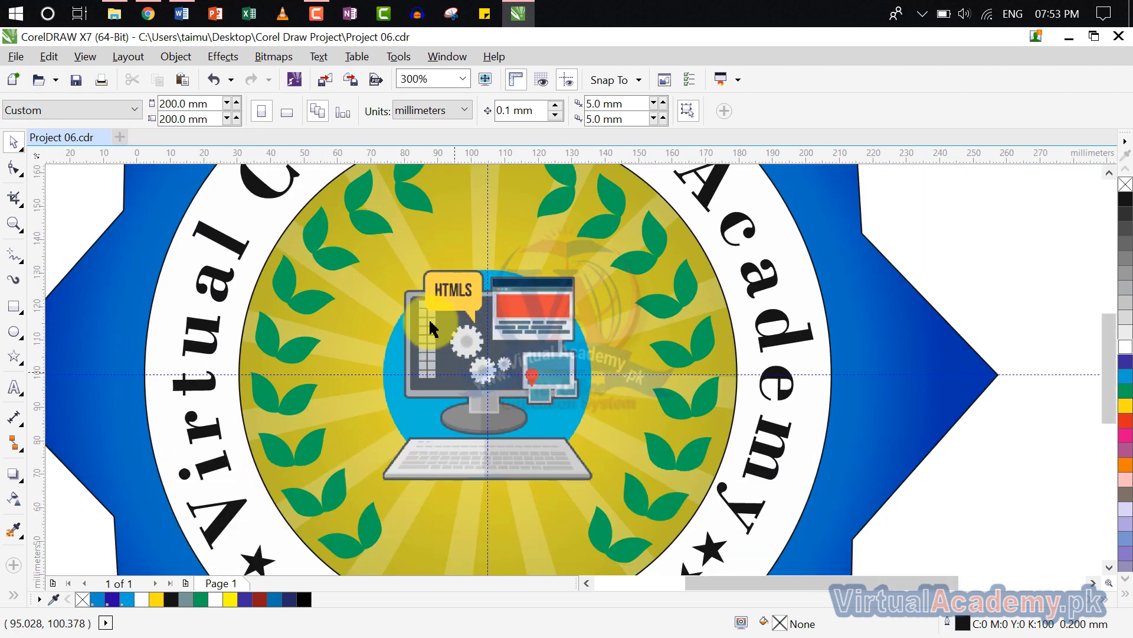
left_click(16, 263)
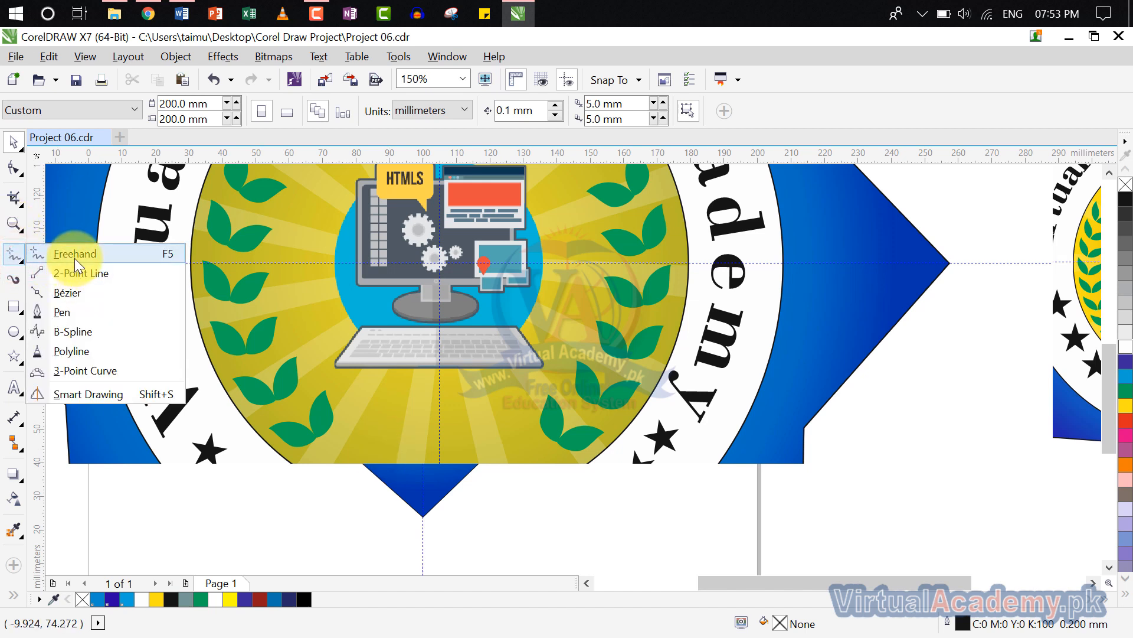
left_click(75, 258)
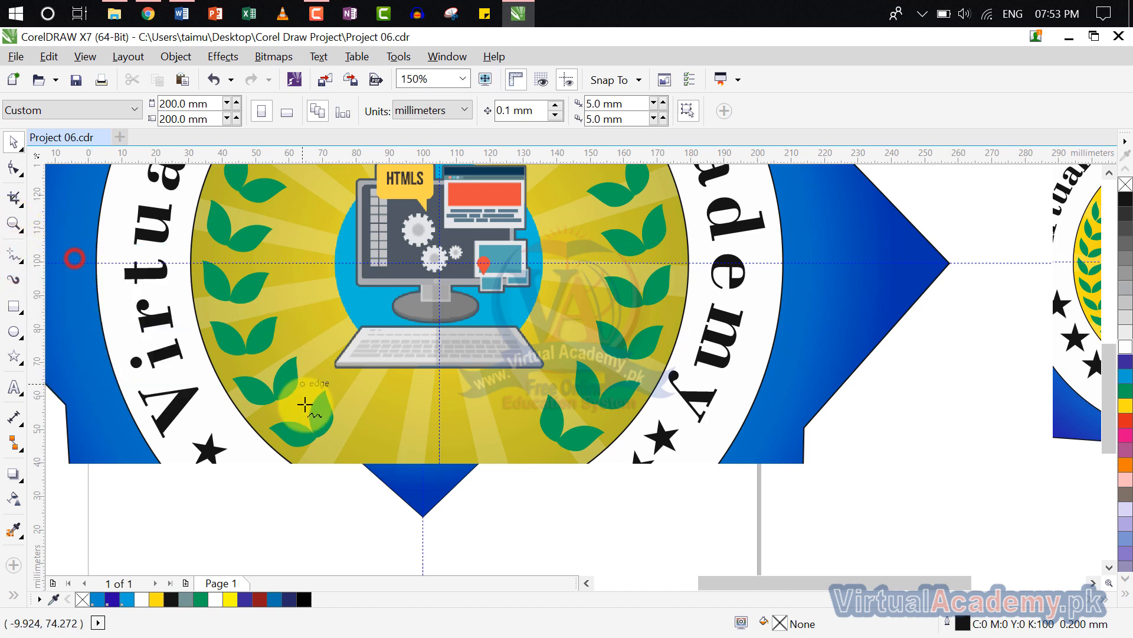
left_click(316, 435)
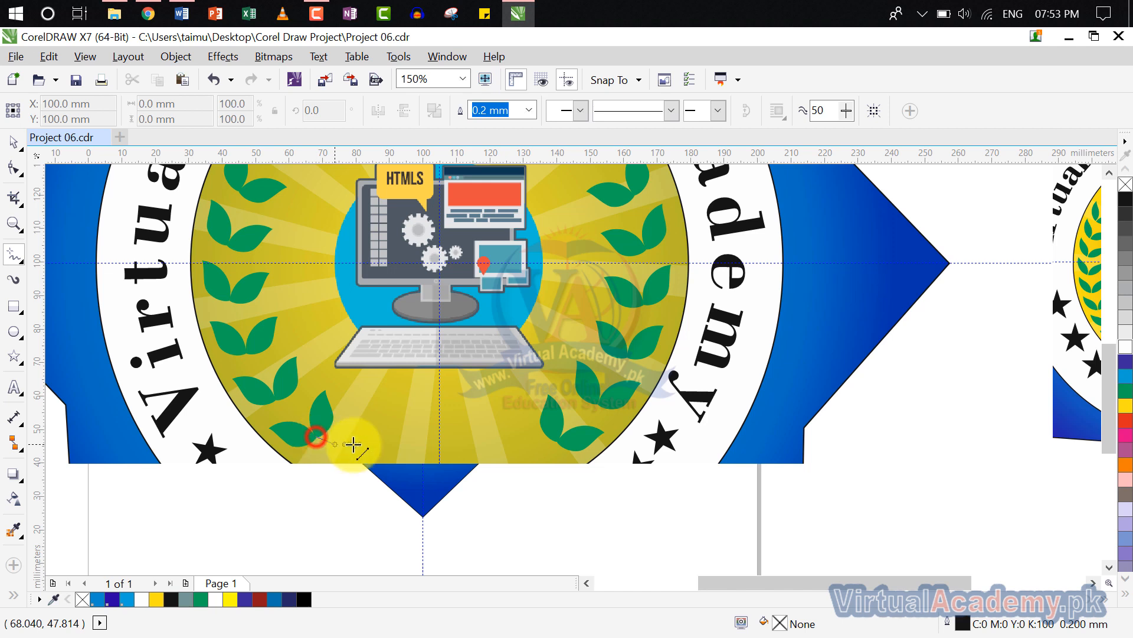
left_click(560, 440)
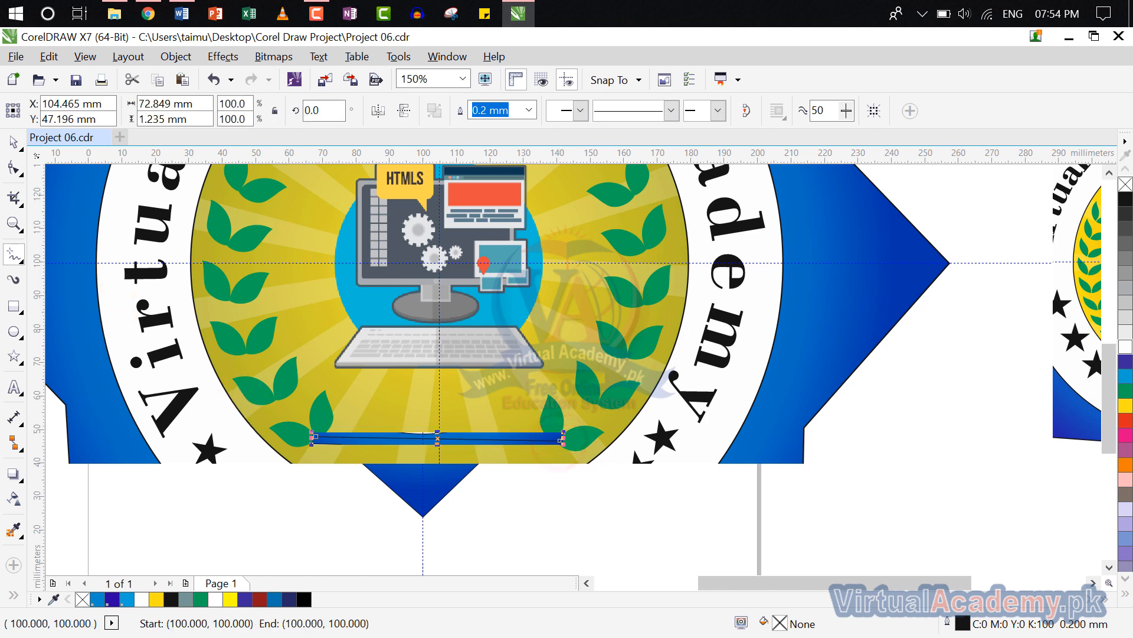
- Set the new line's outline width to Hairline and deselect it
left_click(530, 111)
left_click(501, 140)
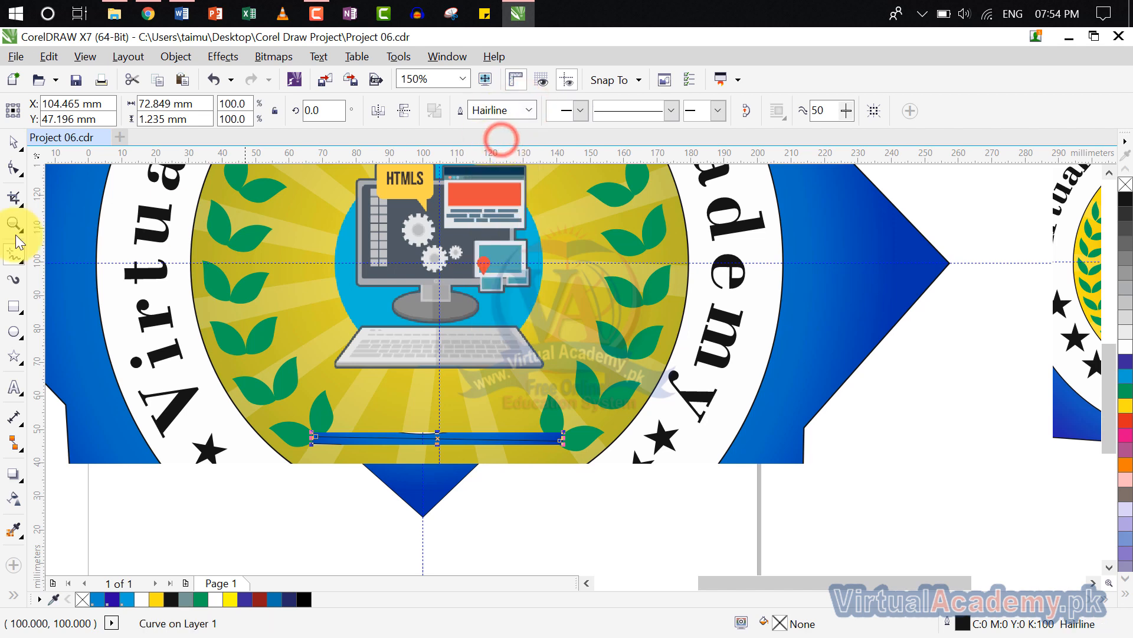
left_click(13, 150)
scroll(505, 327, "down", 2)
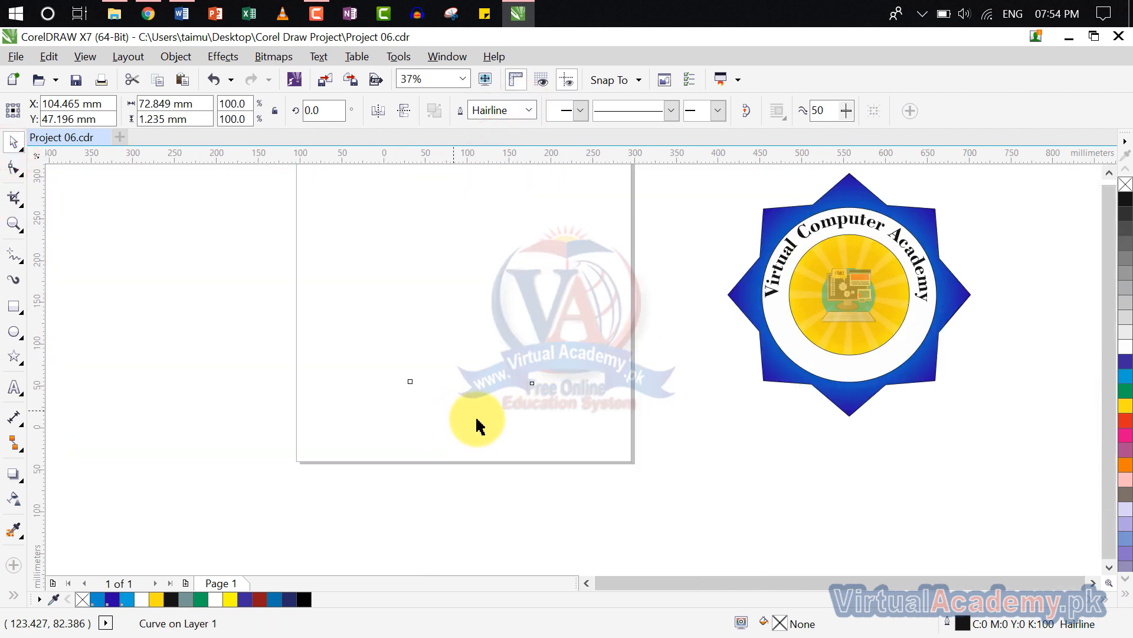
left_click(595, 417)
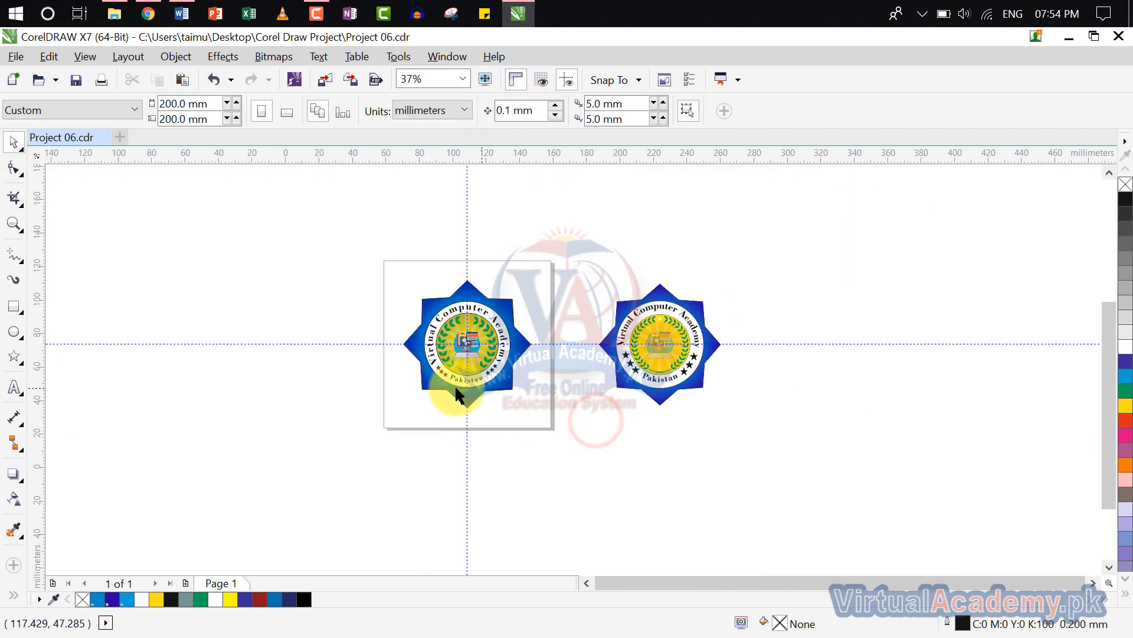
- Delete the misplaced hairline below the Pakistan text
scroll(457, 394, "up", 2)
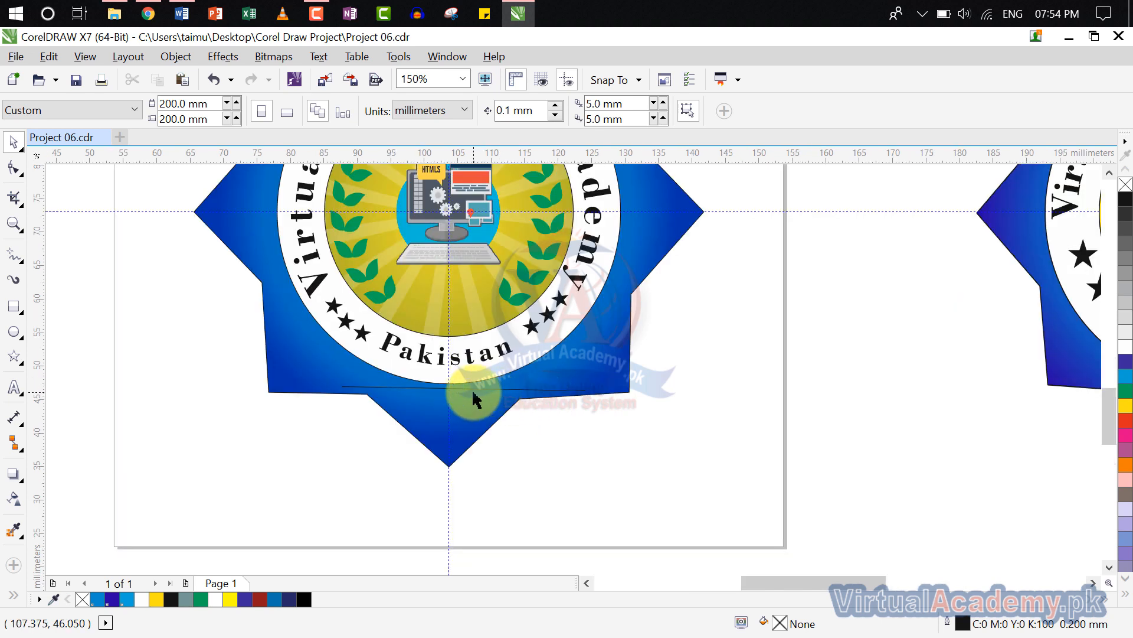
scroll(473, 400, "up", 1)
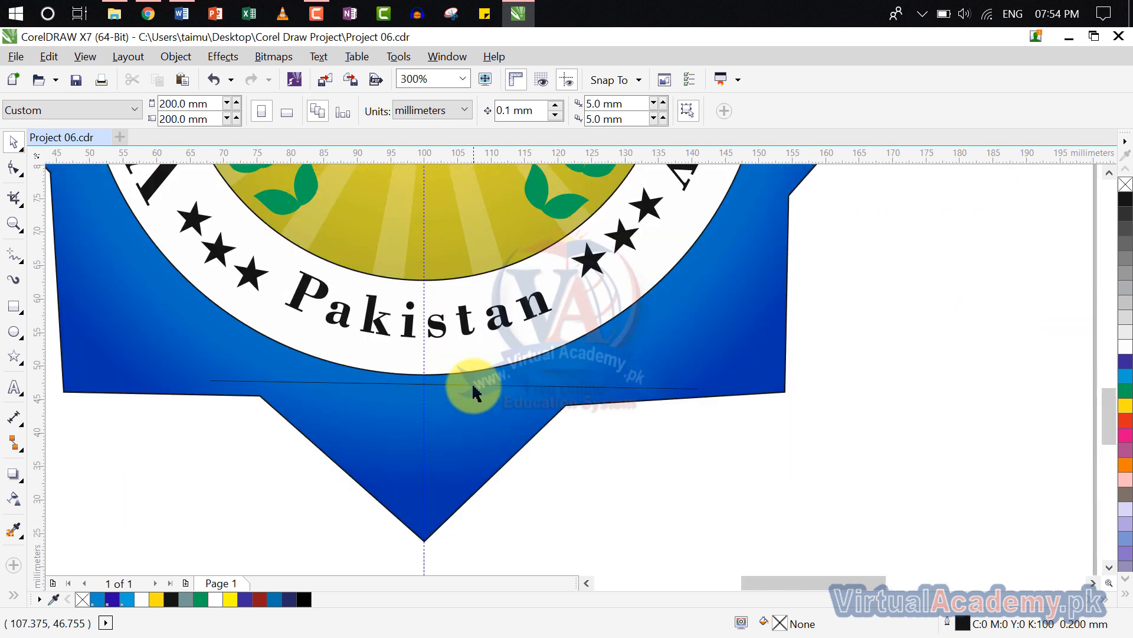
left_click(473, 387)
key("Escape")
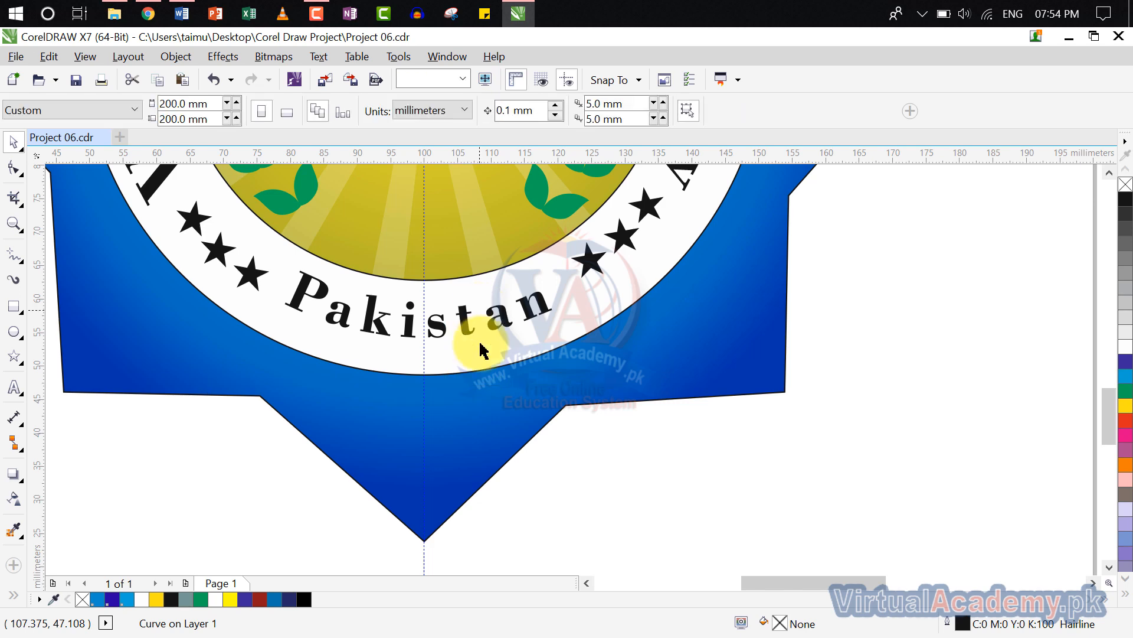
- Draw a straight freehand line about 36 mm long between the bases of the lowest left and right leaf pairs
scroll(481, 413, "up", 3)
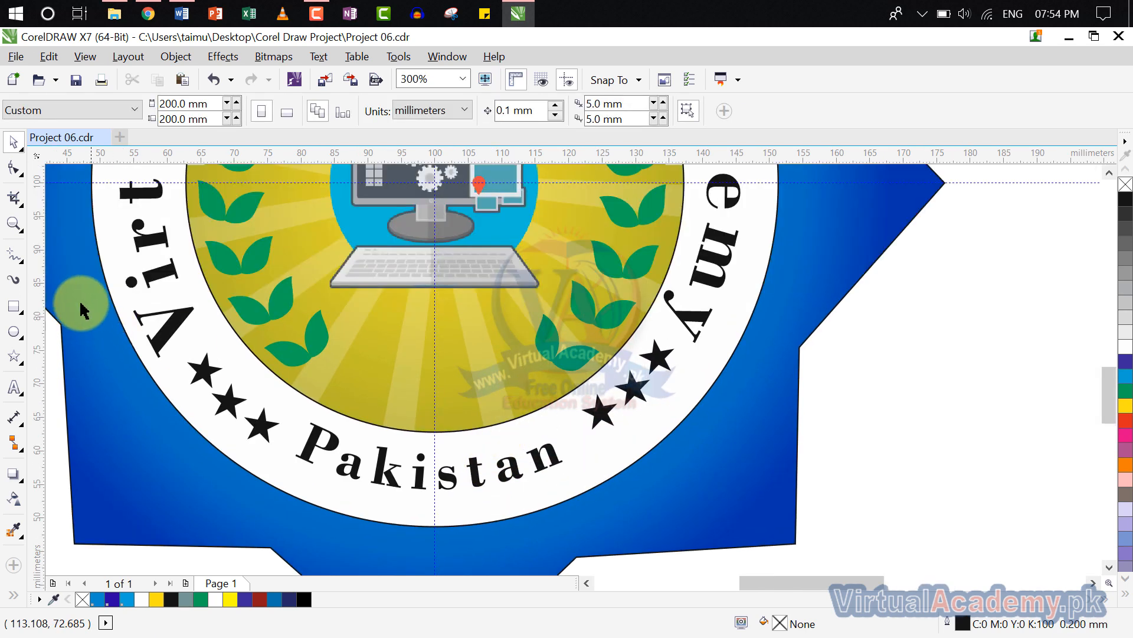
left_click(19, 257)
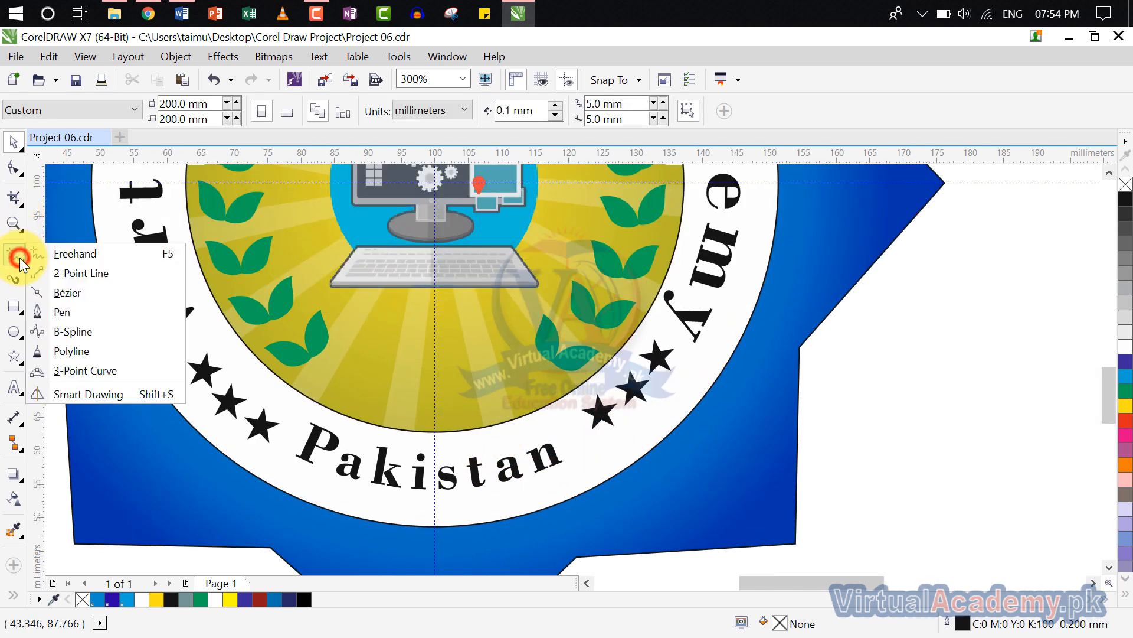
left_click(73, 254)
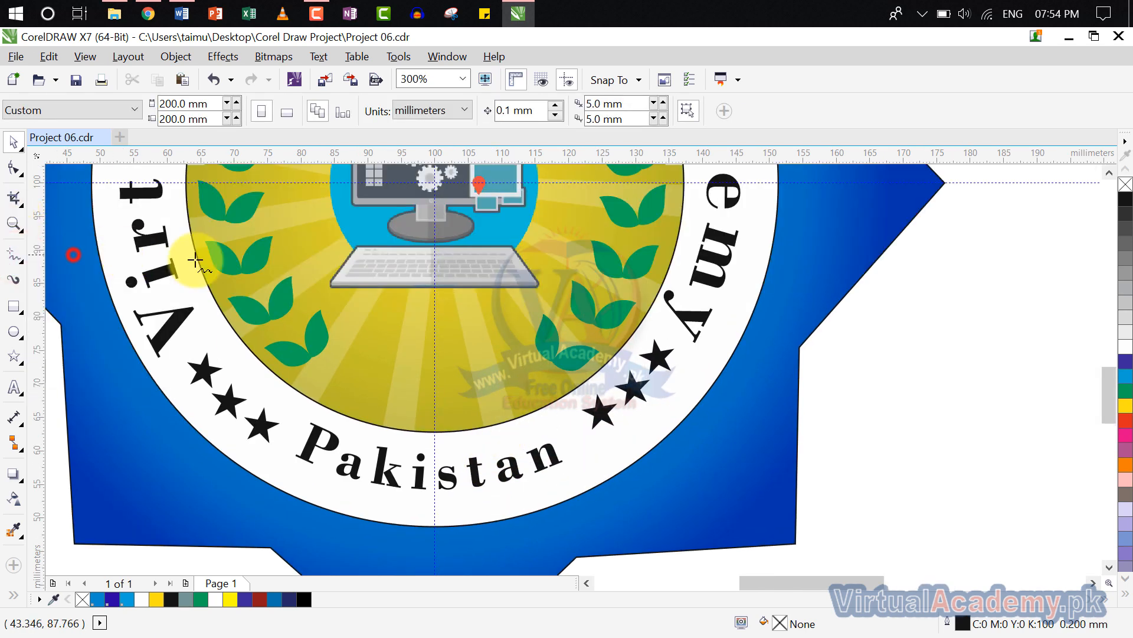
left_click(311, 356)
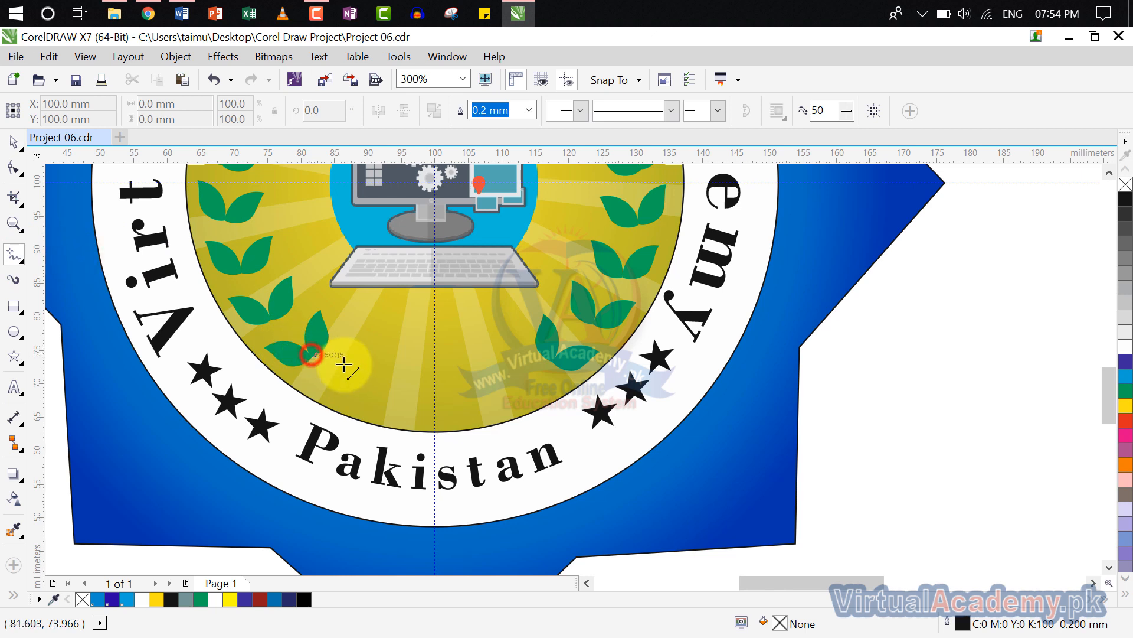
left_click(554, 360)
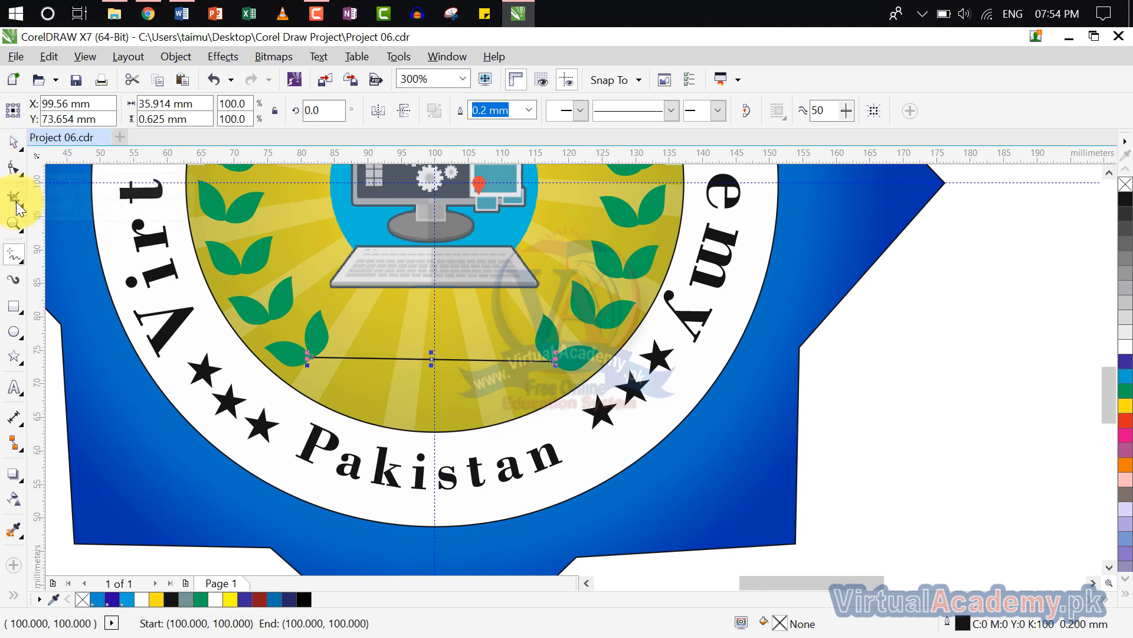
- Convert the line to a curve bent downward along the inner circle's lower edge and colour its outline green
left_click(14, 169)
left_click(414, 356)
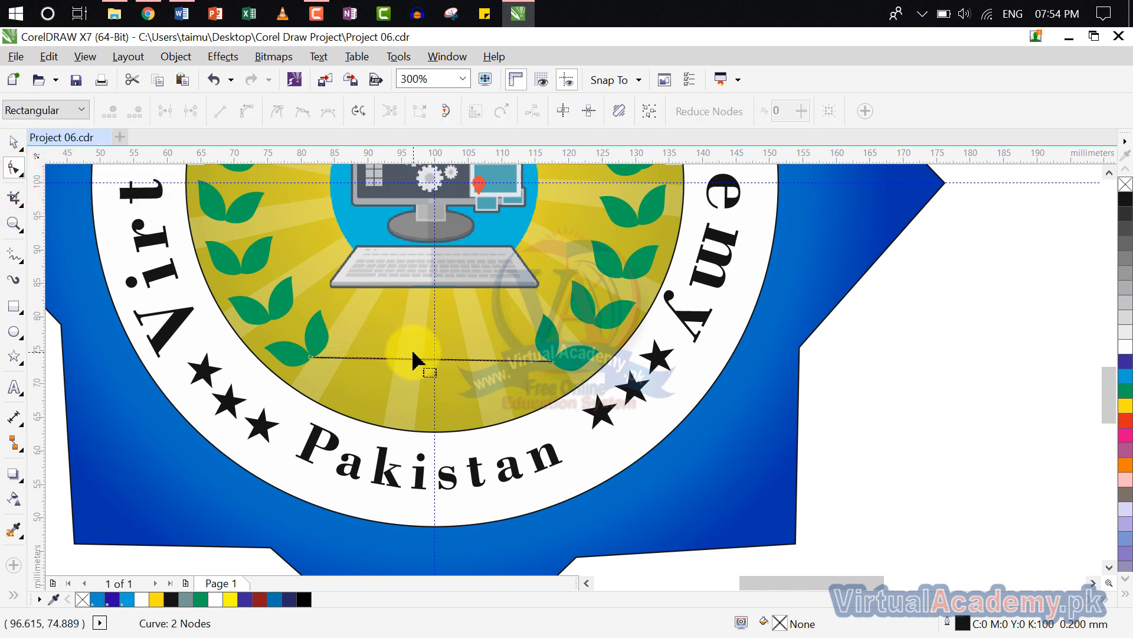
right_click(418, 358)
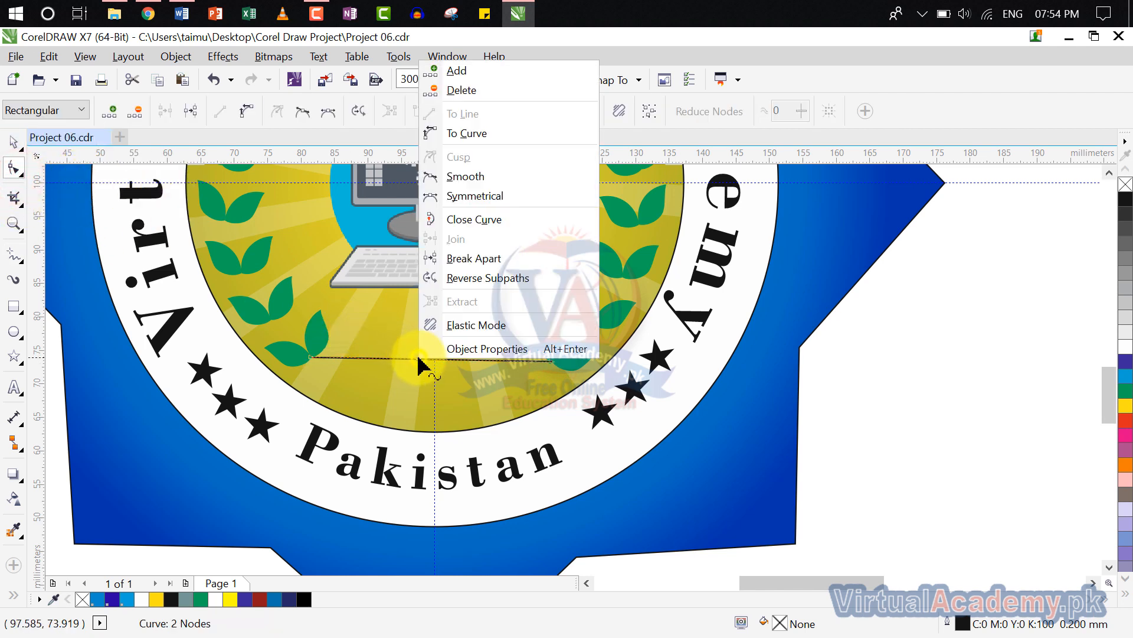
left_click(471, 127)
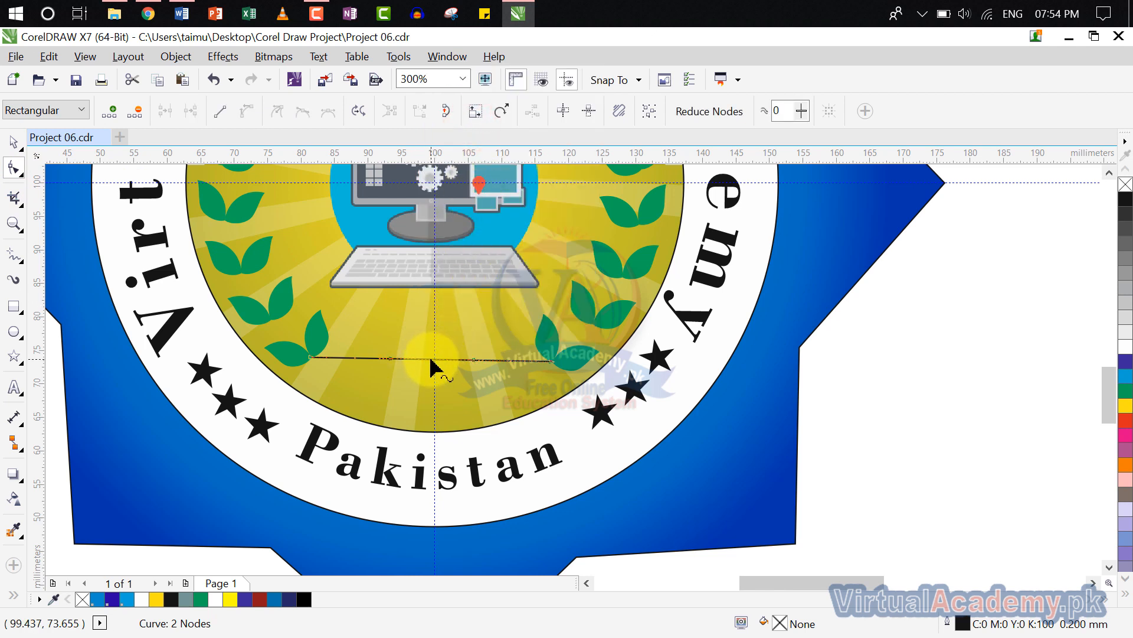
left_click_drag(431, 359, 437, 409)
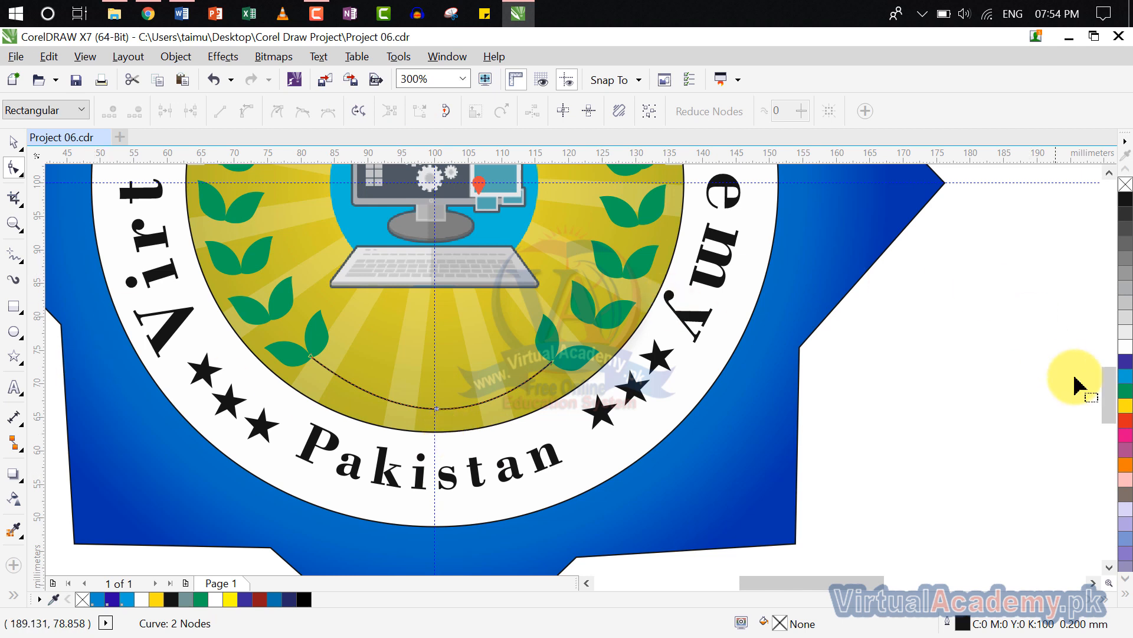
right_click(1121, 391)
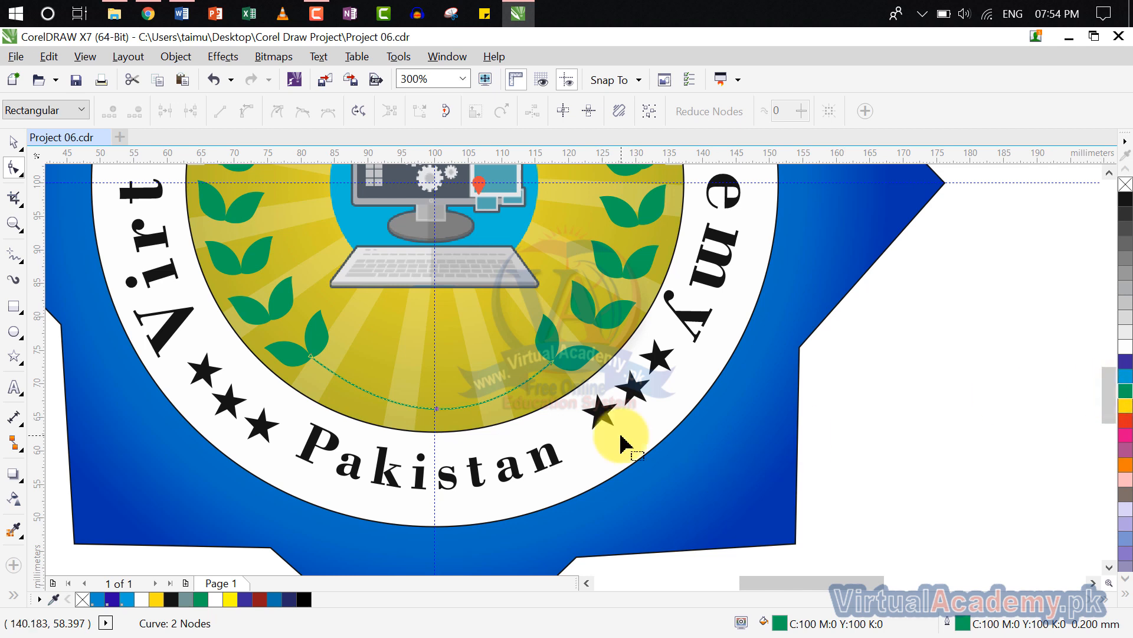
- Apply an Artistic Media preset stroke with tapered ends to the green curve
left_click(17, 283)
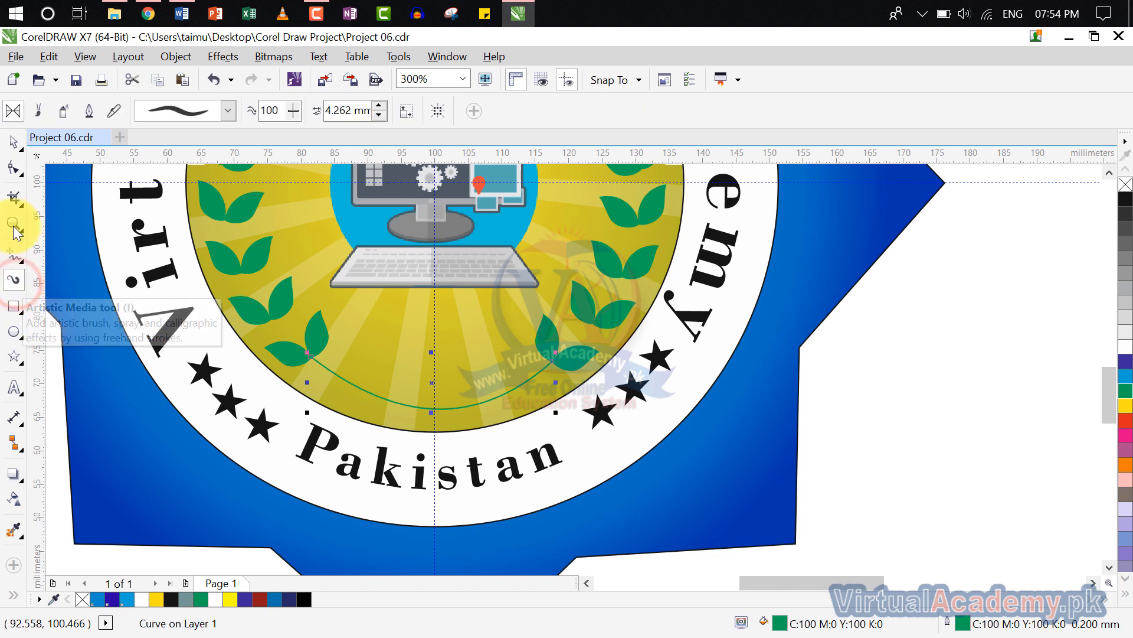
left_click(229, 110)
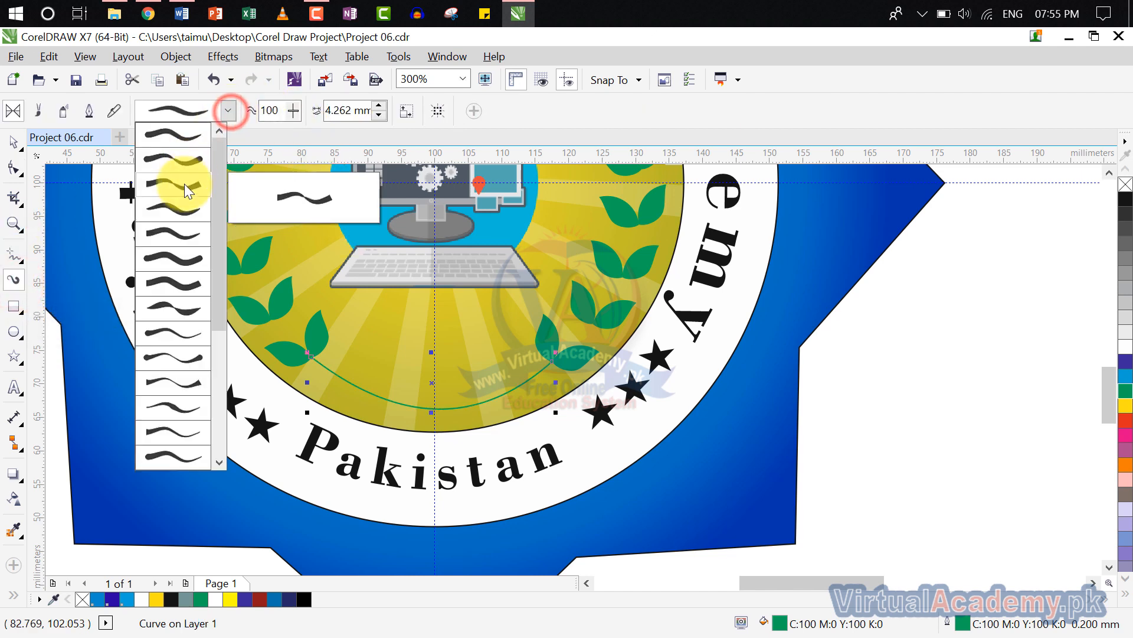
left_click(182, 204)
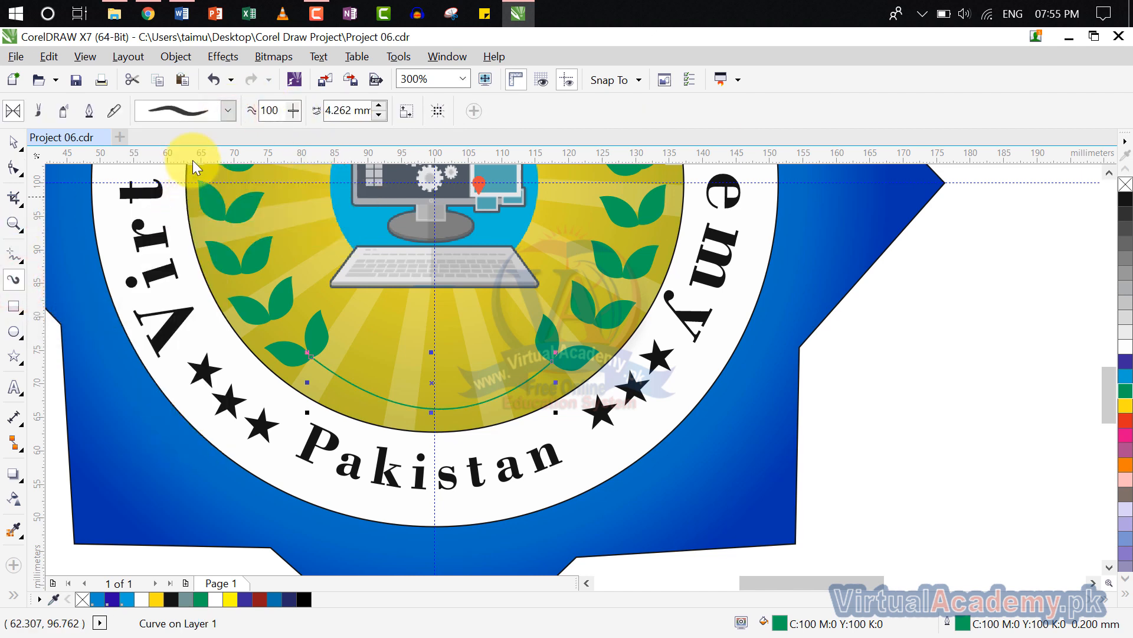
left_click(226, 111)
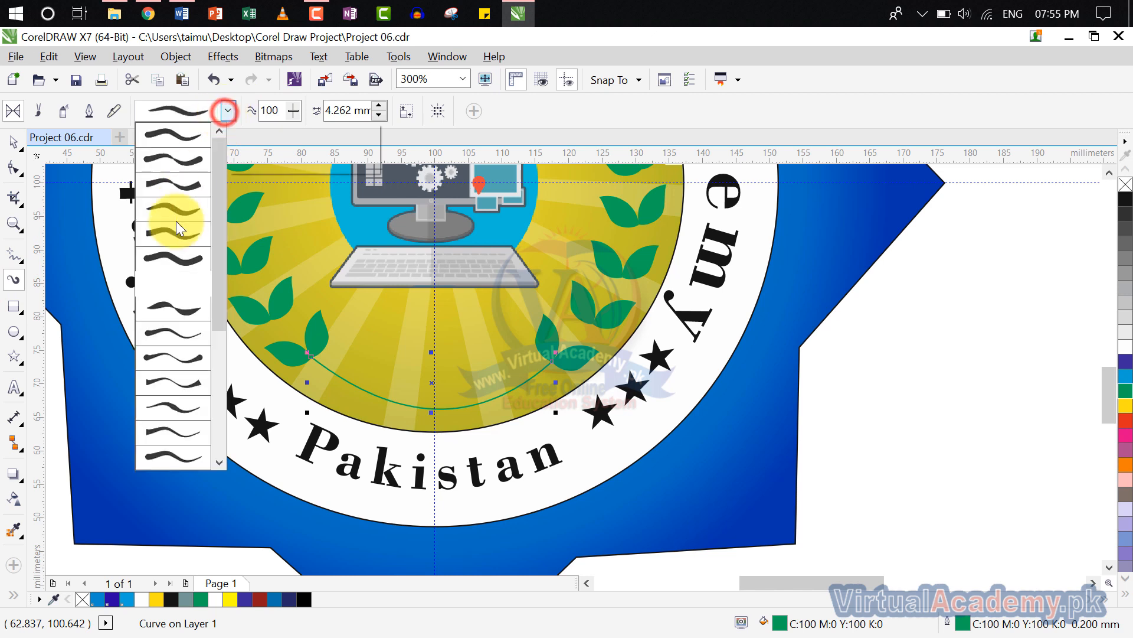
left_click(179, 255)
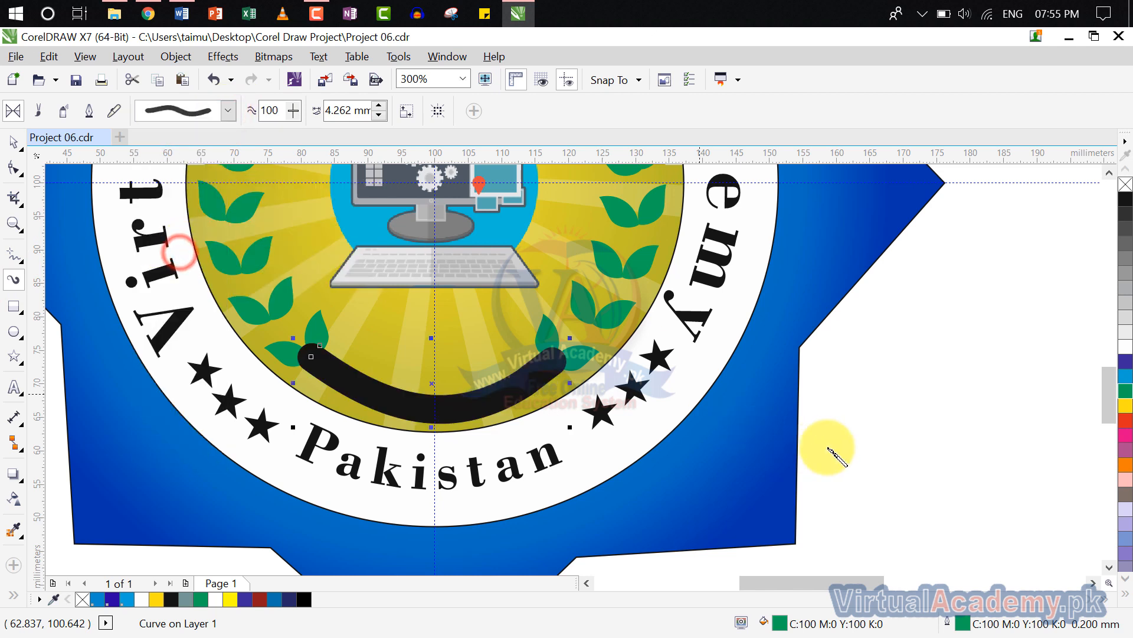
left_click(228, 111)
left_click(180, 211)
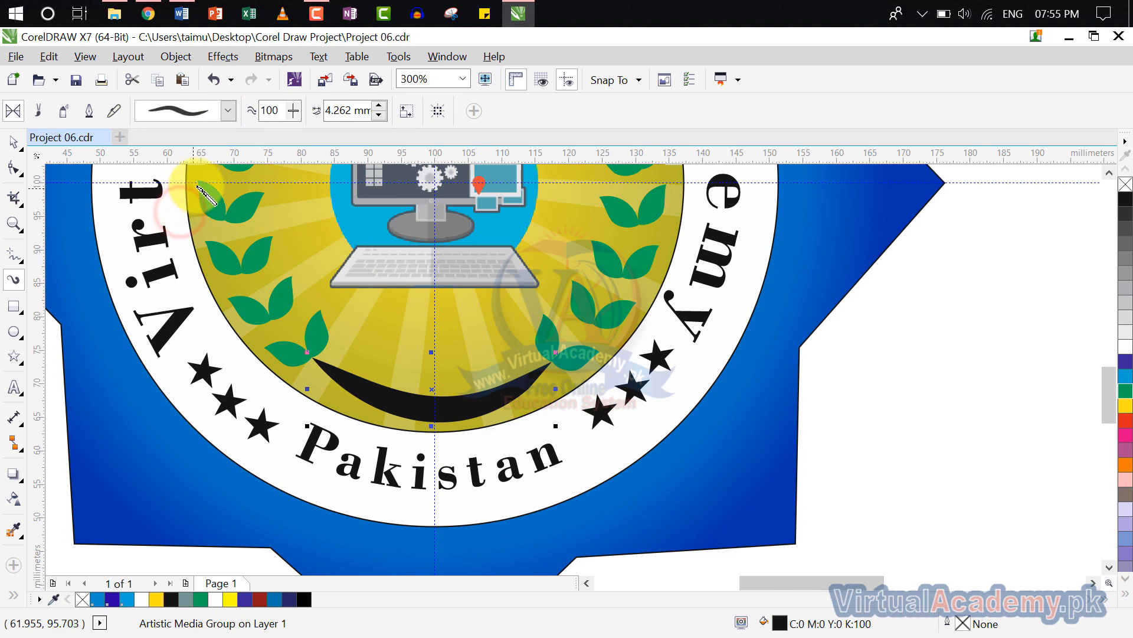
- Fill the tapered stem stroke with green and set its stroke width to 1.262 mm
left_click(1126, 391)
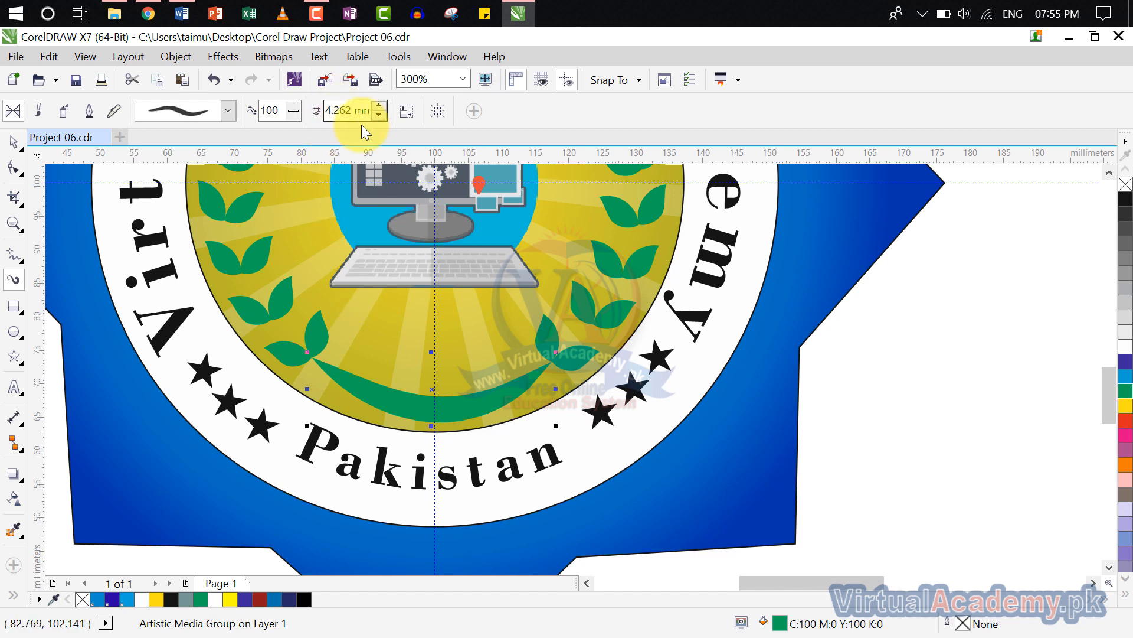
left_click(379, 115)
left_click(378, 116)
left_click(379, 116)
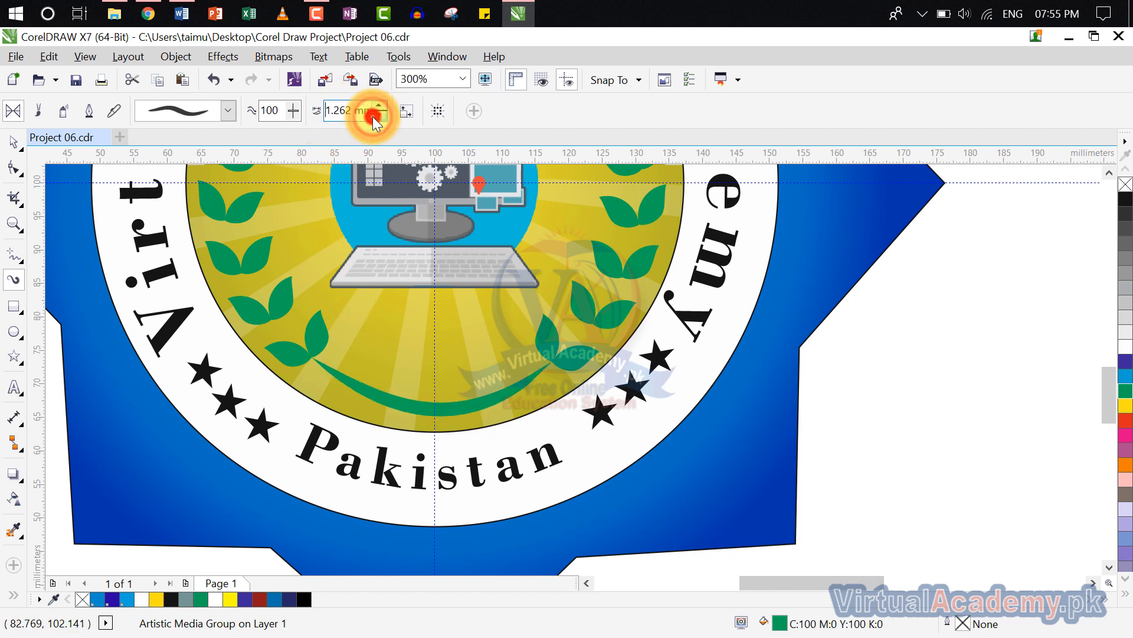
left_click(379, 116)
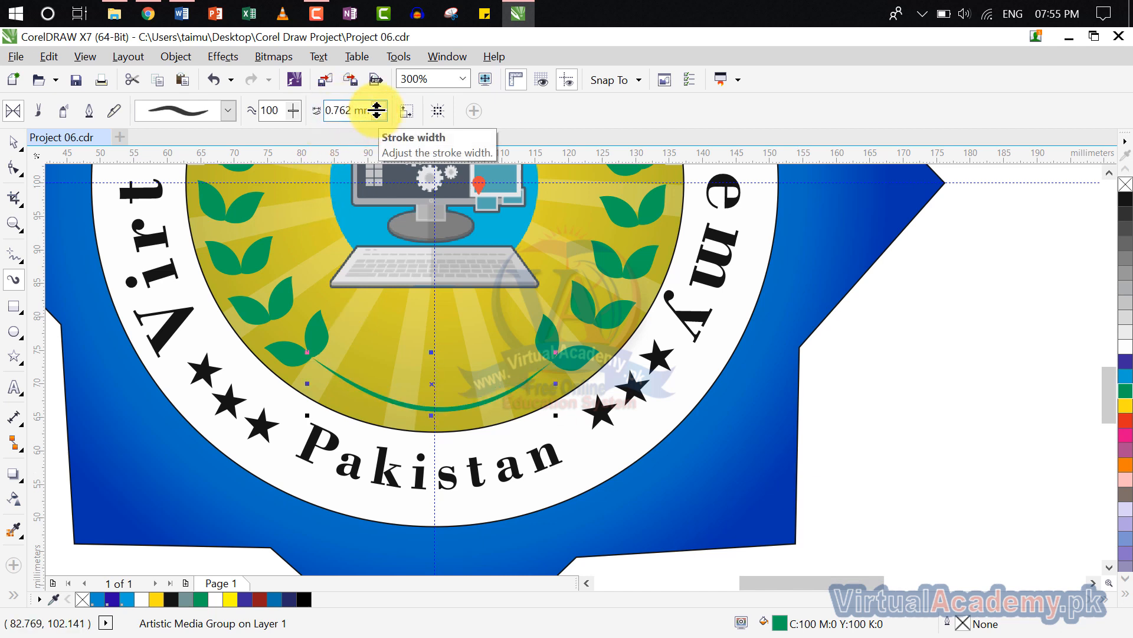
left_click(379, 107)
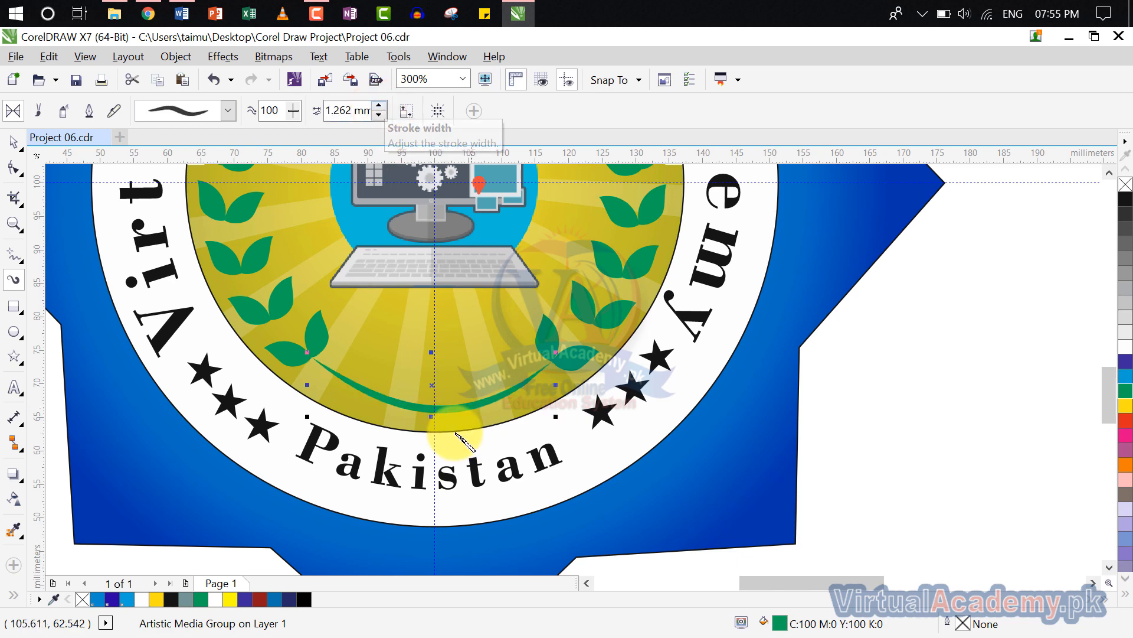
- Select the tapered green stem and make a vertically mirrored copy of it directly below the original
scroll(435, 409, "up", 2)
scroll(435, 409, "up", 4)
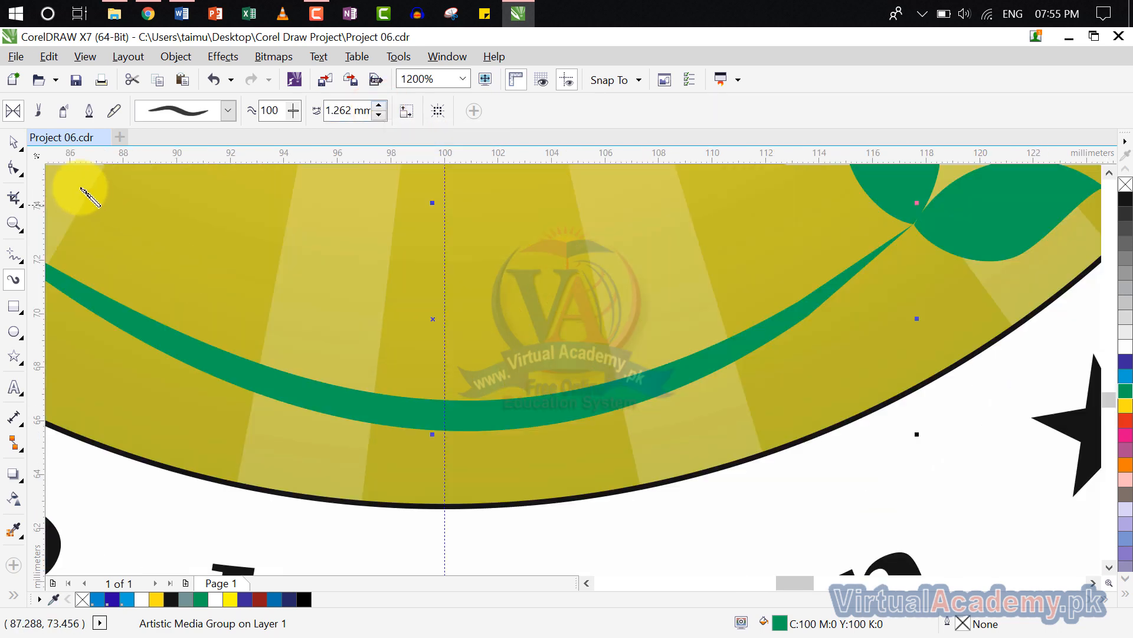
left_click(20, 149)
left_click(488, 429)
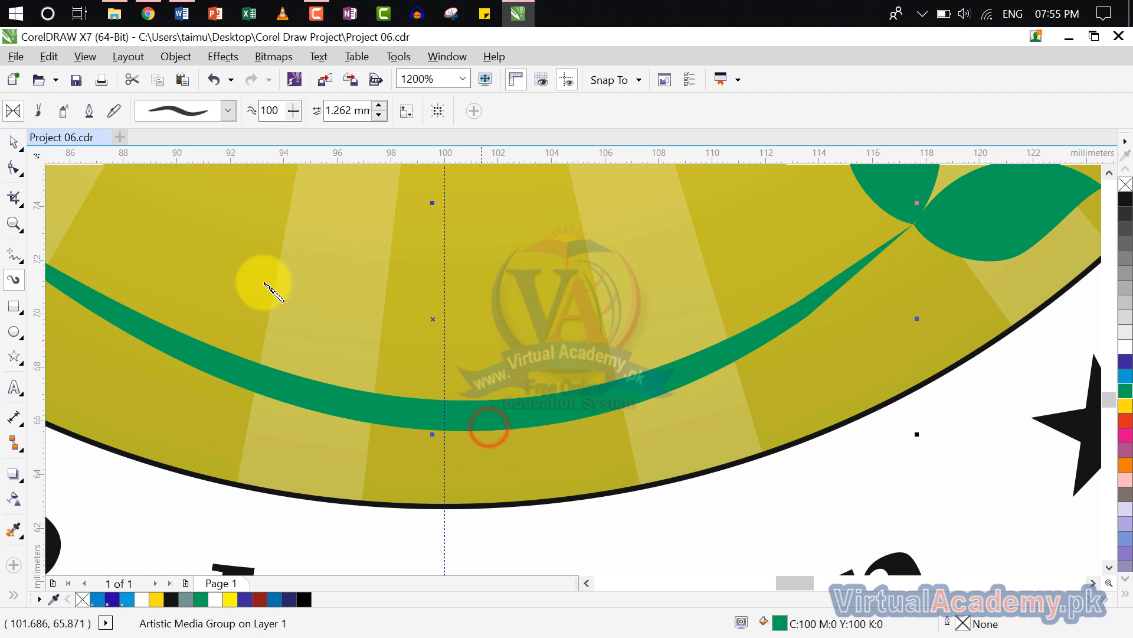
left_click(14, 143)
left_click(502, 410)
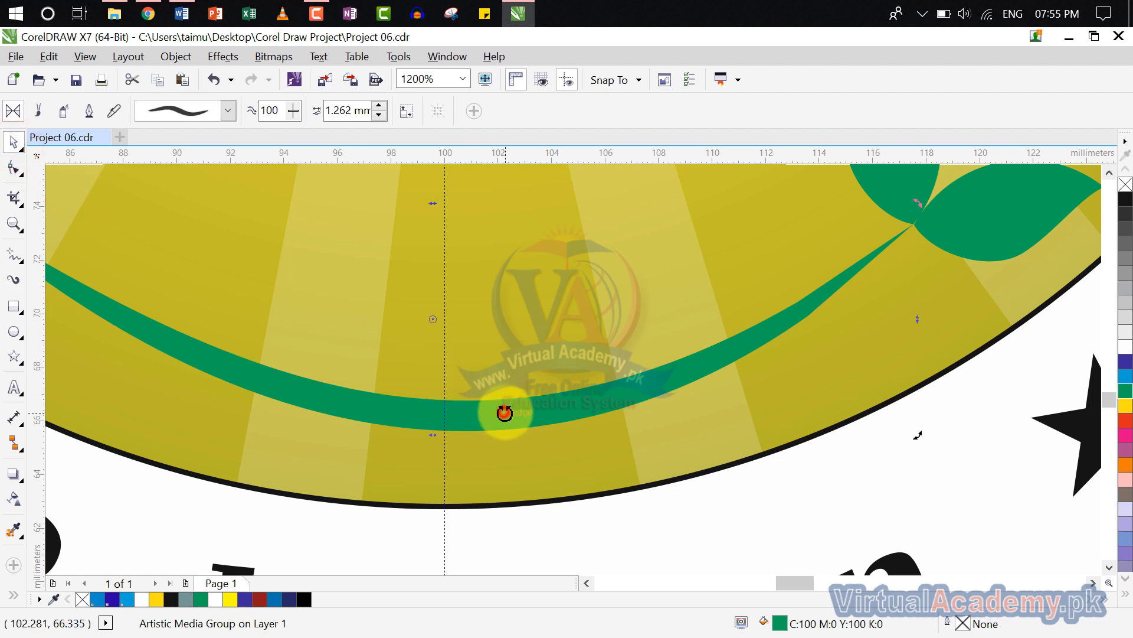
scroll(632, 392, "down", 2)
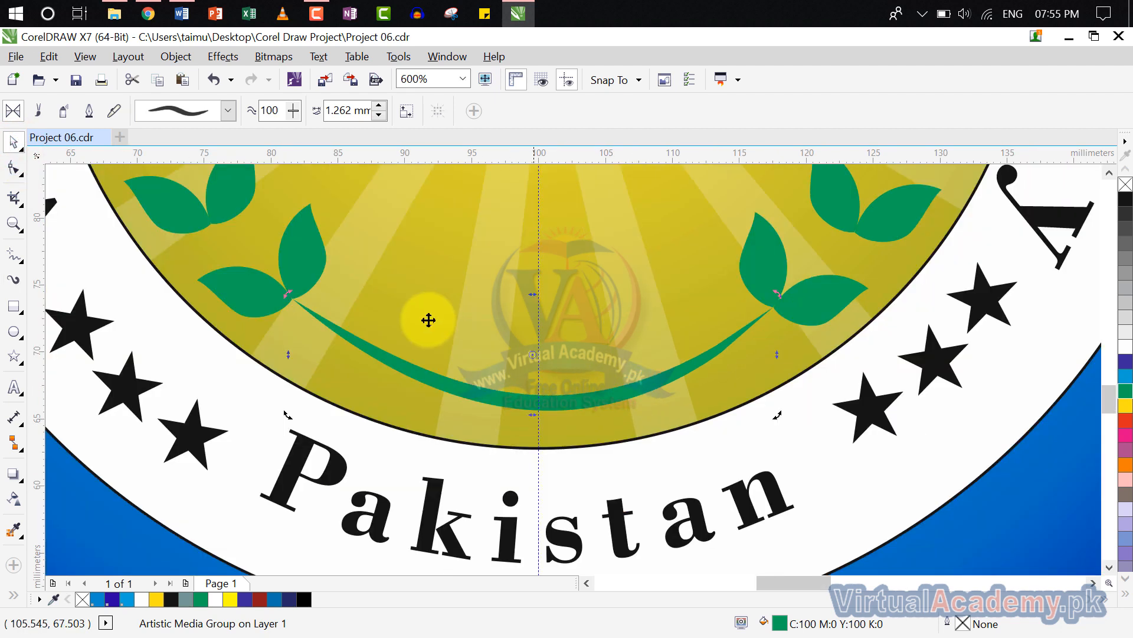
left_click(462, 380)
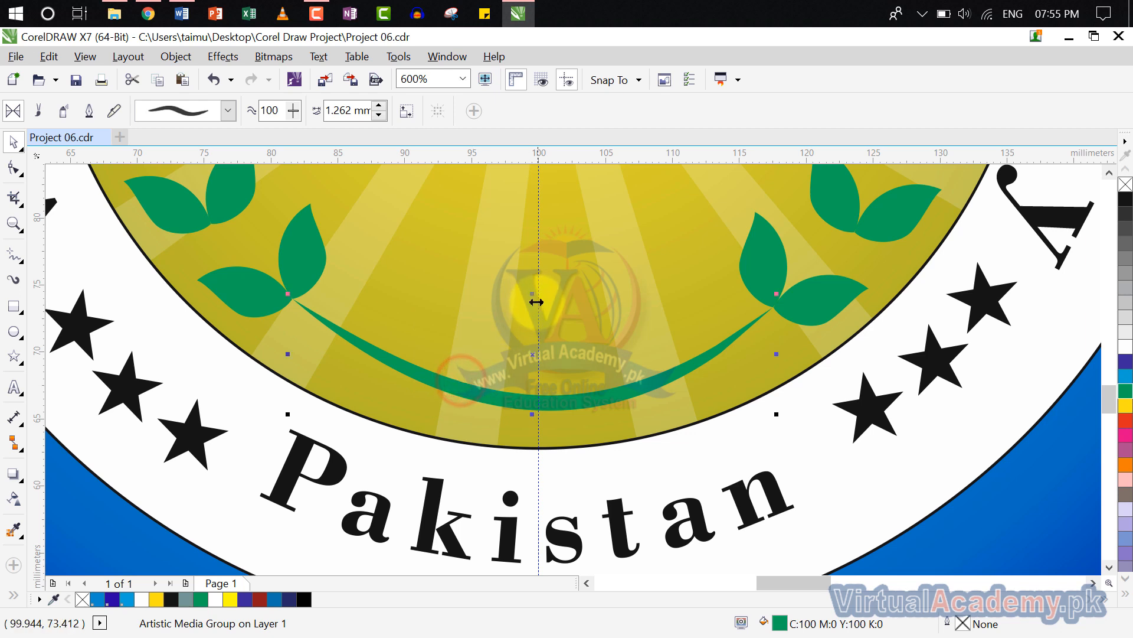
left_click_drag(534, 294, 551, 434)
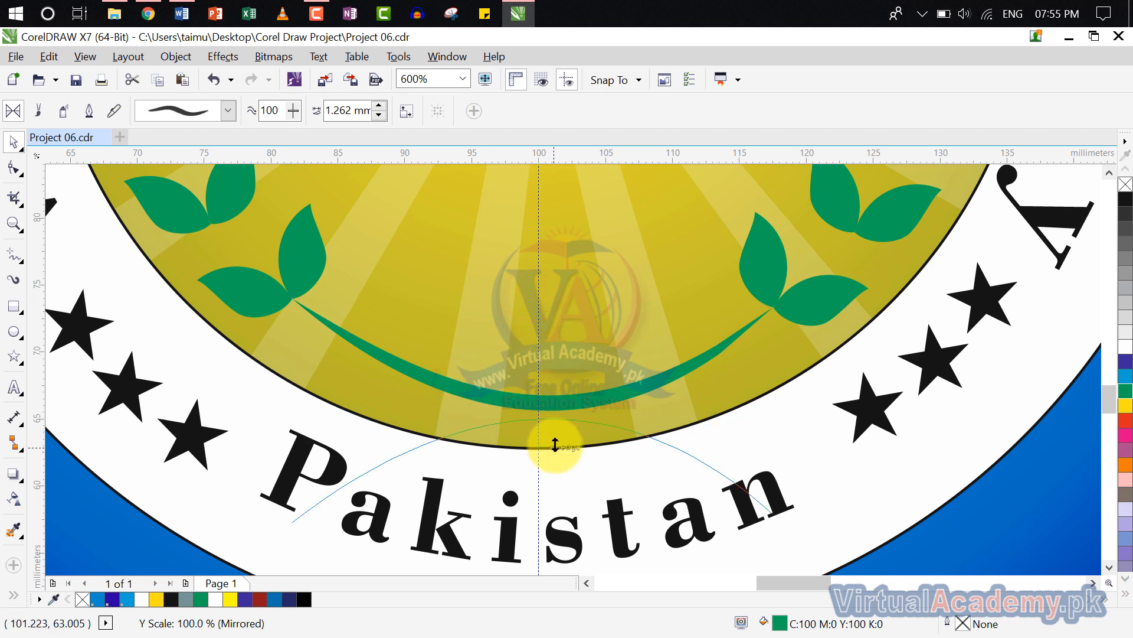
left_click_drag(555, 444, 554, 451)
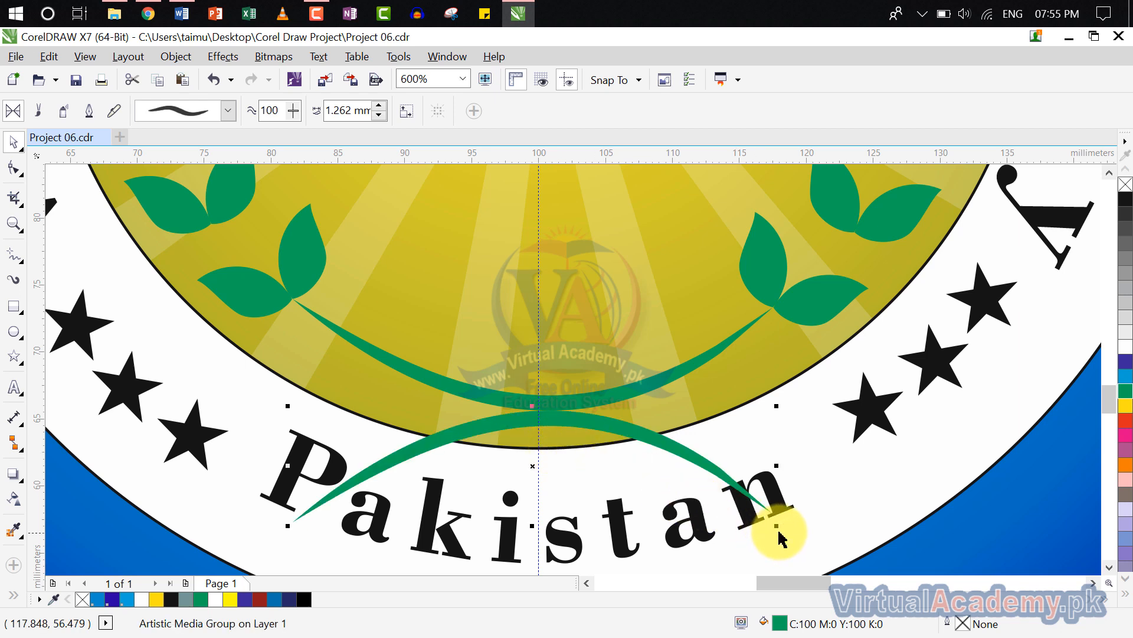
- Scale the mirrored stem down to a short arc and fit it under the middle of the original stem
left_click_drag(779, 528, 702, 480)
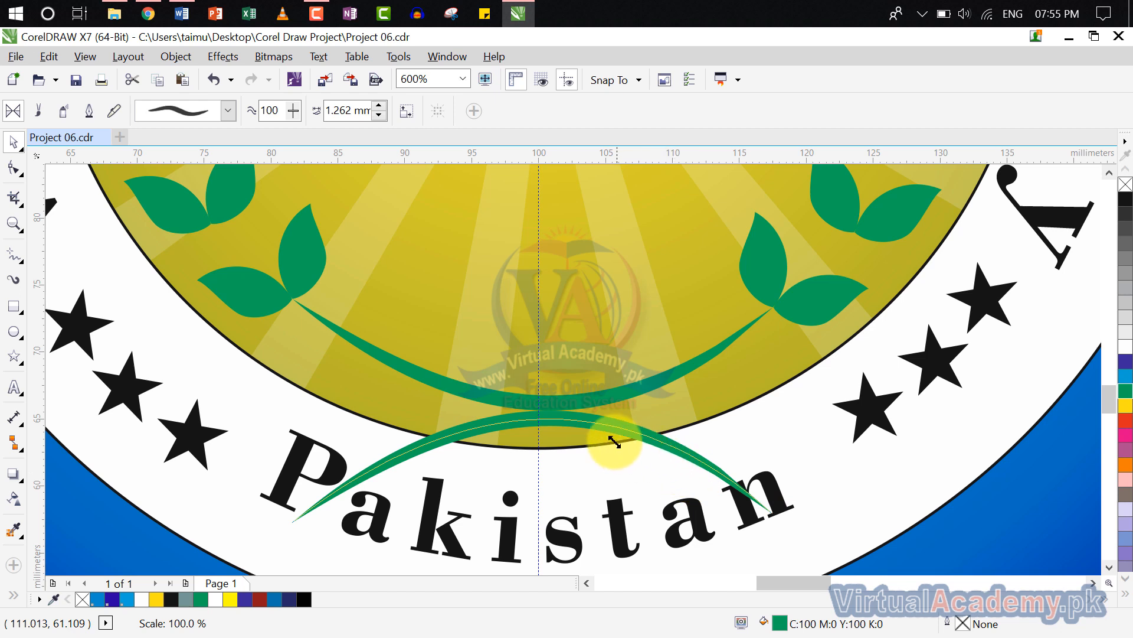
left_click_drag(567, 421, 567, 420)
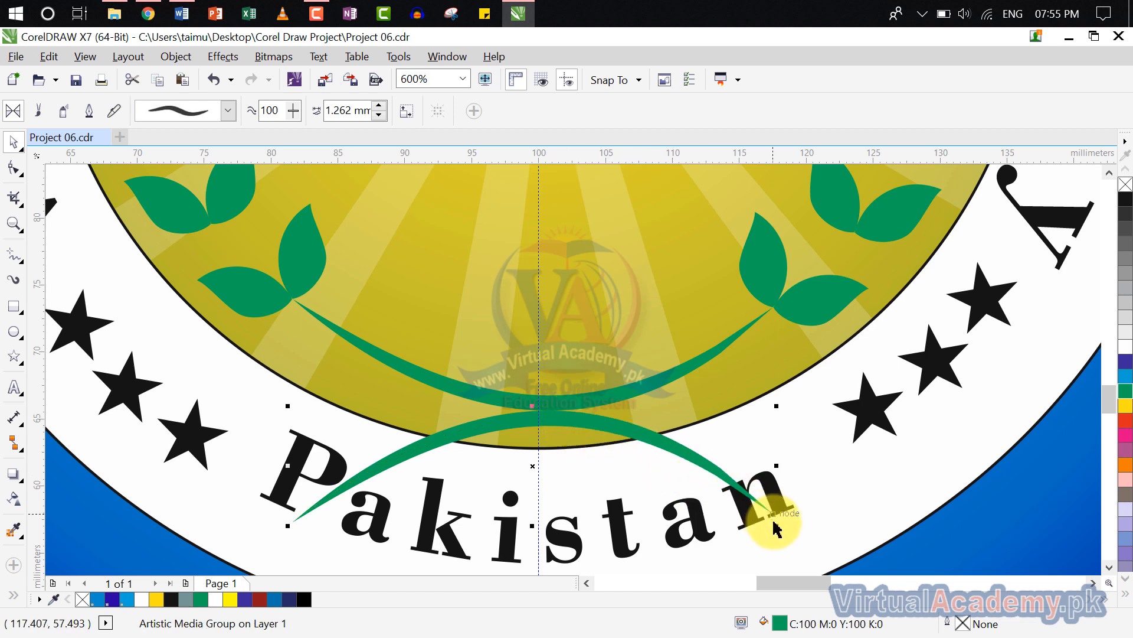
left_click_drag(778, 525, 699, 473)
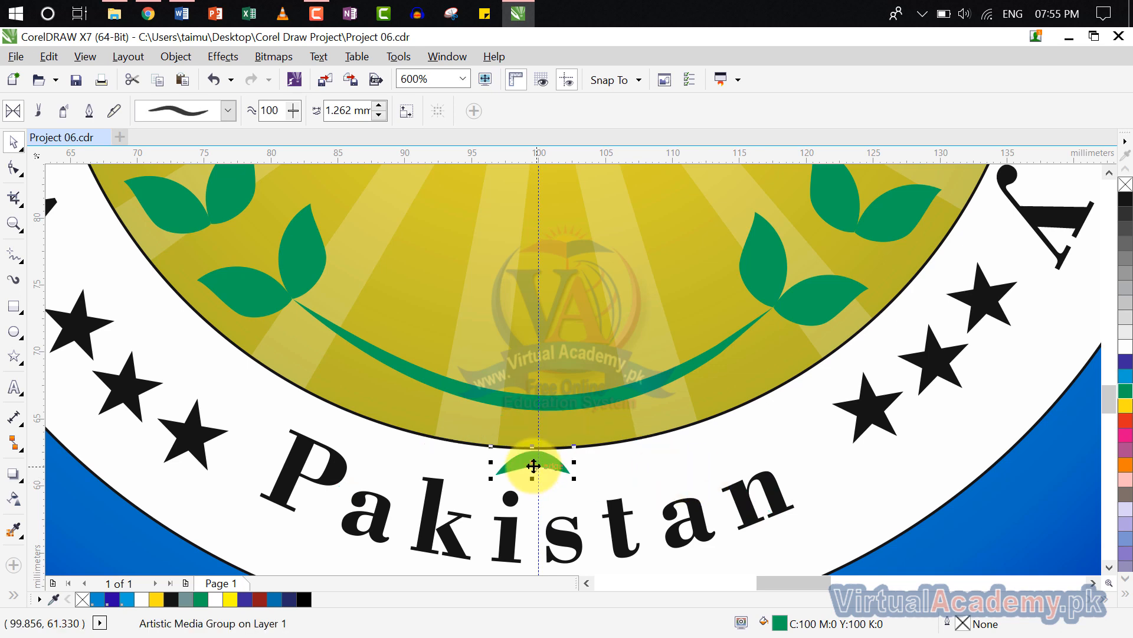
left_click_drag(534, 452, 590, 440)
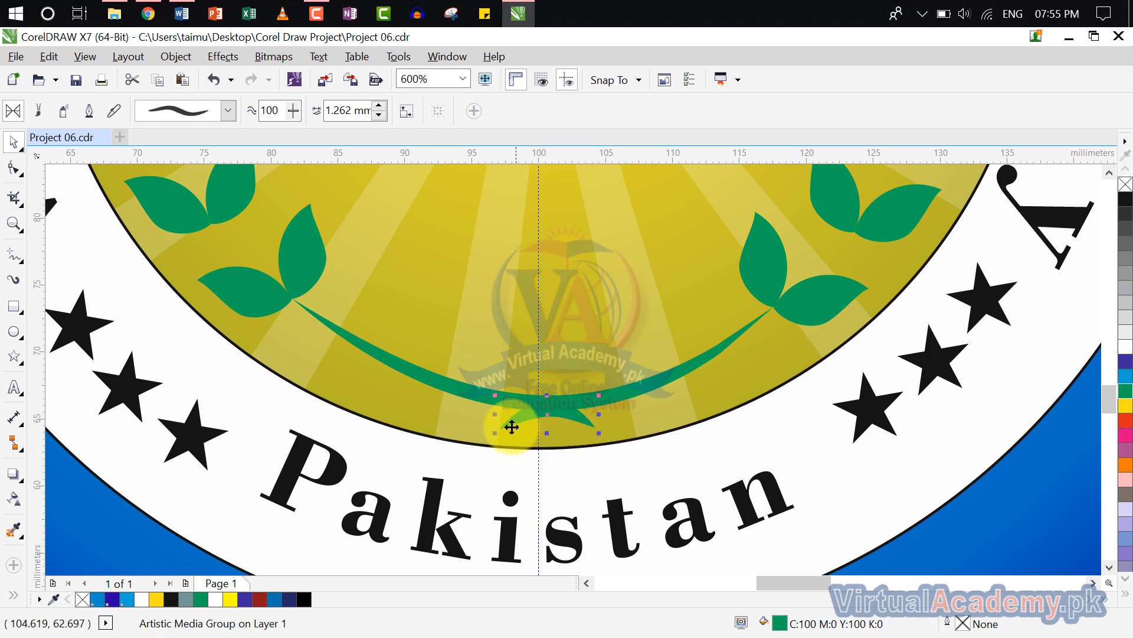
left_click_drag(496, 434, 487, 447)
- Draw a polygon about 22 by 19 mm in the empty area beside the blue star and set it to 20 sides
left_click(732, 404)
scroll(732, 404, "down", 4)
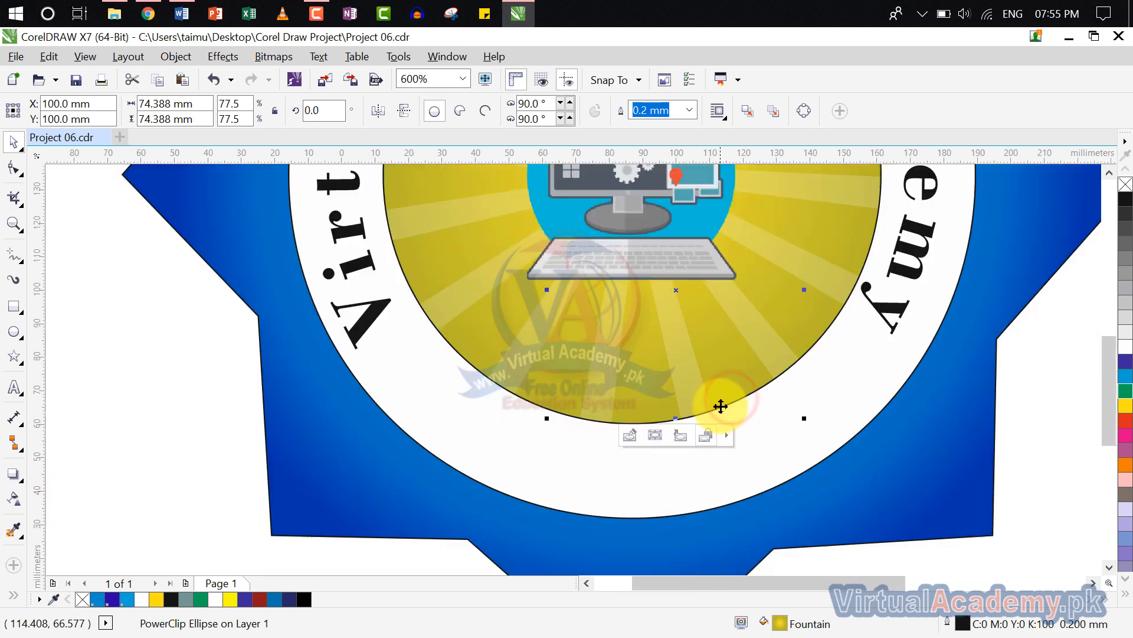
left_click_drag(699, 396, 661, 454)
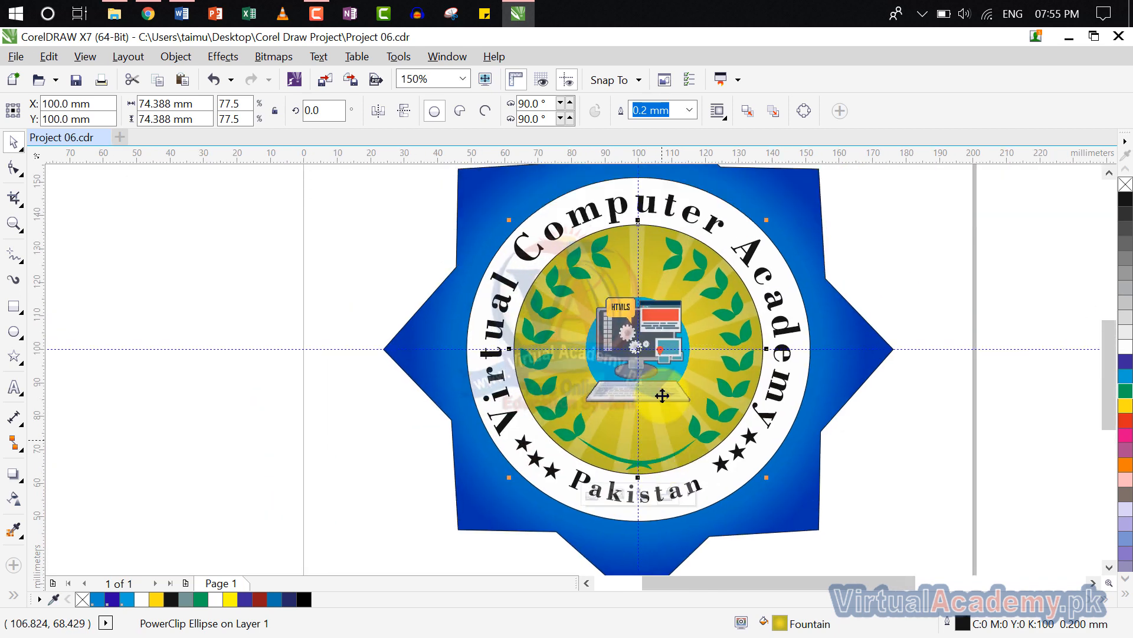
scroll(637, 245, "up", 1)
left_click_drag(638, 246, 526, 353)
scroll(602, 377, "down", 1)
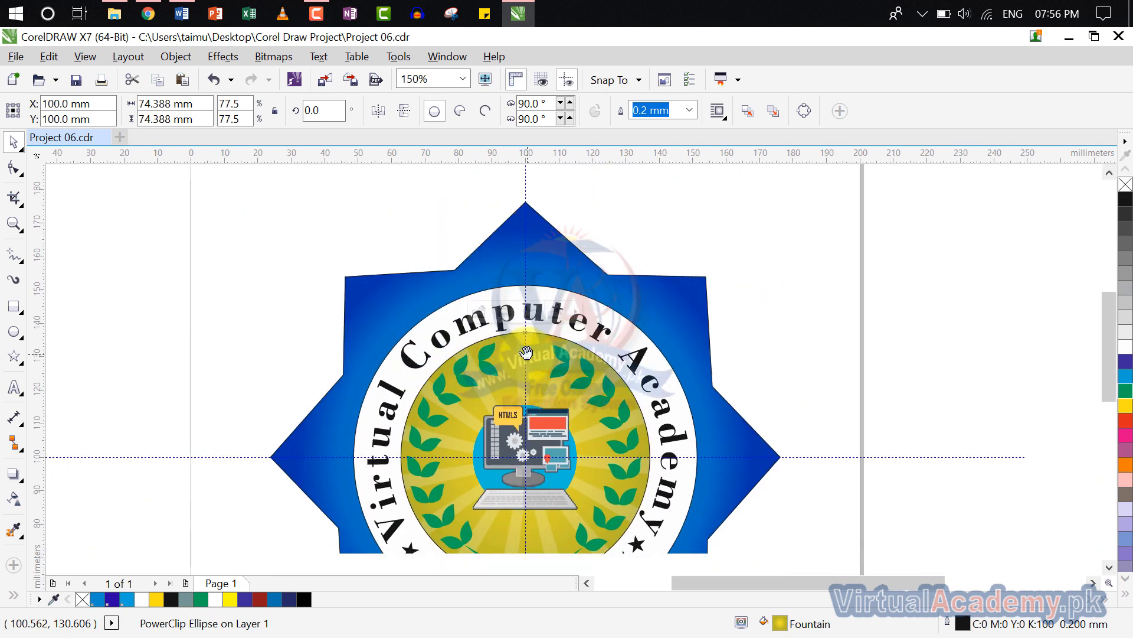
left_click(14, 354)
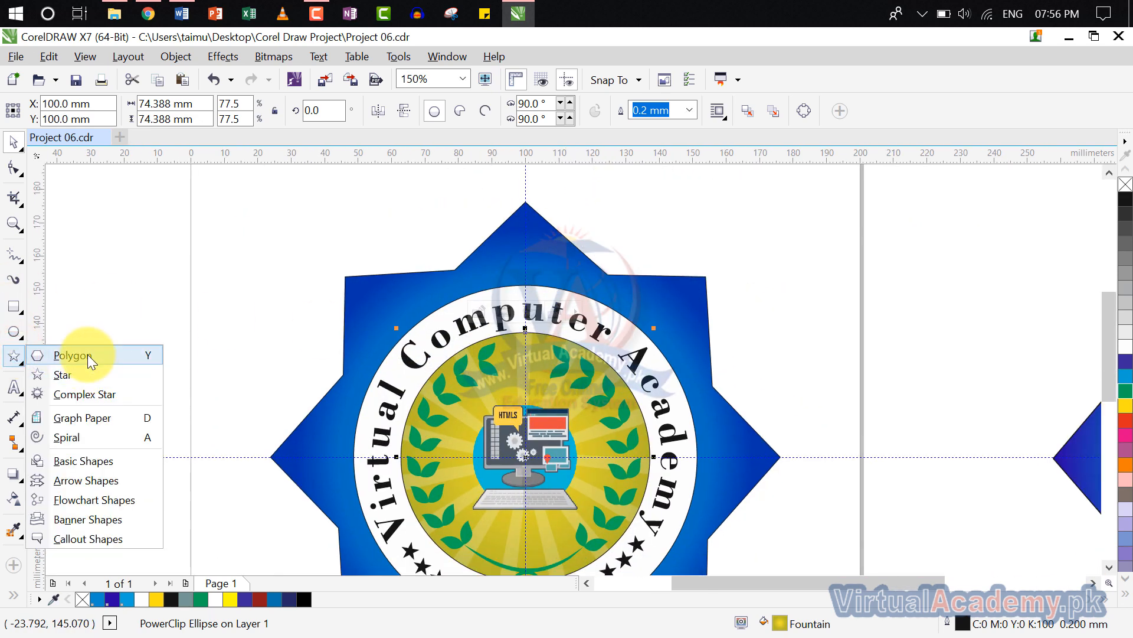
left_click(87, 354)
left_click_drag(768, 264, 846, 335)
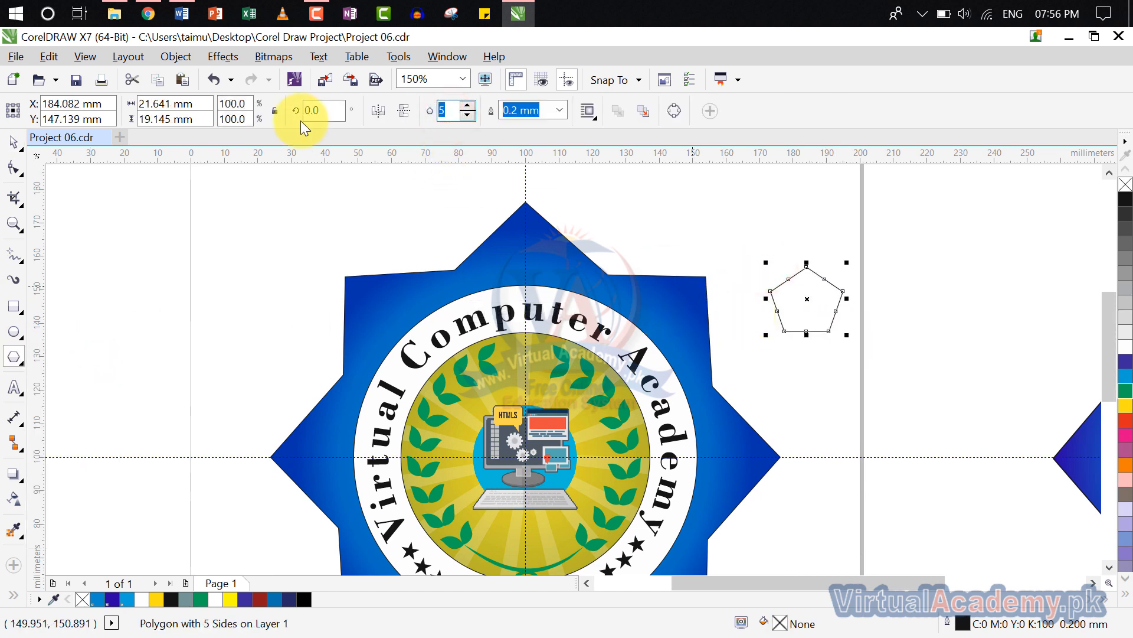
type("20")
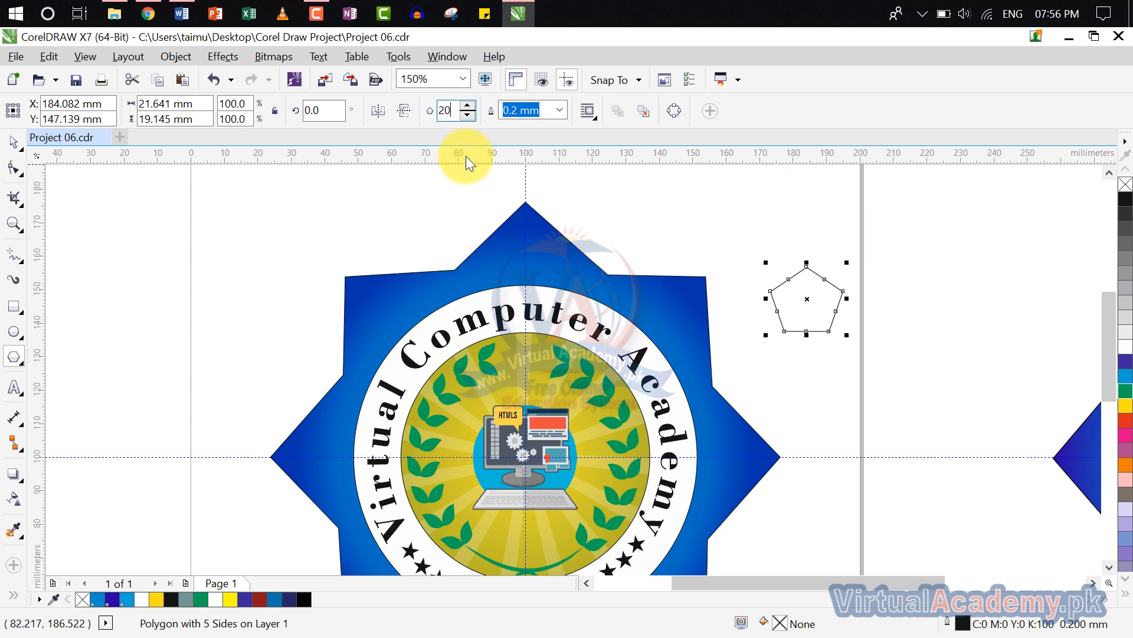
left_click(897, 228)
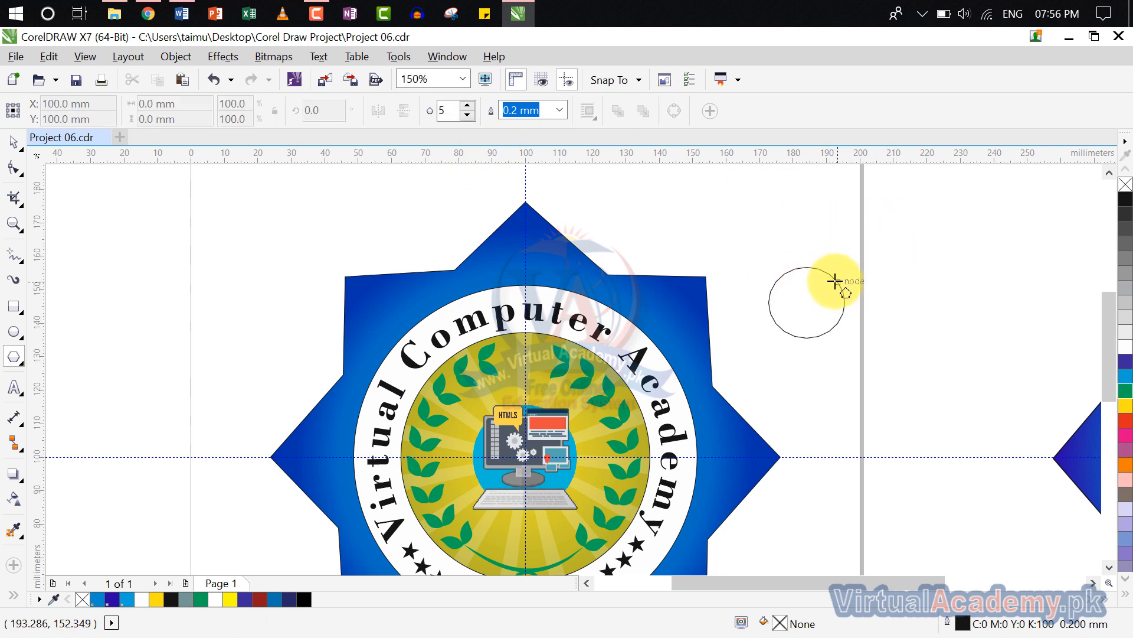
- Reshape the 20-sided polygon into a spiky sunburst by pulling one of its edge nodes inward
left_click(13, 168)
left_click(838, 301)
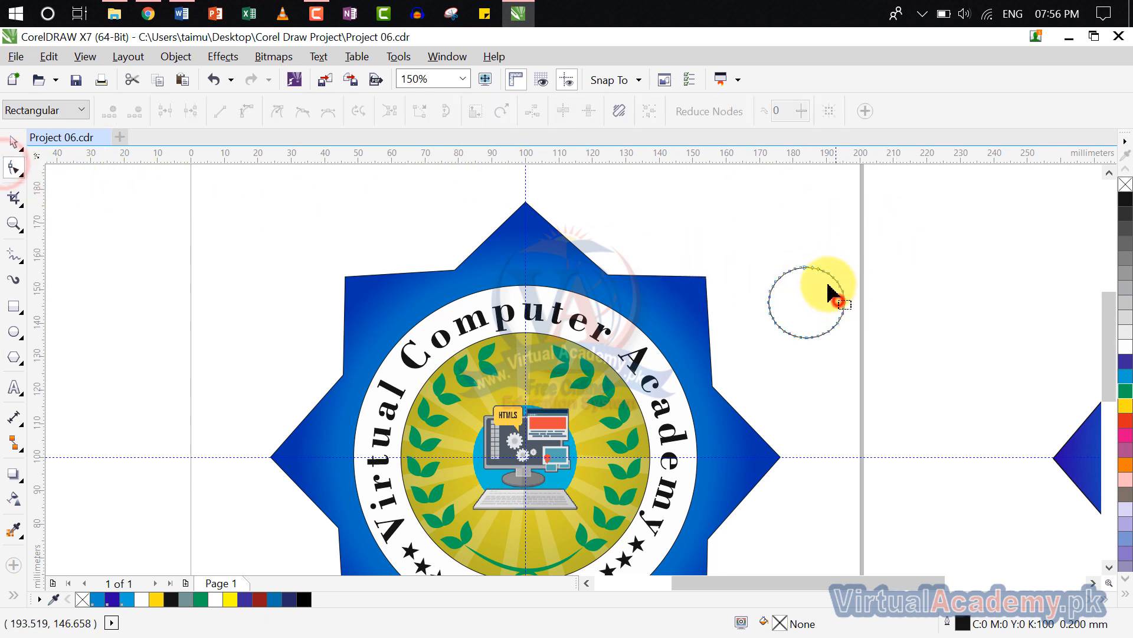
left_click_drag(822, 269, 816, 282)
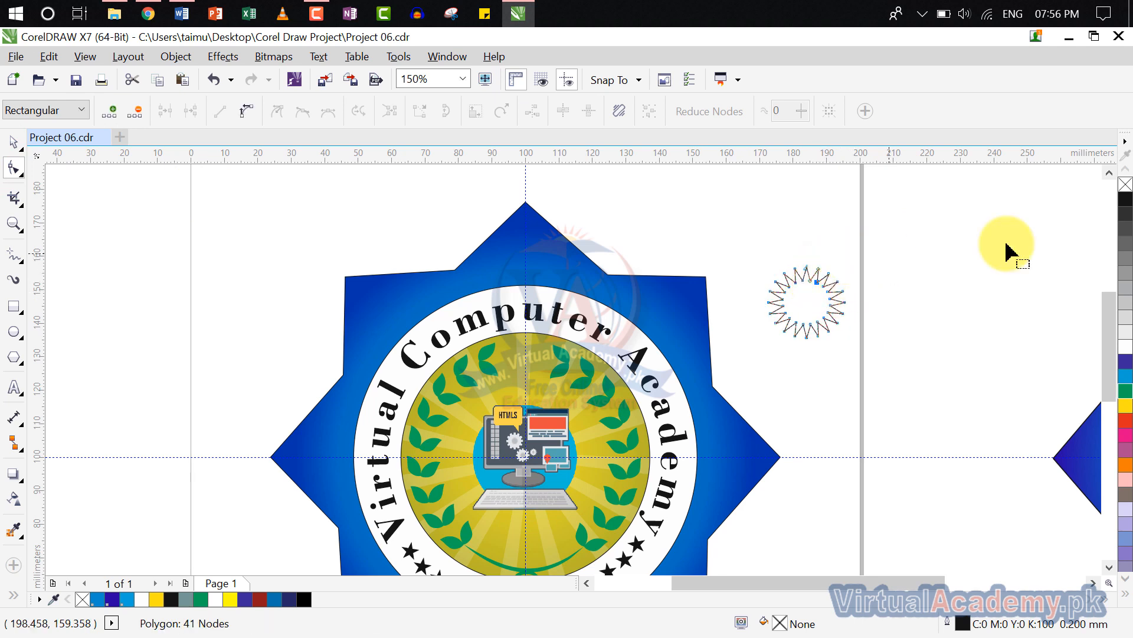
left_click(872, 311)
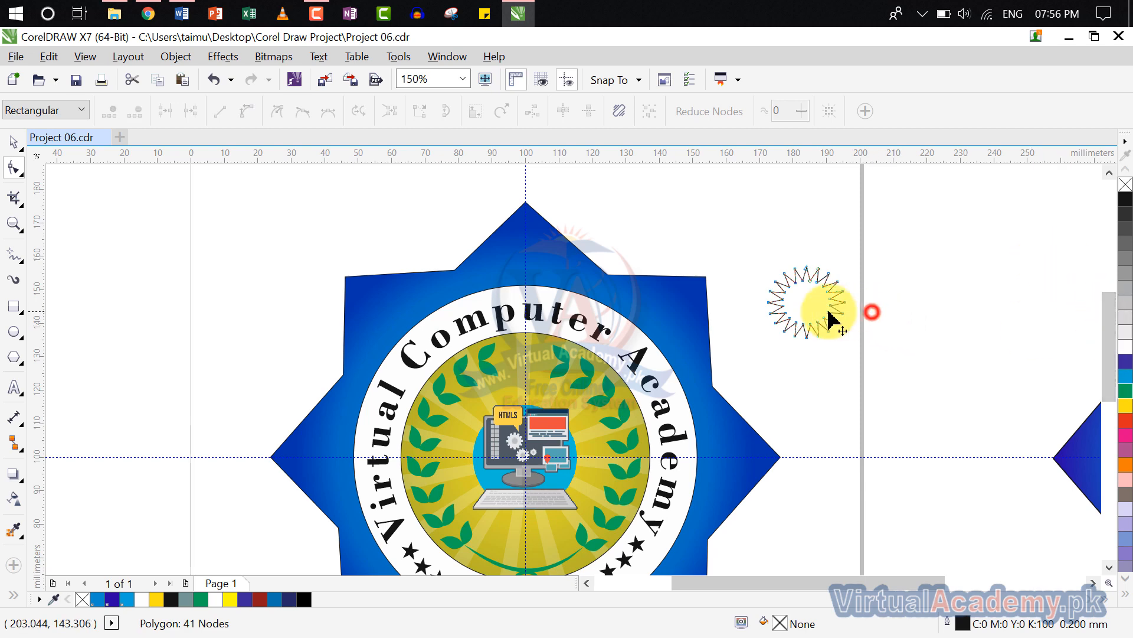
- Move the sunburst over the upper part of the badge's inner circle and fill it with white
left_click(13, 143)
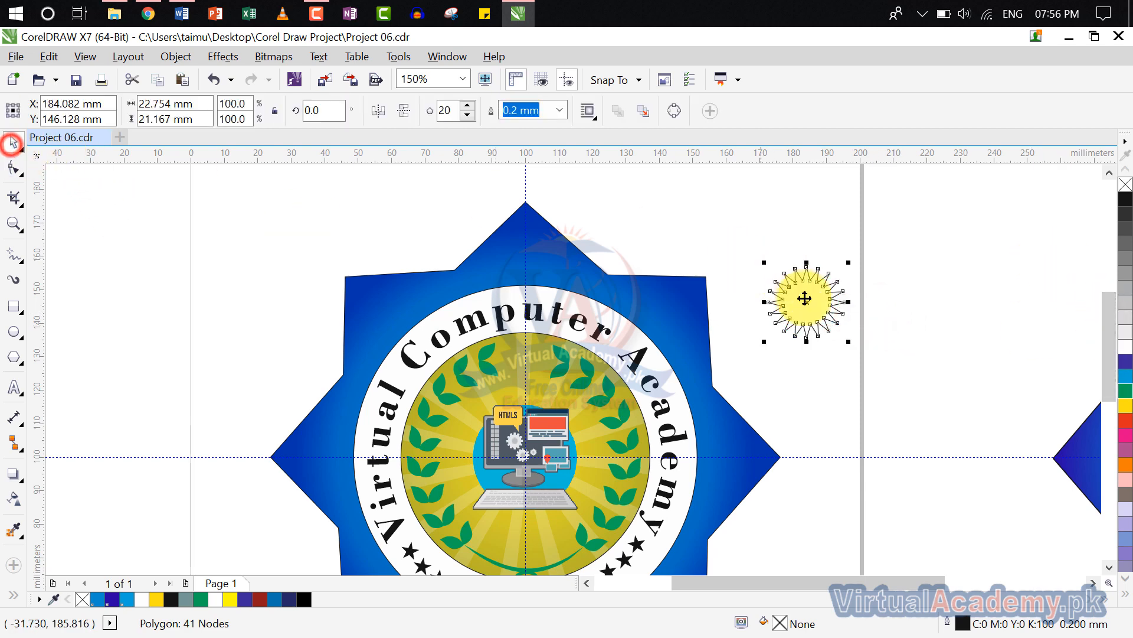
left_click_drag(805, 299, 529, 356)
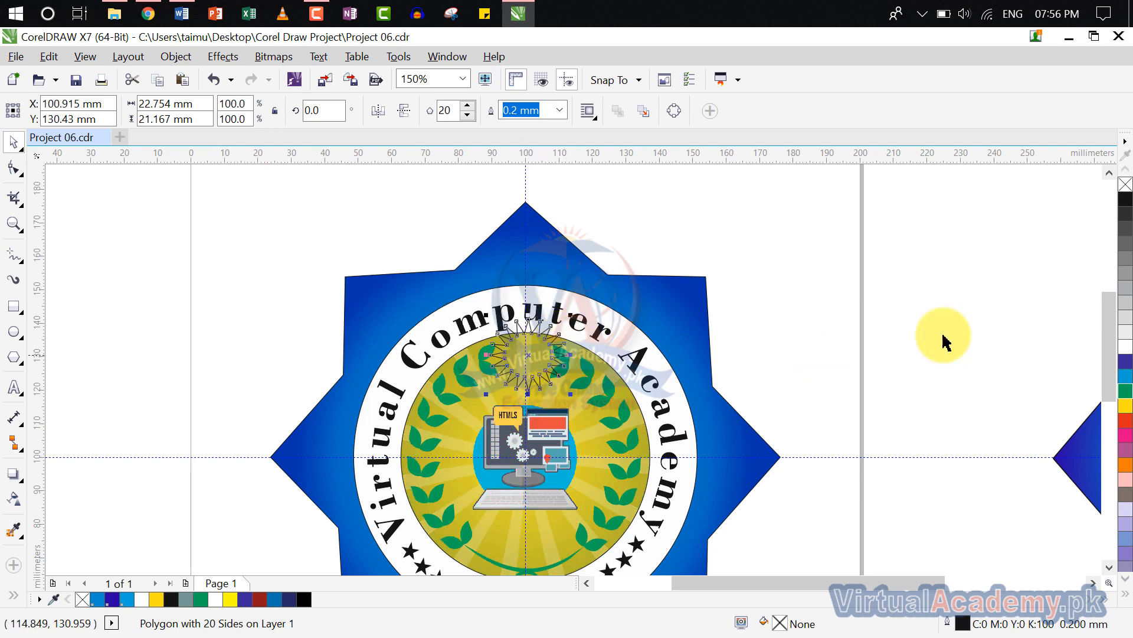
left_click_drag(1126, 353, 549, 324)
scroll(549, 324, "up", 2)
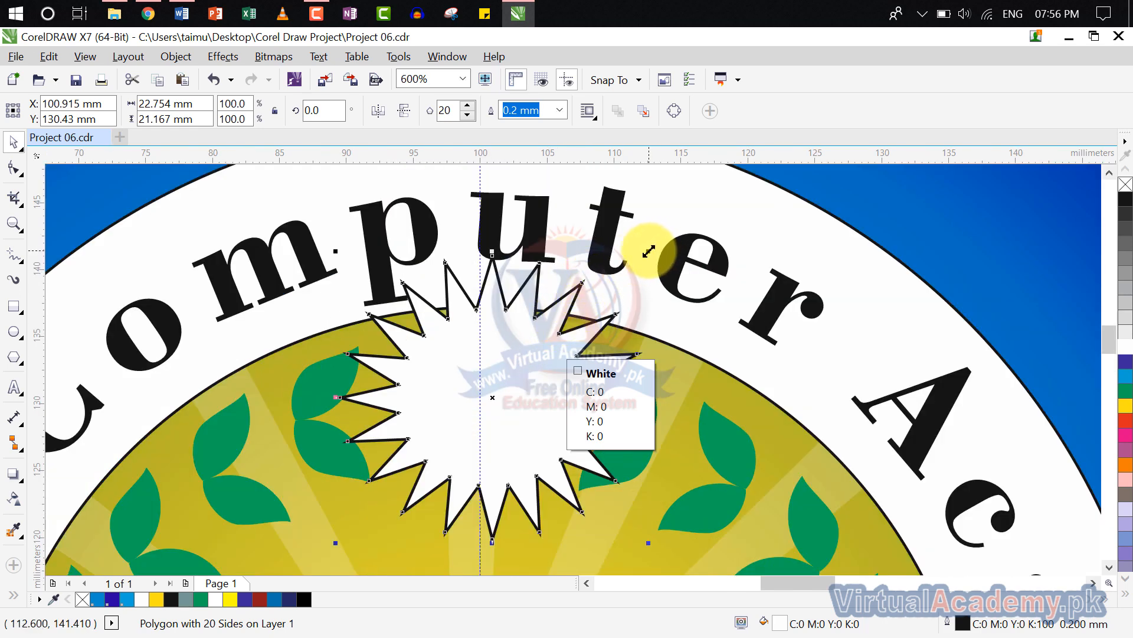
- Scale the sunburst to about 10.6 by 9.9 mm, place it between the topmost leaf pairs and remove its outline
left_click_drag(648, 251, 480, 449)
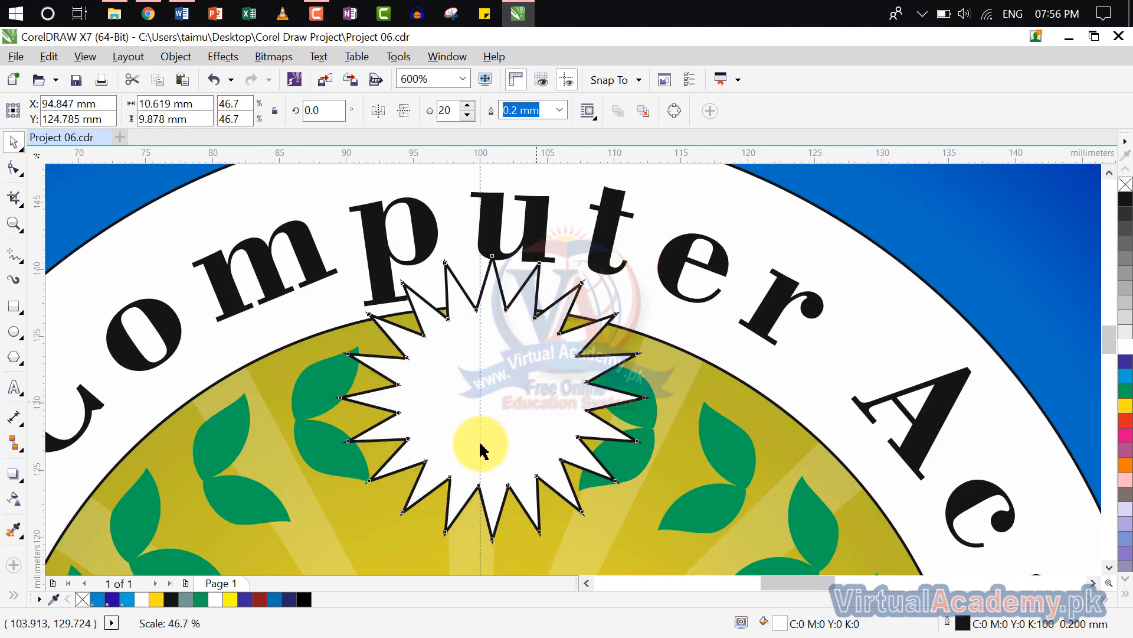
left_click_drag(405, 470, 475, 394)
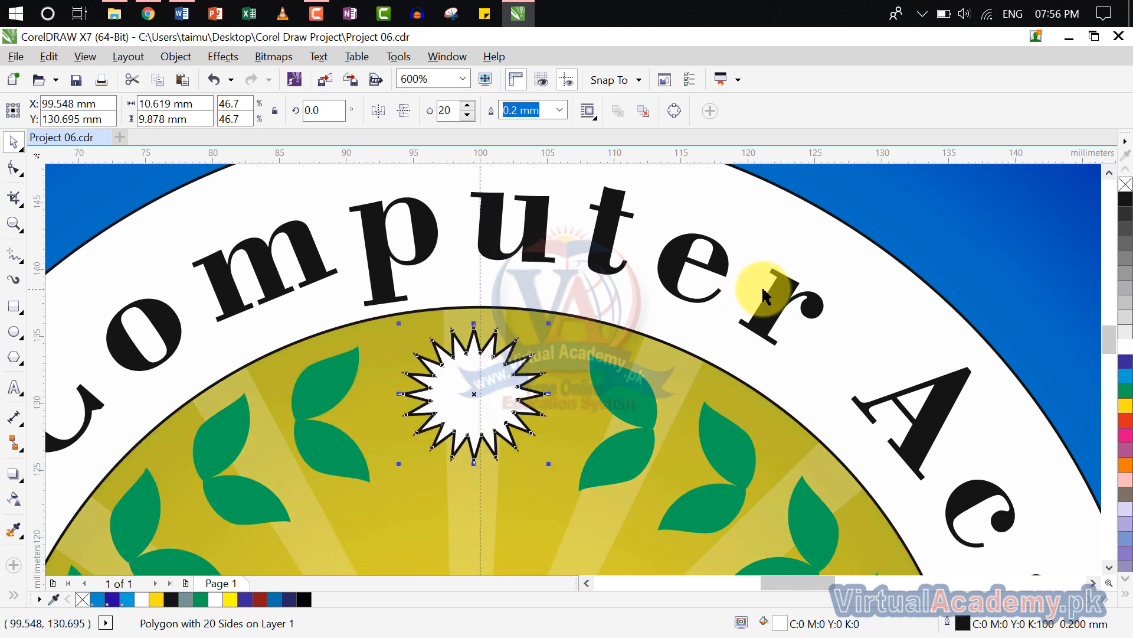
scroll(763, 285, "down", 2)
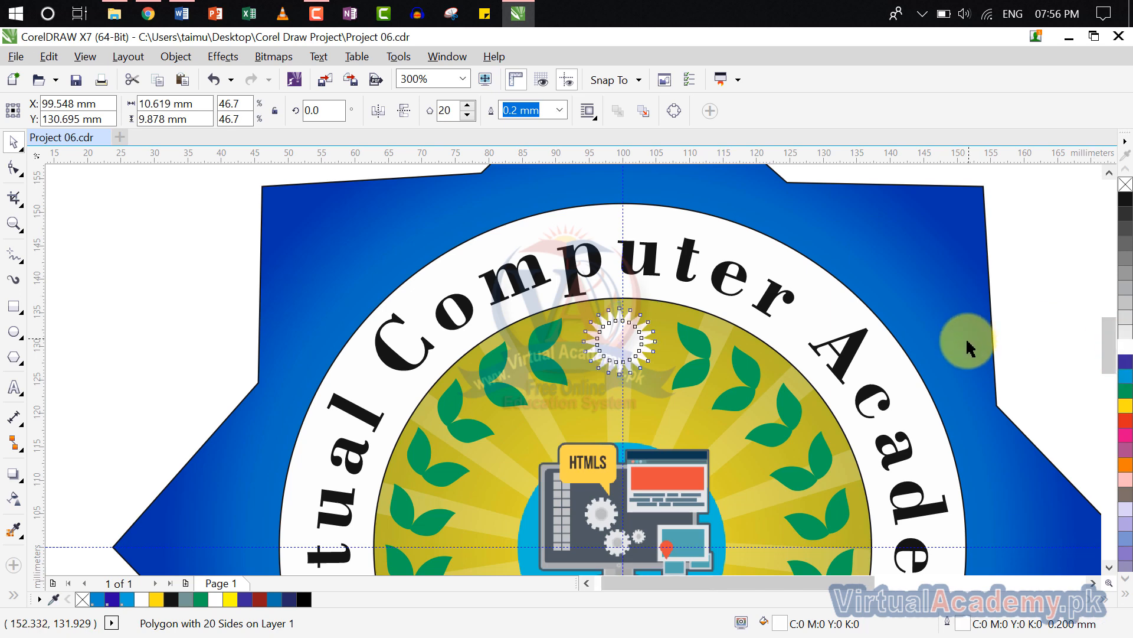
- Examine the shape and colouring of the sun at the top of the reference badge's inner circle
scroll(966, 339, "down", 2)
left_click_drag(966, 339, 308, 295)
scroll(449, 307, "down", 2)
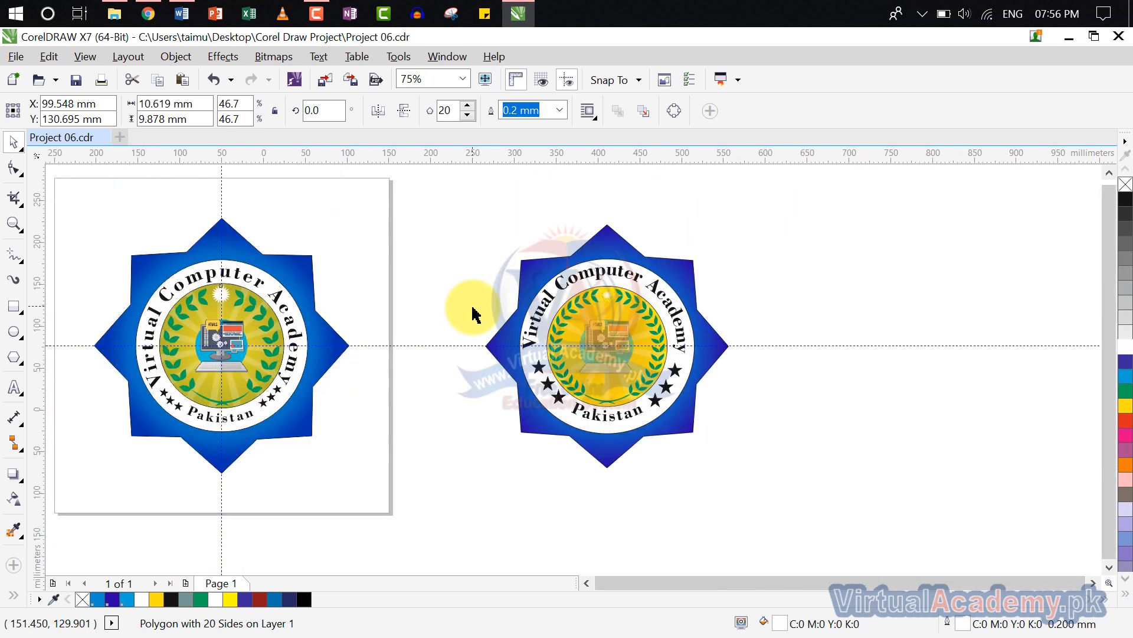
scroll(533, 303, "up", 2)
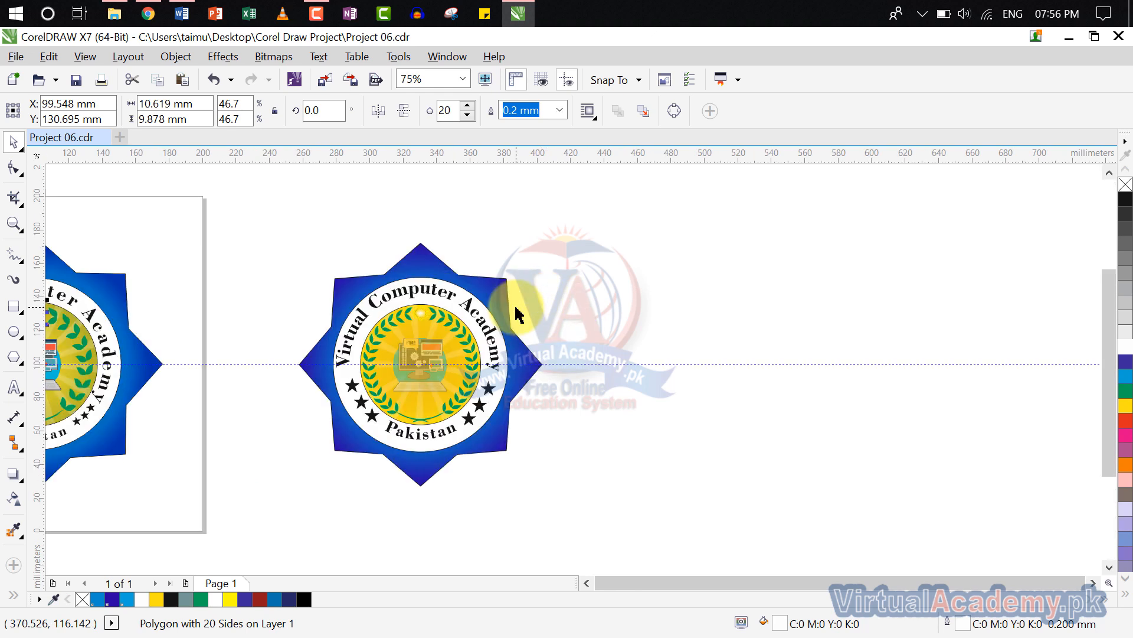
scroll(420, 319, "up", 2)
scroll(421, 319, "up", 1)
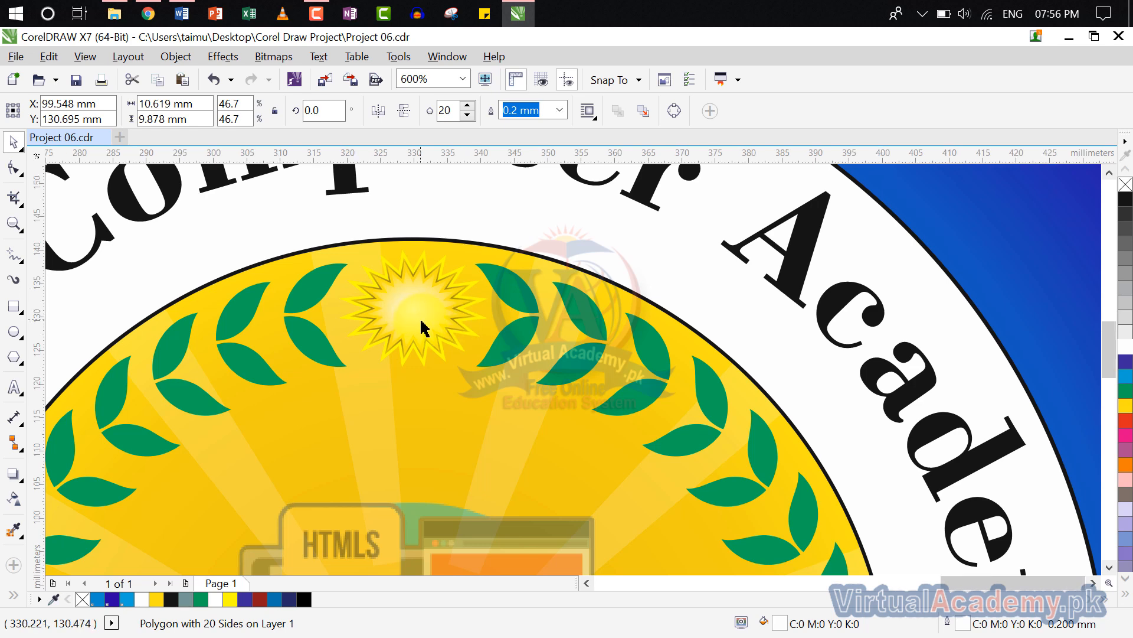
scroll(422, 325, "down", 3)
left_click_drag(422, 325, 670, 330)
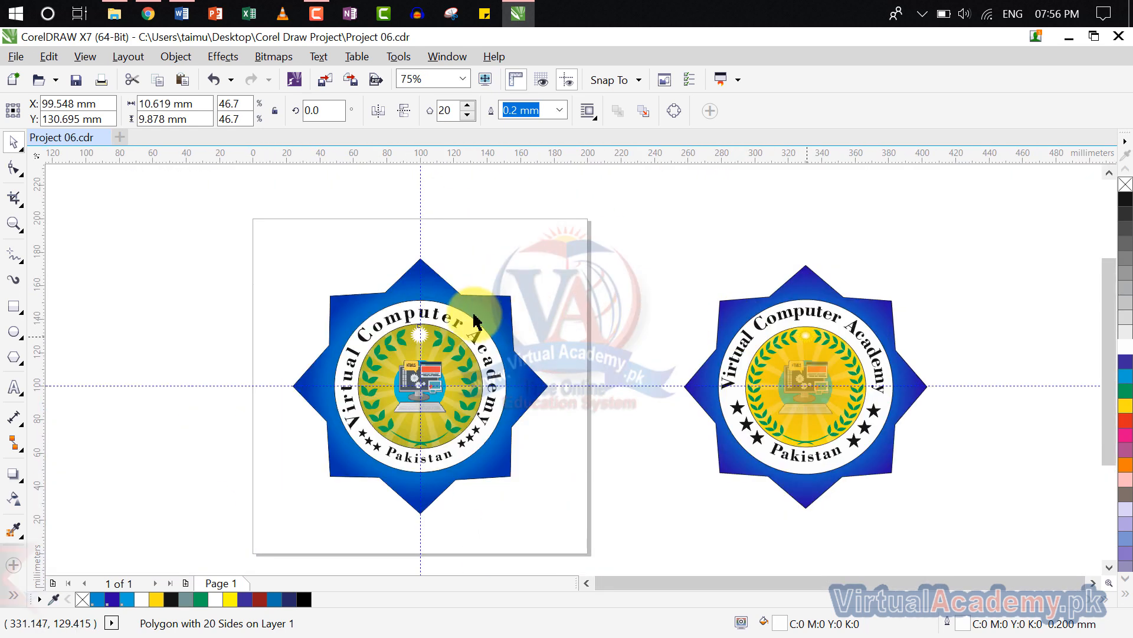
- Apply a linear fountain fill across the sunburst, running diagonally from its lower-left edge to its upper-right edge
scroll(422, 335, "up", 2)
scroll(421, 335, "up", 1)
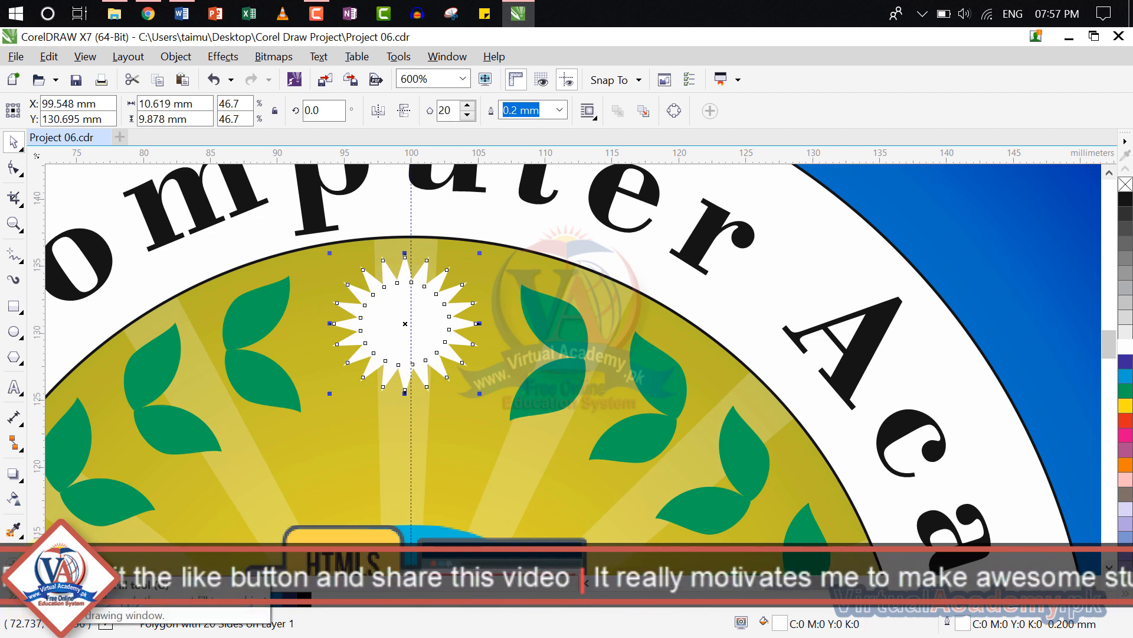
left_click(13, 556)
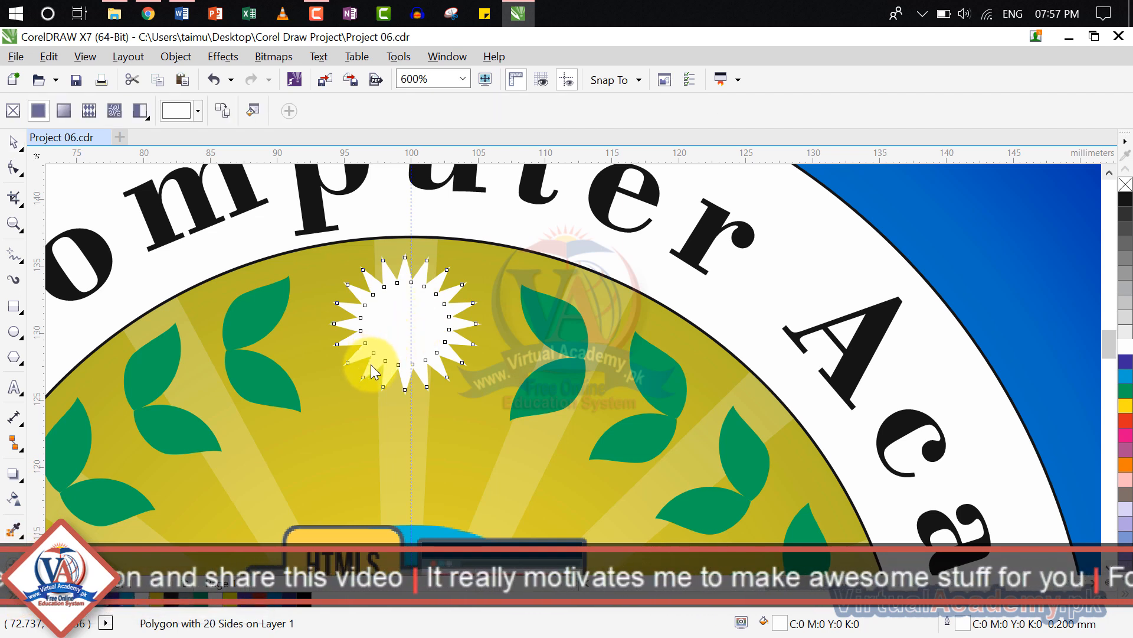
left_click_drag(373, 368, 435, 293)
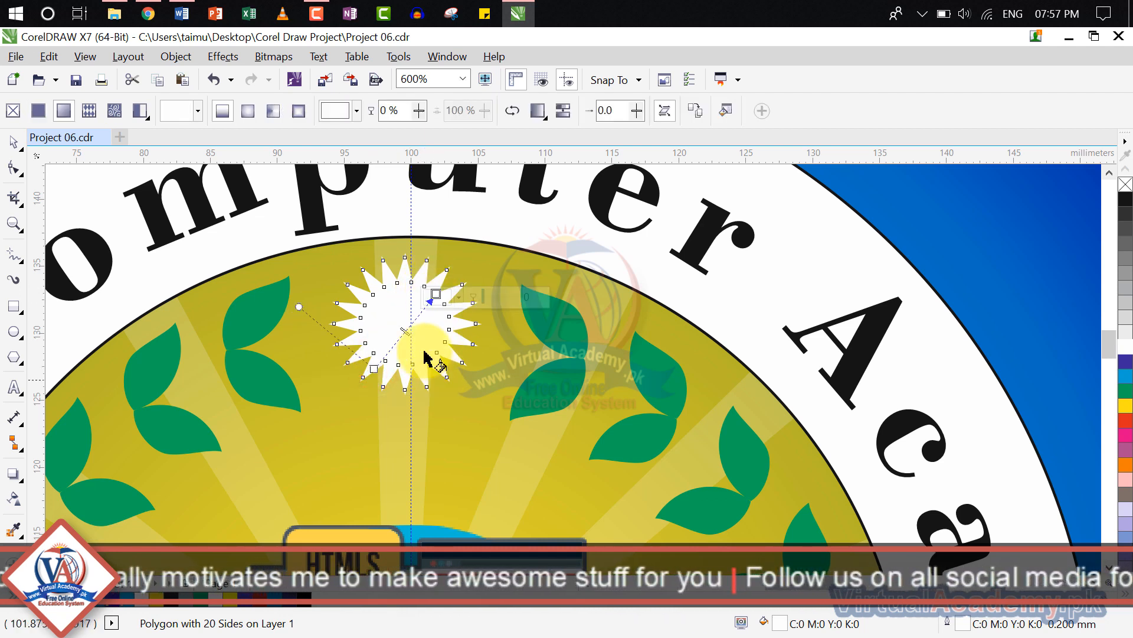
left_click(435, 294)
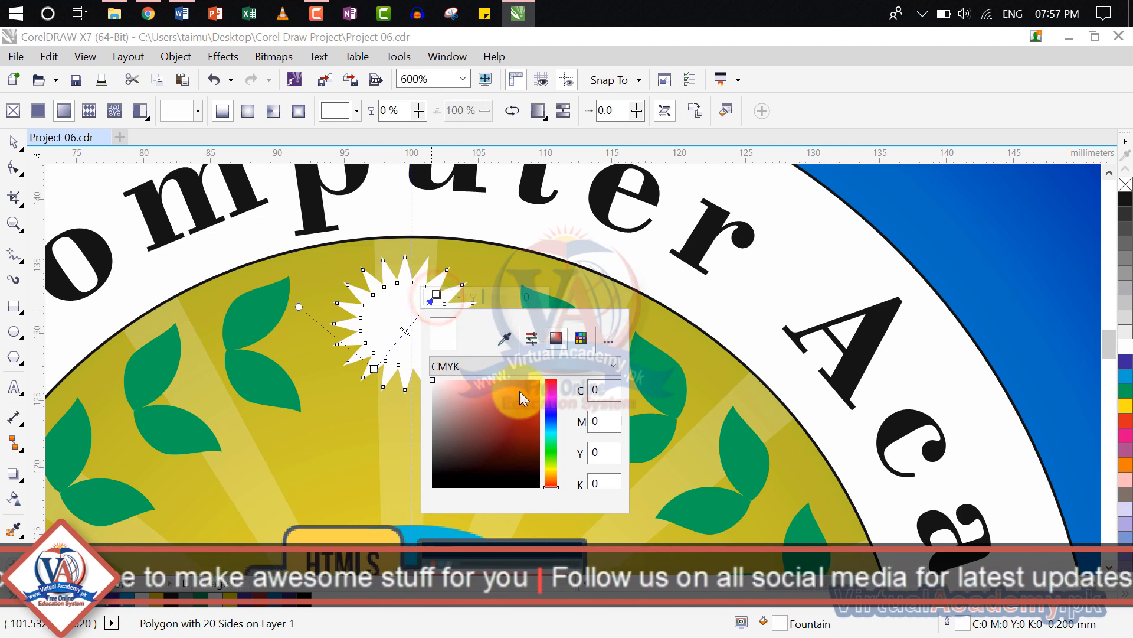
left_click(549, 465)
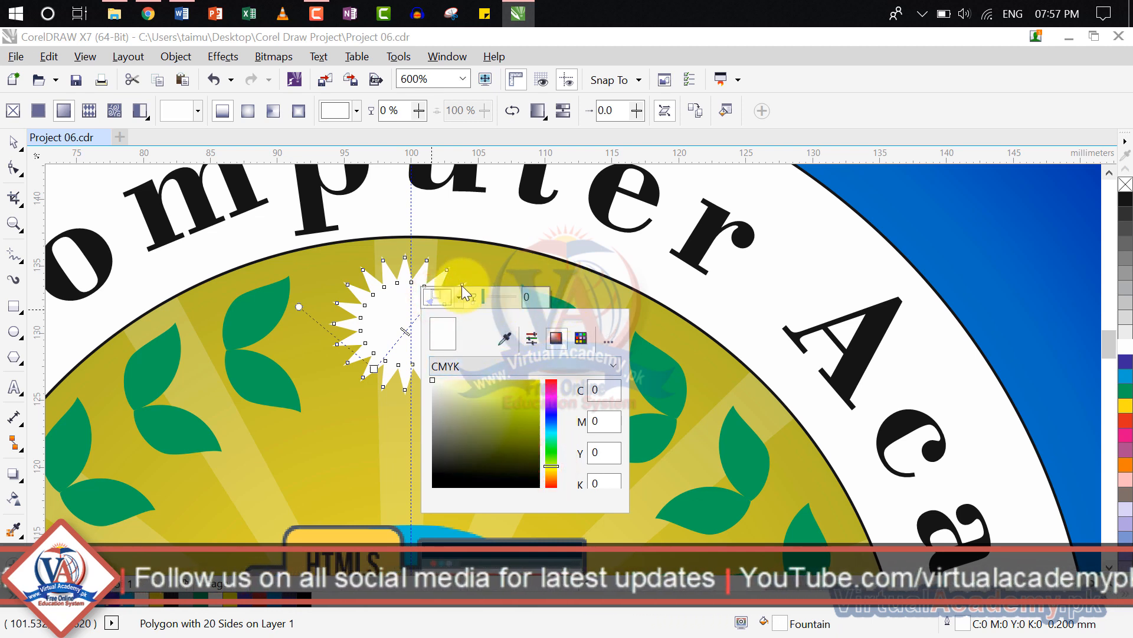
left_click(436, 296)
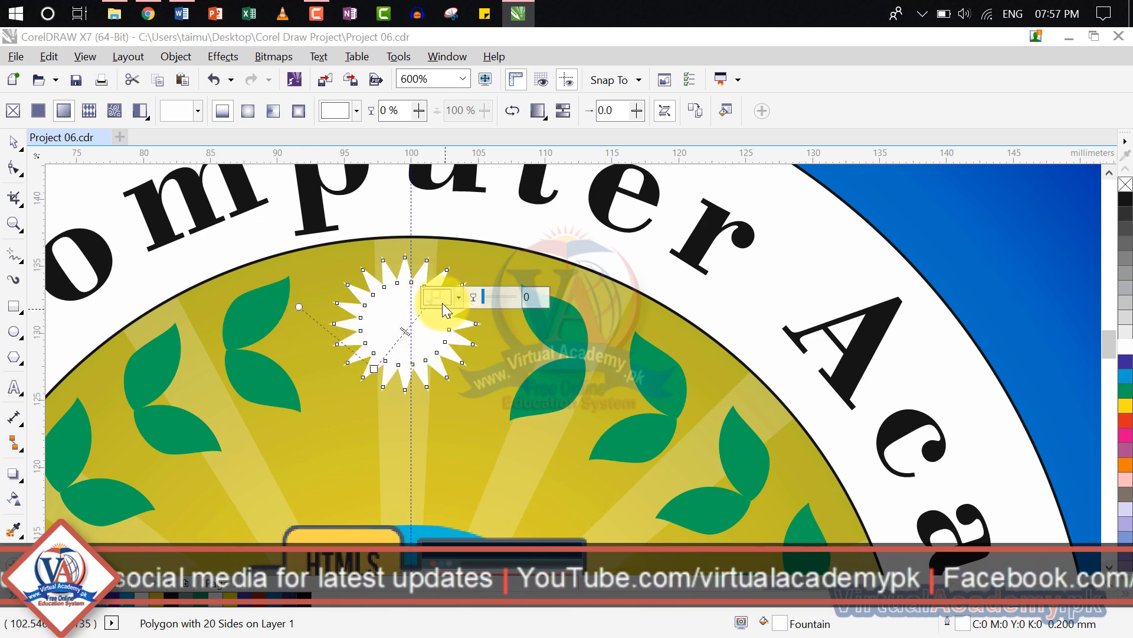
- Try yellow-green shades for the start colour of the sunburst's gradient and return it to white
left_click(374, 369)
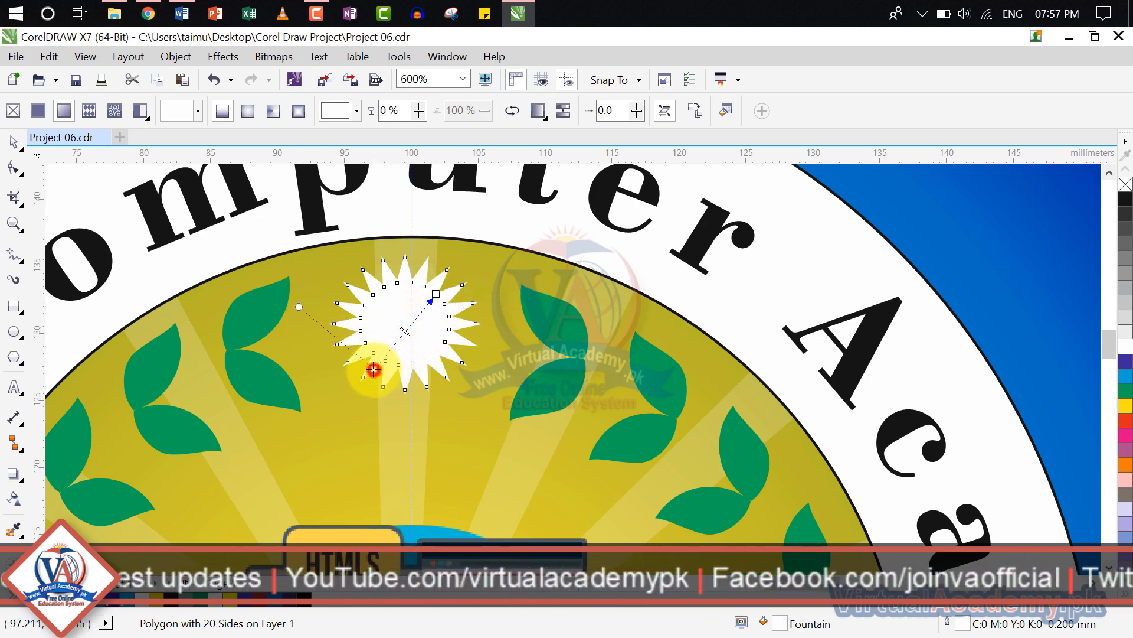
left_click(376, 371)
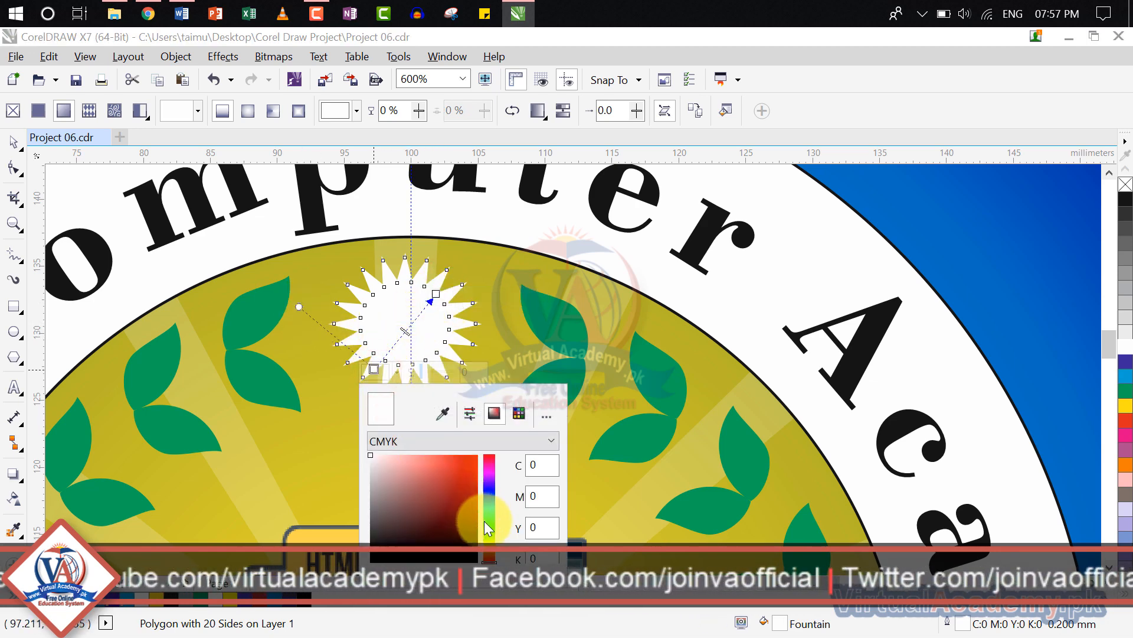
left_click(490, 539)
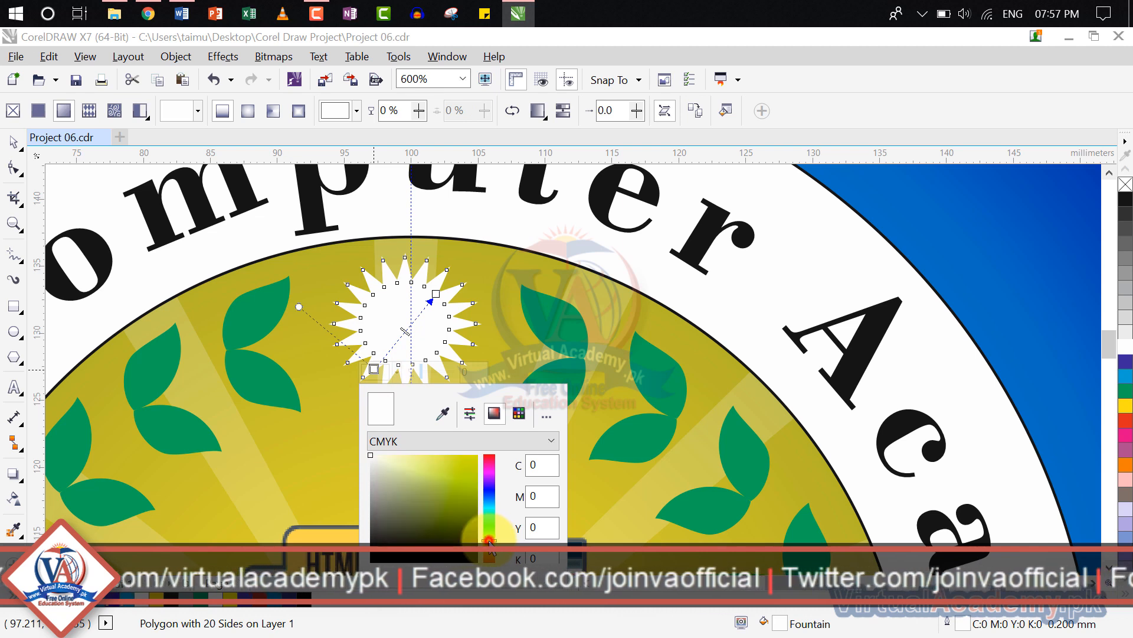
left_click(456, 472)
left_click(474, 458)
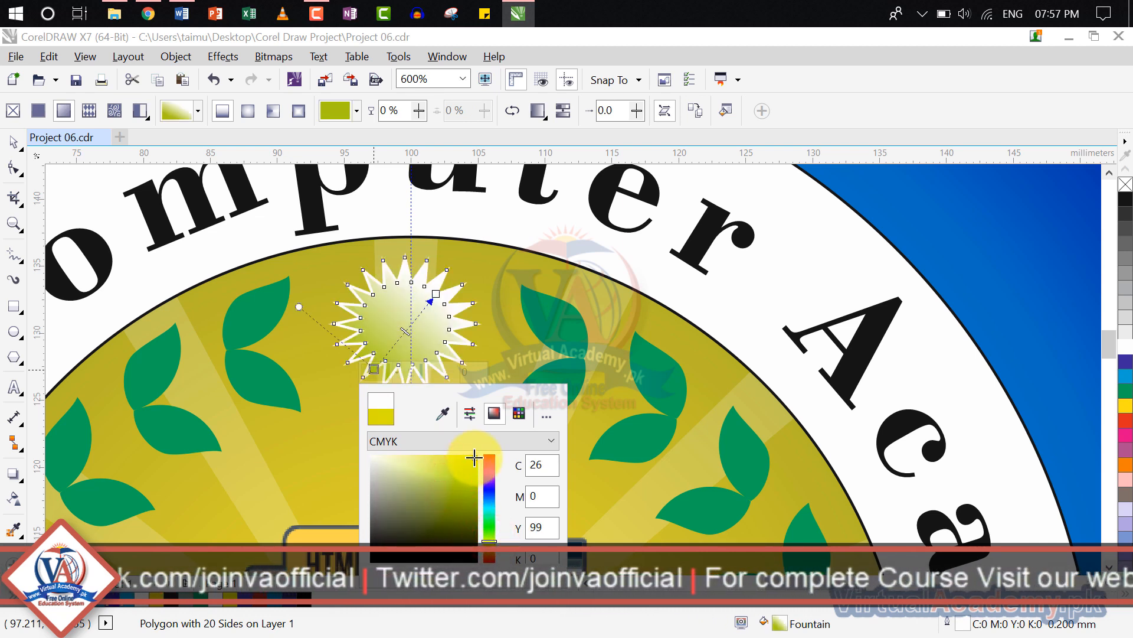
left_click(457, 456)
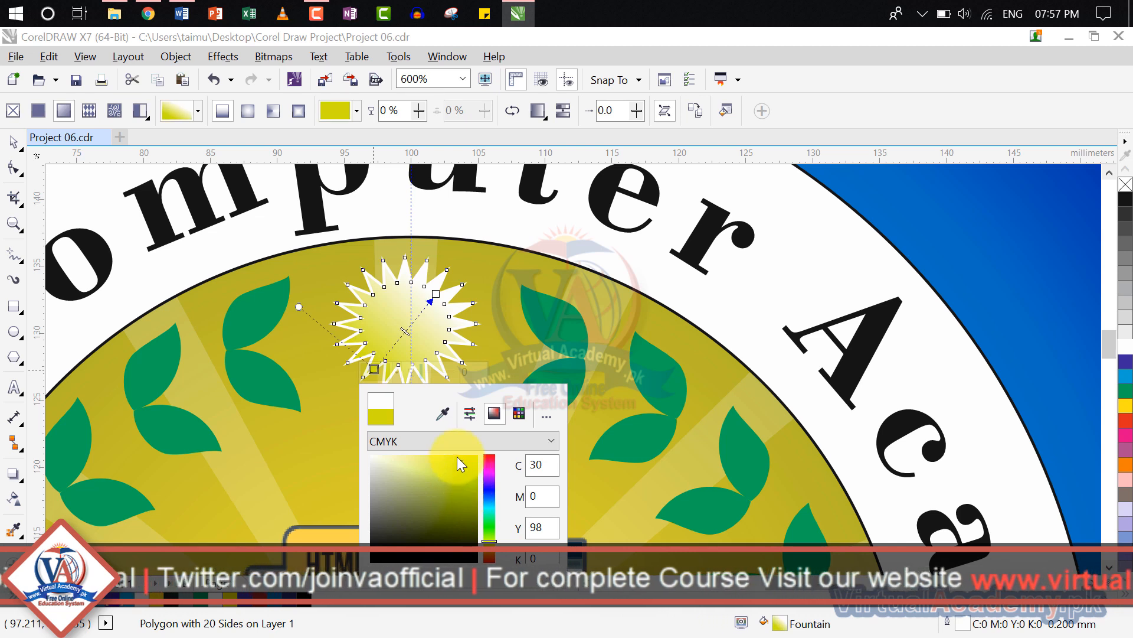
left_click_drag(459, 461, 364, 452)
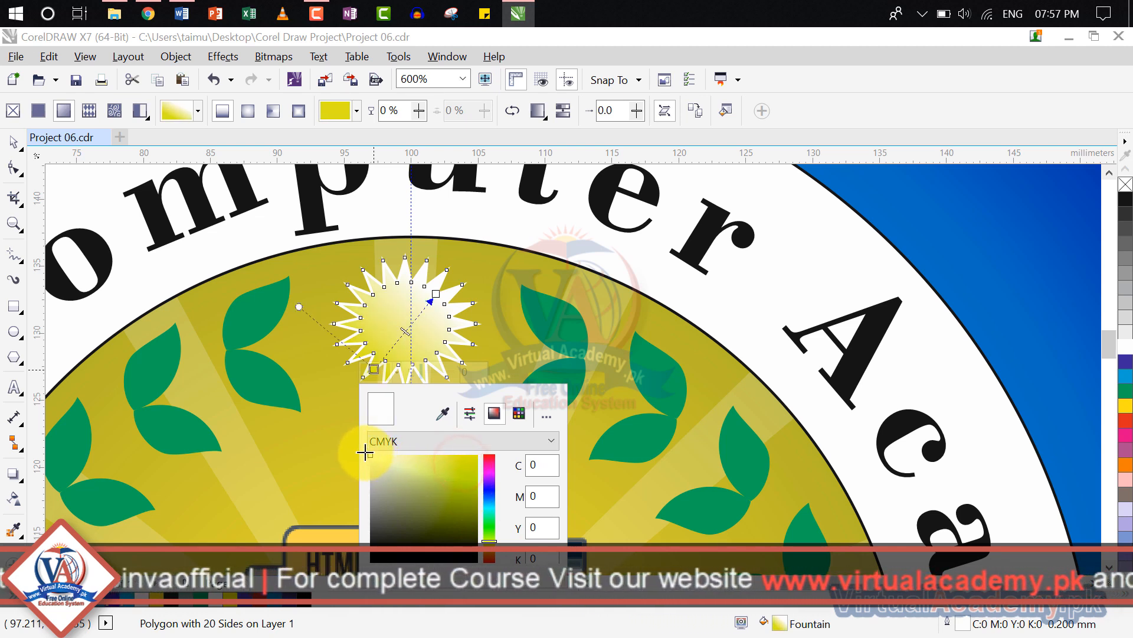
- Try yellow, orange and yellow-green shades for the end colour of the sunburst's linear gradient
left_click(435, 295)
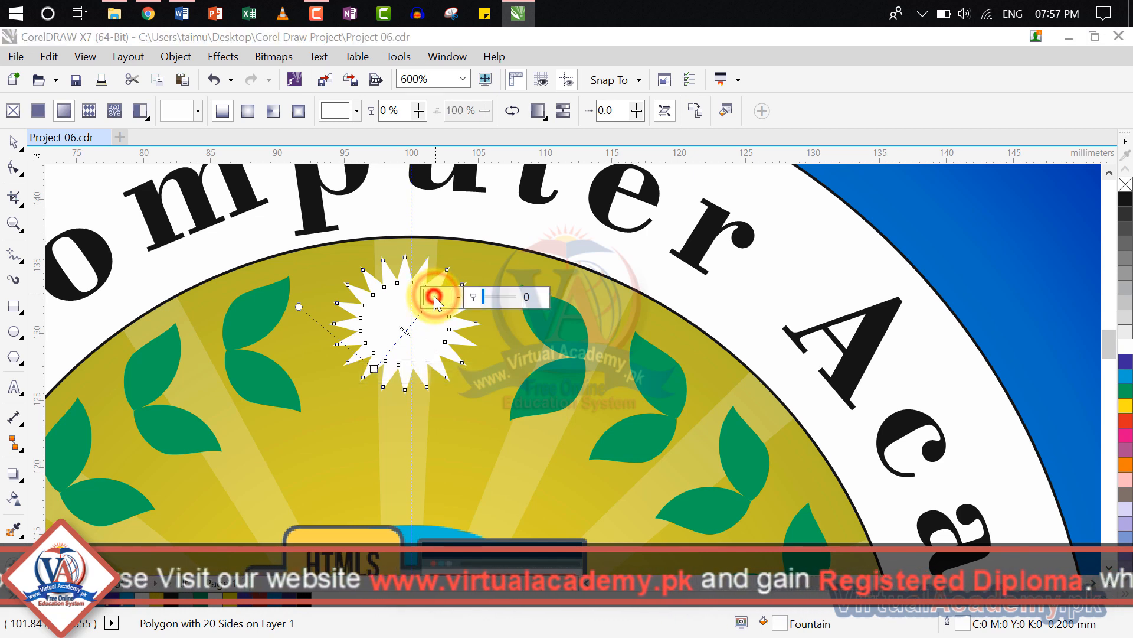
left_click(435, 294)
left_click_drag(544, 435, 551, 466)
left_click_drag(509, 427, 537, 380)
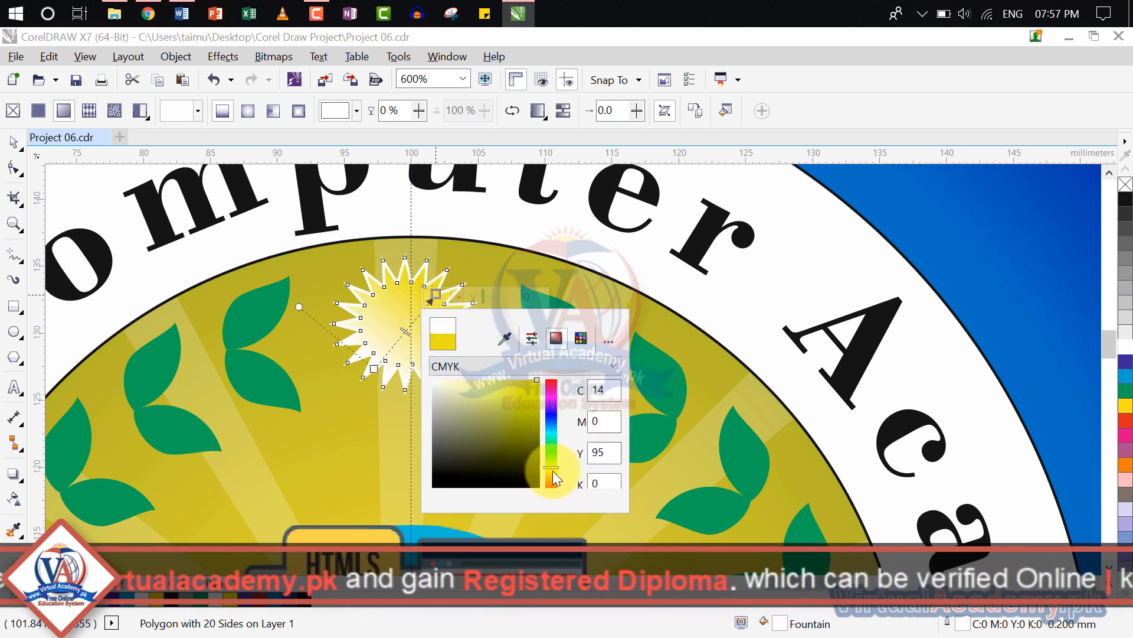
left_click_drag(551, 468, 551, 475)
left_click_drag(515, 430, 541, 385)
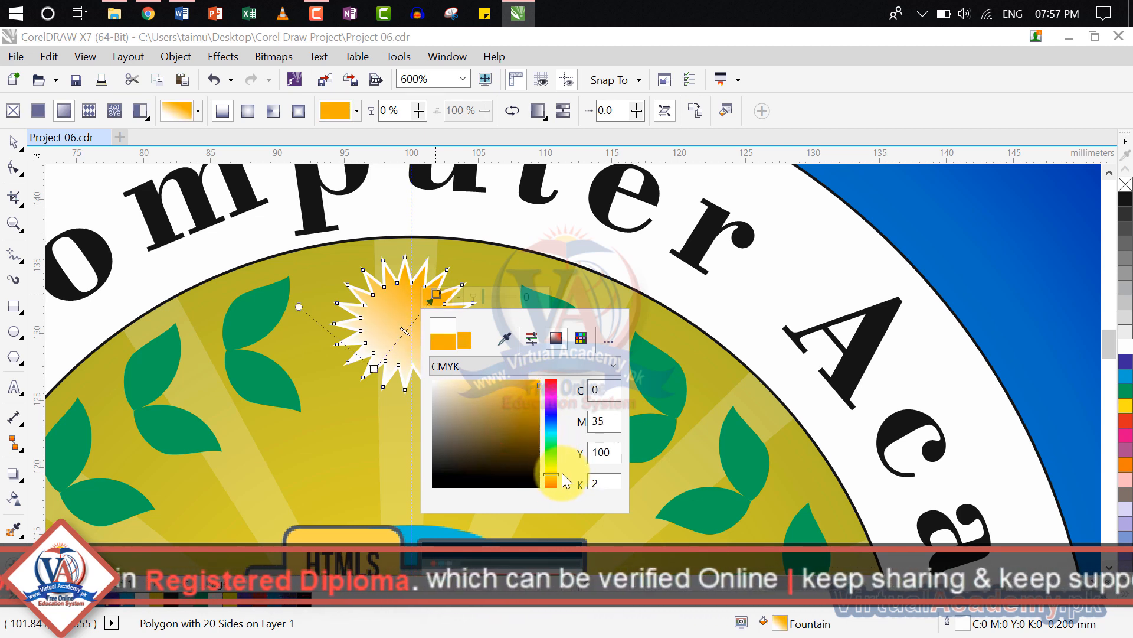
left_click_drag(554, 481, 551, 464)
- Change the sunburst's gradient to an elliptical fountain fill and set its outer colour to yellow C14 M0 Y95 K0
left_click(248, 112)
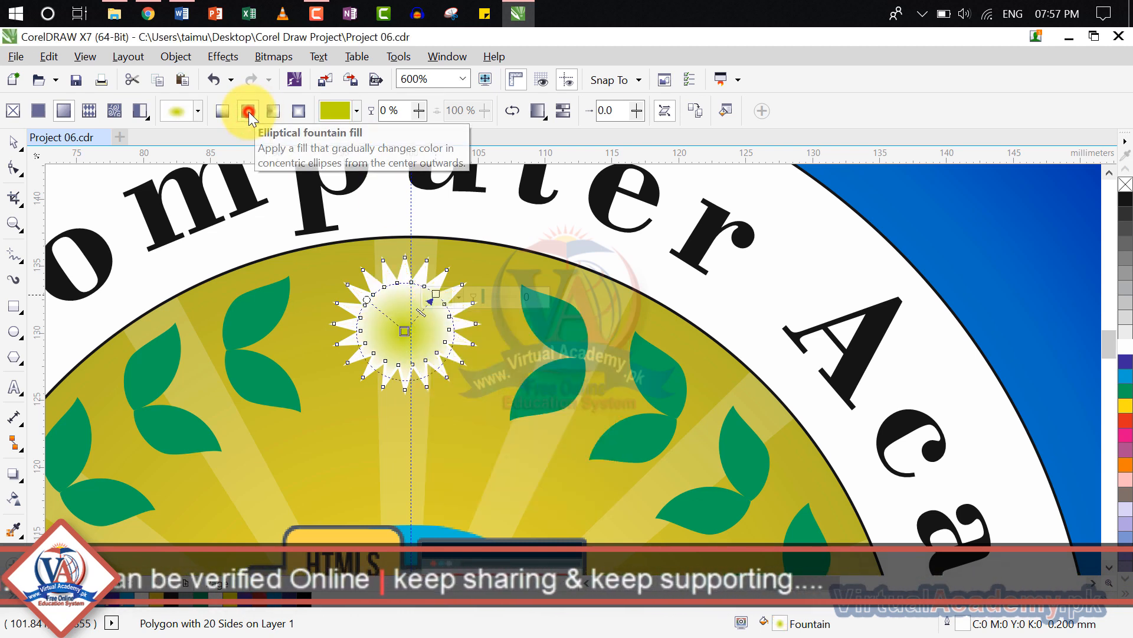
left_click_drag(410, 330, 437, 294)
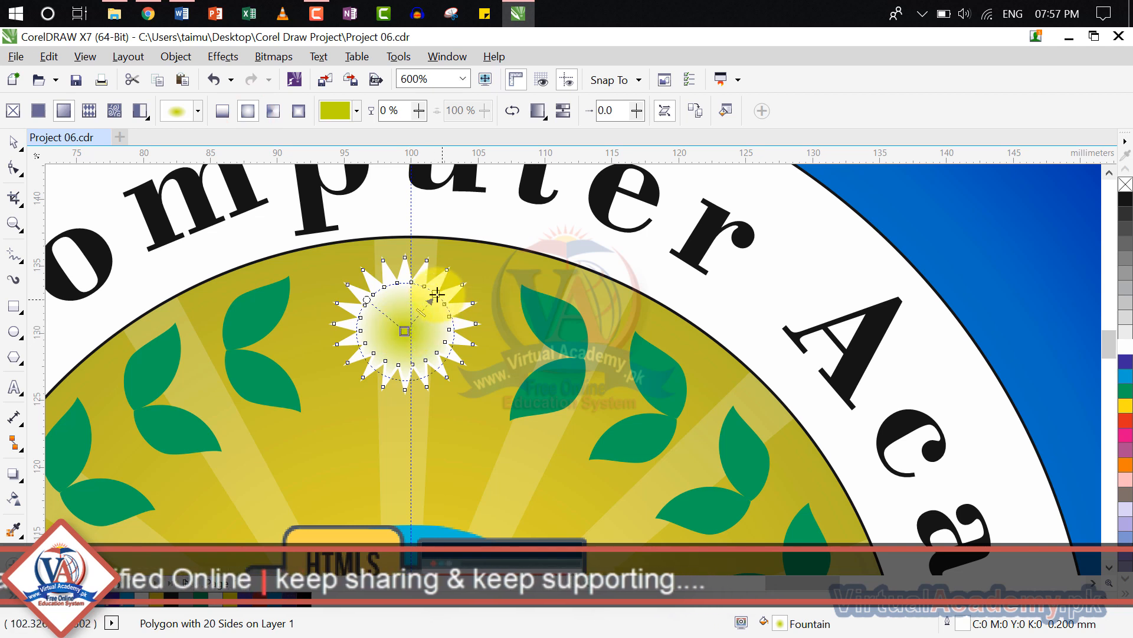
left_click(436, 297)
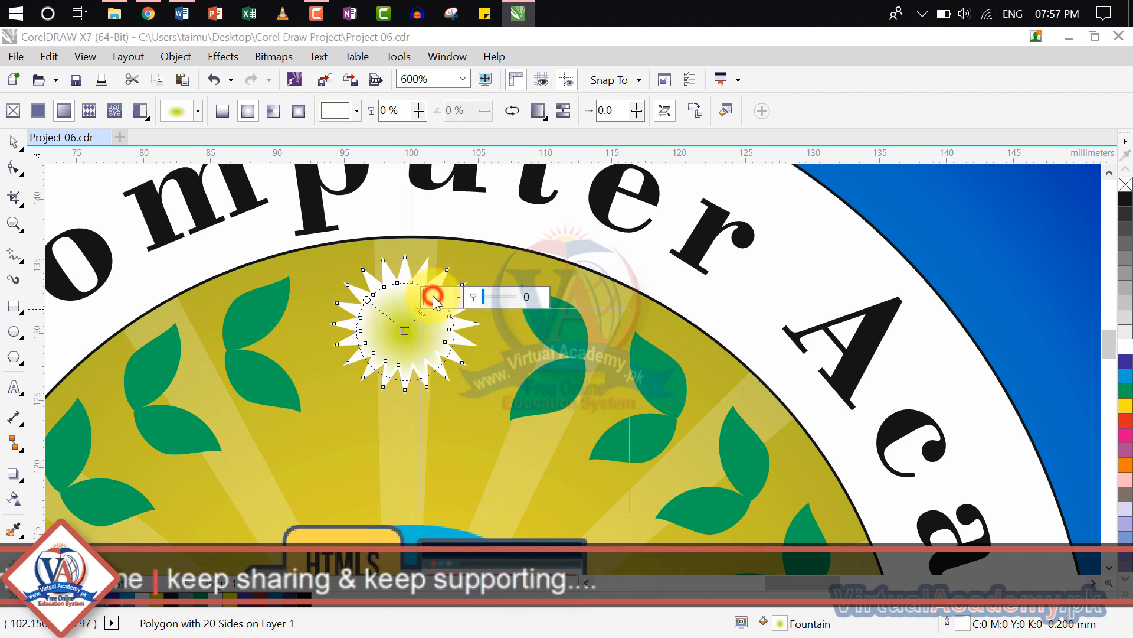
left_click_drag(552, 454, 551, 466)
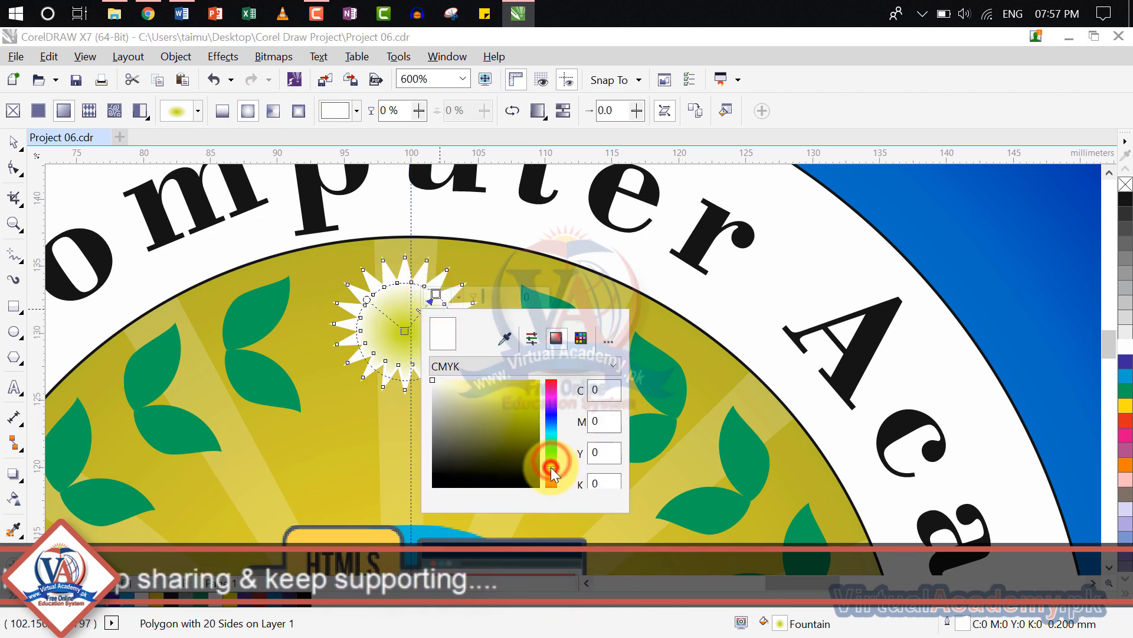
left_click(520, 439)
left_click_drag(531, 423, 555, 357)
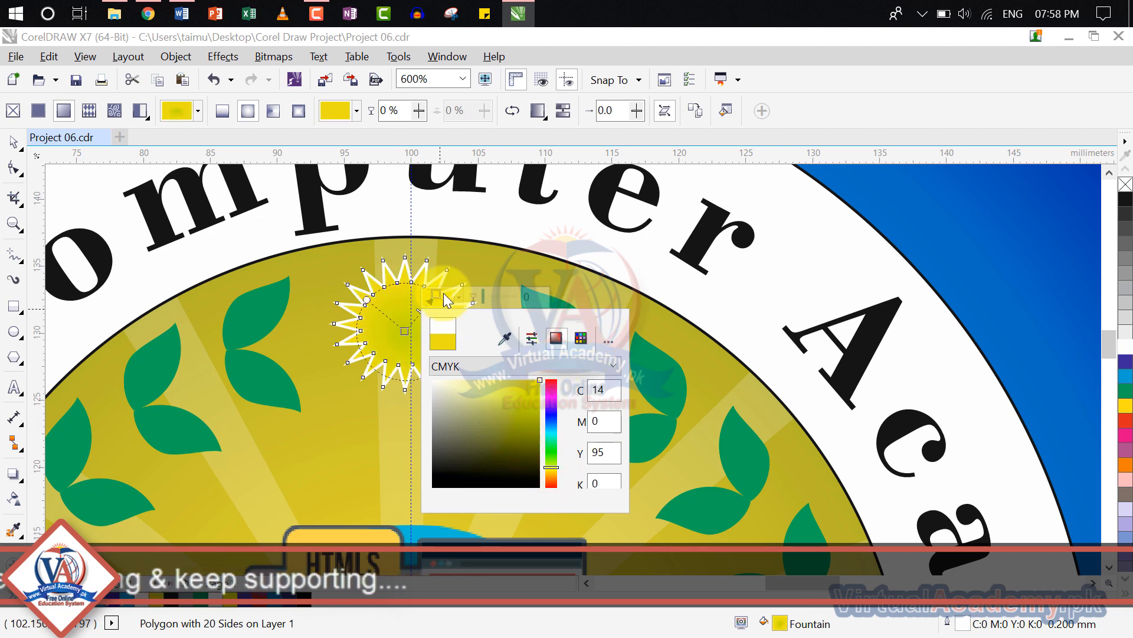
- Set the centre colour of the sunburst's elliptical gradient to white
left_click(400, 297)
left_click(405, 332)
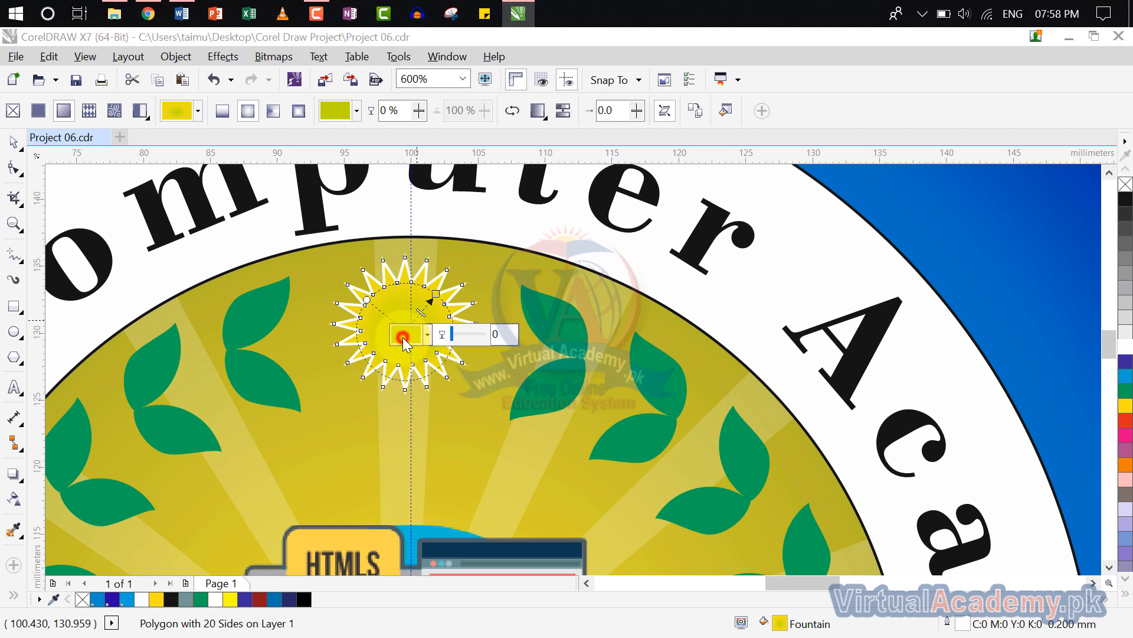
left_click(404, 338)
left_click_drag(468, 450, 342, 388)
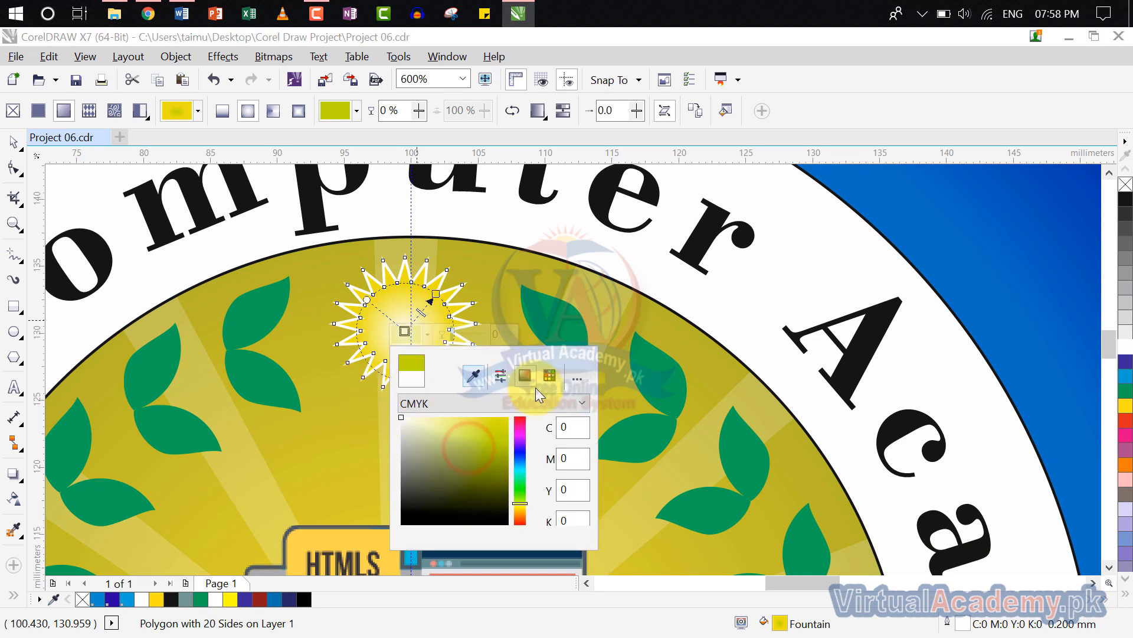
left_click(571, 362)
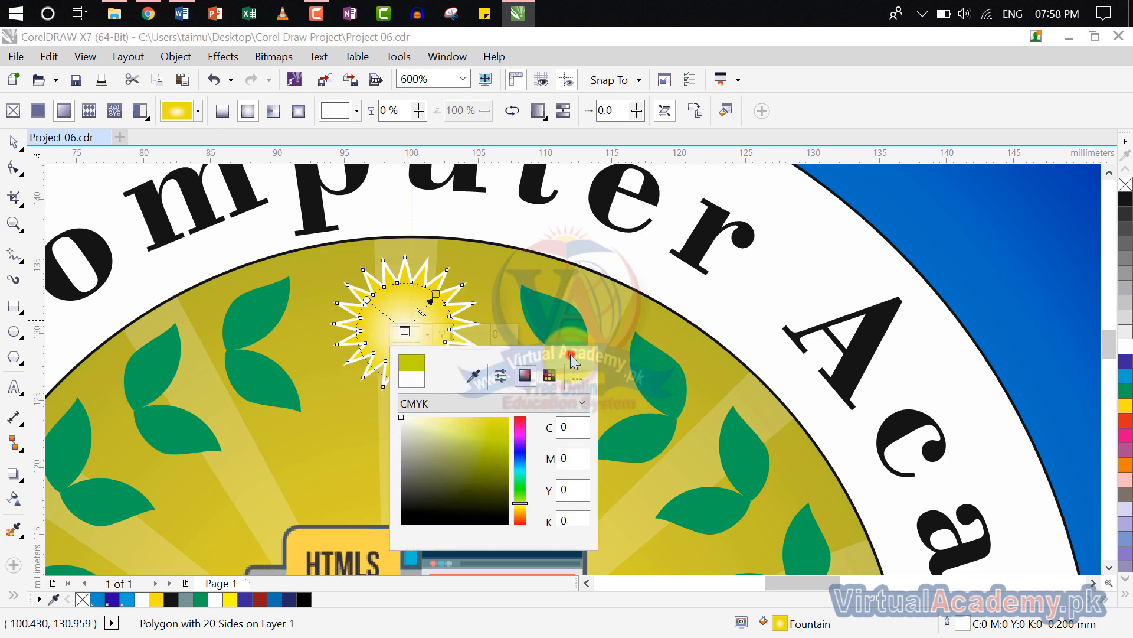
left_click(505, 272)
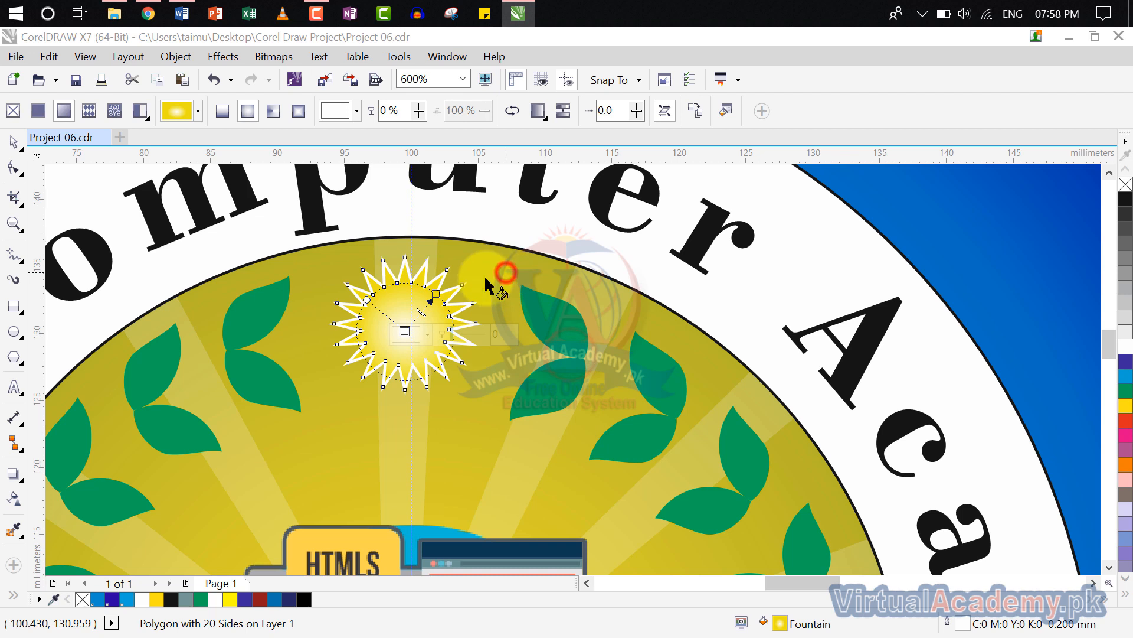
- Colour the sunburst's outline yellow and deselect it
left_click(16, 148)
left_click(557, 240)
left_click(453, 297)
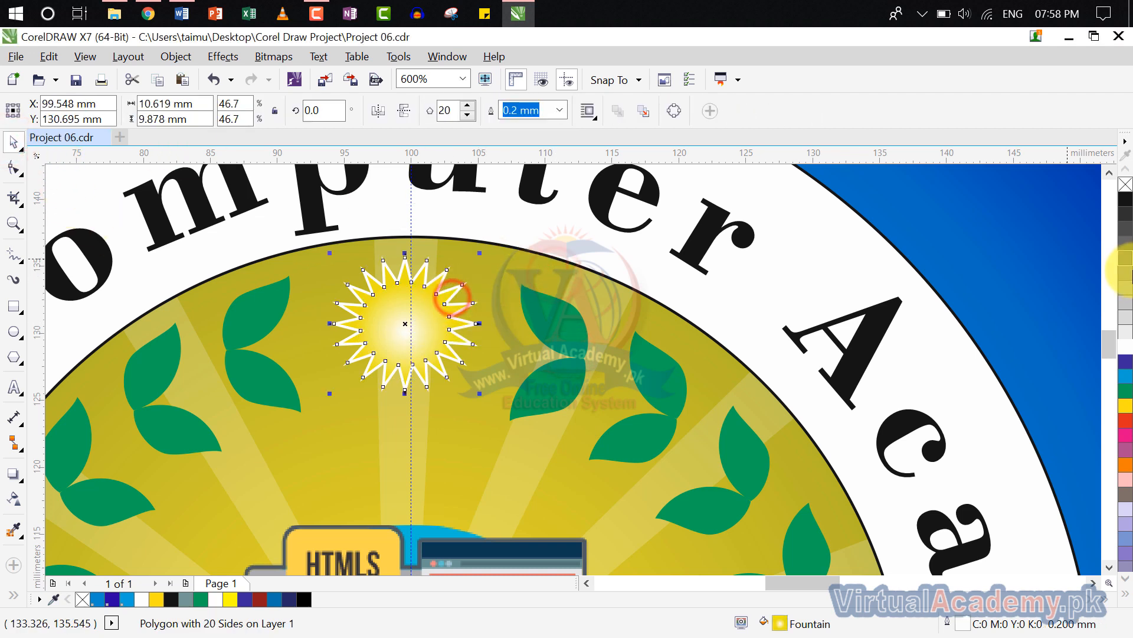
right_click(1126, 405)
left_click(1020, 288)
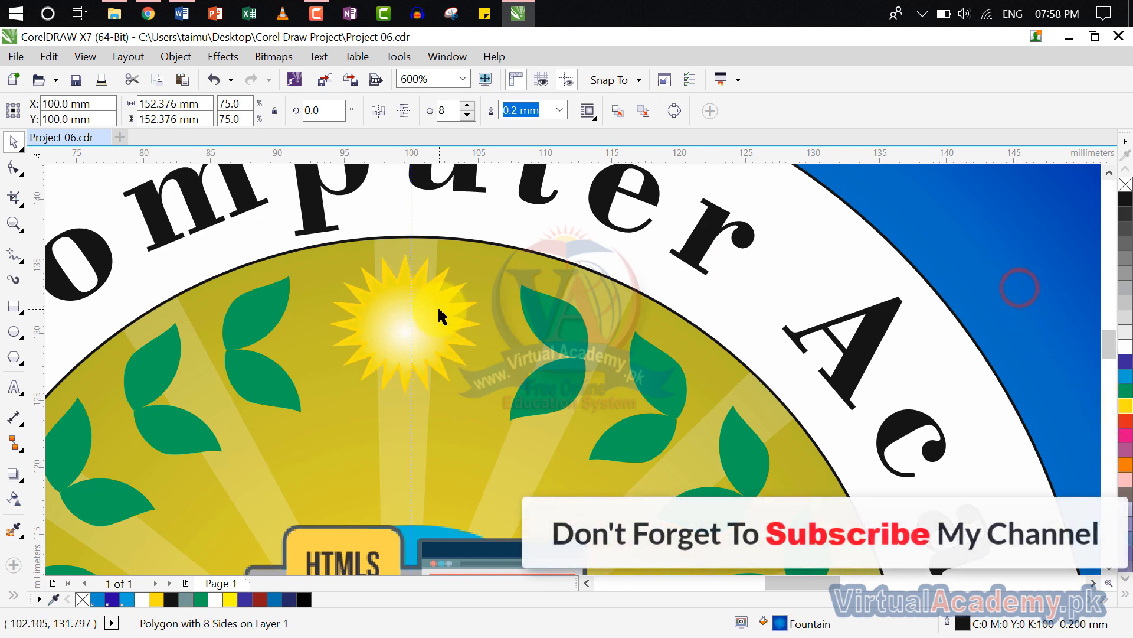
- Delete the horizontal and vertical guidelines crossing at the badge's centre
scroll(438, 317, "down", 4)
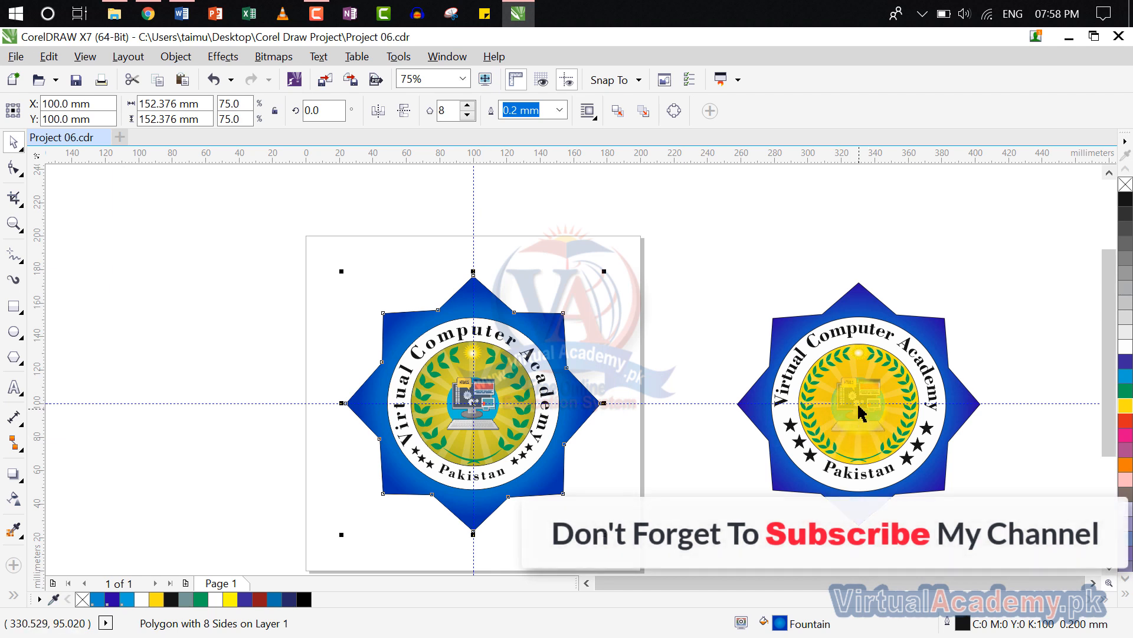
left_click(701, 405)
left_click(700, 403)
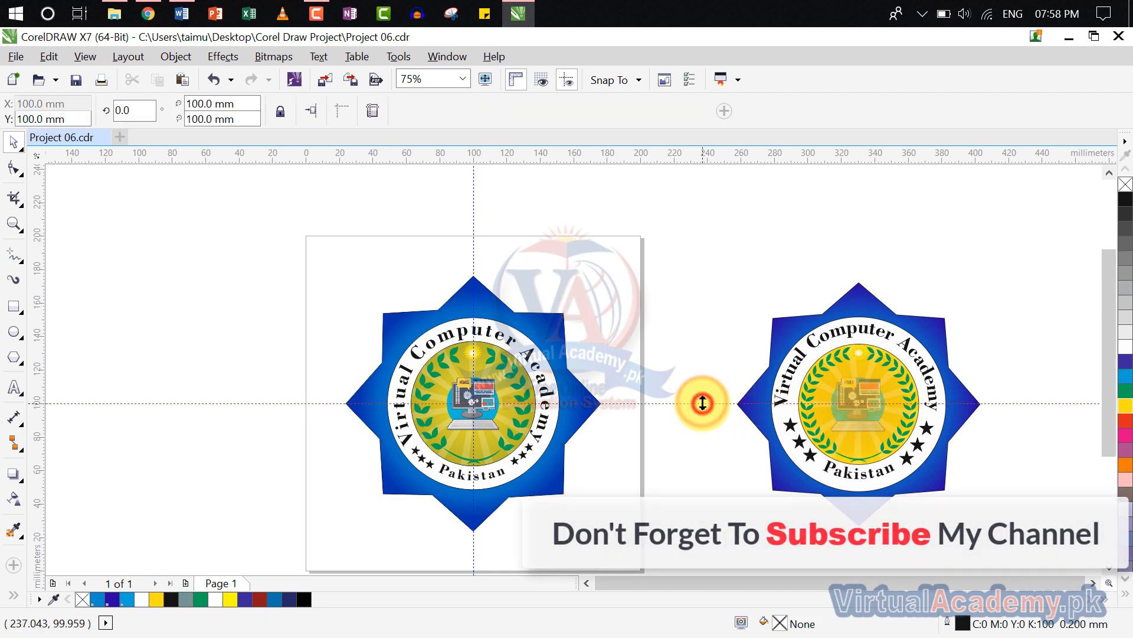
key("Delete")
left_click(473, 251)
key("Delete")
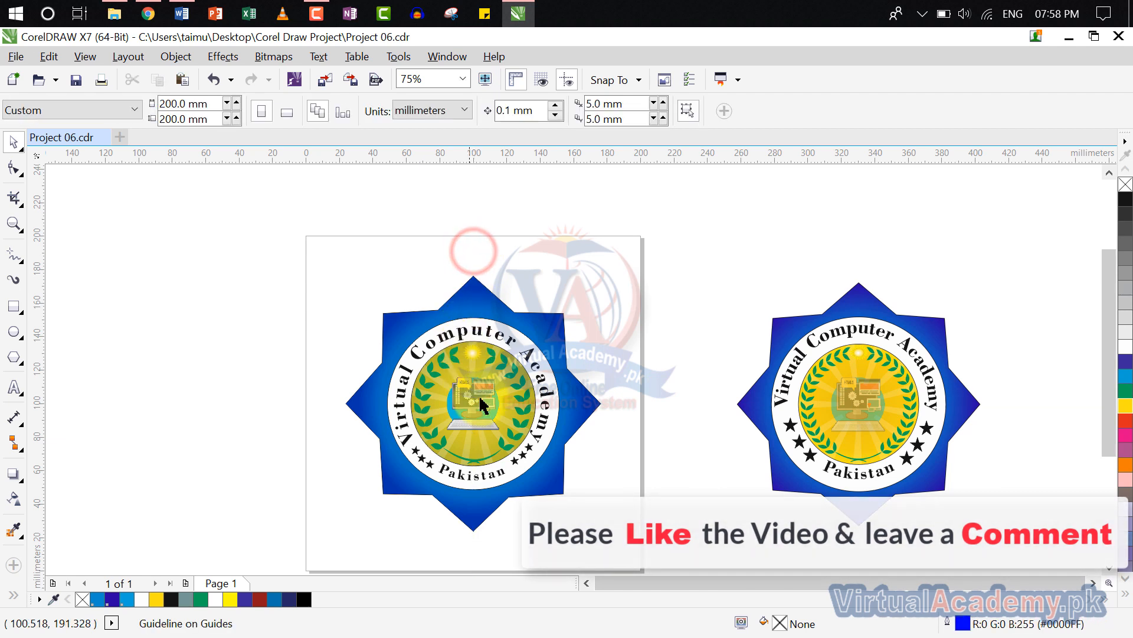
- Edit the inner circle's PowerClip contents, give the computer image a uniform transparency of 50, and finish editing
left_click(484, 407)
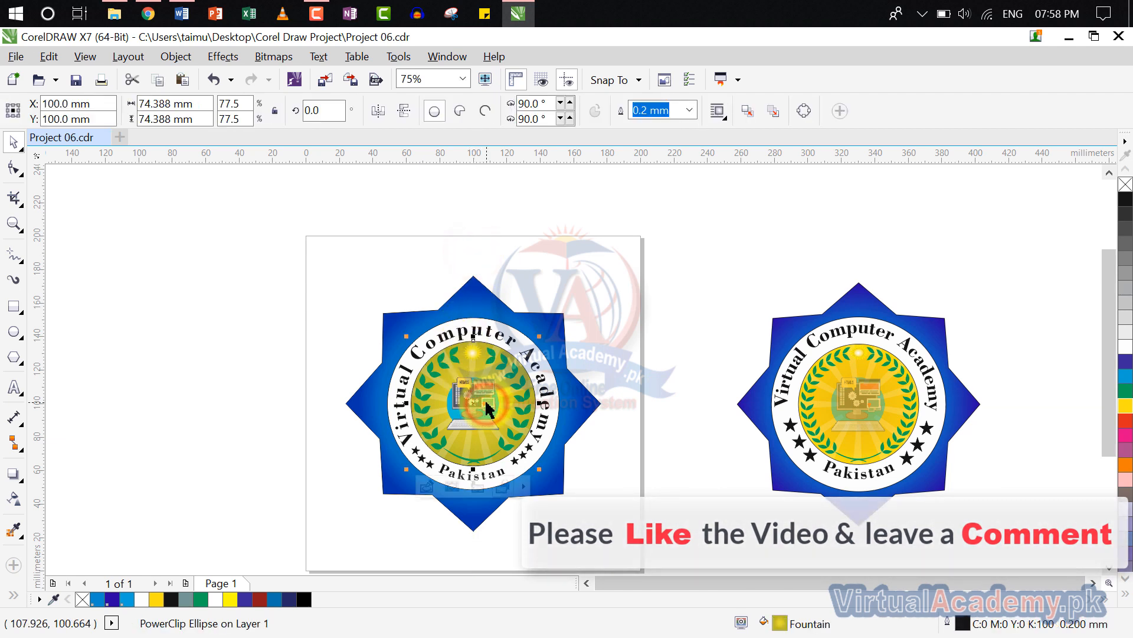
left_click(426, 485)
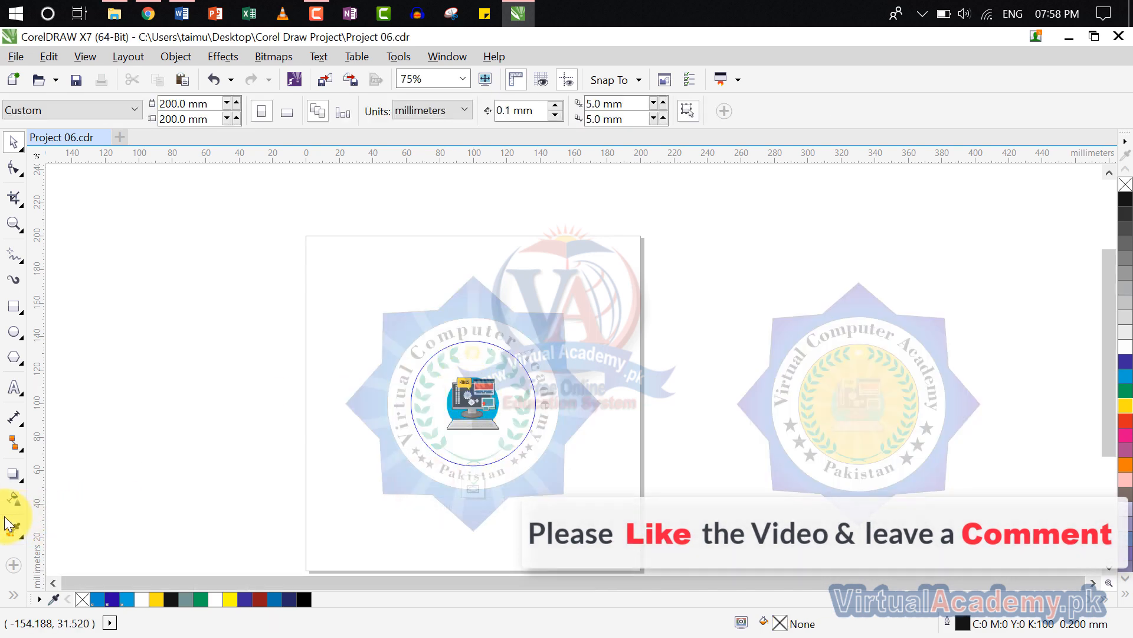
left_click(14, 498)
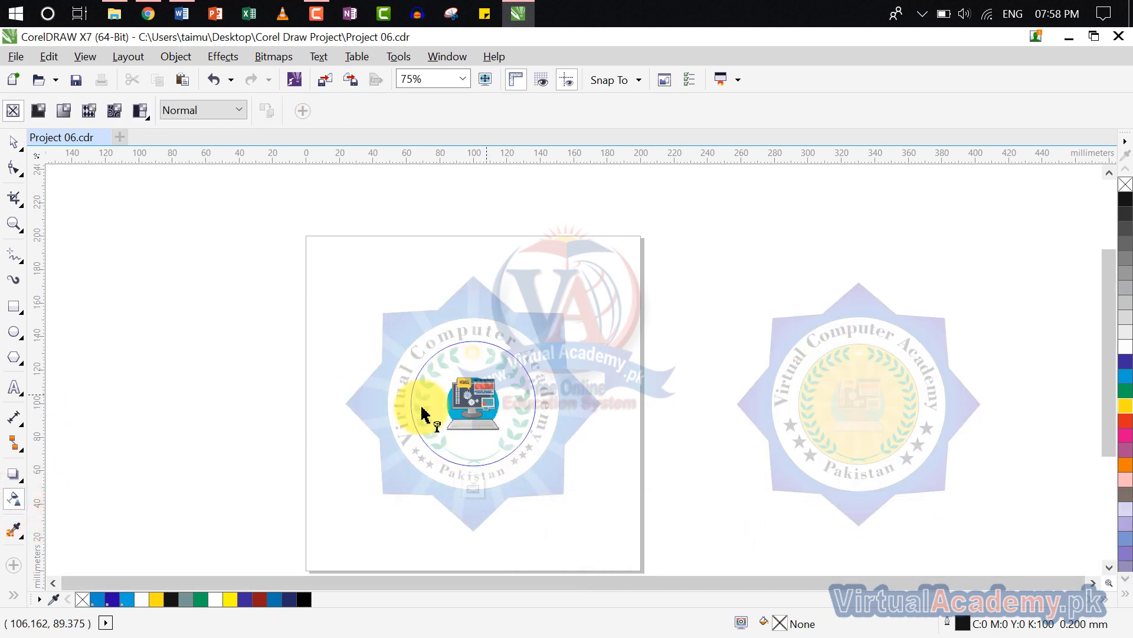
left_click(41, 109)
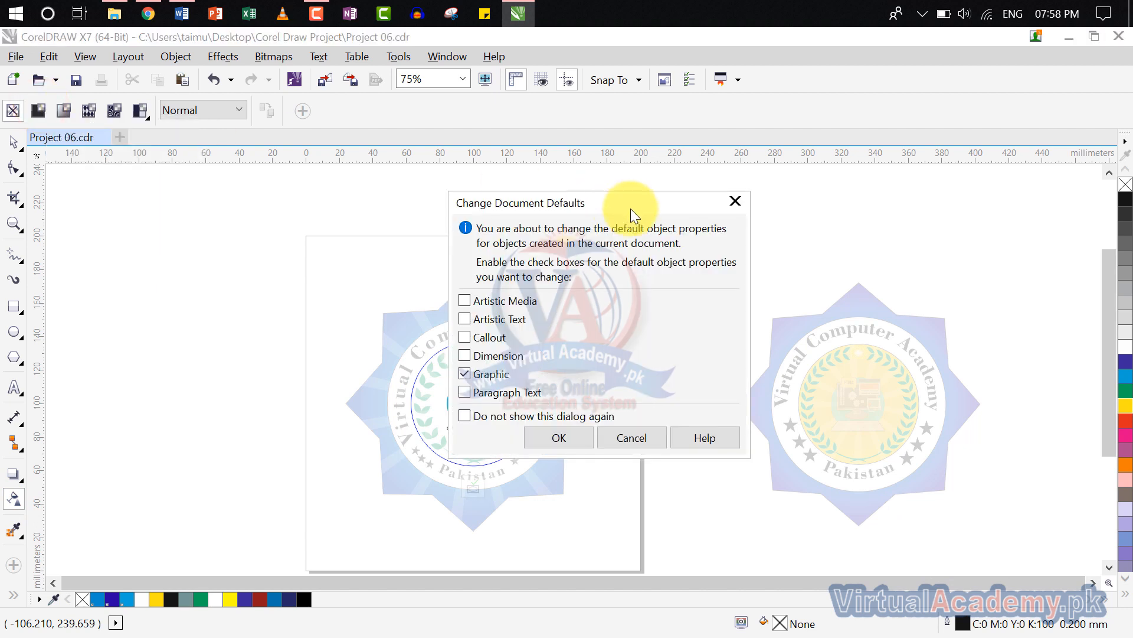
left_click(735, 201)
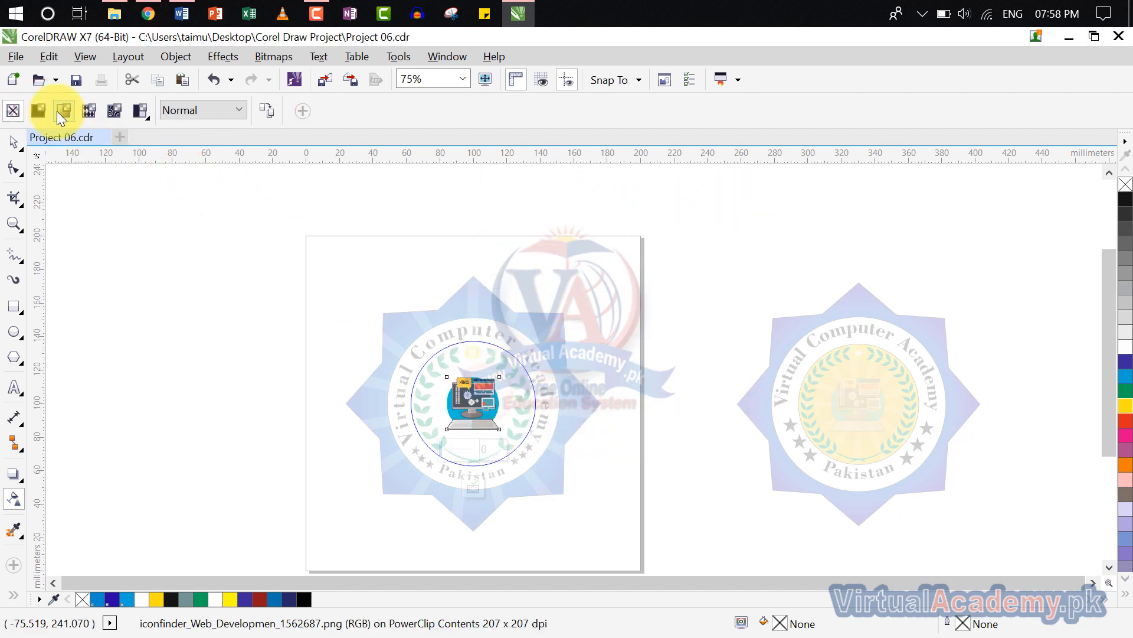
left_click(41, 110)
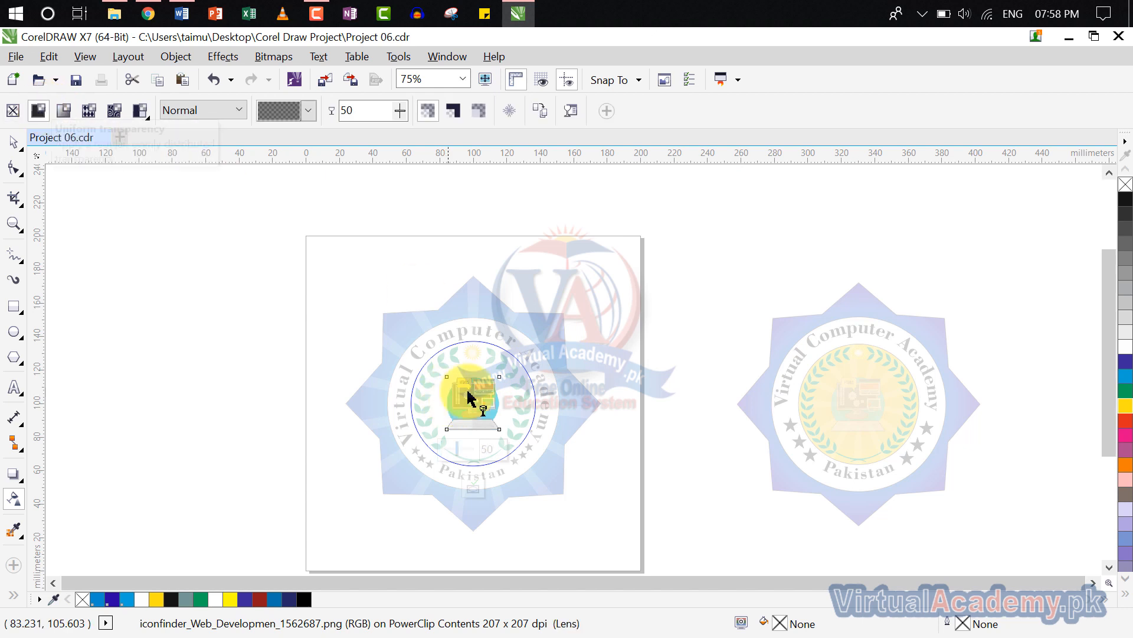
left_click(404, 112)
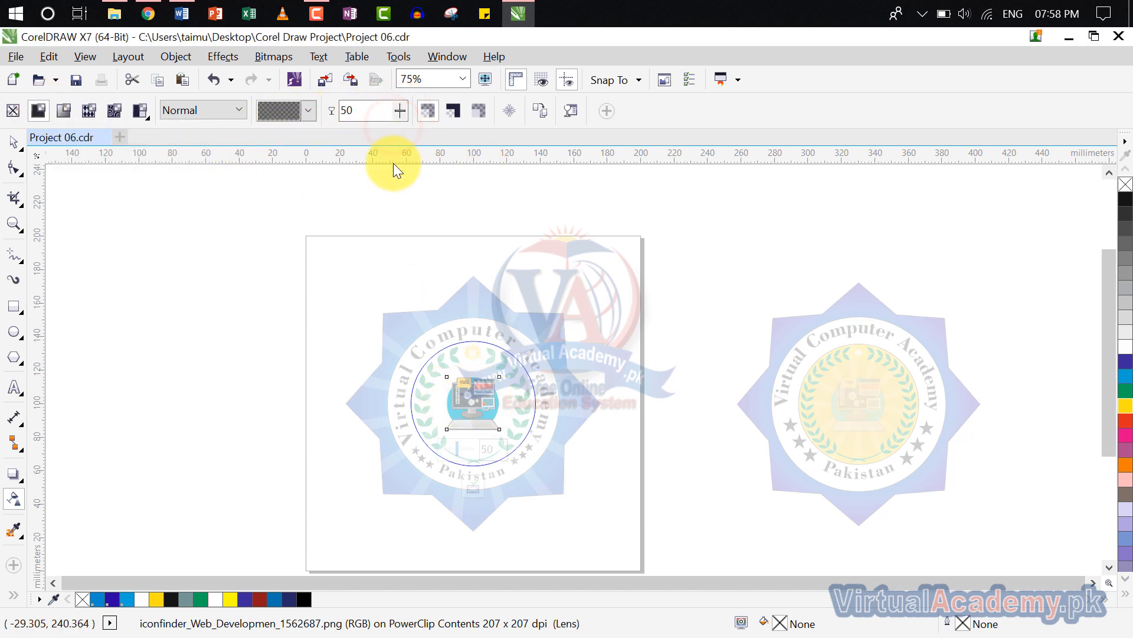
left_click(472, 487)
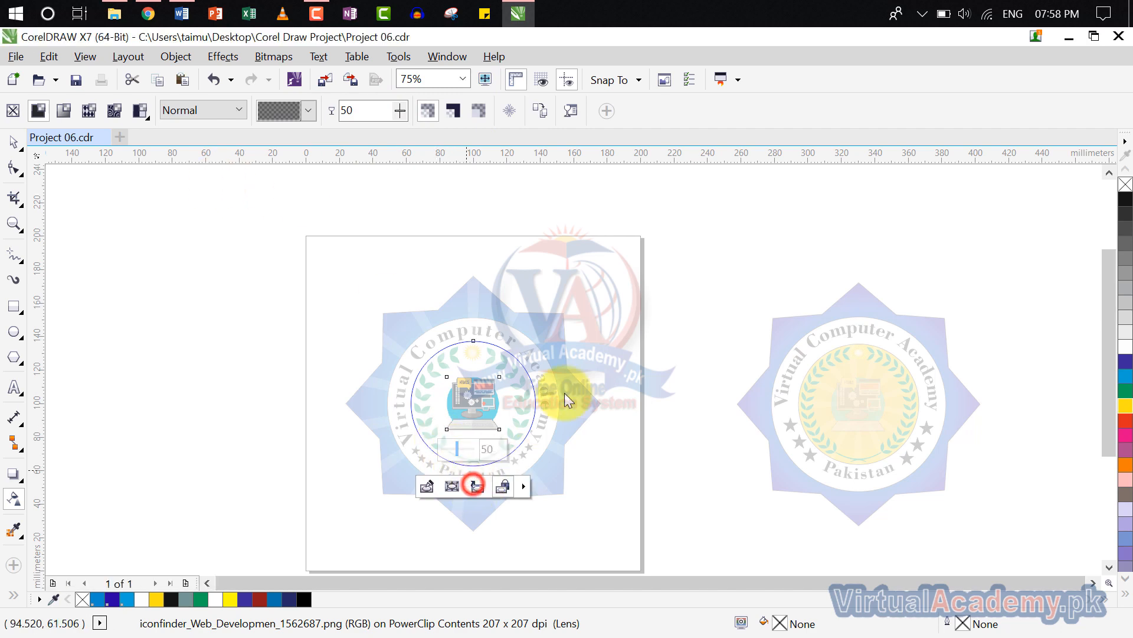
left_click(611, 299)
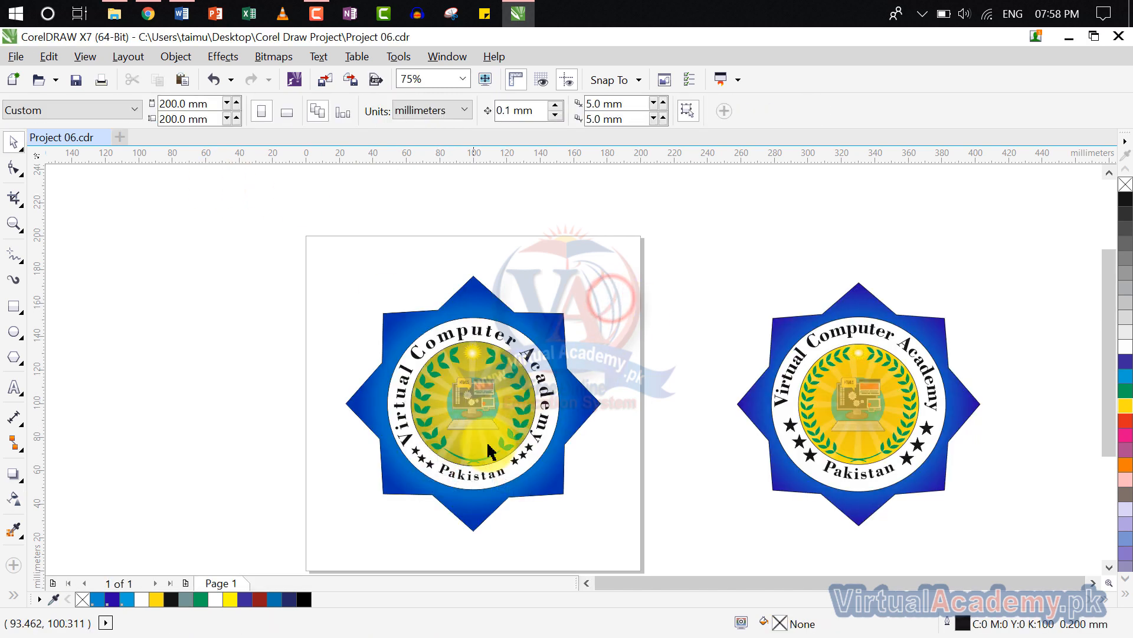